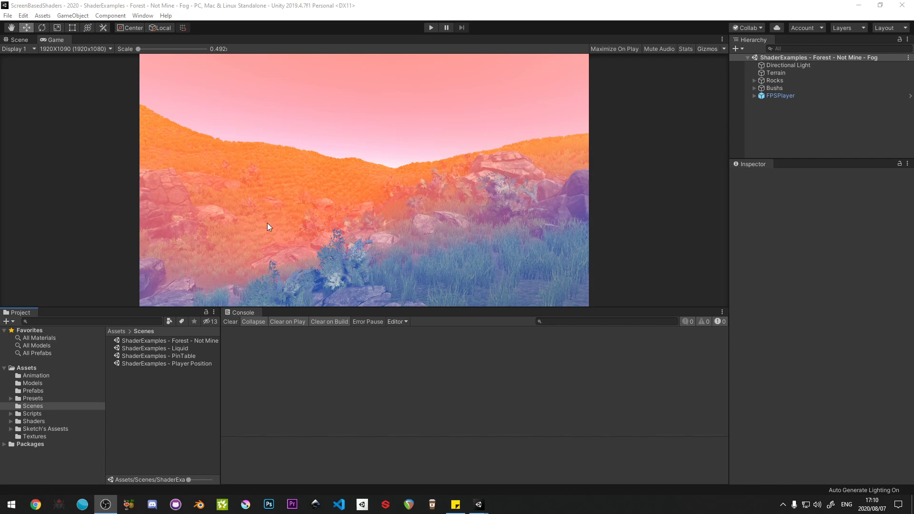
# Step: Play the forest scene, walk around the terrain to examine the multicoloured fog, stop playing and clear the console
pyautogui.click(428, 73)
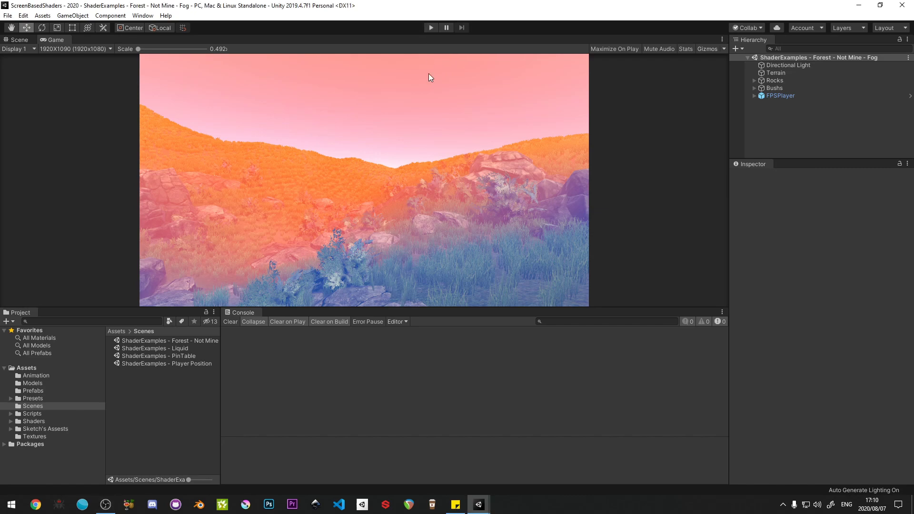
pyautogui.click(430, 27)
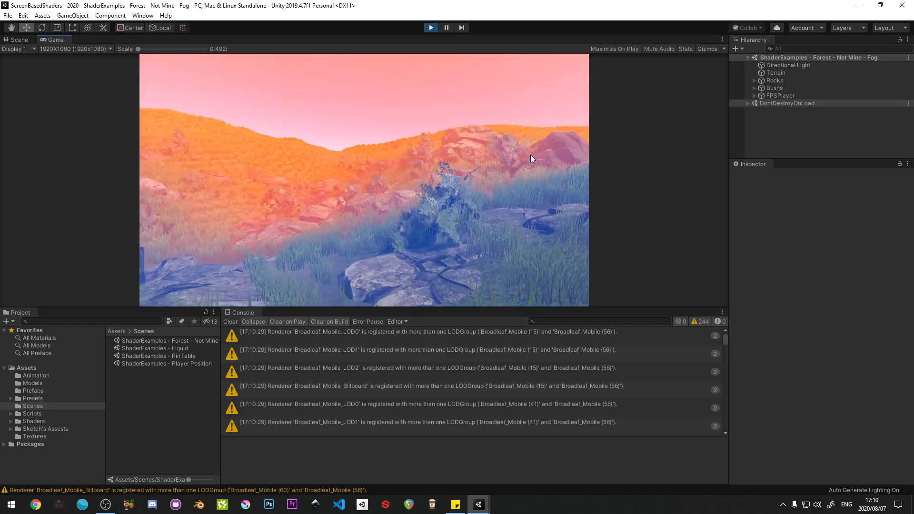
pyautogui.press('w')
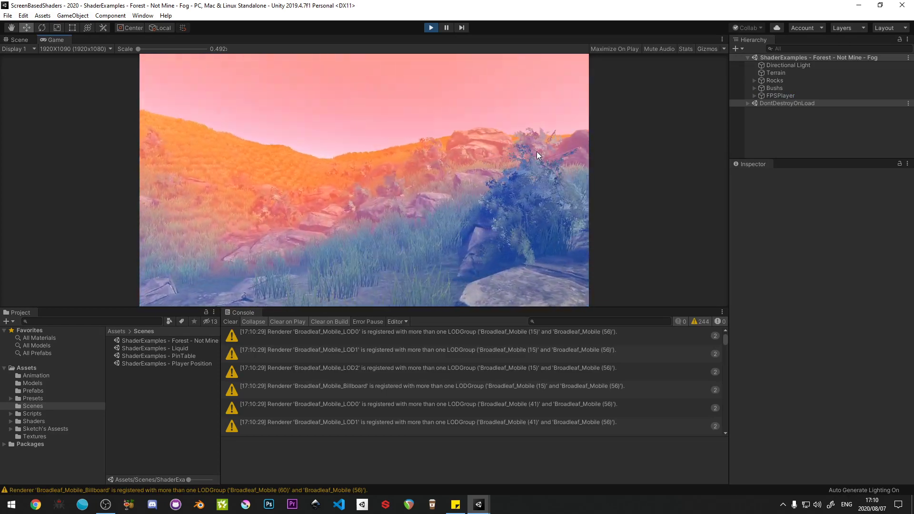
pyautogui.press('w')
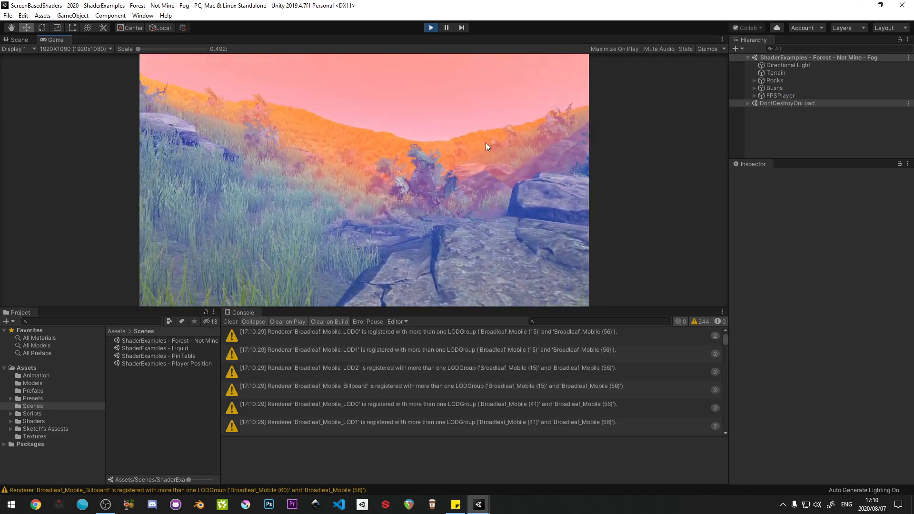
pyautogui.press('w')
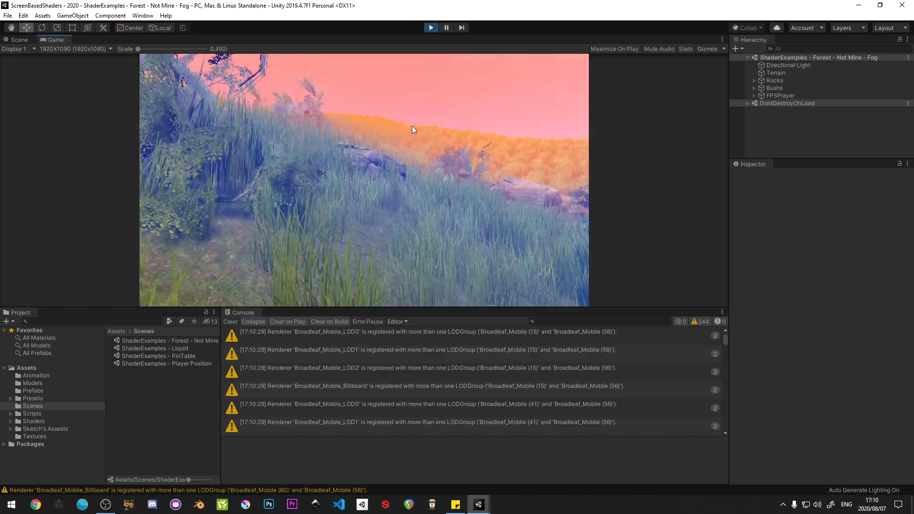
pyautogui.press('w')
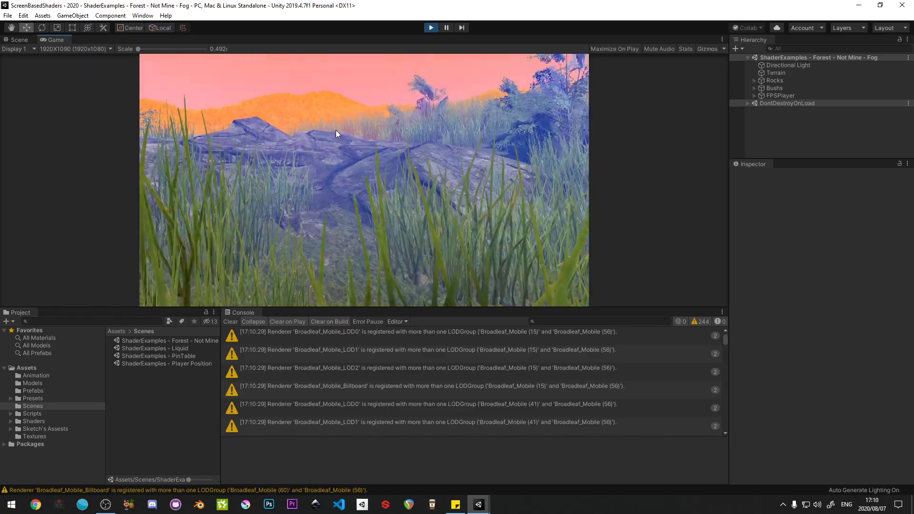
pyautogui.press('s')
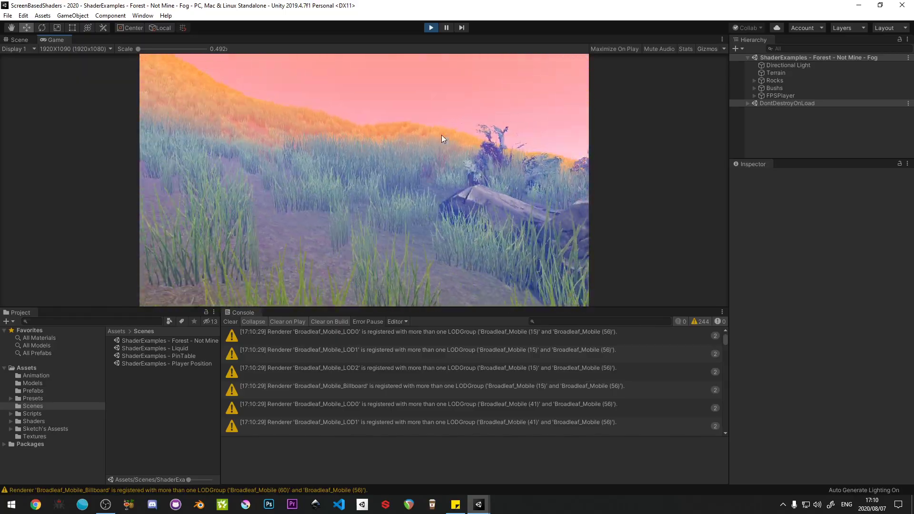
pyautogui.hotkey('ctrl', 'p')
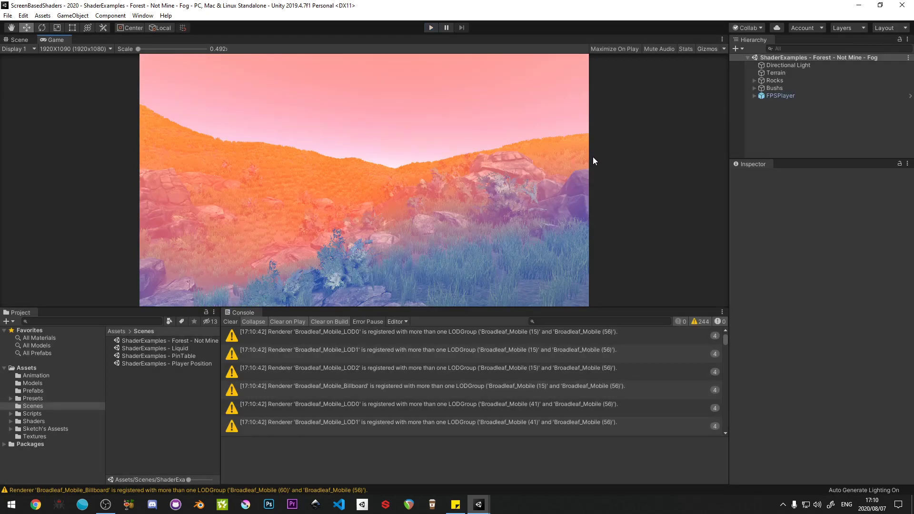
pyautogui.click(230, 321)
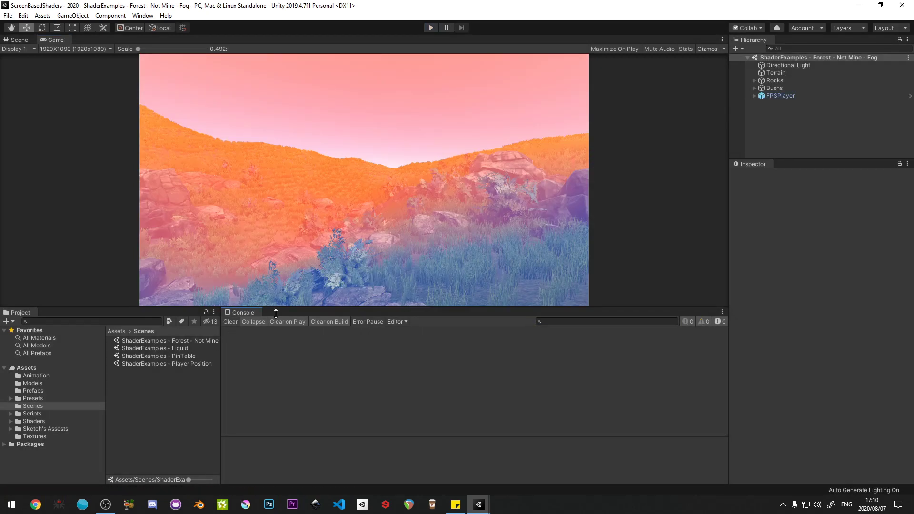
# Step: Open the mat_pp_MultiColouredFog material from the Shaders/ScreenShaders folder for inspection
pyautogui.click(38, 421)
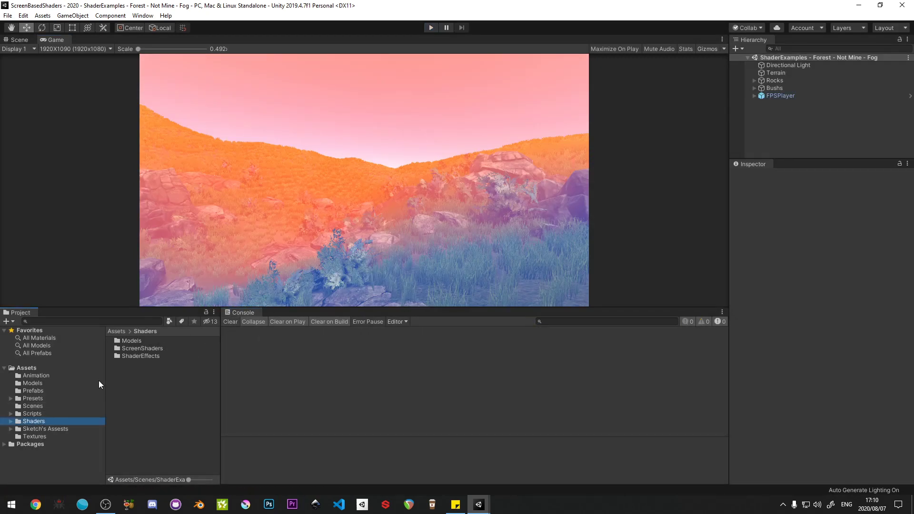
pyautogui.doubleClick(138, 348)
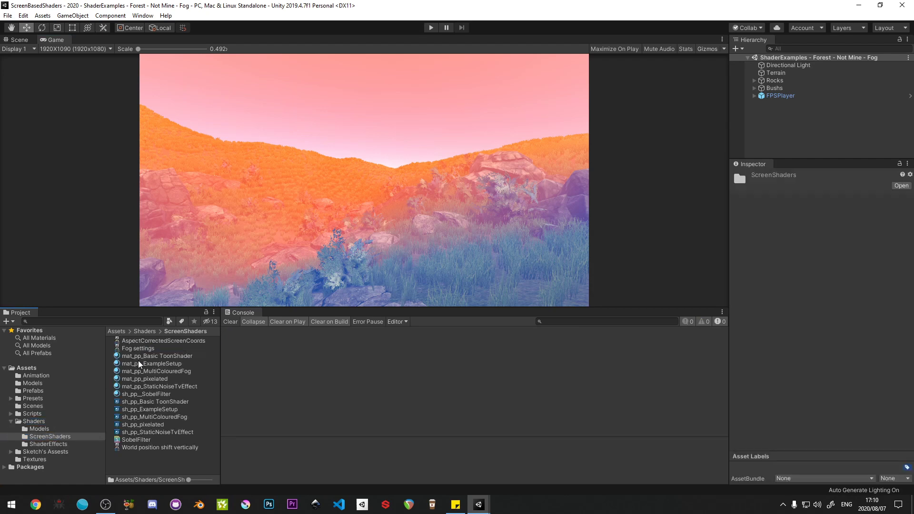
pyautogui.click(147, 371)
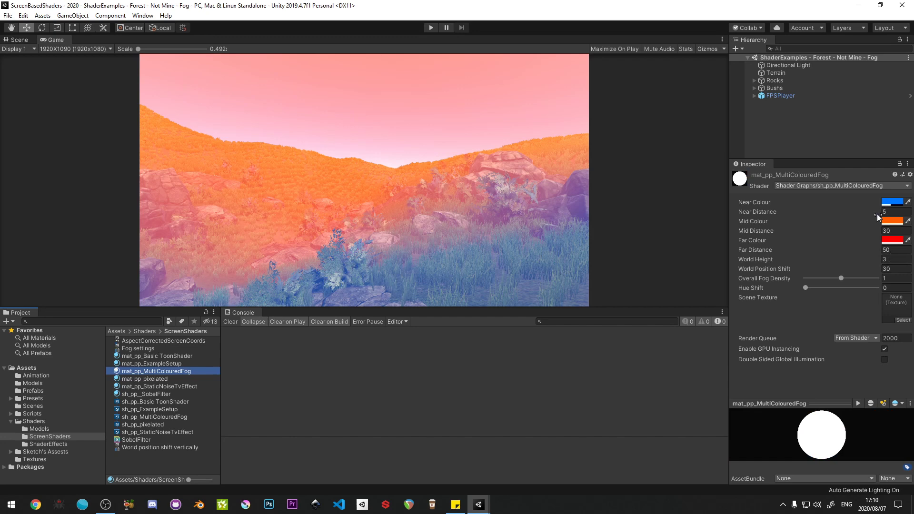
# Step: Set the fog material's Near Distance to 30, Mid Distance to 50 and Far Distance to 75
pyautogui.moveTo(894, 212); pyautogui.dragTo(456, 208)
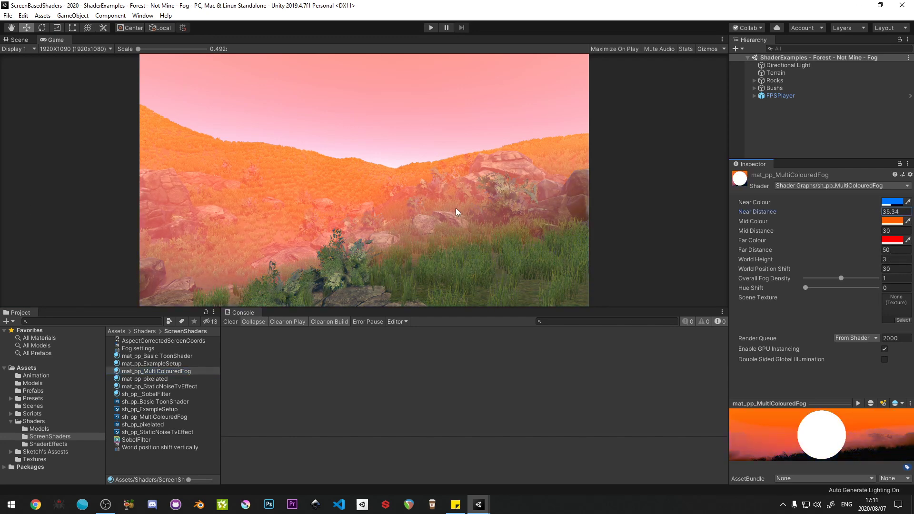
pyautogui.moveTo(545, 201); pyautogui.dragTo(905, 213)
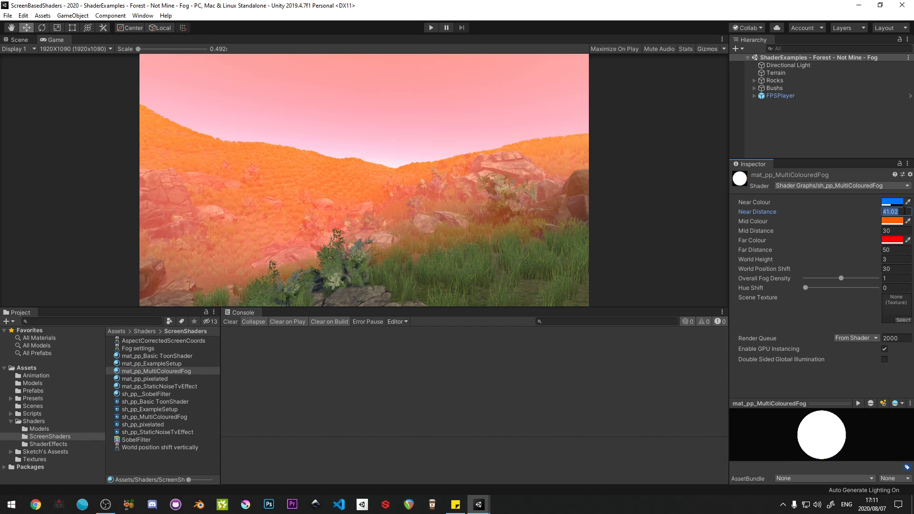
pyautogui.write('30')
pyautogui.press('Tab')
pyautogui.press('Tab')
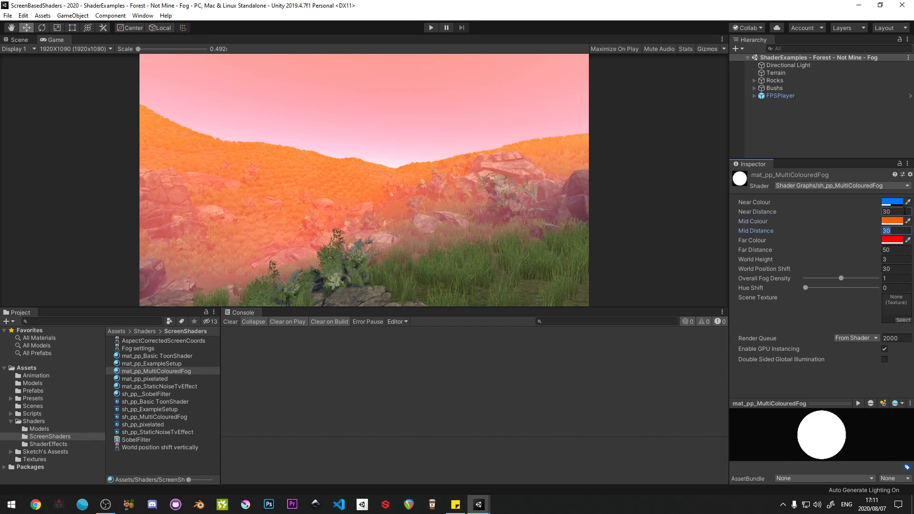
pyautogui.write('50')
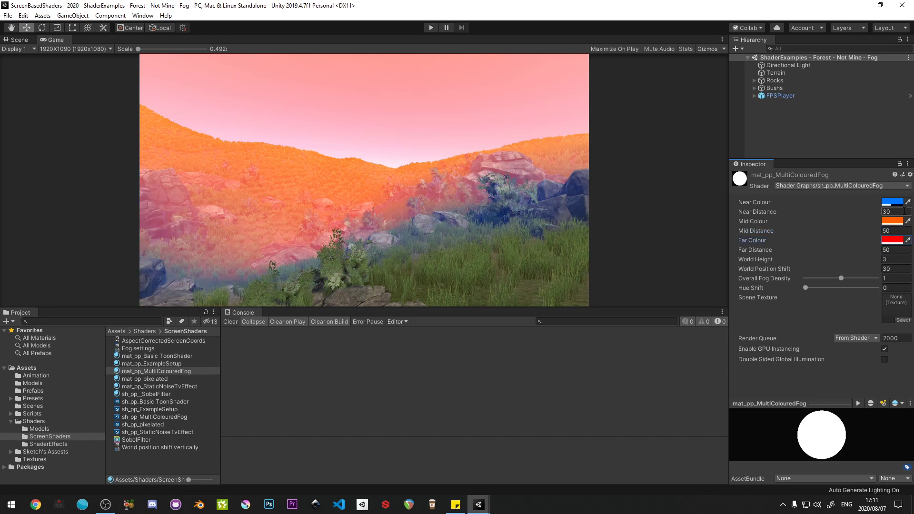
pyautogui.press('Tab')
pyautogui.press('Tab')
pyautogui.write('75')
pyautogui.press('Tab')
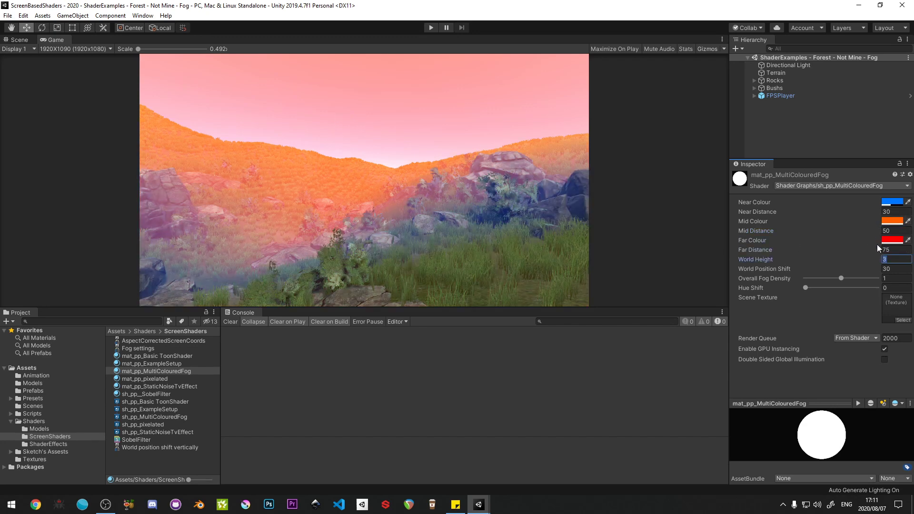
# Step: Raise the alpha of the fog's Near Colour to 255, keeping the 0077FF blue
pyautogui.moveTo(840, 278)
pyautogui.mouseDown()
pyautogui.moveTo(810, 278)
pyautogui.moveTo(841, 279)
pyautogui.mouseUp()
pyautogui.click(886, 200)
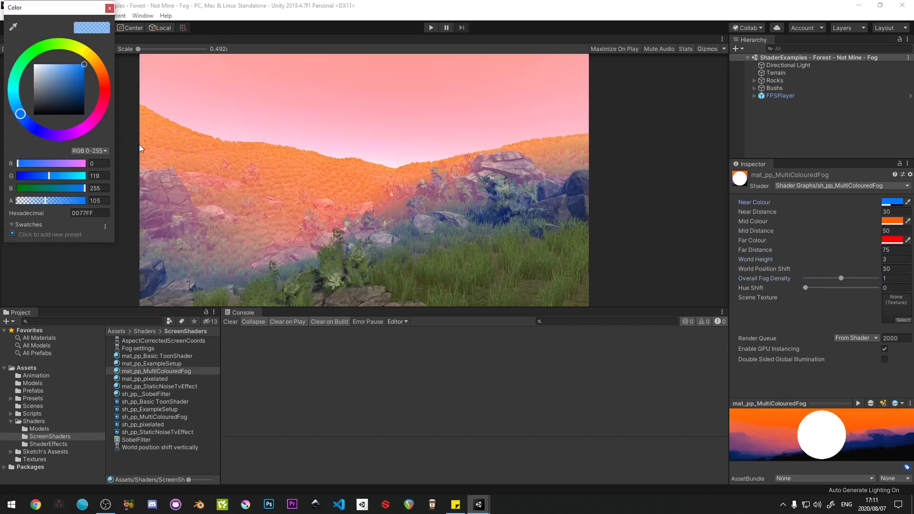
pyautogui.moveTo(101, 203)
pyautogui.mouseDown()
pyautogui.moveTo(17, 201)
pyautogui.moveTo(104, 201)
pyautogui.mouseUp()
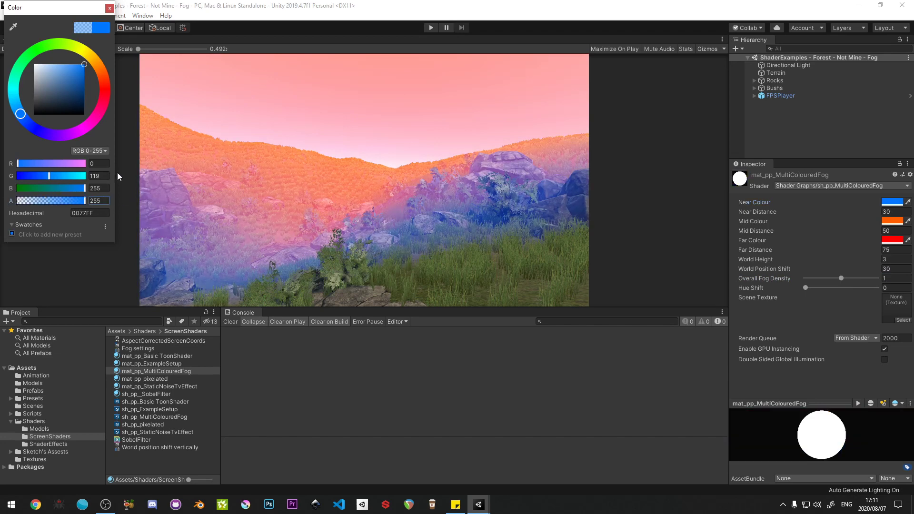
pyautogui.click(109, 8)
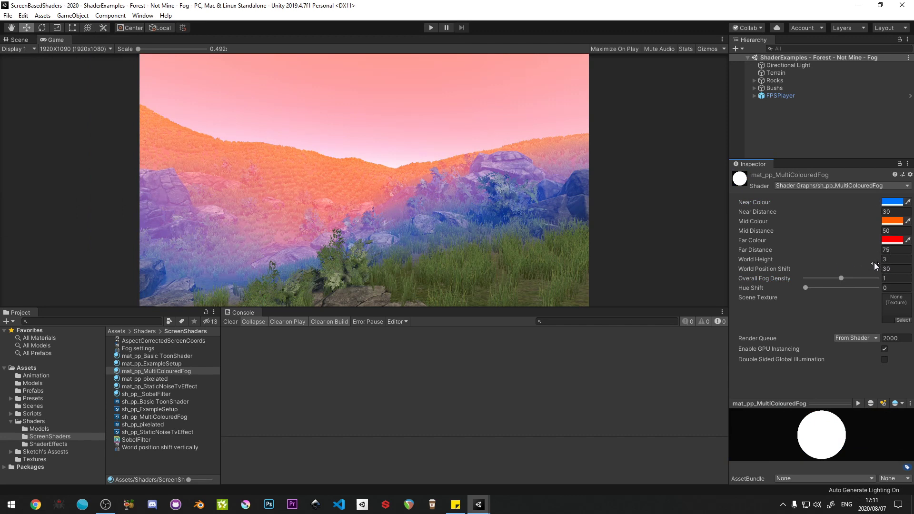
# Step: Set the fog's World Height to 1 and adjust World Position Shift to about 35.13
pyautogui.moveTo(873, 262)
pyautogui.mouseDown()
pyautogui.moveTo(45, 261)
pyautogui.moveTo(882, 264)
pyautogui.moveTo(864, 264)
pyautogui.mouseUp()
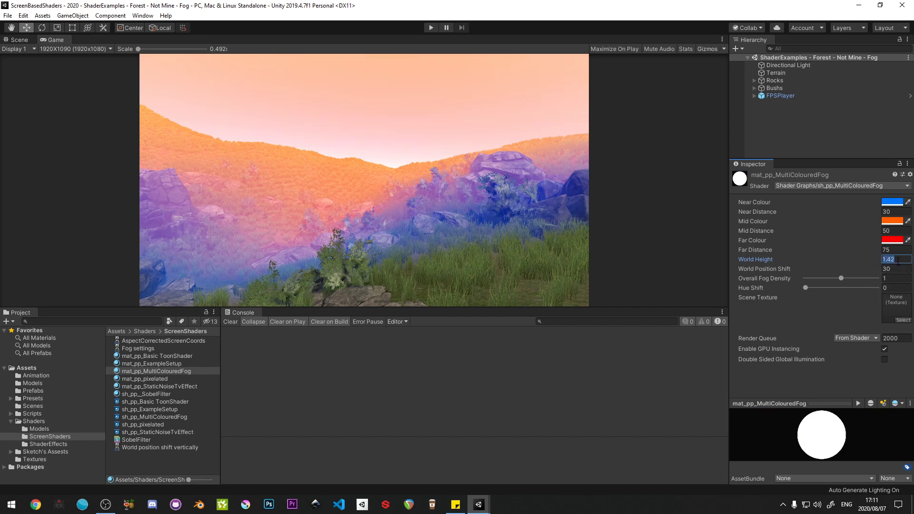
pyautogui.write('1')
pyautogui.press('Tab')
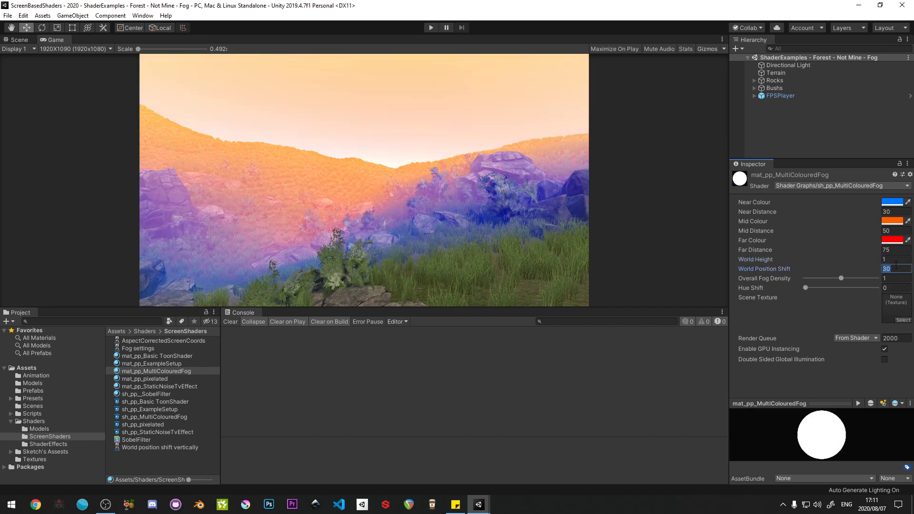
pyautogui.moveTo(874, 273); pyautogui.dragTo(11, 282)
# Step: Set the fog's Near Distance to 10, Mid Distance to 30 and Far Distance to 50
pyautogui.click(895, 212)
pyautogui.write('10')
pyautogui.press('Tab')
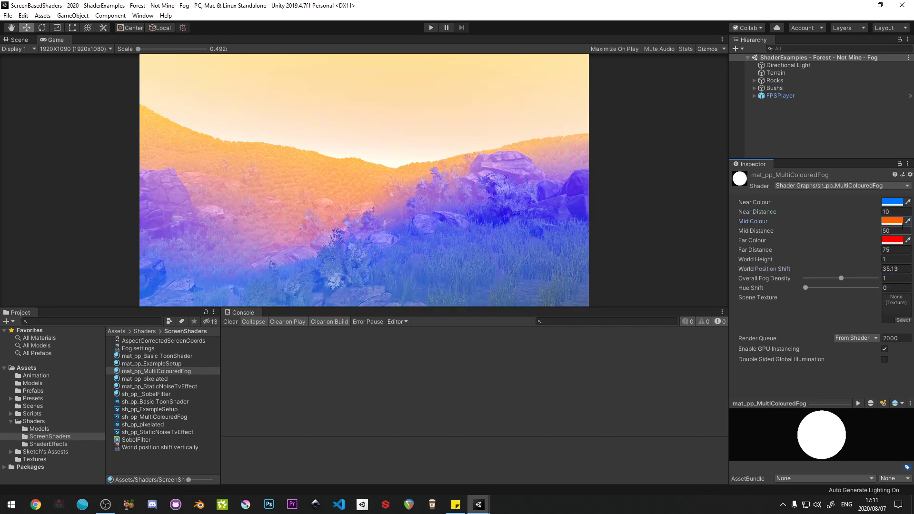
pyautogui.click(898, 230)
pyautogui.write('30')
pyautogui.press('Tab')
pyautogui.press('Tab')
pyautogui.write('50')
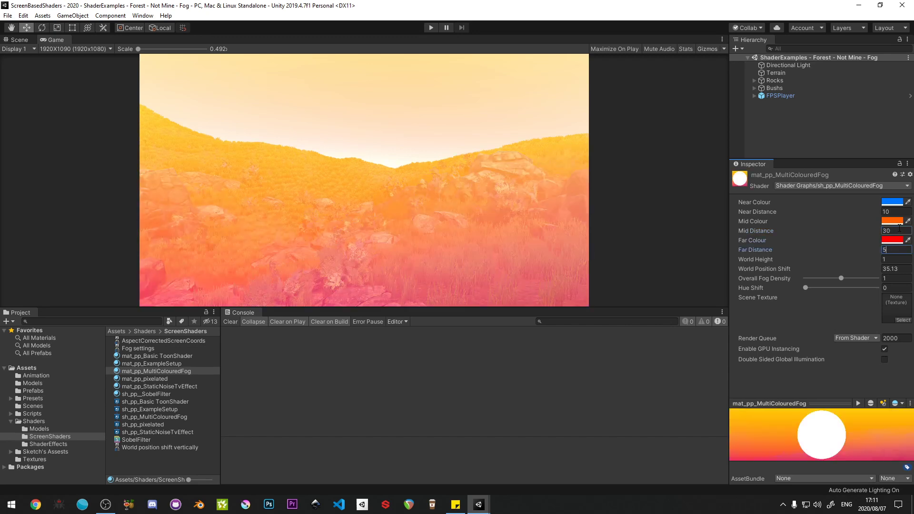
pyautogui.press('Tab')
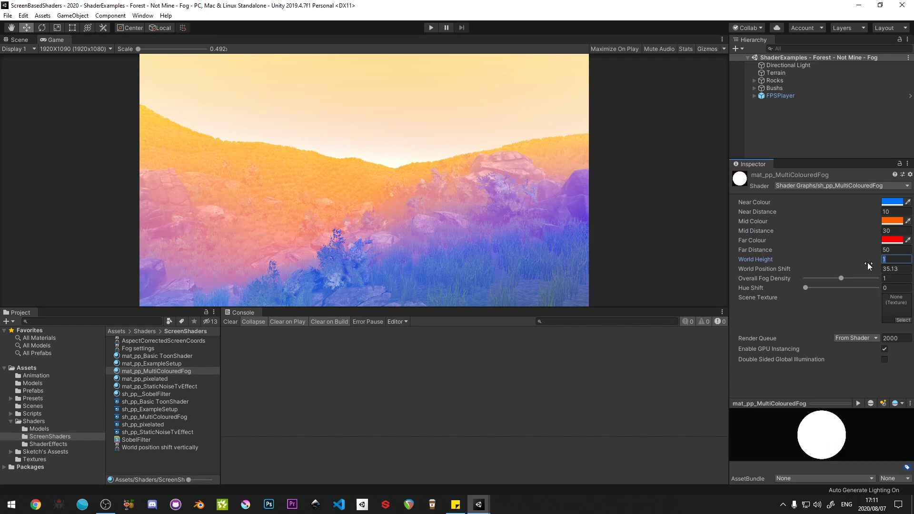
# Step: Try out the Far Colour's transparency and set the fog's Mid Colour to cyan 00EAFF at full alpha
pyautogui.click(893, 242)
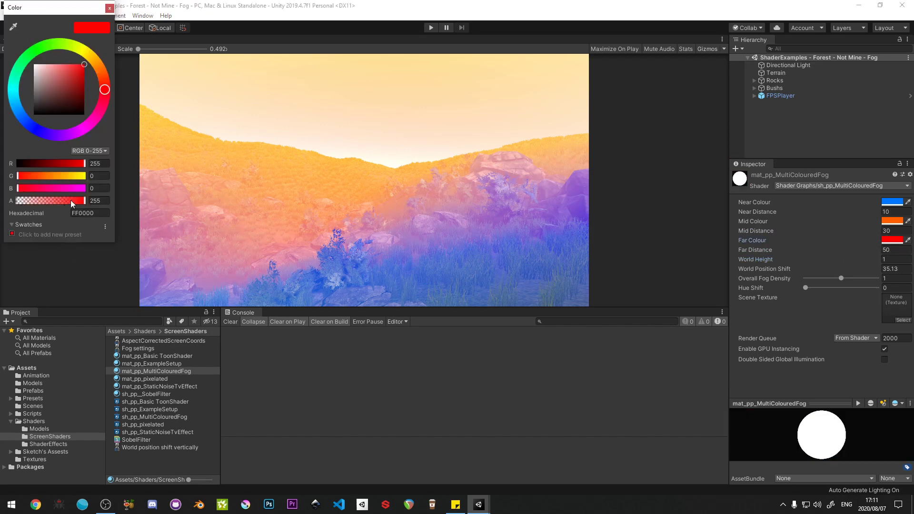
pyautogui.moveTo(73, 201); pyautogui.dragTo(105, 205)
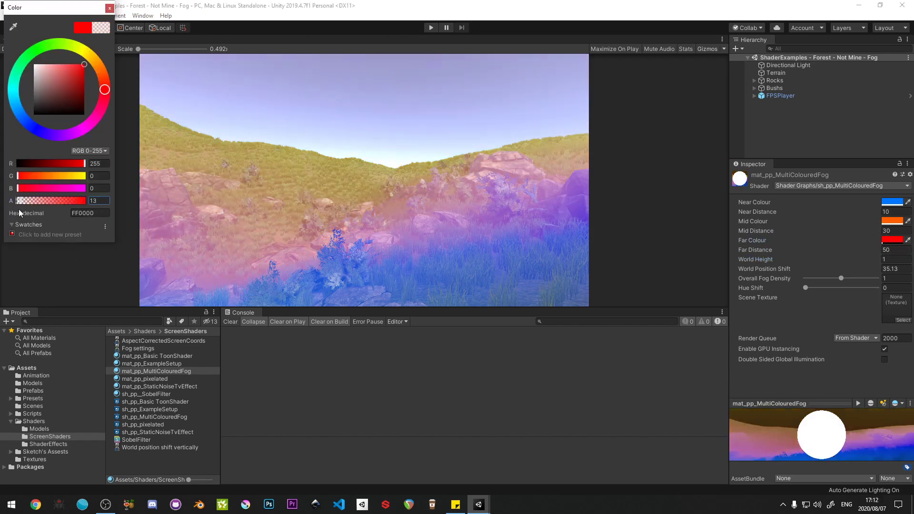
pyautogui.click(886, 220)
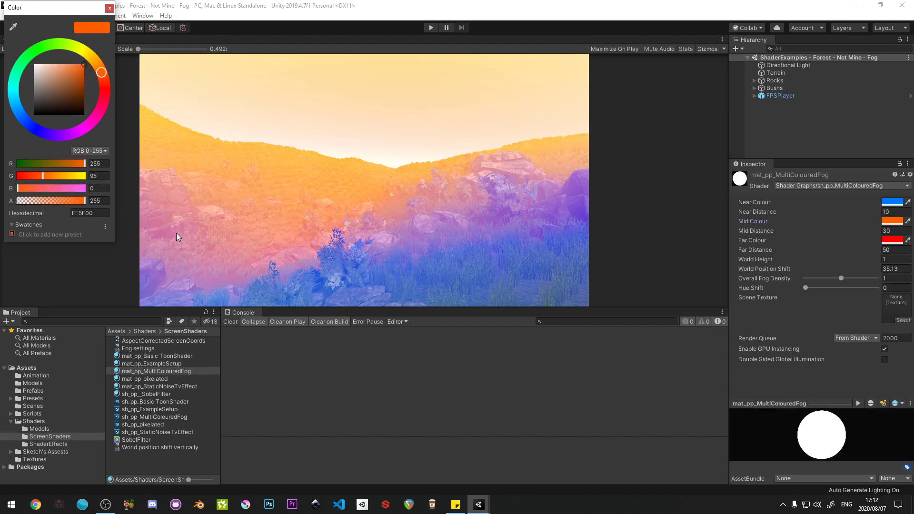
pyautogui.click(15, 93)
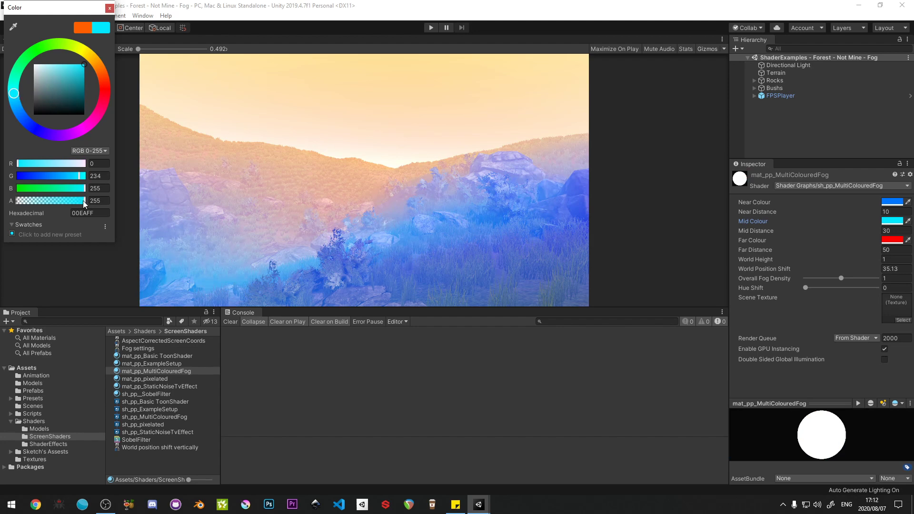
pyautogui.moveTo(84, 200)
pyautogui.mouseDown()
pyautogui.moveTo(23, 196)
pyautogui.moveTo(91, 186)
pyautogui.mouseUp()
# Step: Set the fog's Far Colour to pale cyan 97FFF7 with an alpha of 255
pyautogui.click(891, 239)
pyautogui.moveTo(38, 82); pyautogui.dragTo(19, 87)
pyautogui.click(55, 64)
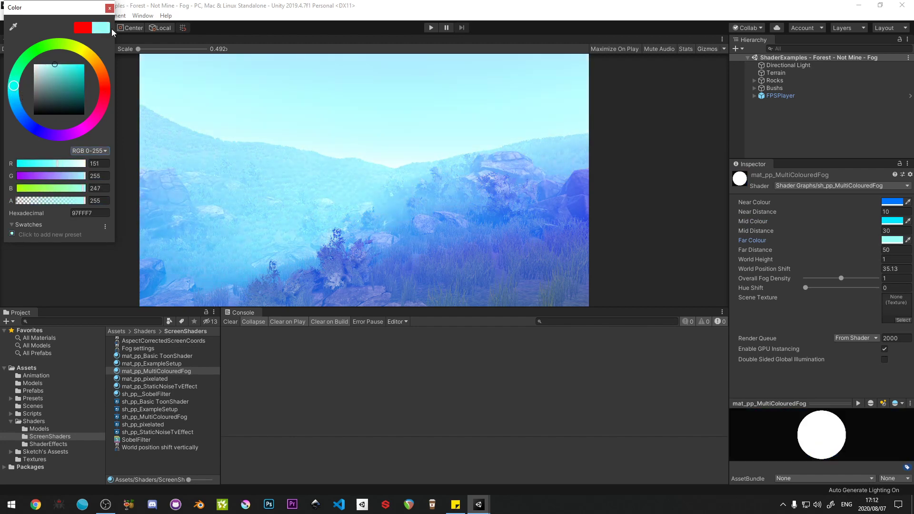
pyautogui.moveTo(84, 200); pyautogui.dragTo(109, 193)
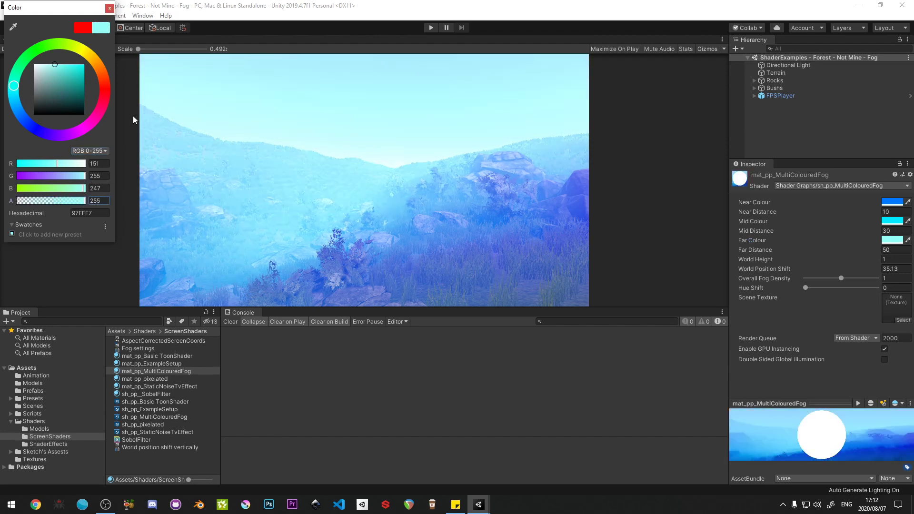
pyautogui.click(109, 8)
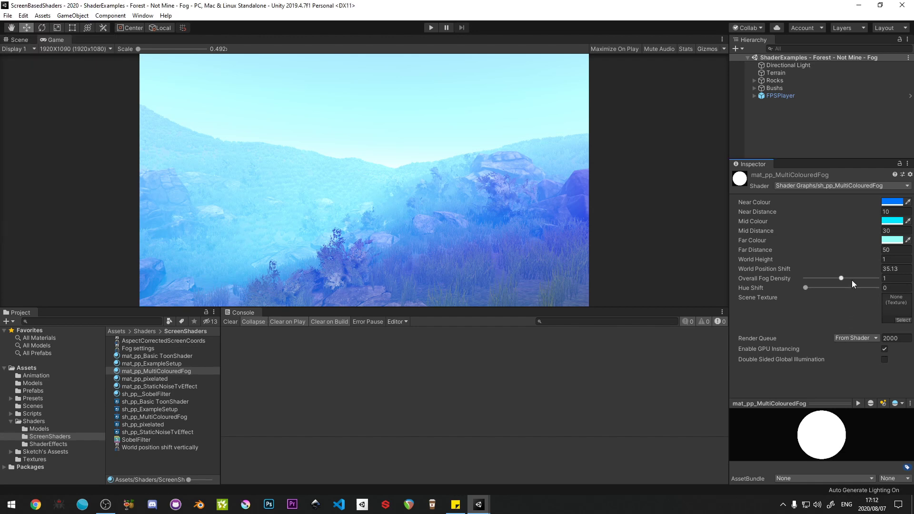
# Step: Set World Position Shift to 30 and lower the Overall Fog Density to 0.63
pyautogui.click(900, 270)
pyautogui.write('30')
pyautogui.press('Tab')
pyautogui.moveTo(841, 278)
pyautogui.mouseDown()
pyautogui.moveTo(812, 278)
pyautogui.moveTo(824, 277)
pyautogui.mouseUp()
pyautogui.hotkey('ctrl', 'z')
pyautogui.moveTo(805, 288); pyautogui.dragTo(827, 280)
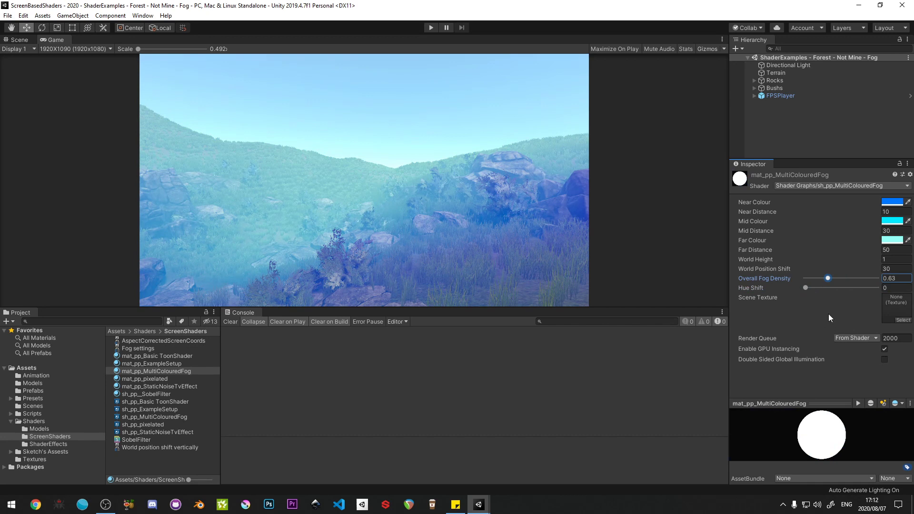
# Step: Run the forest scene and walk through the terrain to examine the fog near and far, ending play mode when done
pyautogui.click(432, 32)
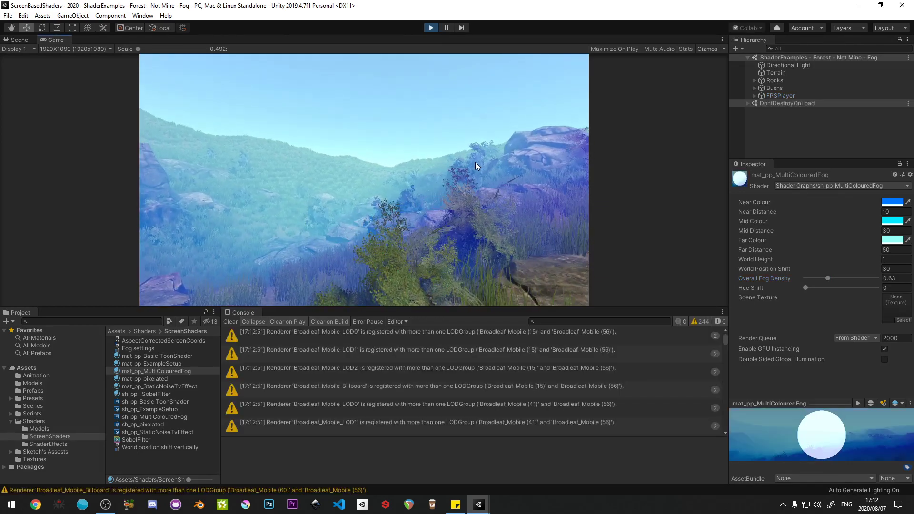
pyautogui.press('w')
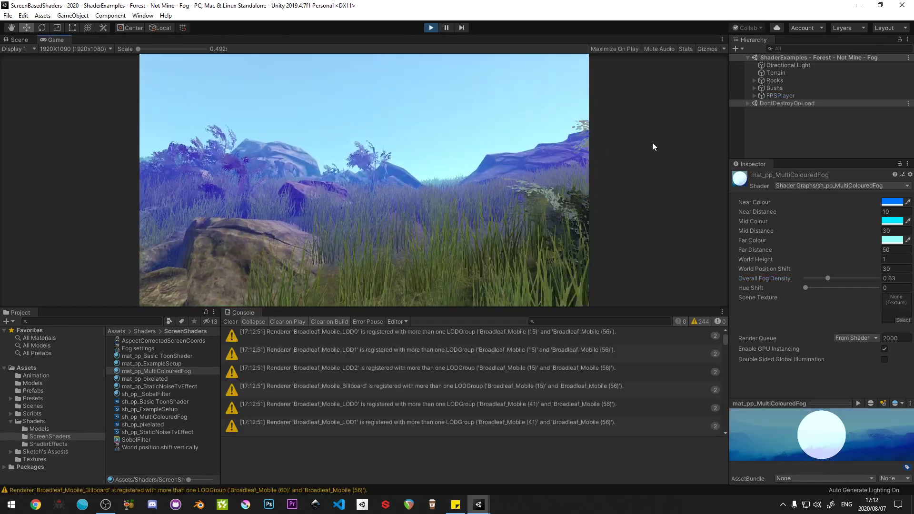
pyautogui.press('w')
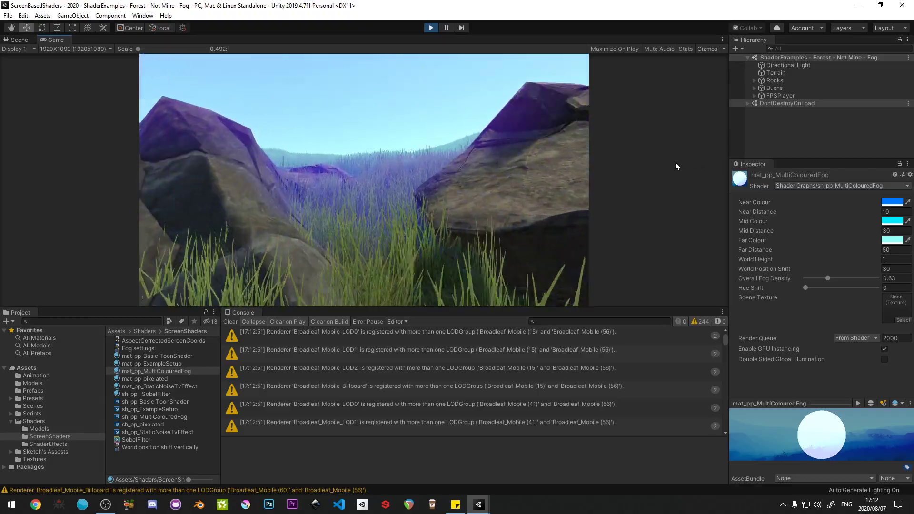
pyautogui.press('w')
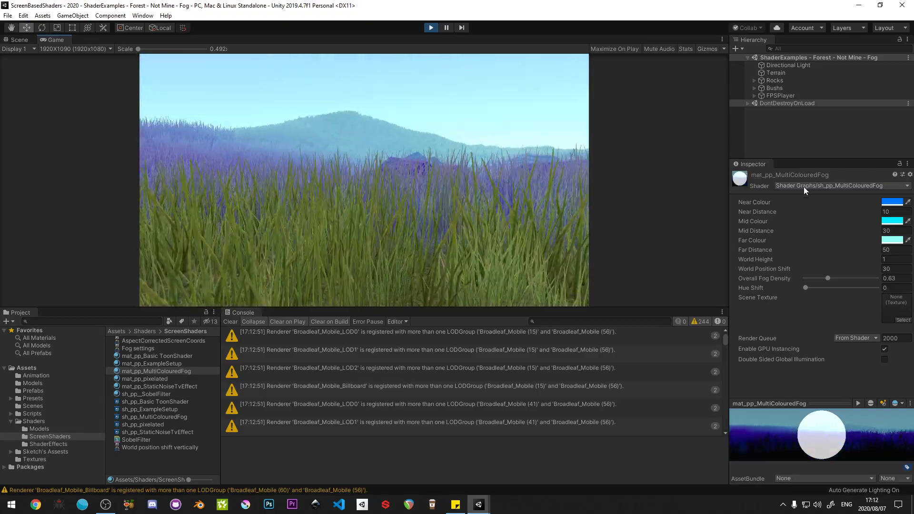
pyautogui.press('w')
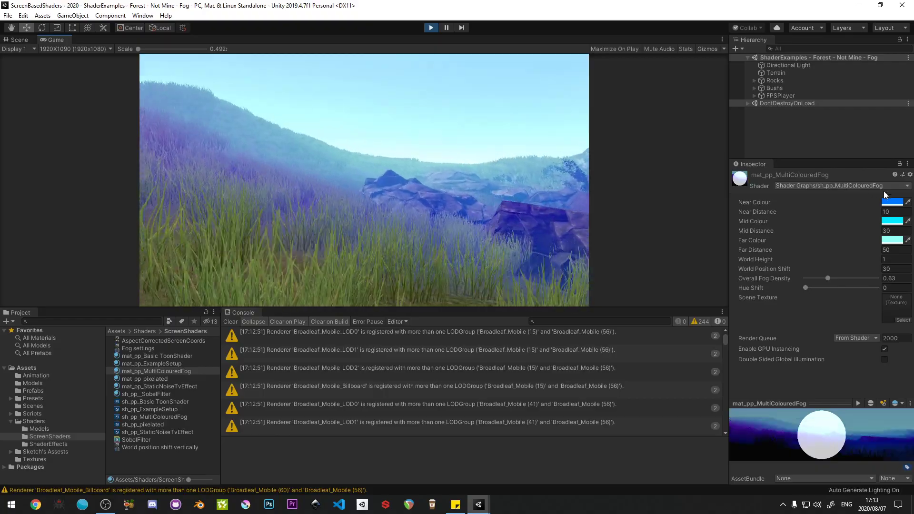
pyautogui.press('w')
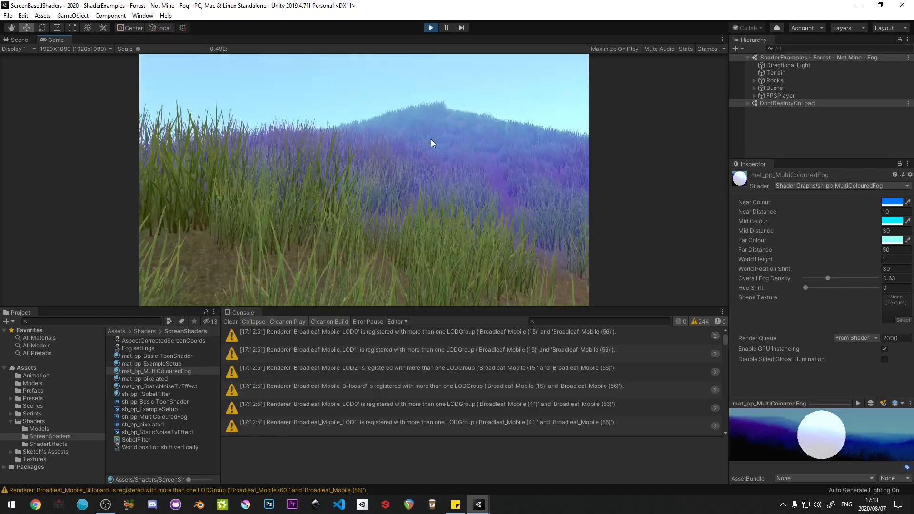
pyautogui.press('w')
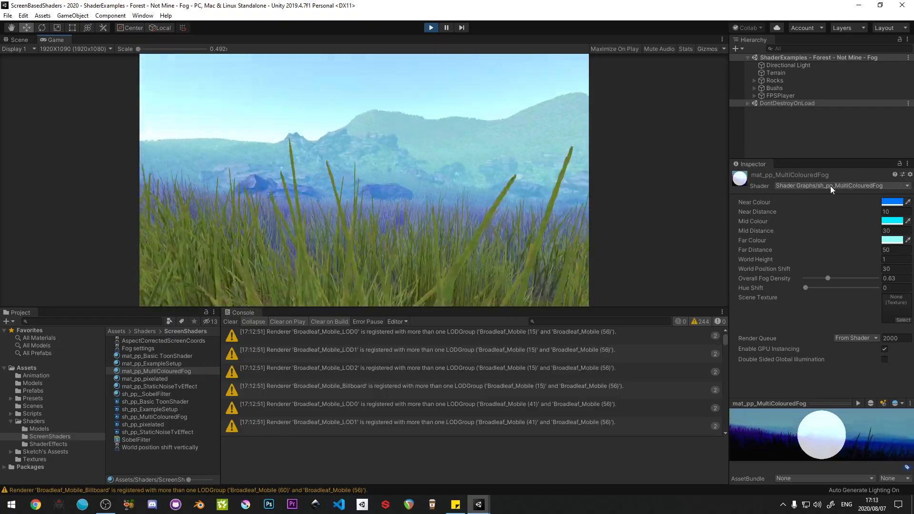
pyautogui.press('w')
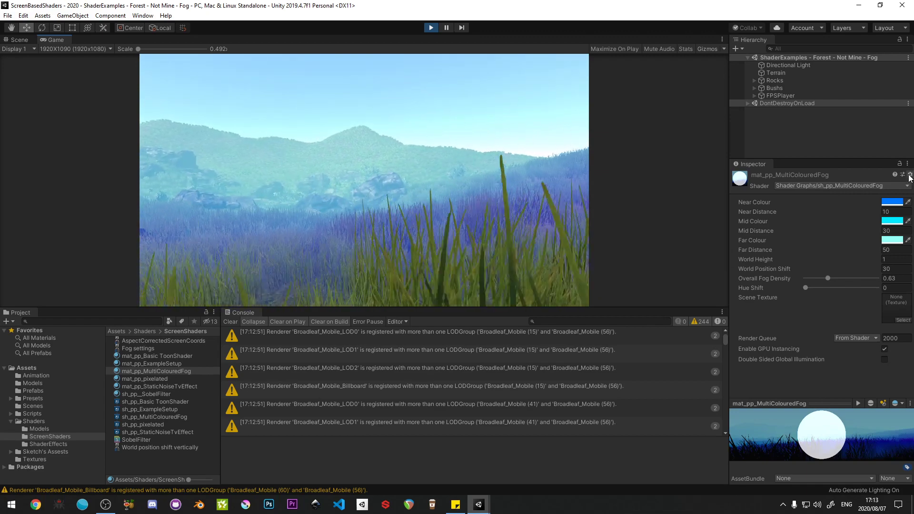
pyautogui.hotkey('ctrl', 'p')
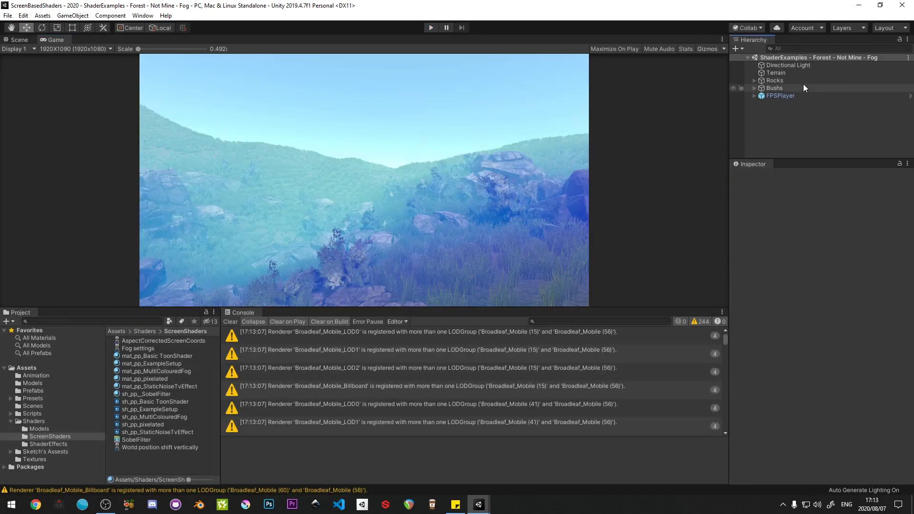
# Step: Examine the components of the Main Camera inside FPSPlayer
pyautogui.click(753, 96)
pyautogui.click(776, 103)
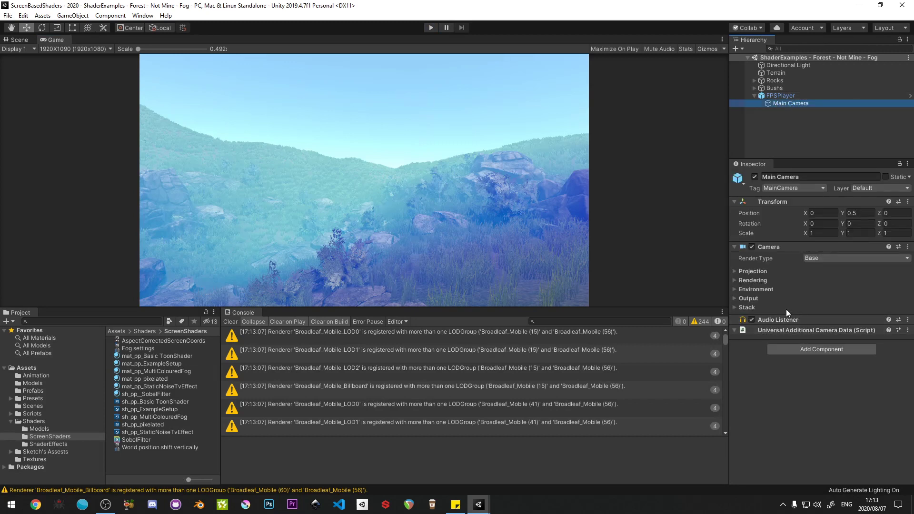
pyautogui.click(778, 129)
pyautogui.click(754, 96)
# Step: Add a Global Volume to the scene and assign the Tron volume profile to it
pyautogui.rightClick(762, 116)
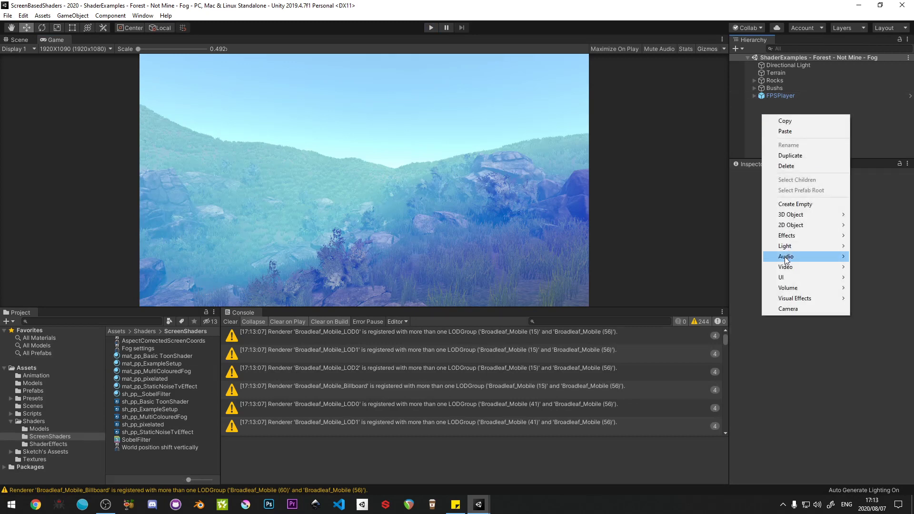
pyautogui.moveTo(790, 287)
pyautogui.click(728, 289)
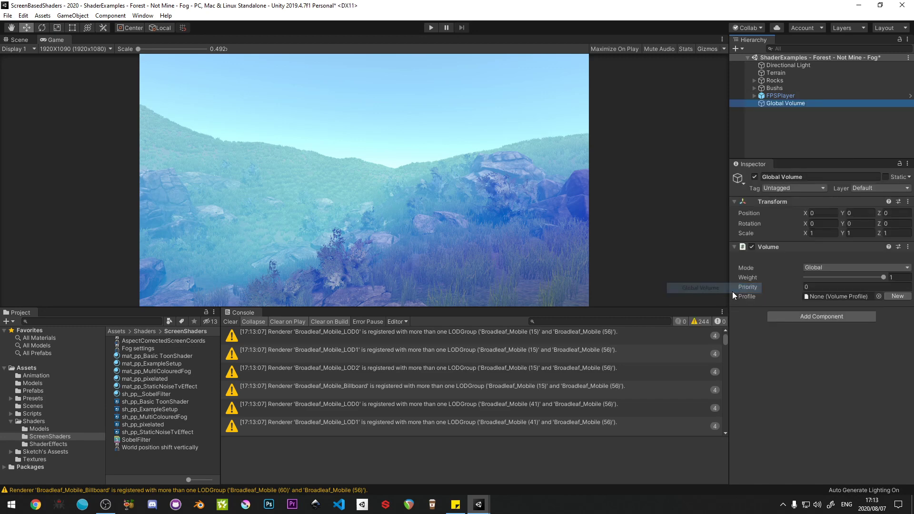
pyautogui.click(877, 297)
pyautogui.click(26, 46)
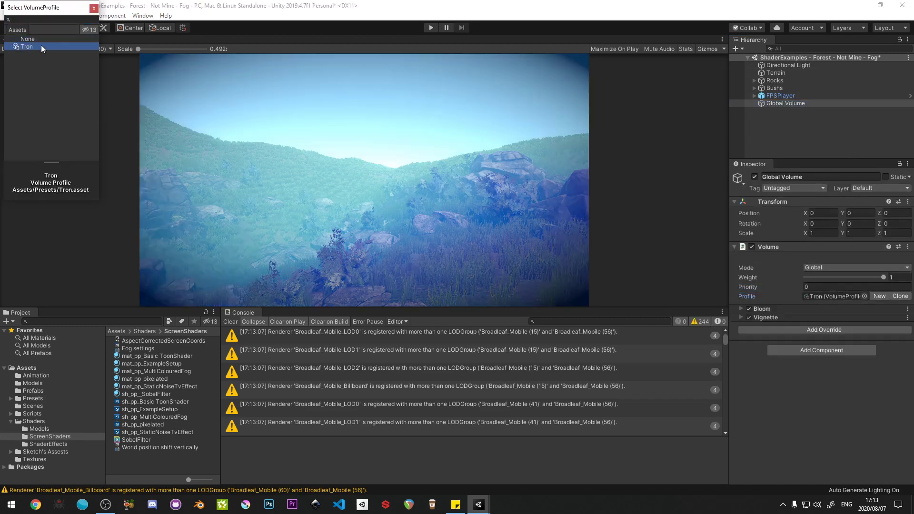
pyautogui.click(94, 8)
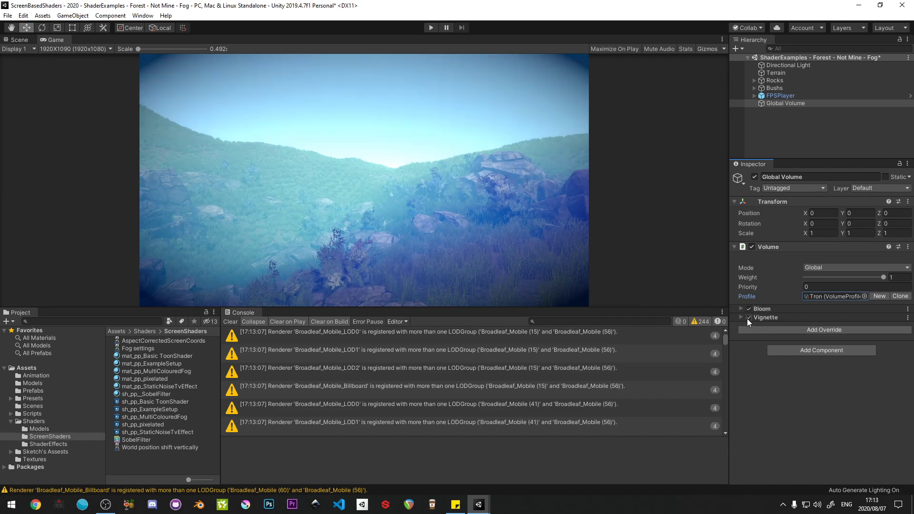
# Step: Lower the Vignette intensity of the Global Volume to 0.298
pyautogui.click(741, 318)
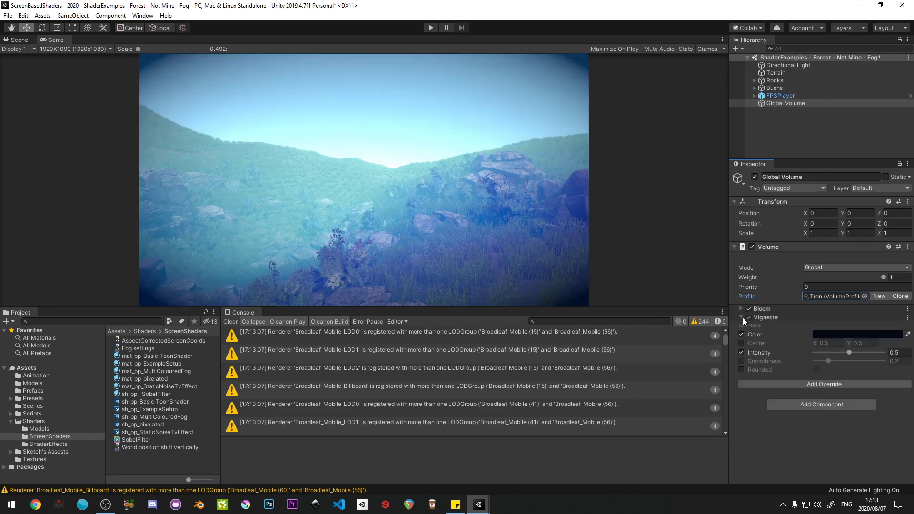
pyautogui.click(836, 353)
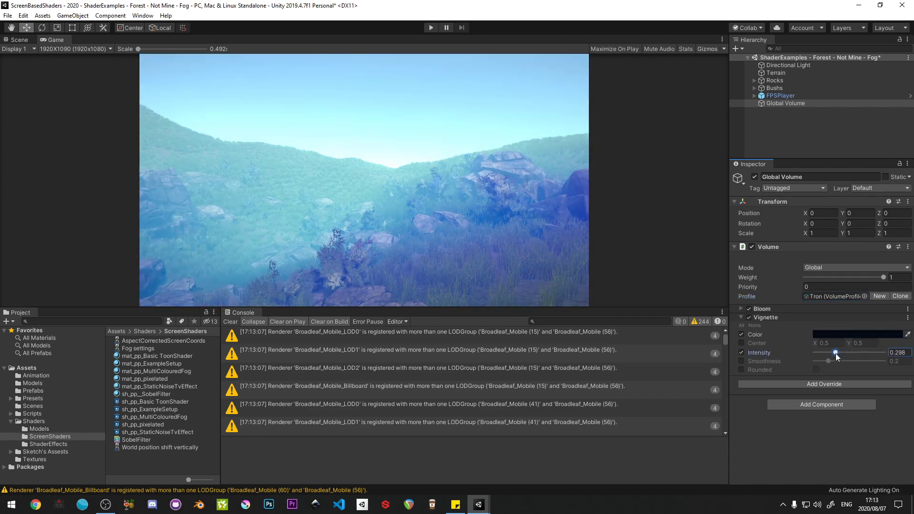
pyautogui.click(739, 318)
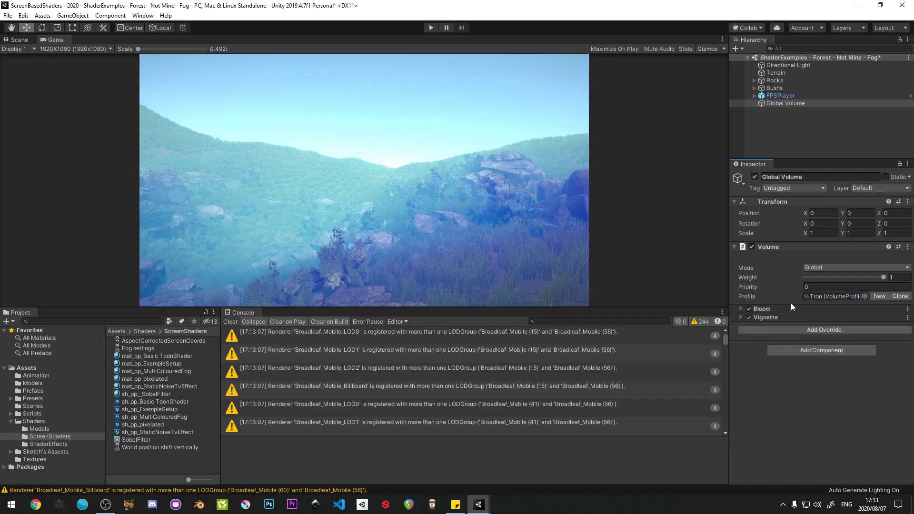
# Step: Add a Color Adjustments override to the Global Volume and try out its Post Exposure and Contrast
pyautogui.click(811, 329)
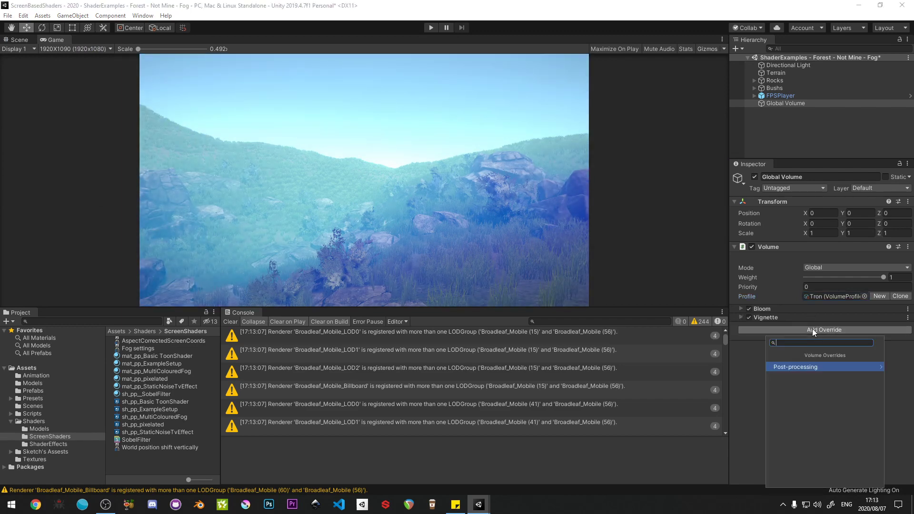
pyautogui.click(787, 365)
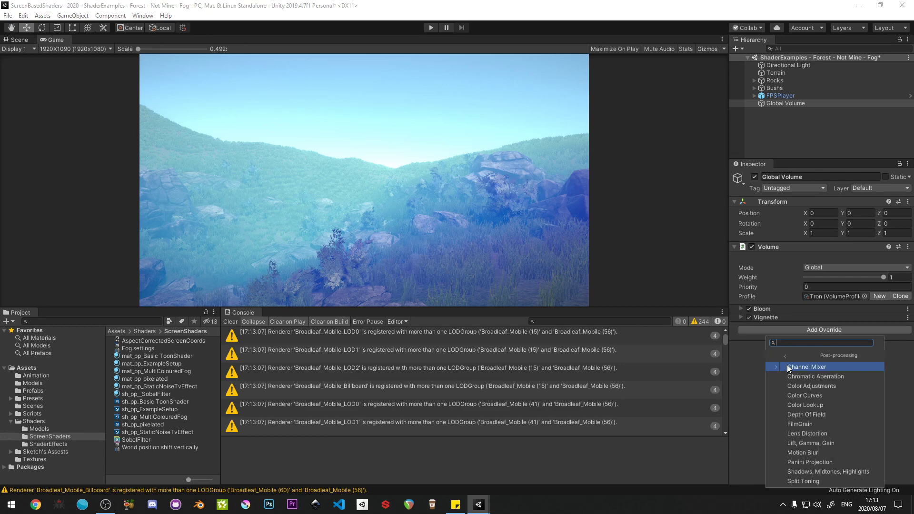
pyautogui.click(796, 387)
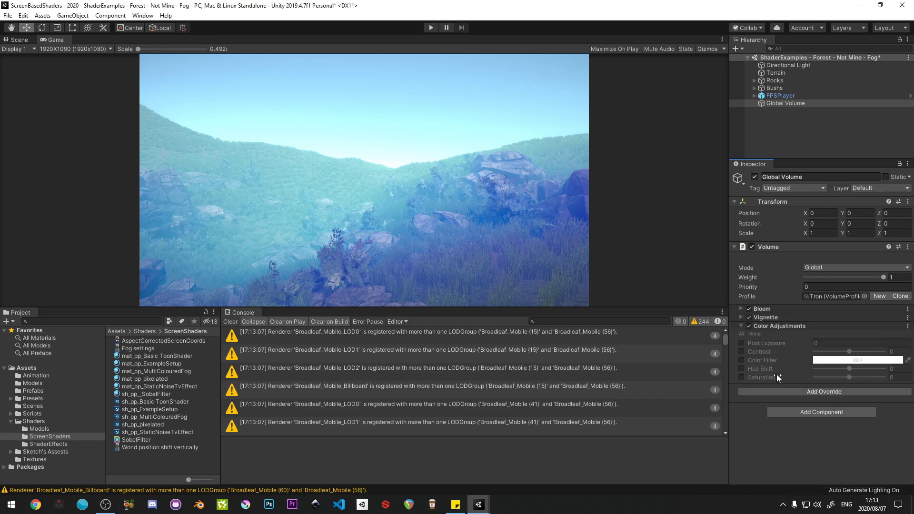
pyautogui.click(744, 343)
pyautogui.moveTo(798, 343)
pyautogui.mouseDown()
pyautogui.moveTo(811, 342)
pyautogui.moveTo(798, 344)
pyautogui.moveTo(798, 356)
pyautogui.mouseUp()
pyautogui.hotkey('ctrl', 'z')
pyautogui.click(741, 351)
pyautogui.moveTo(849, 351)
pyautogui.mouseDown()
pyautogui.moveTo(837, 353)
pyautogui.moveTo(860, 352)
pyautogui.mouseUp()
pyautogui.hotkey('ctrl', 'z')
pyautogui.click(739, 351)
# Step: Try out the Color Filter, keep it white, and remove the Color Adjustments override from the volume
pyautogui.click(741, 360)
pyautogui.click(823, 362)
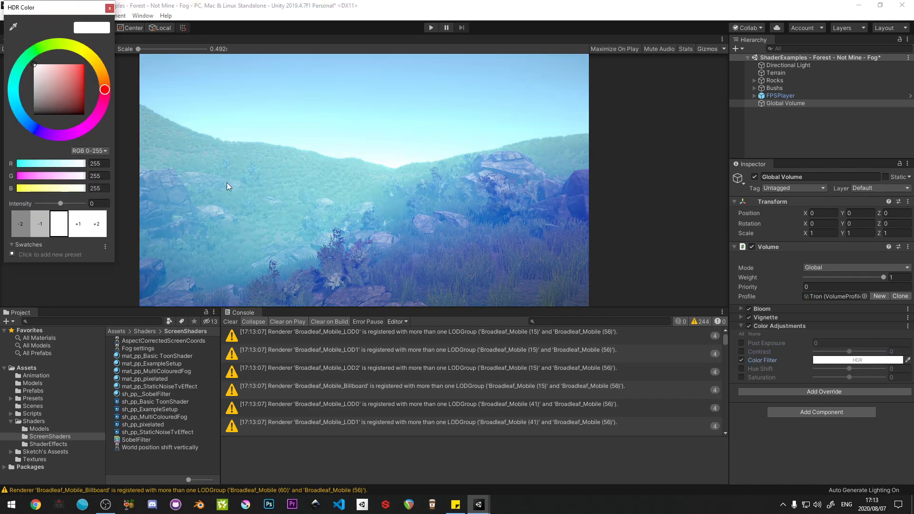
pyautogui.moveTo(79, 67); pyautogui.dragTo(31, 53)
pyautogui.click(110, 8)
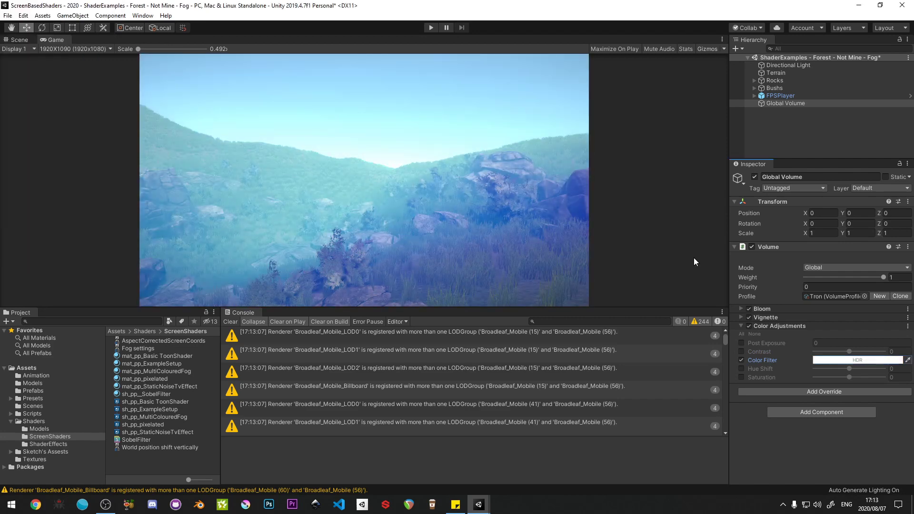
pyautogui.rightClick(774, 328)
pyautogui.click(802, 368)
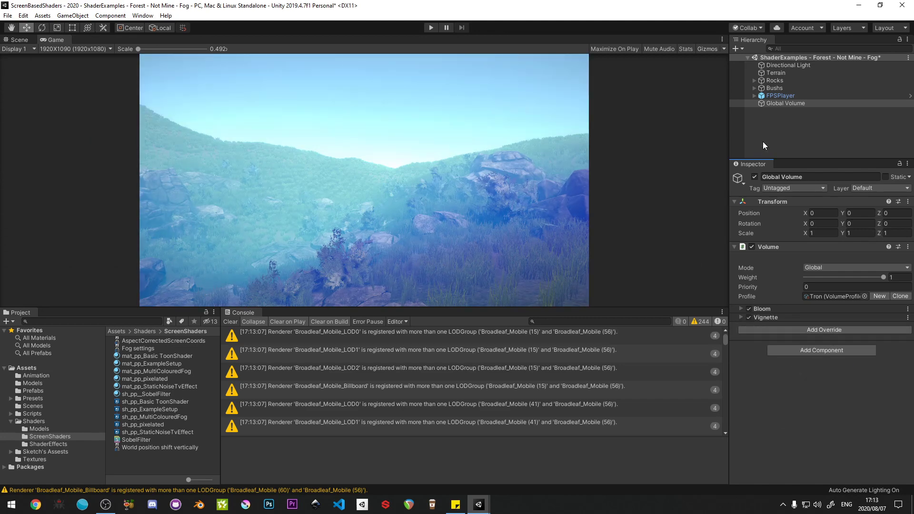
# Step: Save the forest fog scene and clear the console messages
pyautogui.click(762, 142)
pyautogui.hotkey('ctrl', 's')
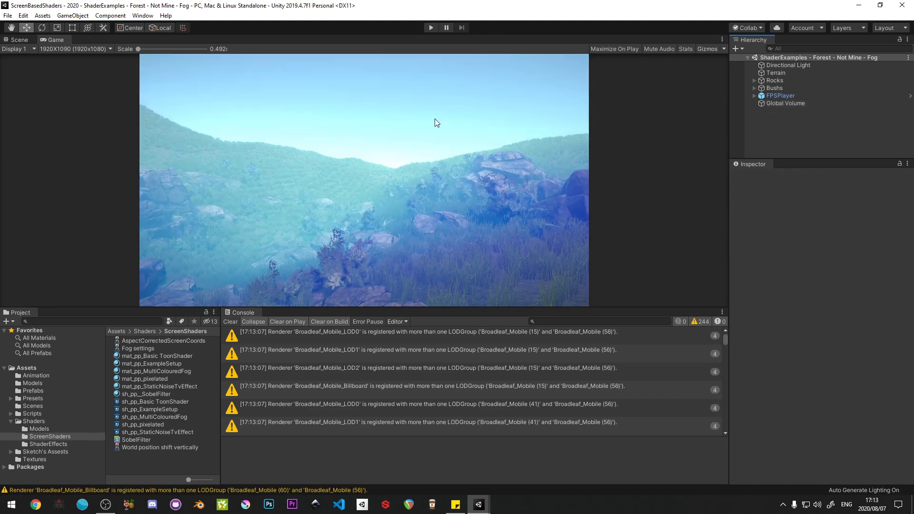
pyautogui.click(230, 321)
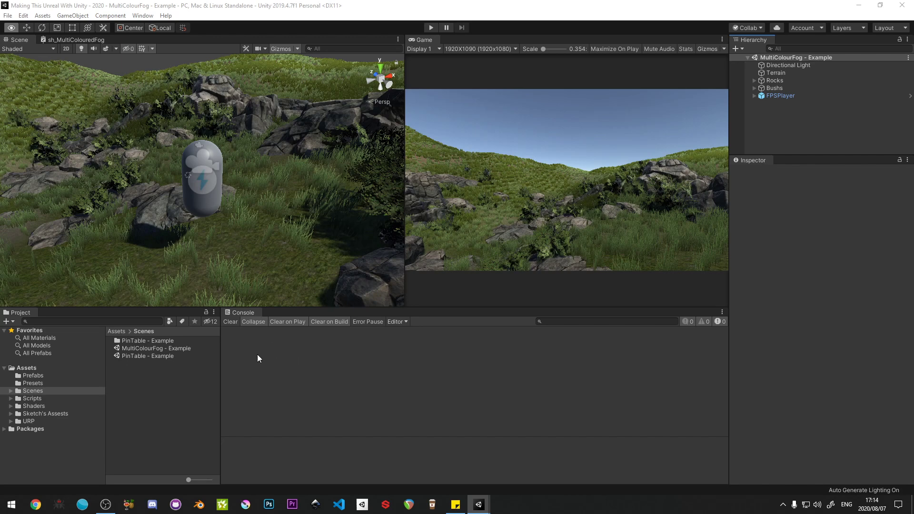
# Step: Run the MultiColourFog - Example scene and walk around to examine the terrain without fog, ending play mode when done
pyautogui.click(430, 27)
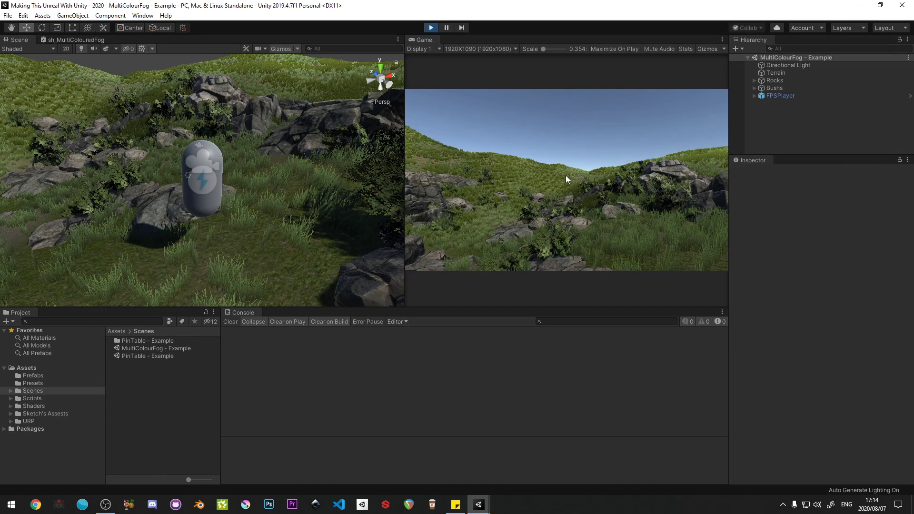
pyautogui.press('w')
pyautogui.press('w')
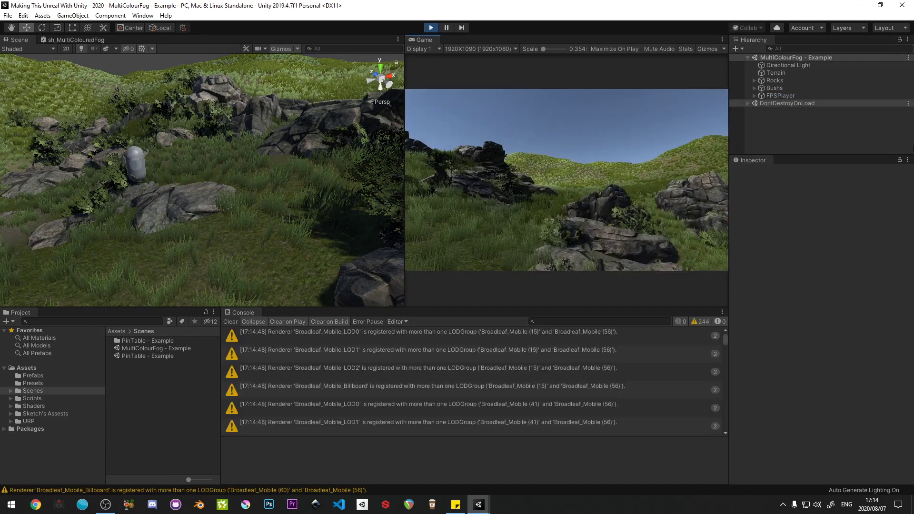
pyautogui.press('w')
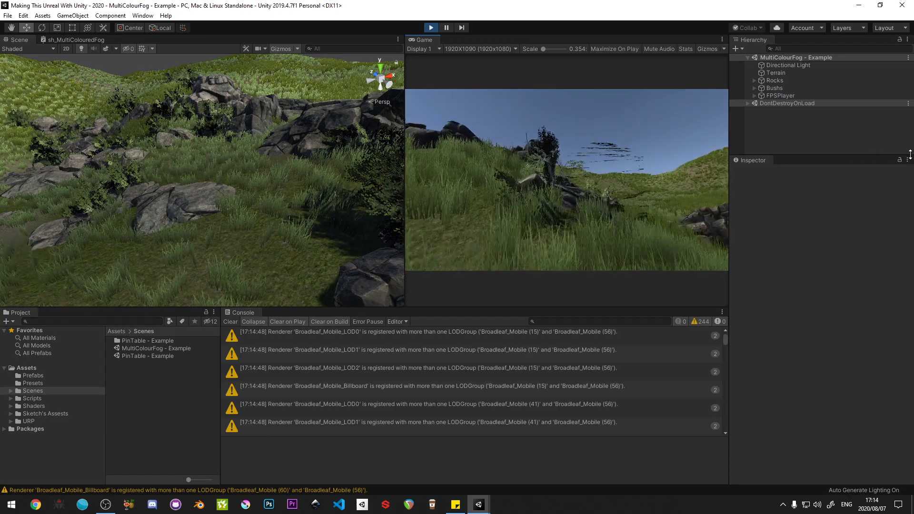
pyautogui.press('w')
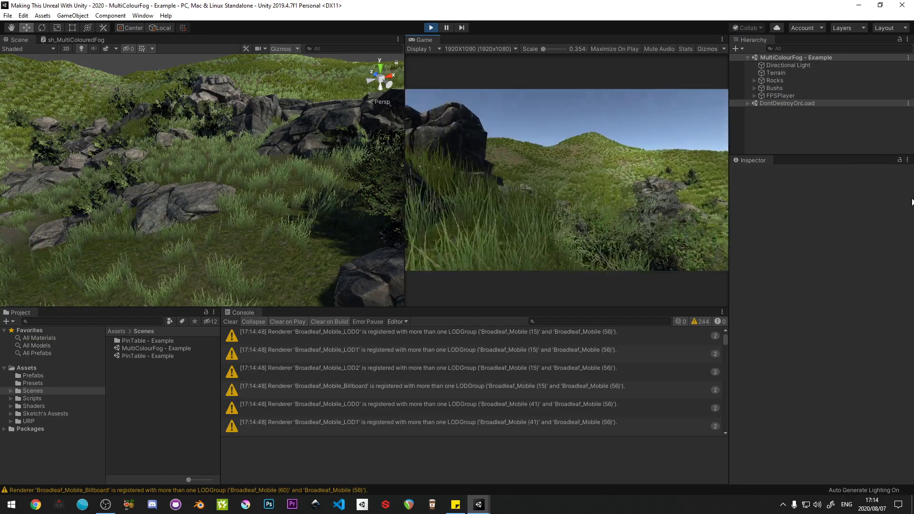
pyautogui.press('w')
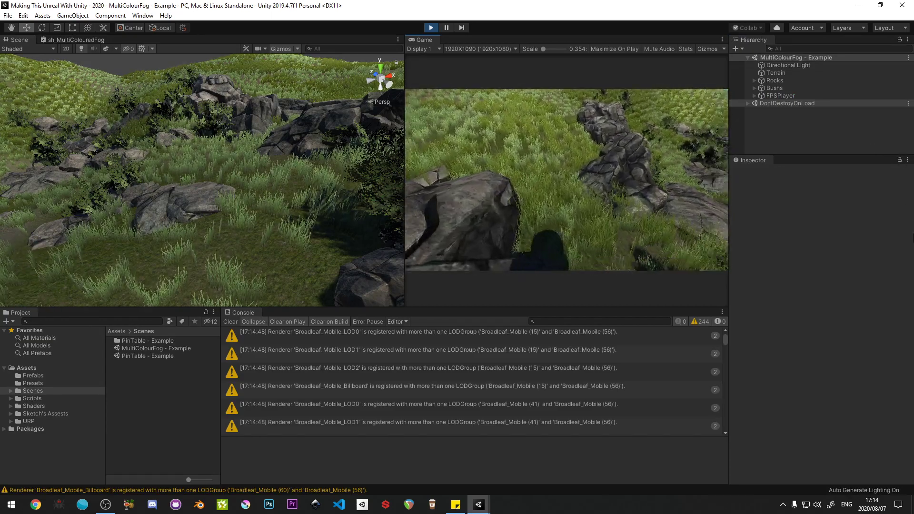
pyautogui.press('w')
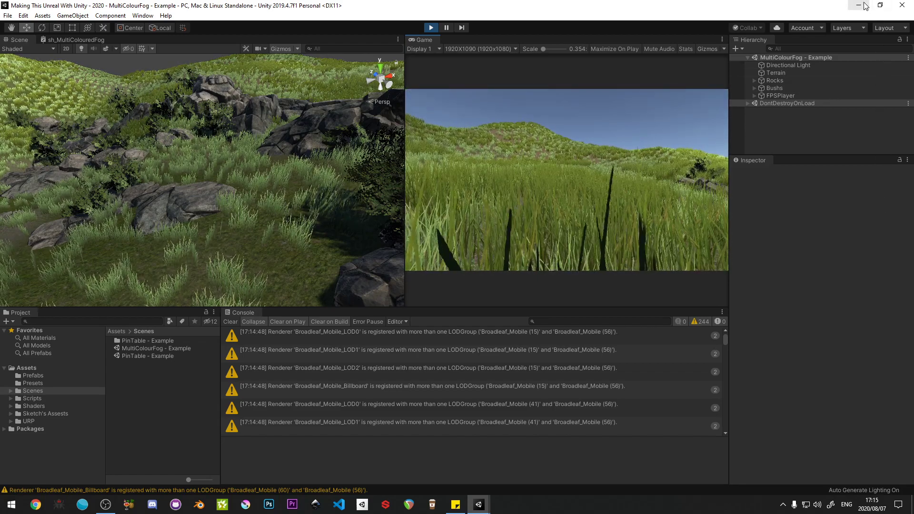
pyautogui.hotkey('ctrl', 'p')
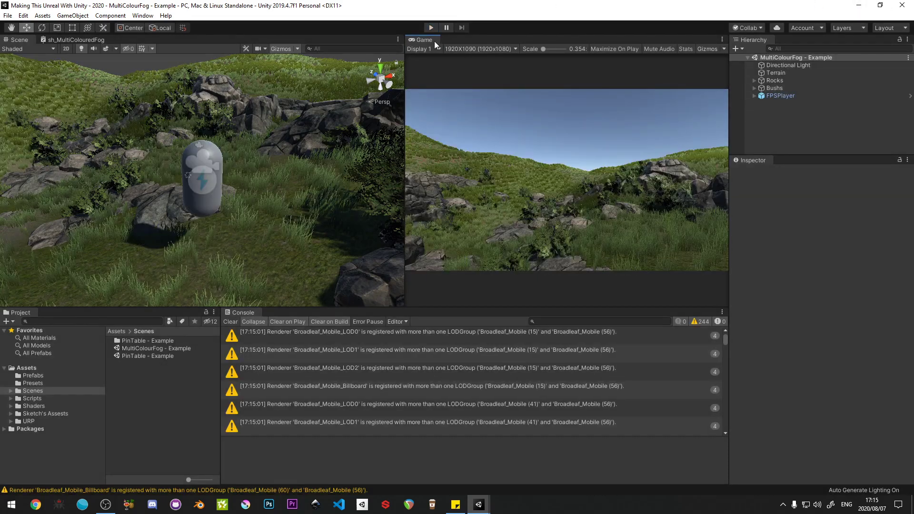
# Step: Dock the Game view alongside the Scene view and close the sh_MultiColouredFog shader graph
pyautogui.moveTo(428, 40); pyautogui.dragTo(250, 50)
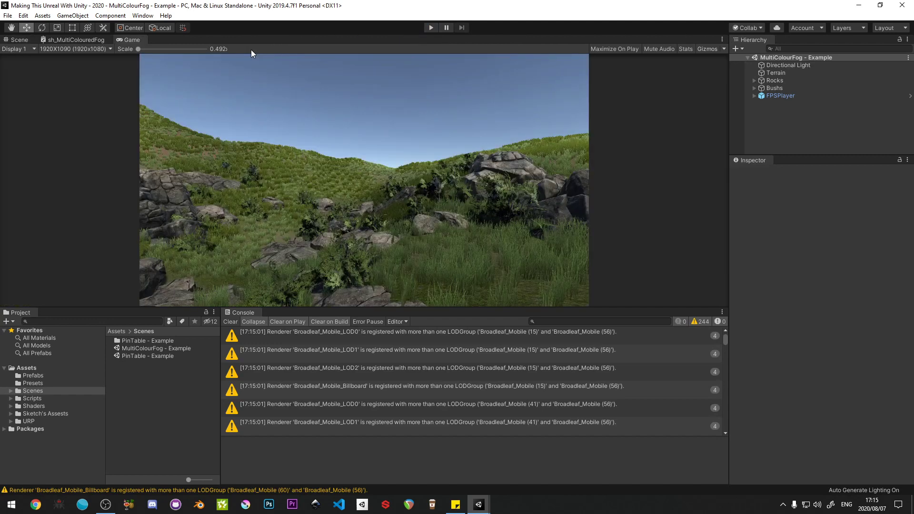
pyautogui.middleClick(75, 42)
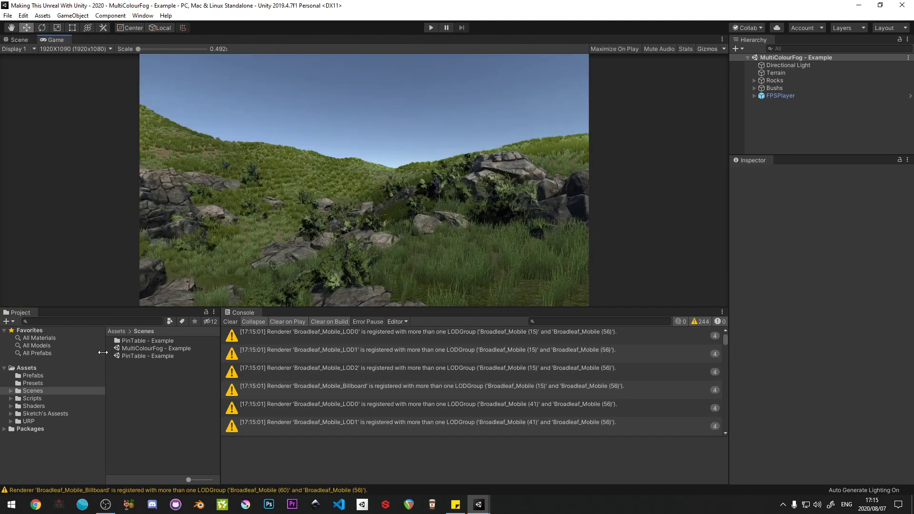
# Step: Create a shader sub graph named Fog Settings in the Screen shaders folder
pyautogui.click(38, 406)
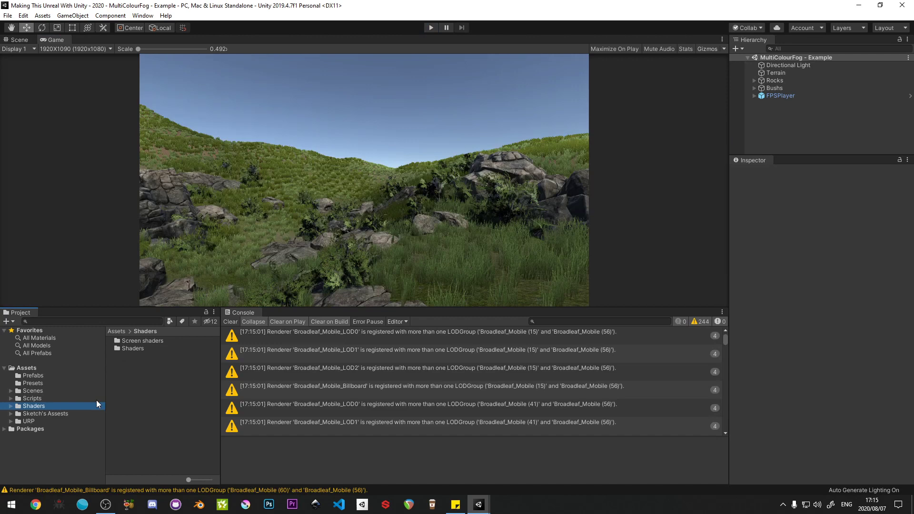
pyautogui.doubleClick(130, 341)
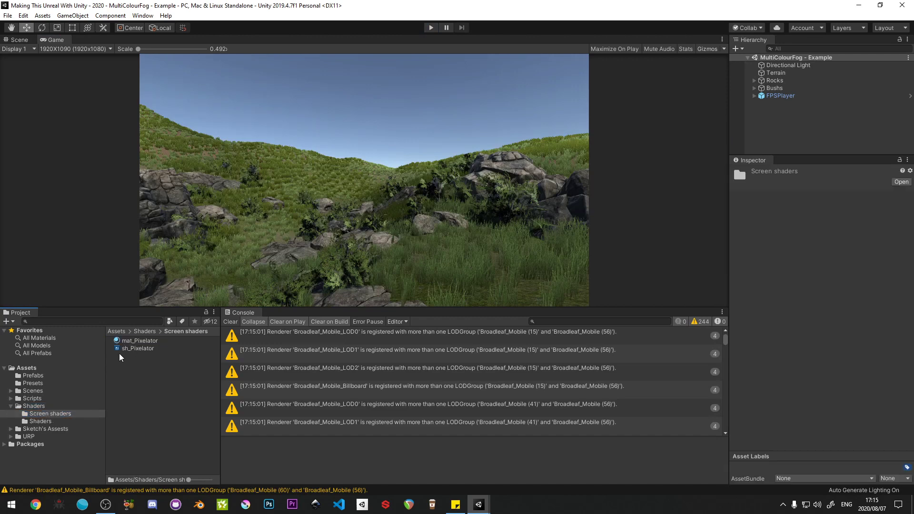
pyautogui.rightClick(138, 389)
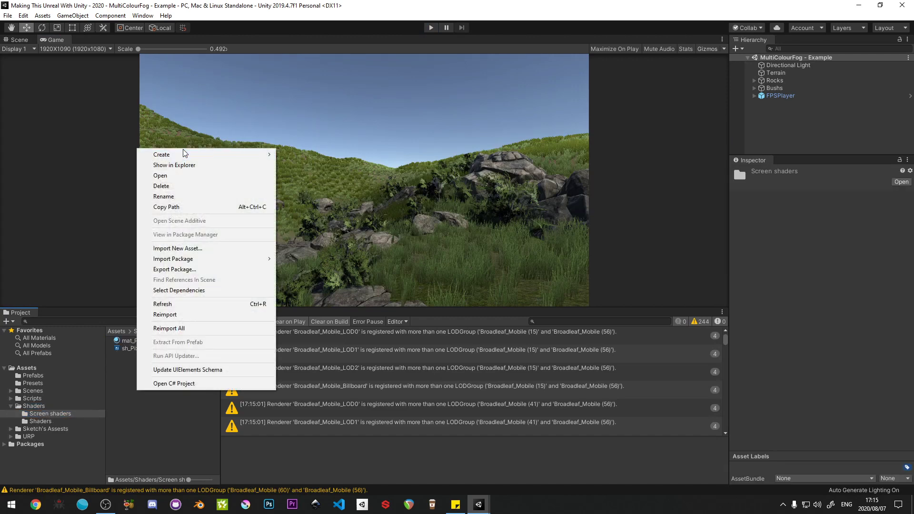
pyautogui.moveTo(180, 157)
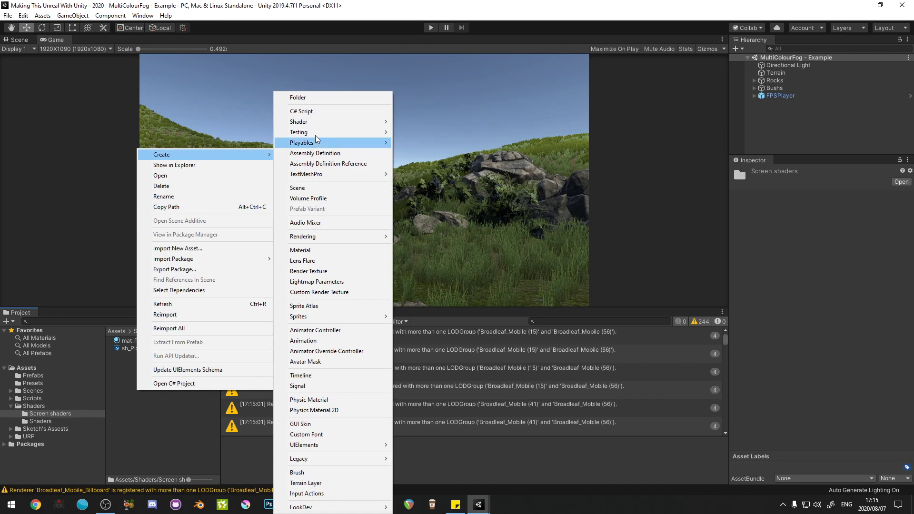
pyautogui.moveTo(333, 125)
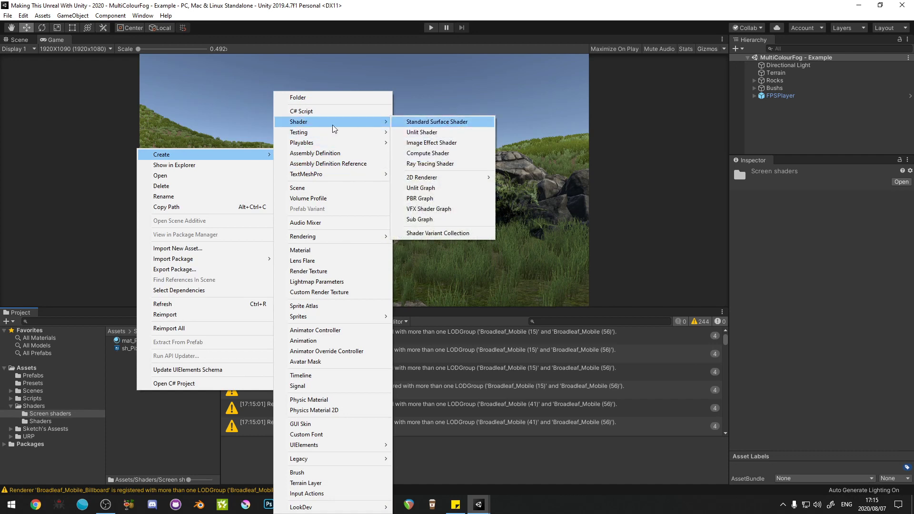
pyautogui.click(427, 219)
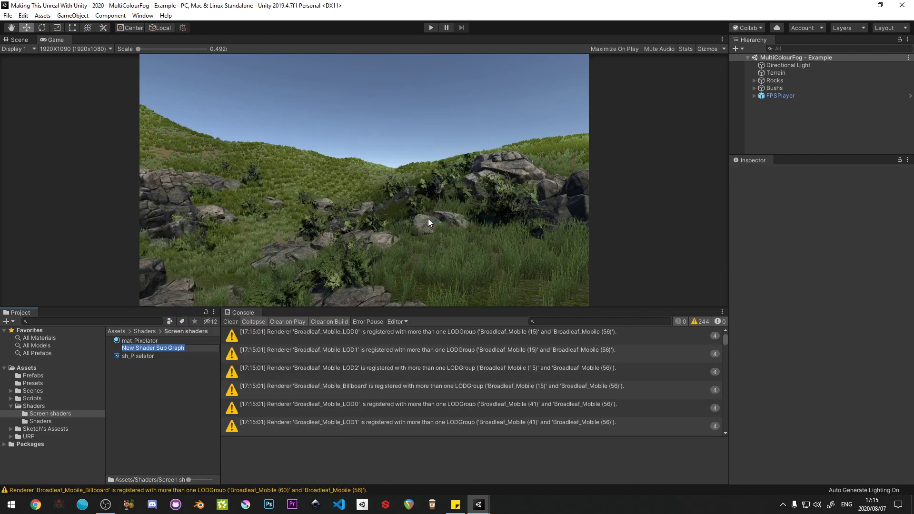
pyautogui.write('Fog Settings')
pyautogui.press('Return')
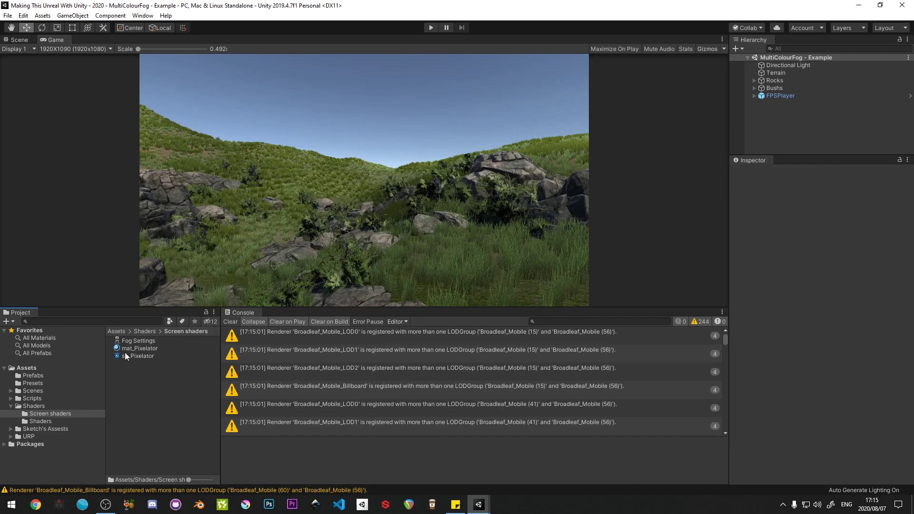
# Step: Open the Fog Settings sub graph, rearrange its blackboard, main preview and output node, and save the asset
pyautogui.doubleClick(135, 340)
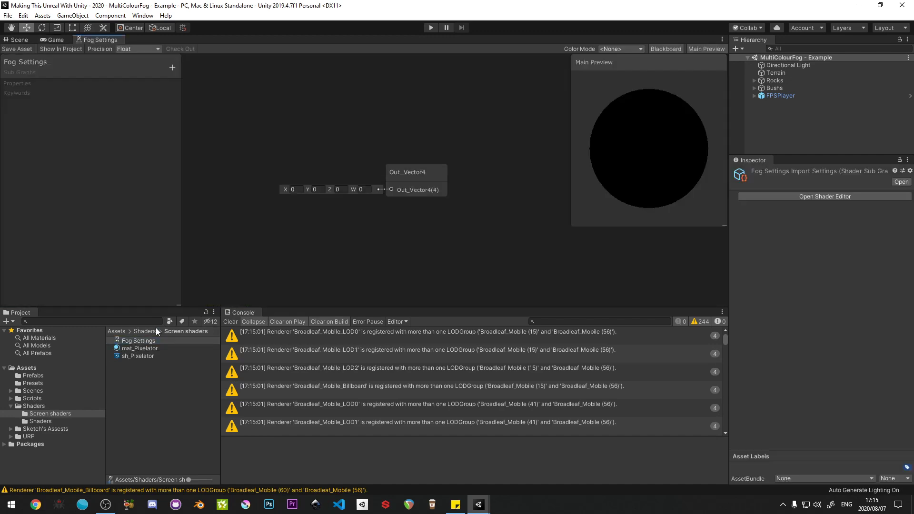
pyautogui.hotkey('shift', 'space')
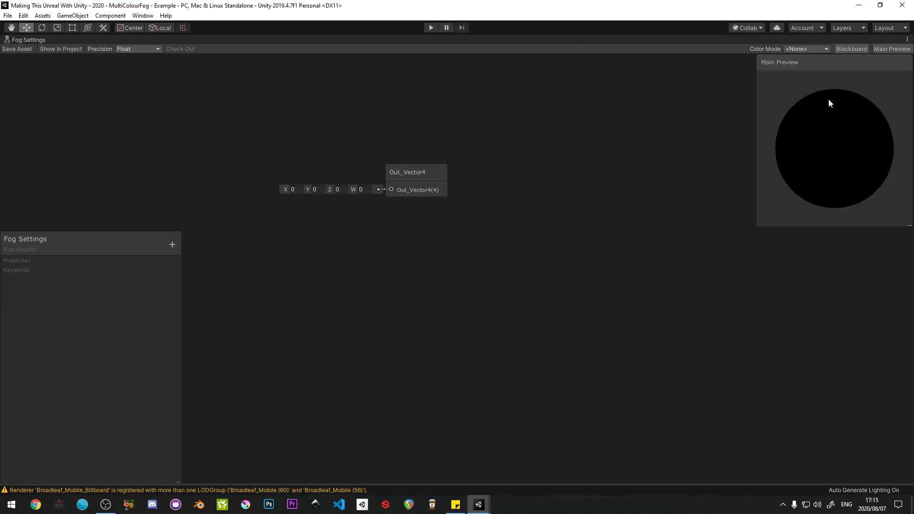
pyautogui.moveTo(811, 66); pyautogui.dragTo(816, 321)
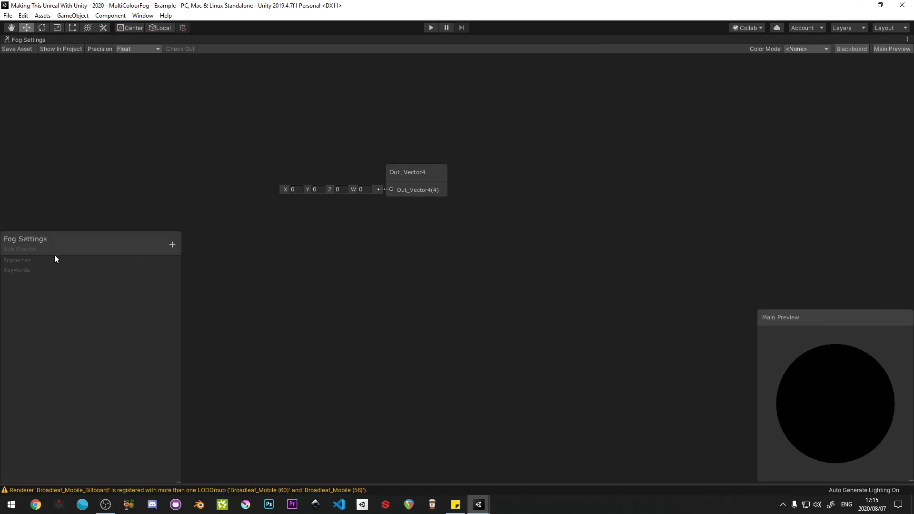
pyautogui.moveTo(55, 255); pyautogui.dragTo(58, 78)
pyautogui.moveTo(181, 304); pyautogui.dragTo(174, 480)
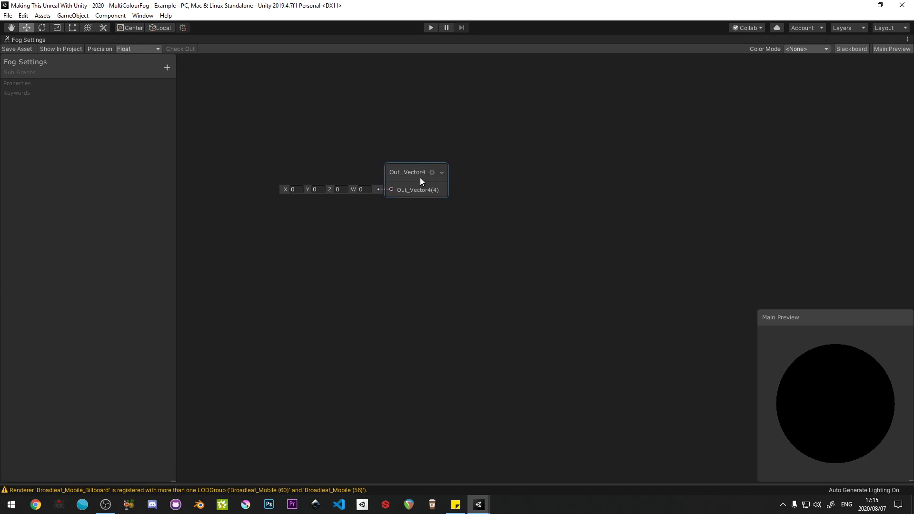
pyautogui.moveTo(419, 179); pyautogui.dragTo(497, 194)
pyautogui.click(17, 50)
pyautogui.hotkey('shift', 'space')
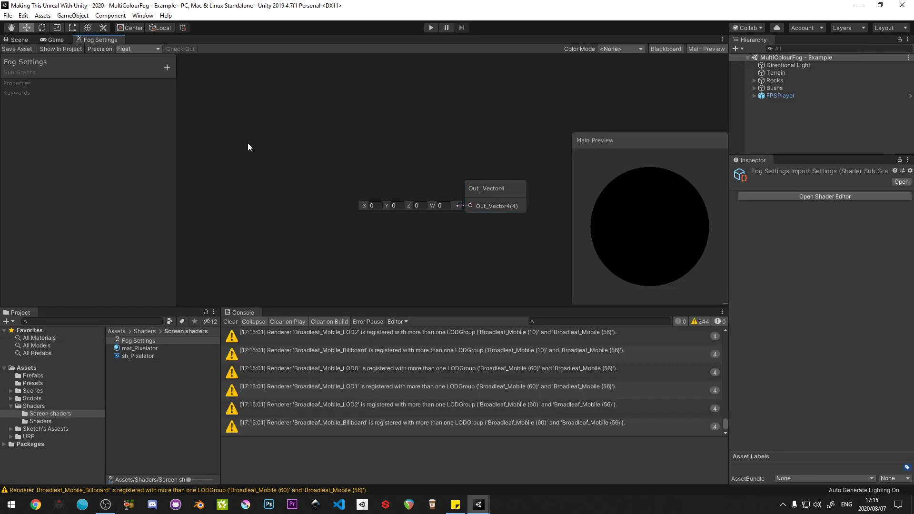
# Step: Create an unlit shader graph named sh_StylisedMultiColouredFog in the Screen shaders folder
pyautogui.rightClick(153, 390)
pyautogui.moveTo(224, 153)
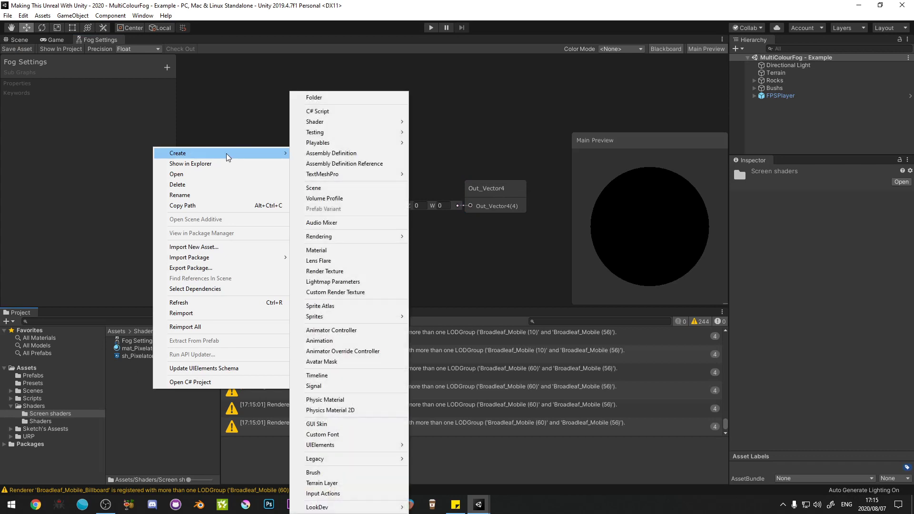
pyautogui.moveTo(380, 125)
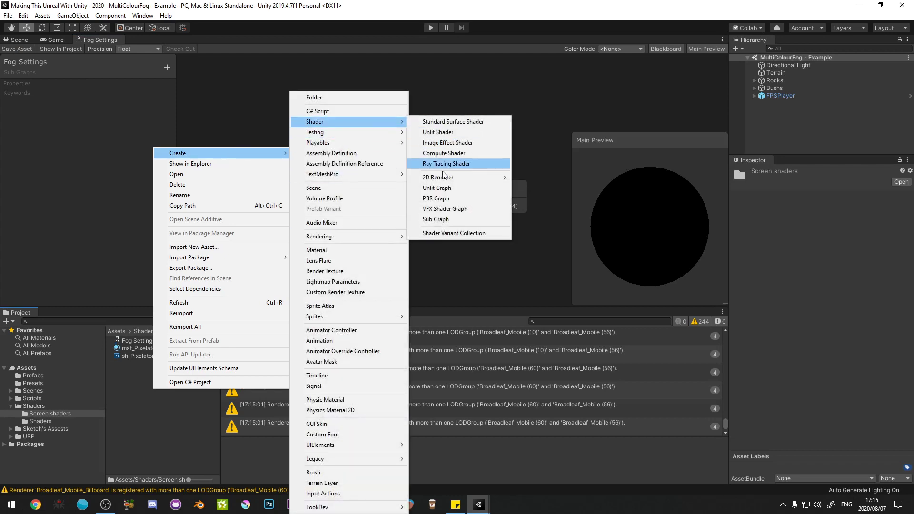
pyautogui.click(438, 189)
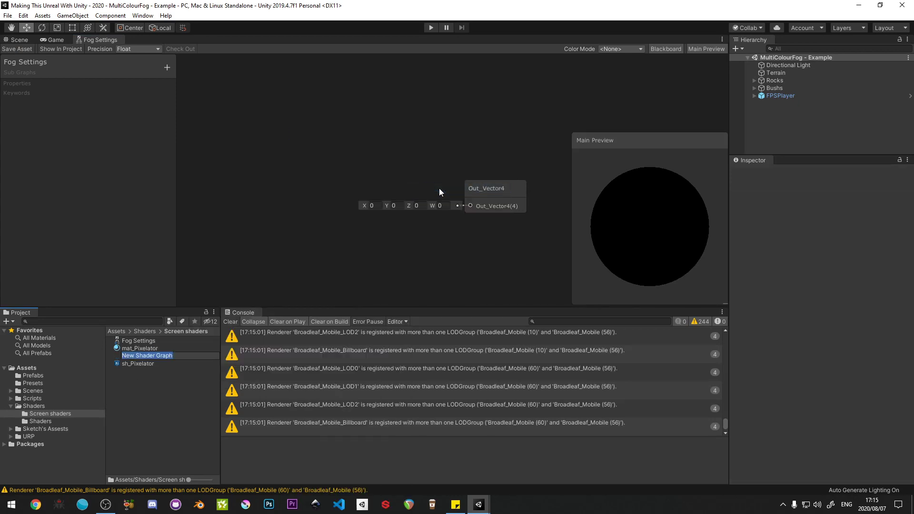
pyautogui.write('StylisedMultiColouredFog')
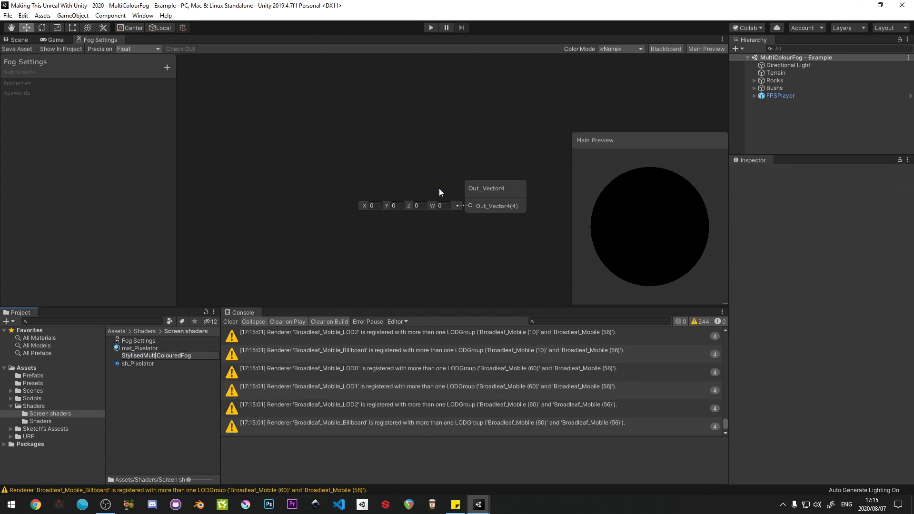
pyautogui.write('sh_')
pyautogui.press('Return')
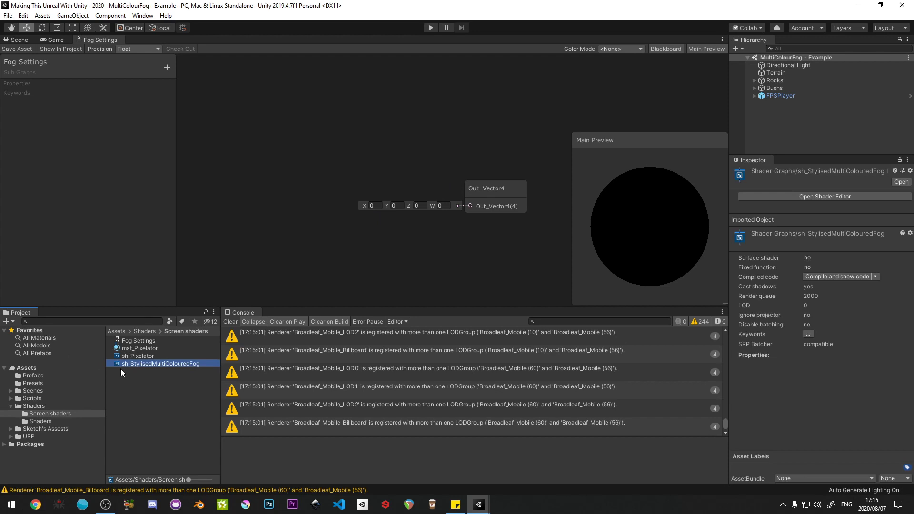
# Step: Create a material from the sh_StylisedMultiColouredFog shader and name it mat_StylisedMultiColouredFog
pyautogui.rightClick(132, 365)
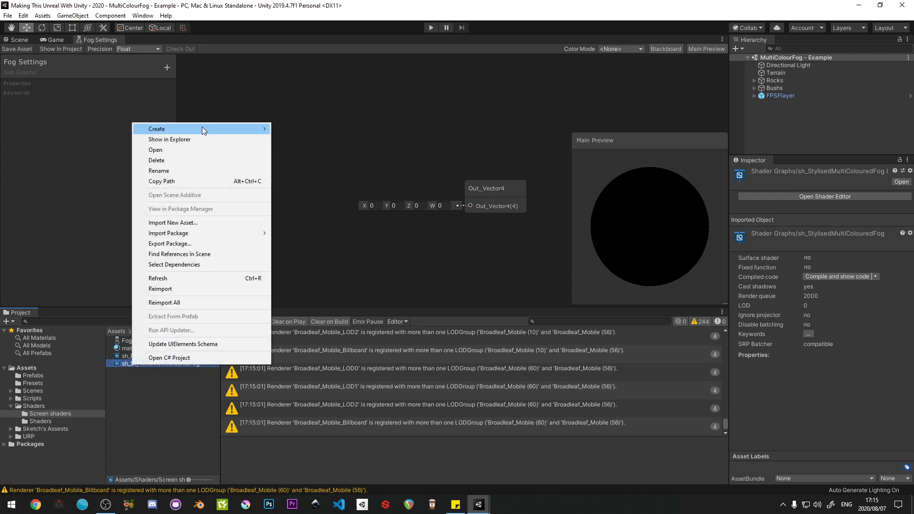
pyautogui.moveTo(202, 128)
pyautogui.click(313, 250)
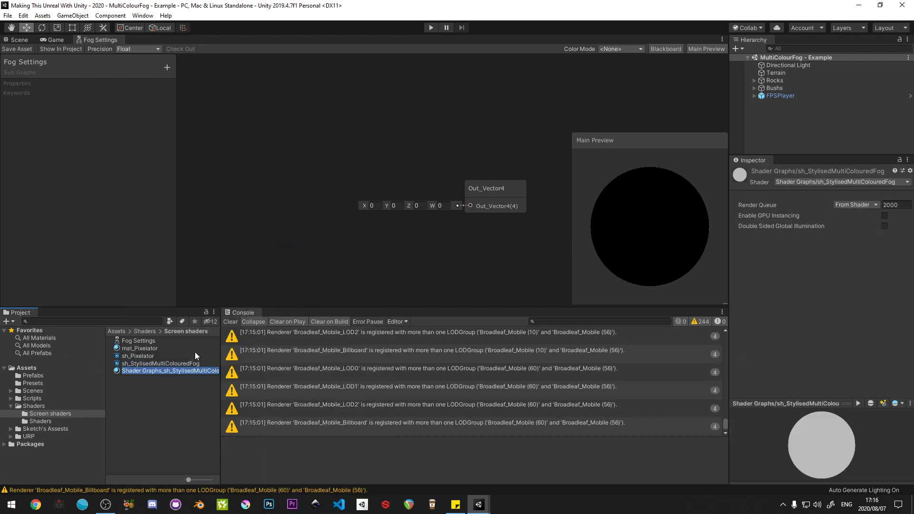
pyautogui.moveTo(168, 370); pyautogui.dragTo(74, 361)
pyautogui.write('mat')
pyautogui.press('Return')
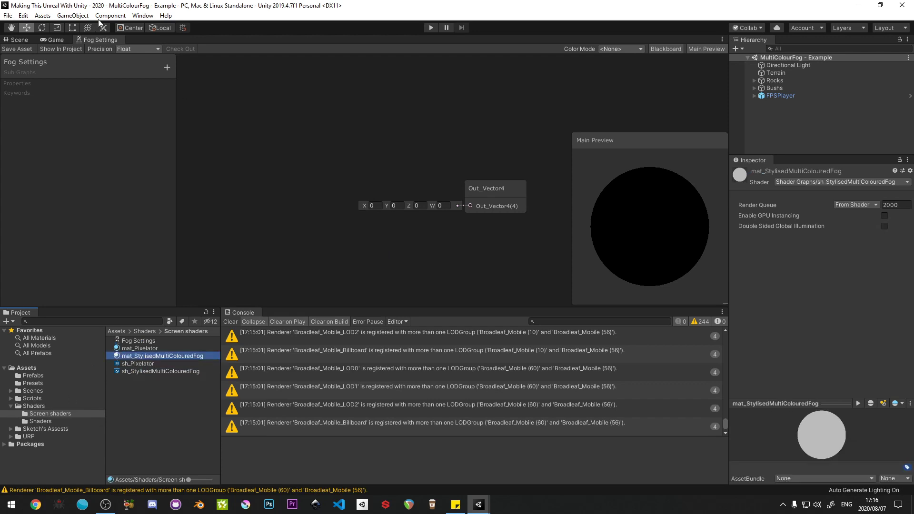
# Step: Show the Scene view and add a Blit renderer feature to the URP_Renderer asset in the URP folder
pyautogui.click(19, 39)
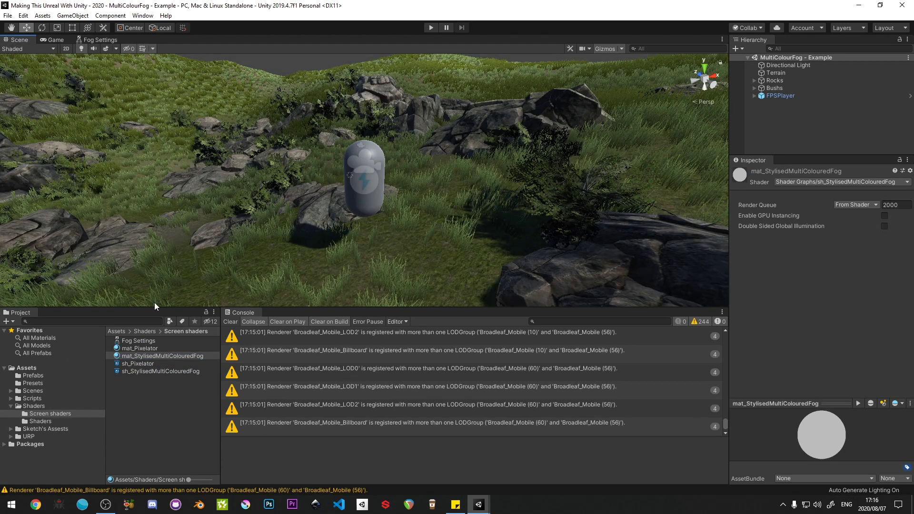
pyautogui.click(43, 382)
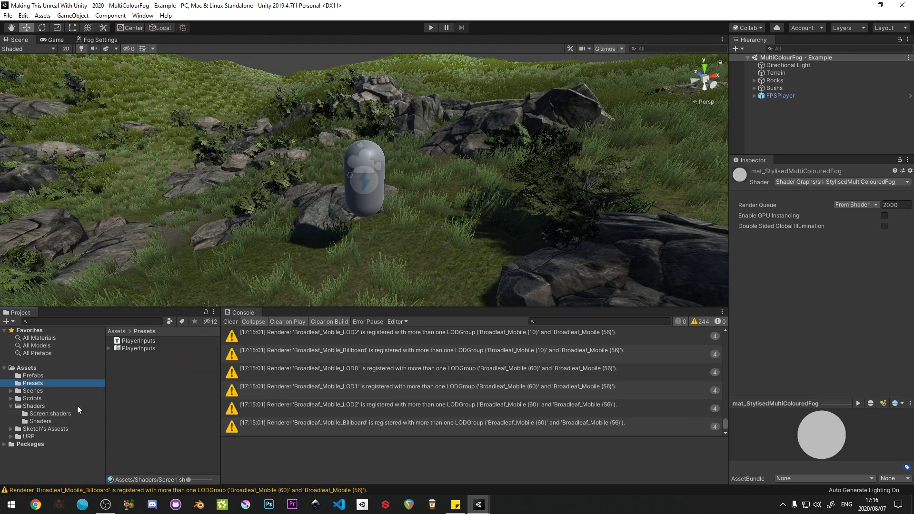
pyautogui.click(29, 436)
pyautogui.click(138, 357)
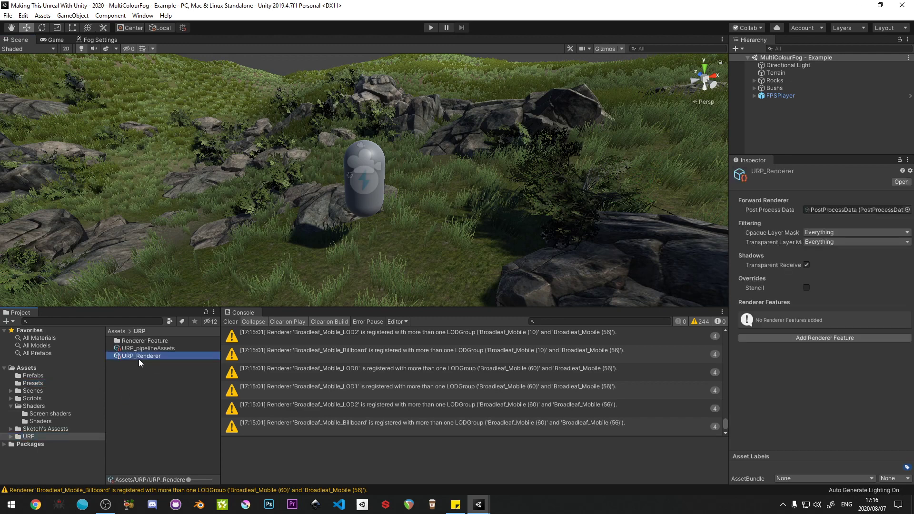
pyautogui.click(792, 339)
pyautogui.click(809, 355)
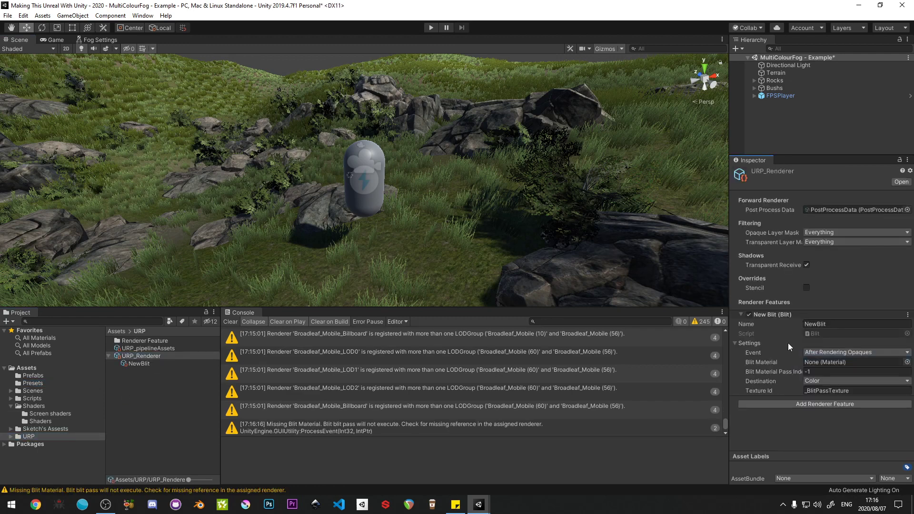
# Step: Assign mat_StylisedMultiColouredFog as the Blit Material of the new Blit feature and clear the console messages
pyautogui.click(907, 363)
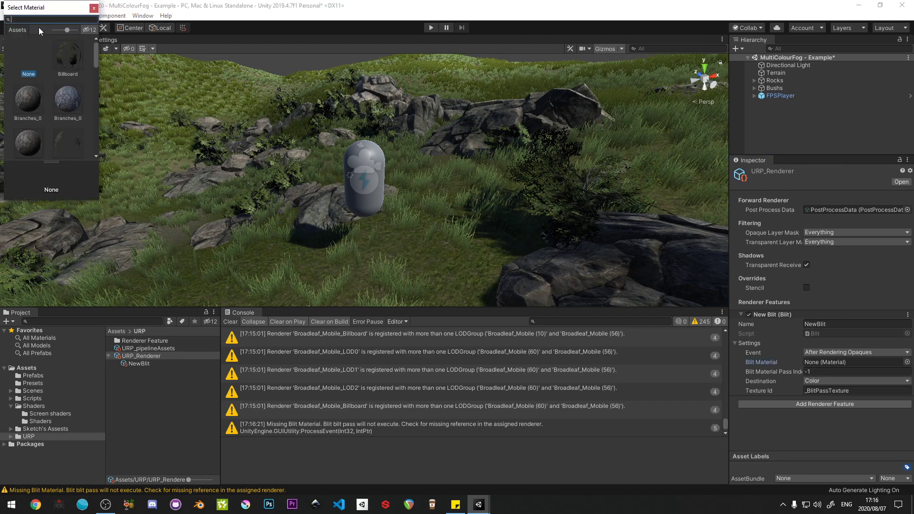
pyautogui.write('mat_')
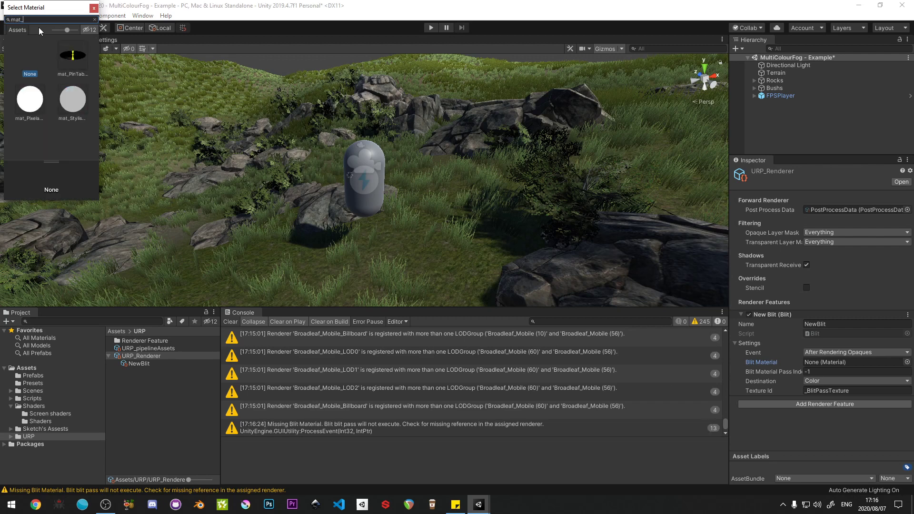
pyautogui.write('s')
pyautogui.click(49, 50)
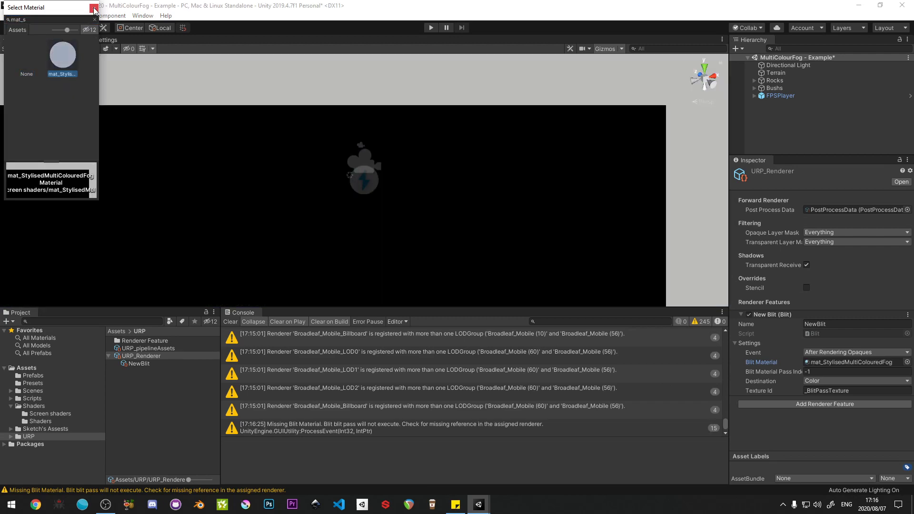
pyautogui.press('Return')
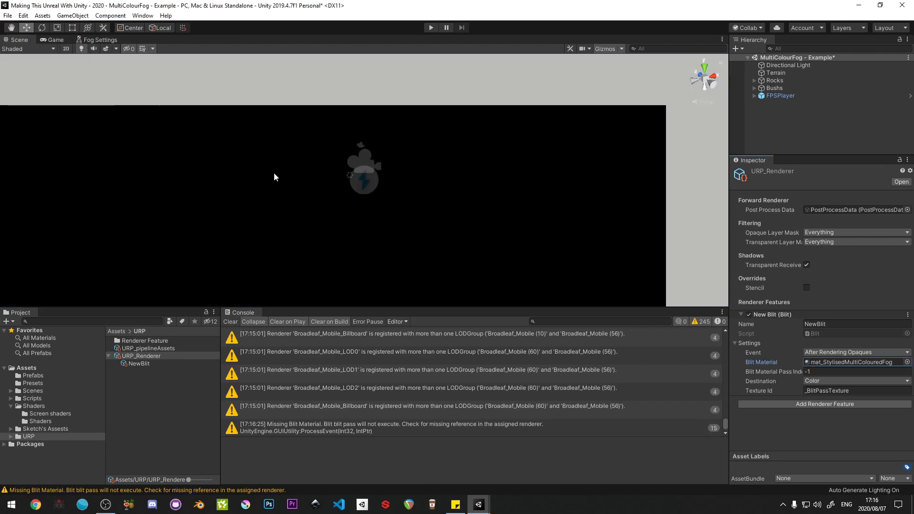
pyautogui.click(227, 322)
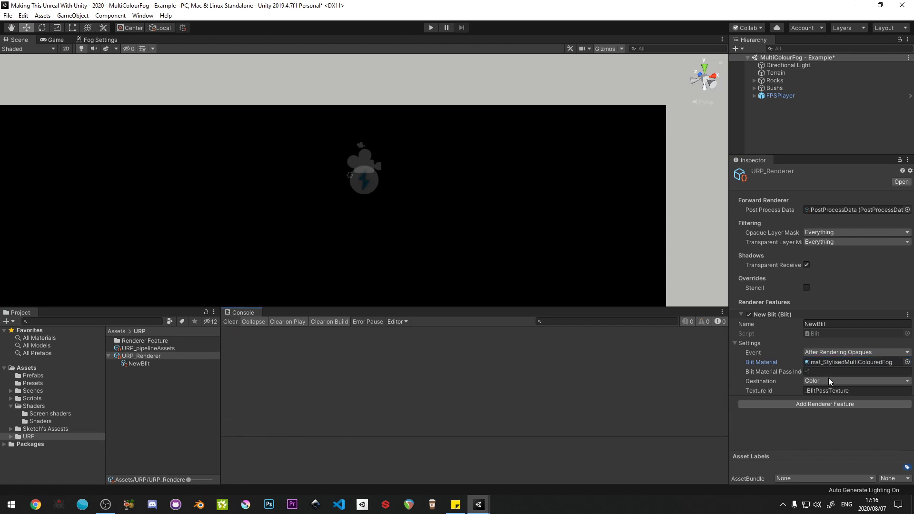
# Step: Switch to the Game view and set the Blit feature's material pass index to 0
pyautogui.click(55, 40)
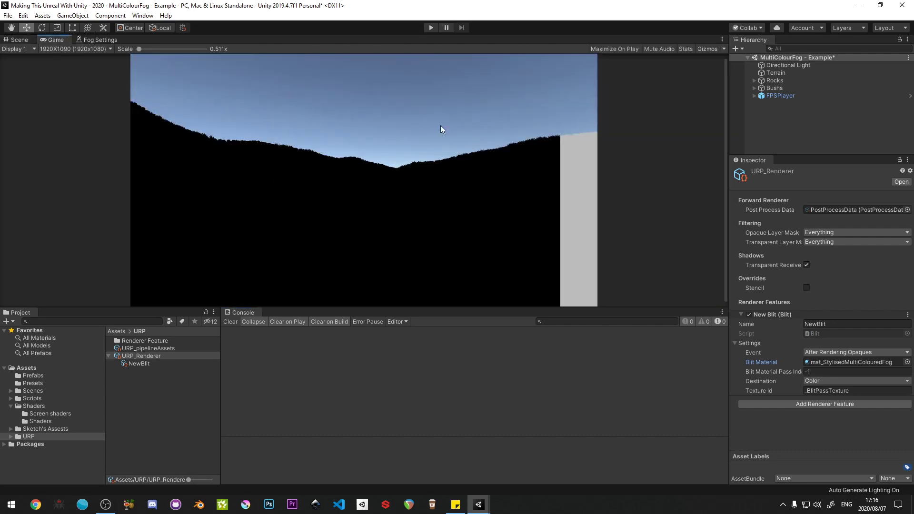
pyautogui.click(834, 371)
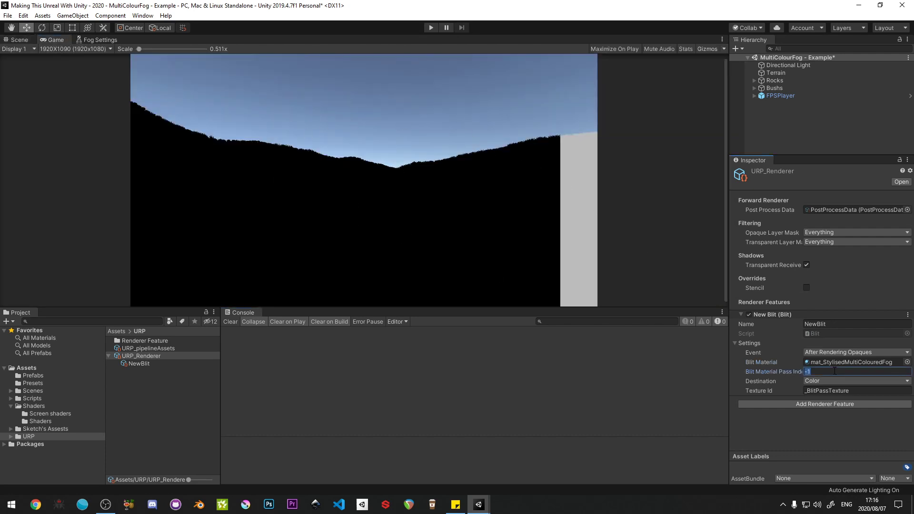
pyautogui.write('0')
pyautogui.press('Tab')
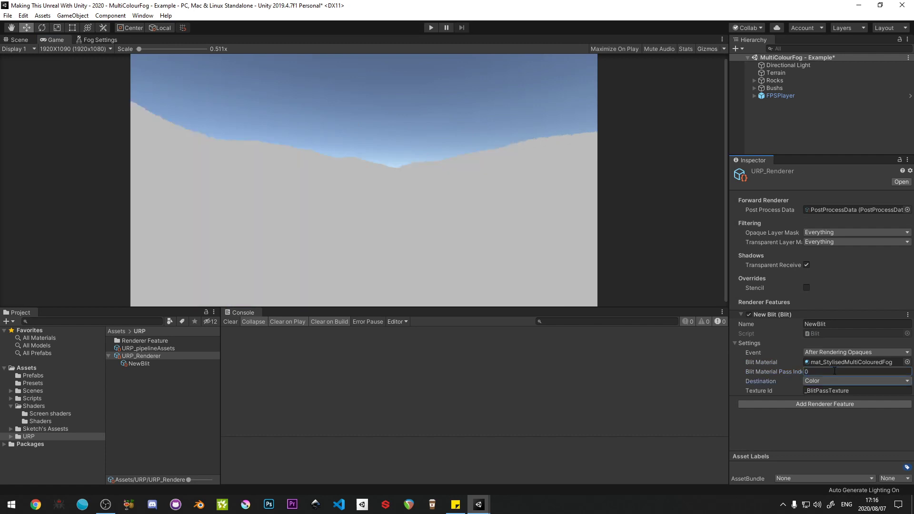
# Step: Try After Rendering Transparents and Before Rendering Skybox as the Blit feature's event
pyautogui.click(817, 352)
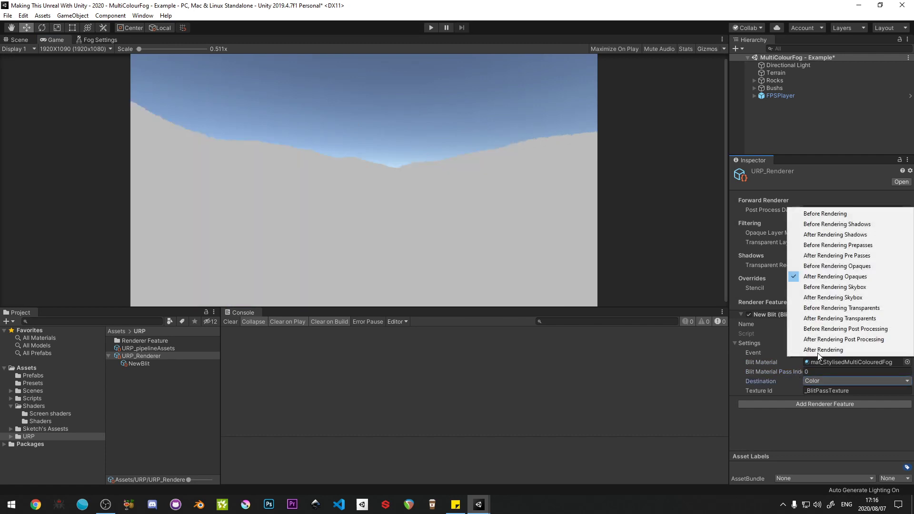
pyautogui.click(833, 318)
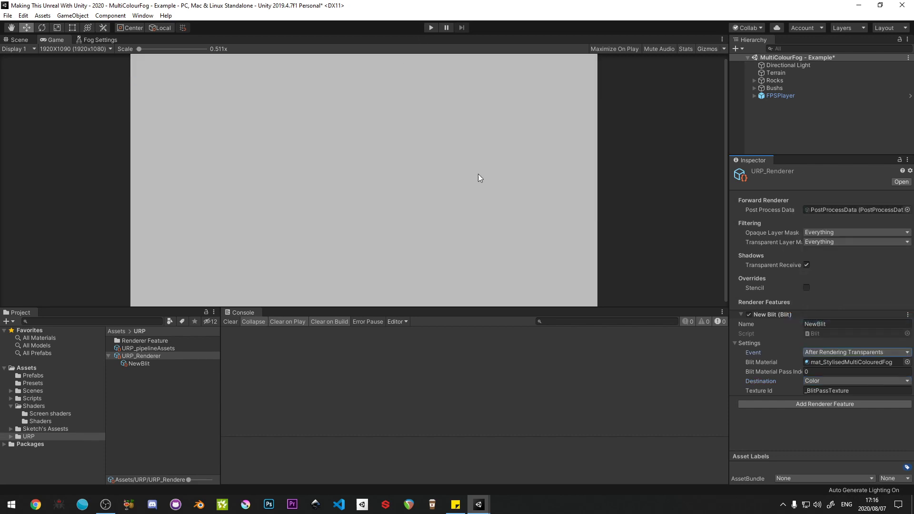
pyautogui.click(815, 352)
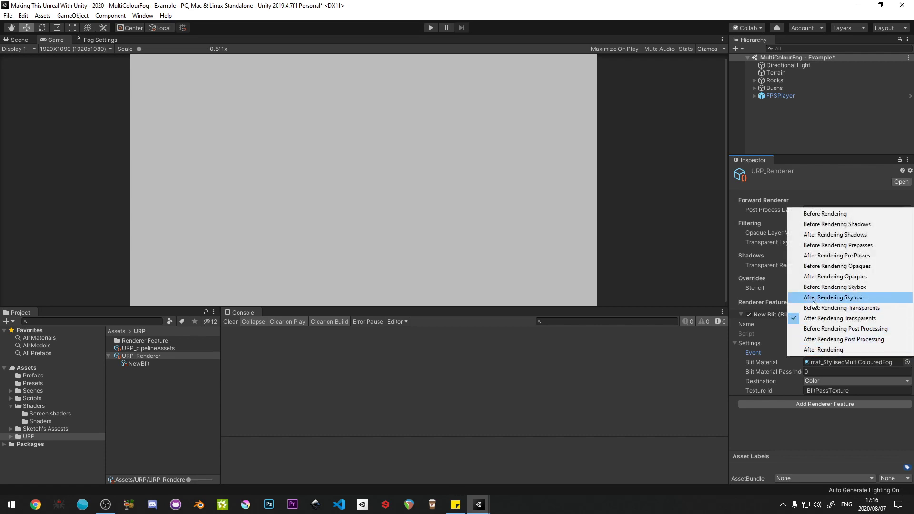
pyautogui.click(818, 287)
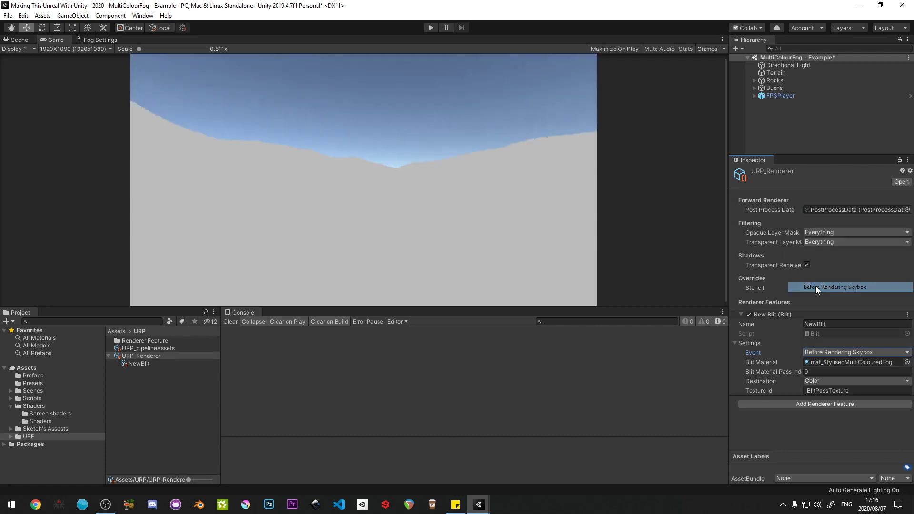
# Step: Set the Blit feature's event to Before Rendering Post Processing and save the scene
pyautogui.click(823, 352)
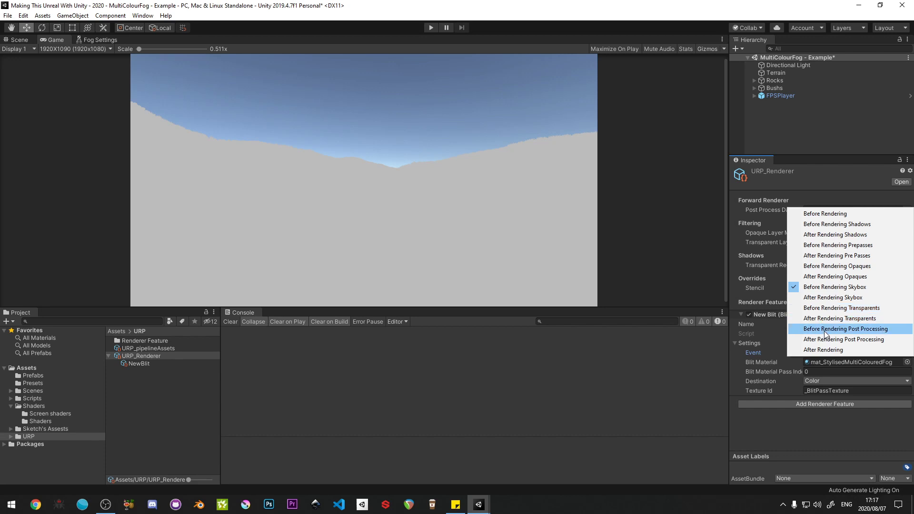
pyautogui.click(825, 332)
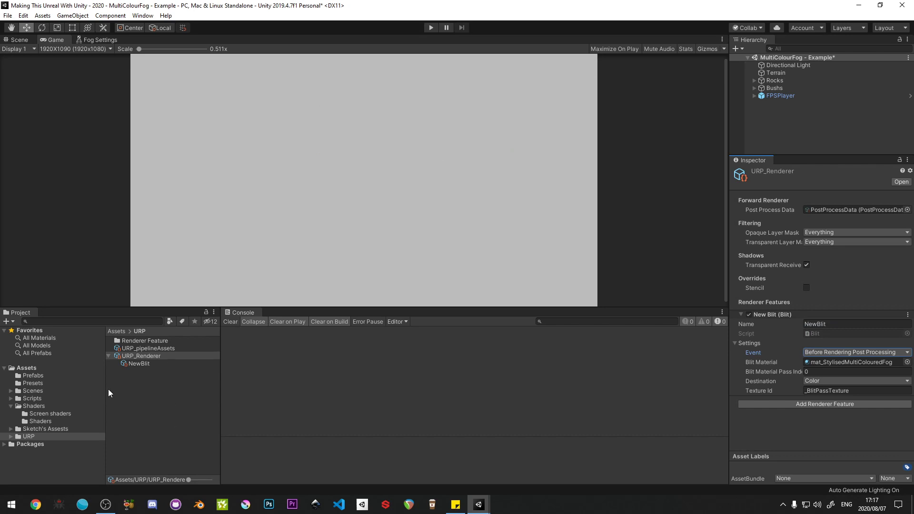
pyautogui.click(127, 379)
pyautogui.hotkey('ctrl', 's')
# Step: Open sh_StylisedMultiColouredFog from the Screen shaders folder, add the Fog Settings sub graph node and connect its output to the Unlit Master's Color
pyautogui.click(47, 414)
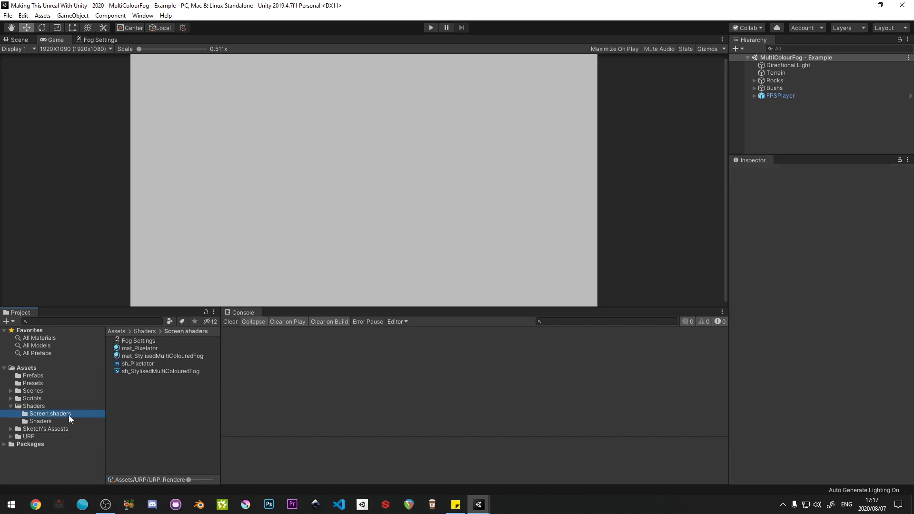
pyautogui.doubleClick(135, 371)
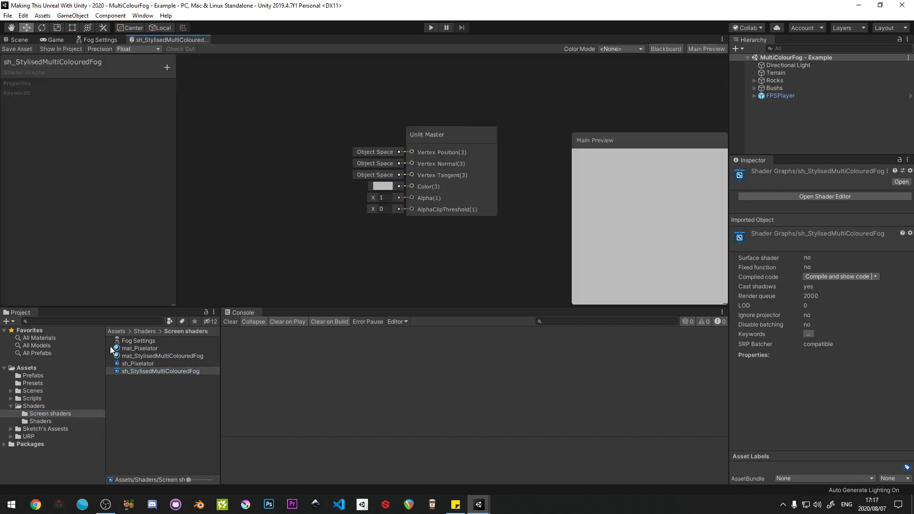
pyautogui.moveTo(128, 340); pyautogui.dragTo(254, 156)
pyautogui.moveTo(302, 176); pyautogui.dragTo(410, 186)
pyautogui.moveTo(274, 152); pyautogui.dragTo(290, 175)
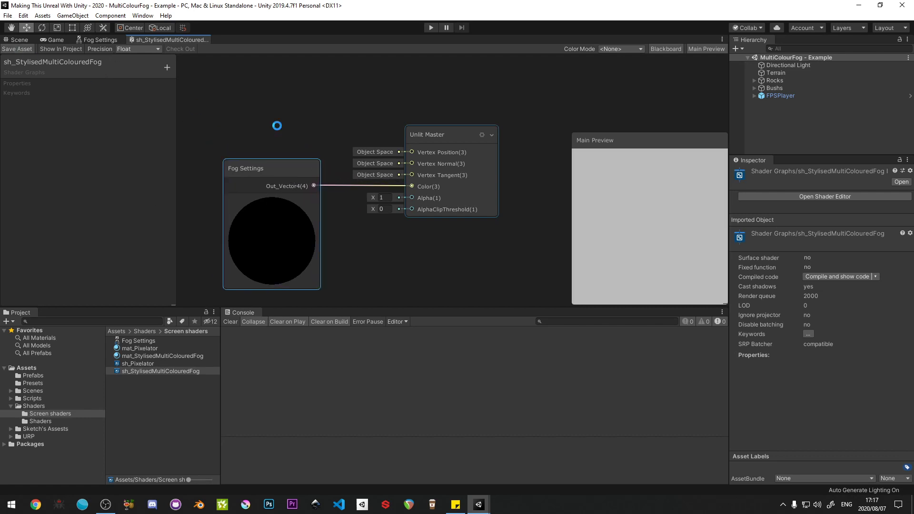
# Step: Maximise the Fog Settings sub graph and add a Scene Depth node on its input side
pyautogui.click(93, 39)
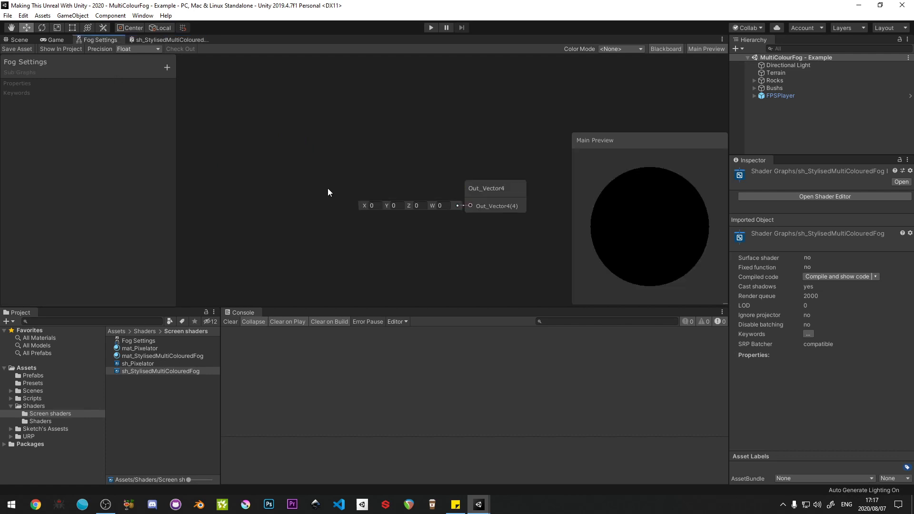
pyautogui.hotkey('shift', 'space')
pyautogui.press('space')
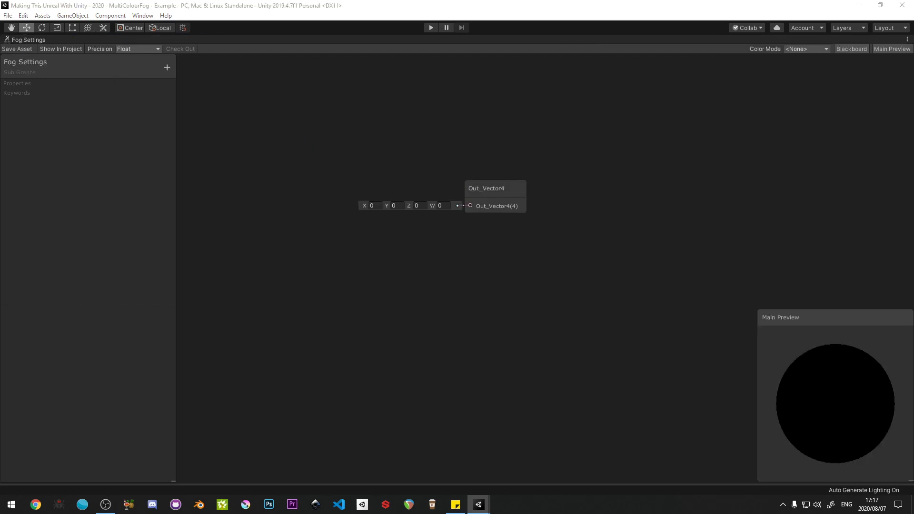
pyautogui.moveTo(321, 220); pyautogui.dragTo(394, 214, button='middle')
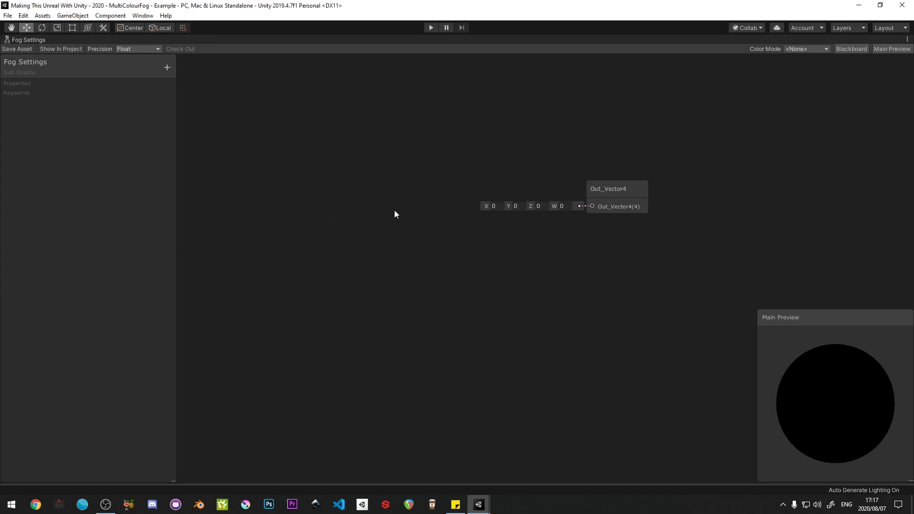
pyautogui.rightClick(264, 171)
pyautogui.click(282, 178)
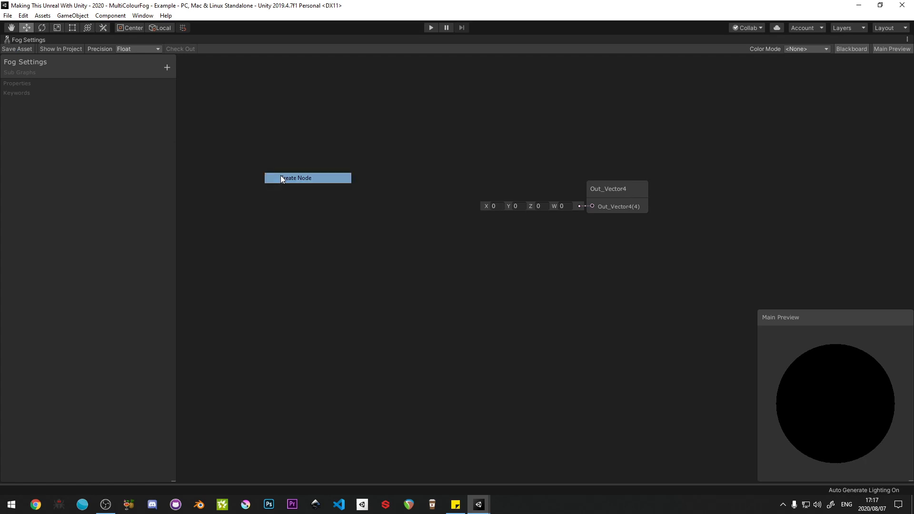
pyautogui.write('Scene')
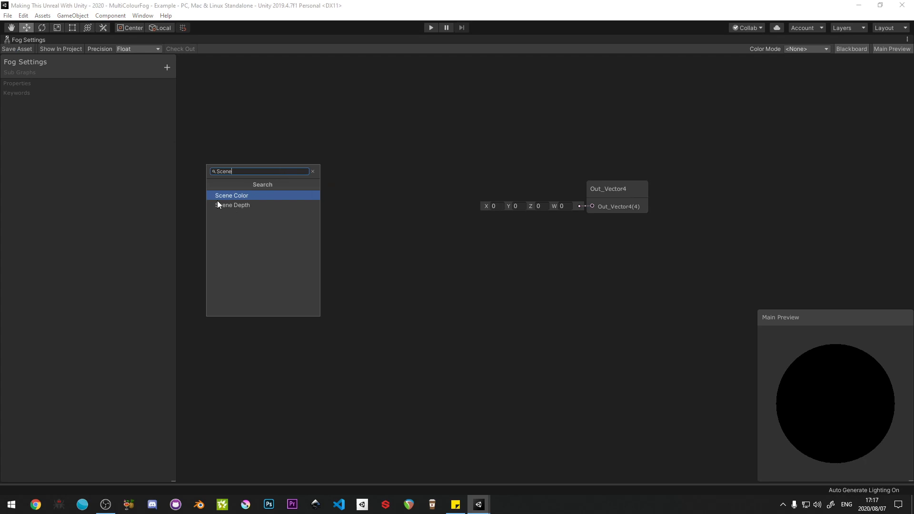
pyautogui.click(218, 203)
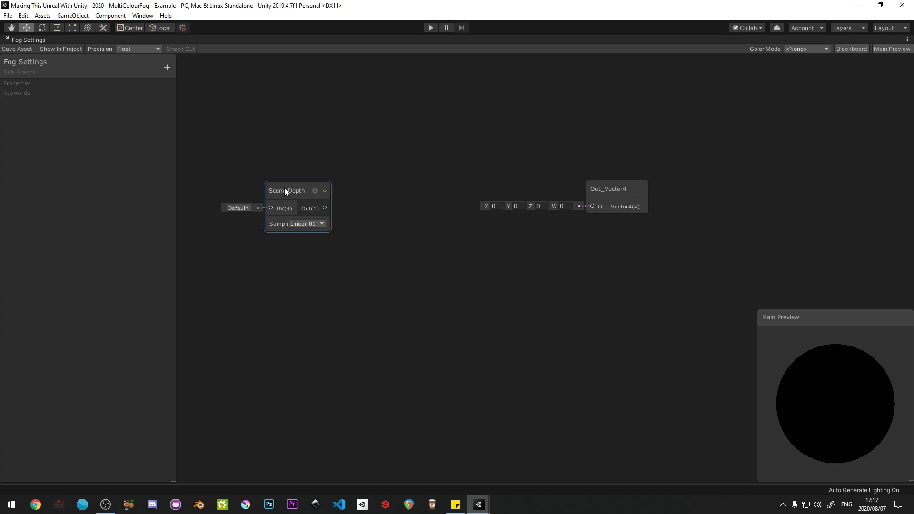
pyautogui.moveTo(284, 187); pyautogui.dragTo(260, 181)
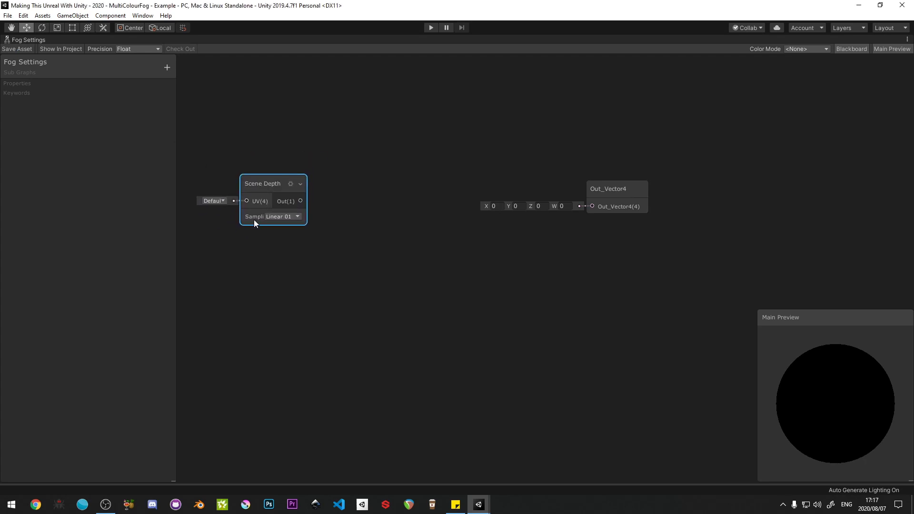
# Step: Set the Scene Depth node's sampling to Raw and save the sub graph
pyautogui.click(275, 217)
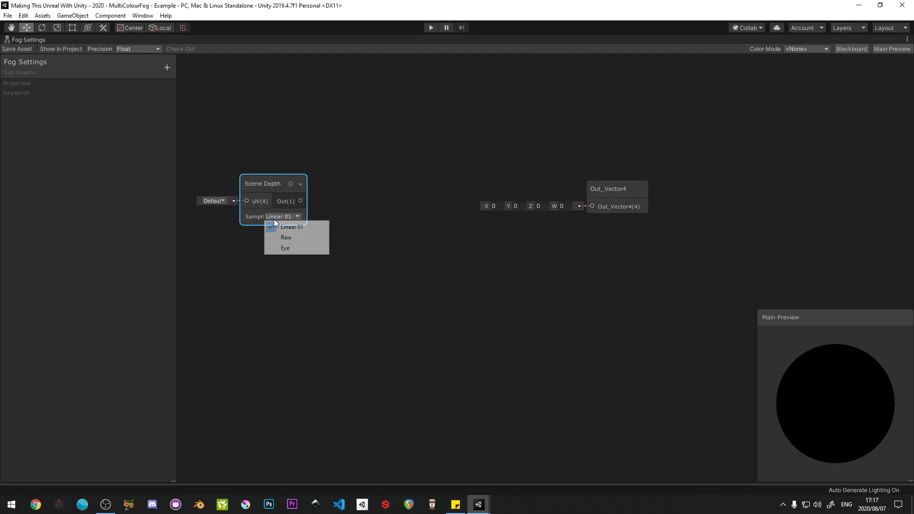
pyautogui.click(287, 238)
pyautogui.moveTo(268, 187); pyautogui.dragTo(246, 181)
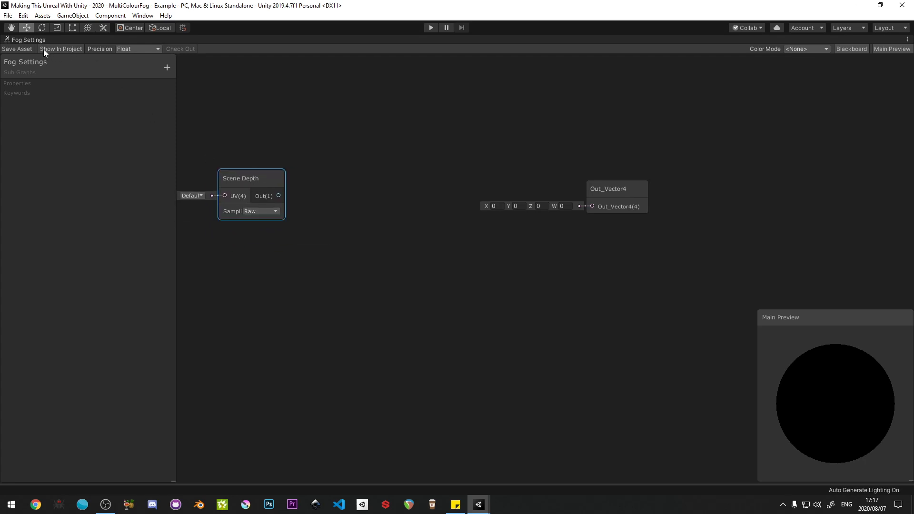
pyautogui.click(21, 46)
# Step: Create a Vector1 property named Fog Distance and place it in the graph below the Scene Depth node
pyautogui.click(167, 68)
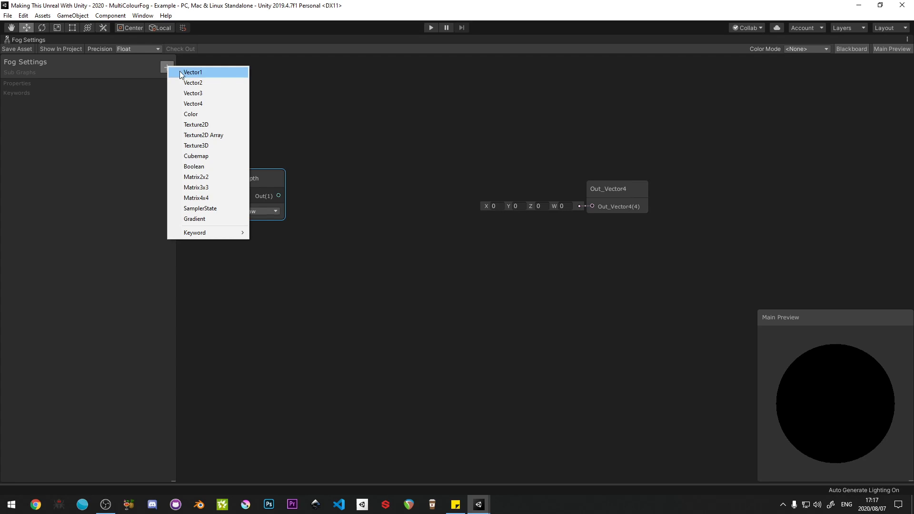
pyautogui.click(179, 70)
pyautogui.write('Fog Dis')
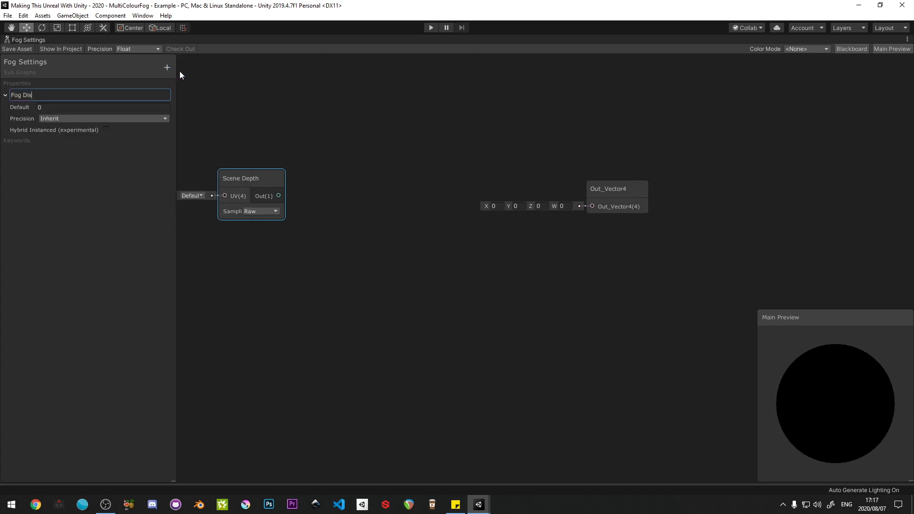
pyautogui.write('tance')
pyautogui.press('Return')
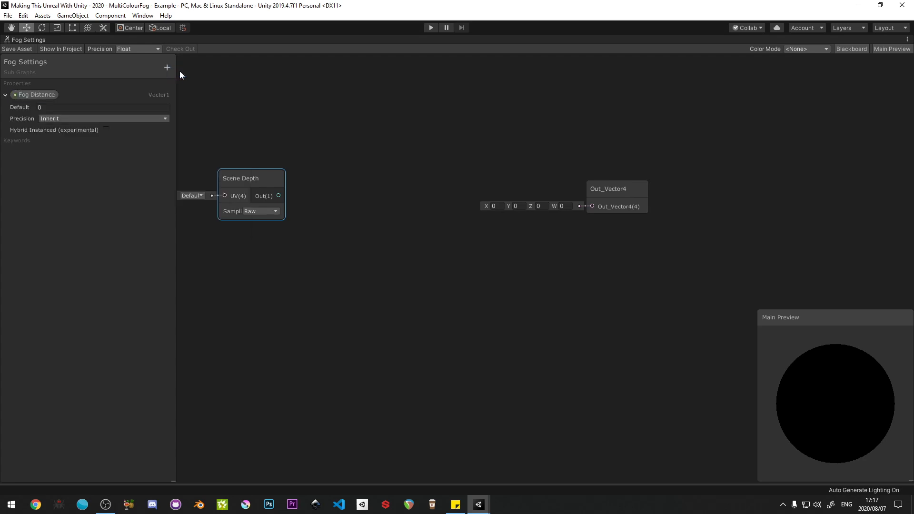
pyautogui.moveTo(19, 97); pyautogui.dragTo(261, 269)
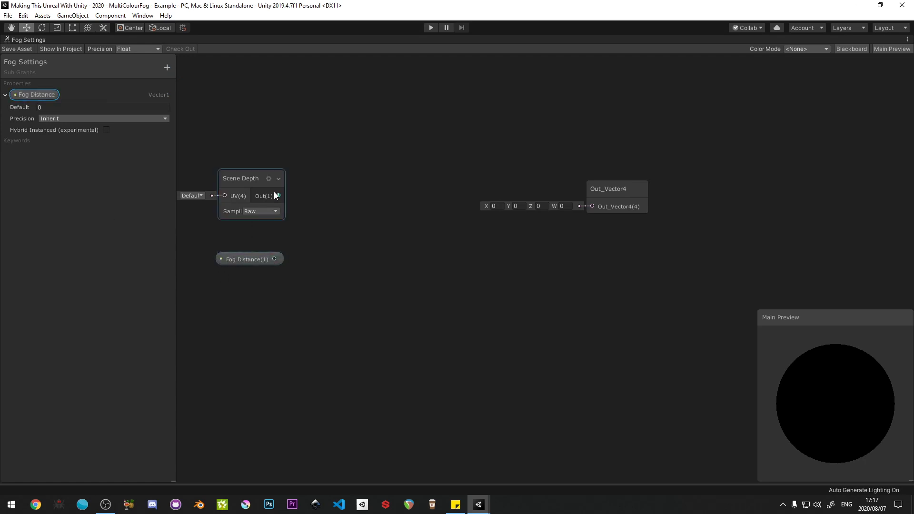
# Step: Add a Multiply node with Scene Depth's output in A and Fog Distance in B
pyautogui.moveTo(278, 196); pyautogui.dragTo(340, 244)
pyautogui.write('Multiply')
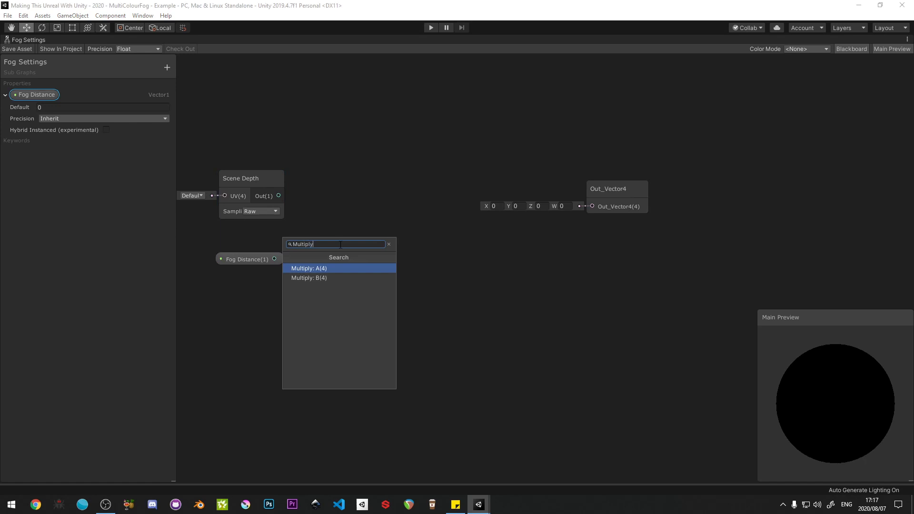
pyautogui.press('Return')
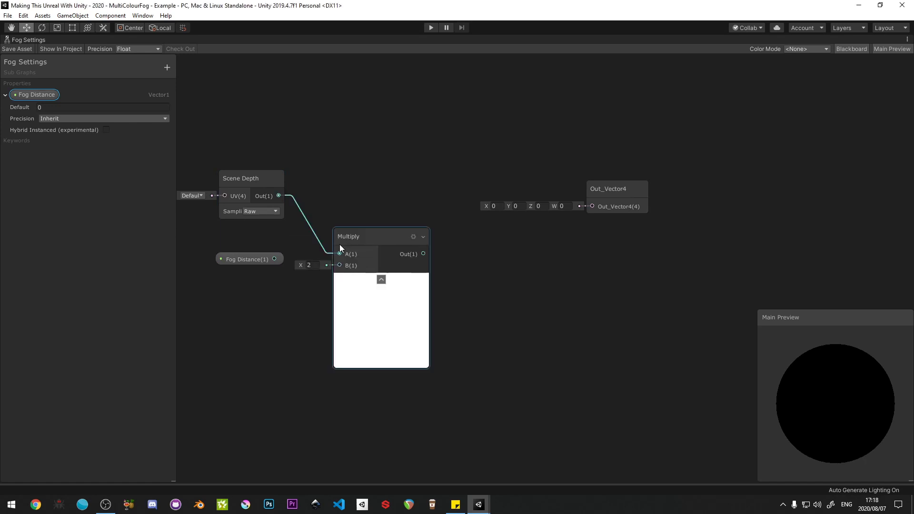
pyautogui.moveTo(274, 258); pyautogui.dragTo(340, 265)
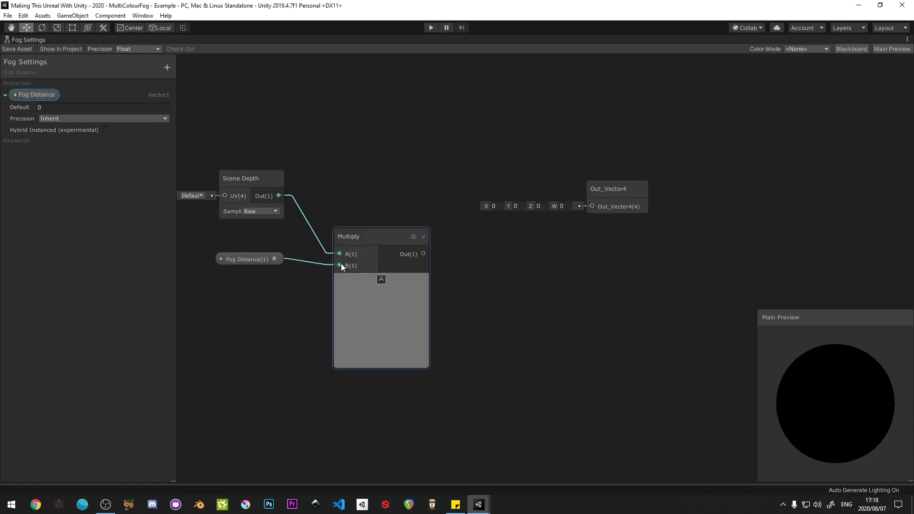
# Step: Align the Scene Depth, Fog Distance and Multiply nodes, move them farther from Out_Vector4, and save the sub graph
pyautogui.moveTo(370, 236); pyautogui.dragTo(352, 179)
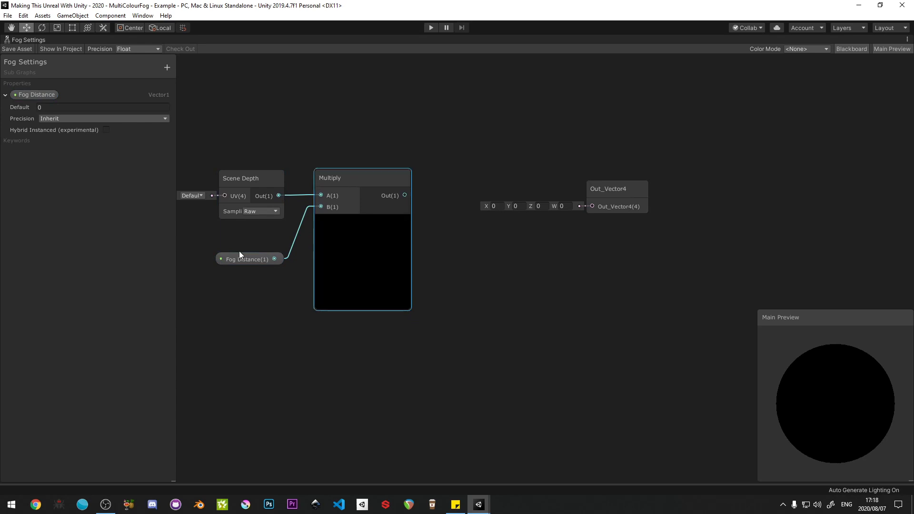
pyautogui.moveTo(239, 257); pyautogui.dragTo(238, 230)
pyautogui.moveTo(212, 157); pyautogui.dragTo(397, 279)
pyautogui.moveTo(233, 271); pyautogui.dragTo(316, 271, button='middle')
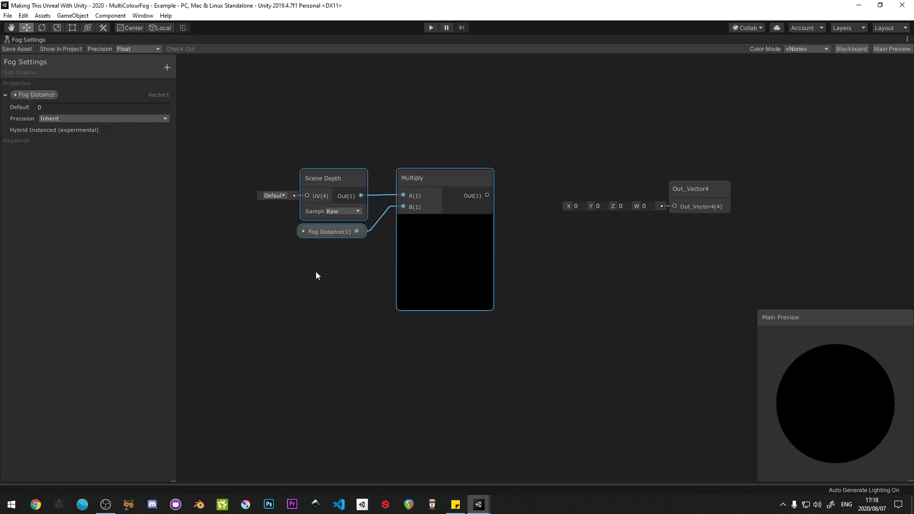
pyautogui.scroll(-3, 316, 271)
pyautogui.moveTo(403, 218); pyautogui.dragTo(358, 224)
pyautogui.scroll(3, 358, 224)
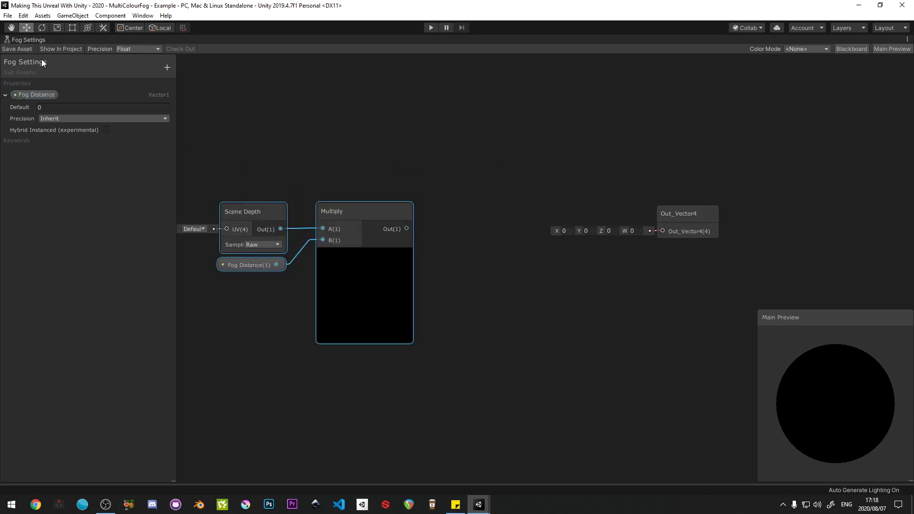
pyautogui.click(22, 50)
# Step: Add a Clamp node with the Multiply output feeding its In port and line it up beside Multiply
pyautogui.moveTo(218, 171); pyautogui.dragTo(398, 302)
pyautogui.moveTo(365, 221); pyautogui.dragTo(429, 235)
pyautogui.click(409, 239)
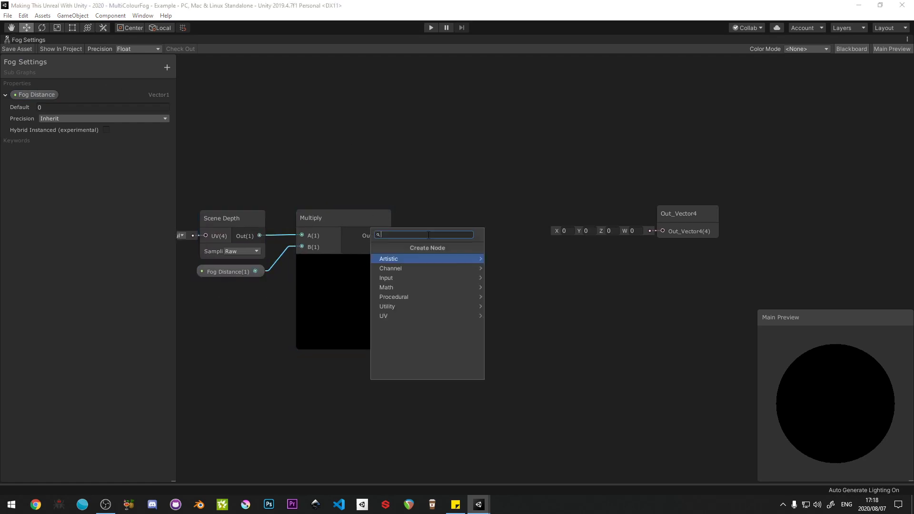
pyautogui.write('clamp')
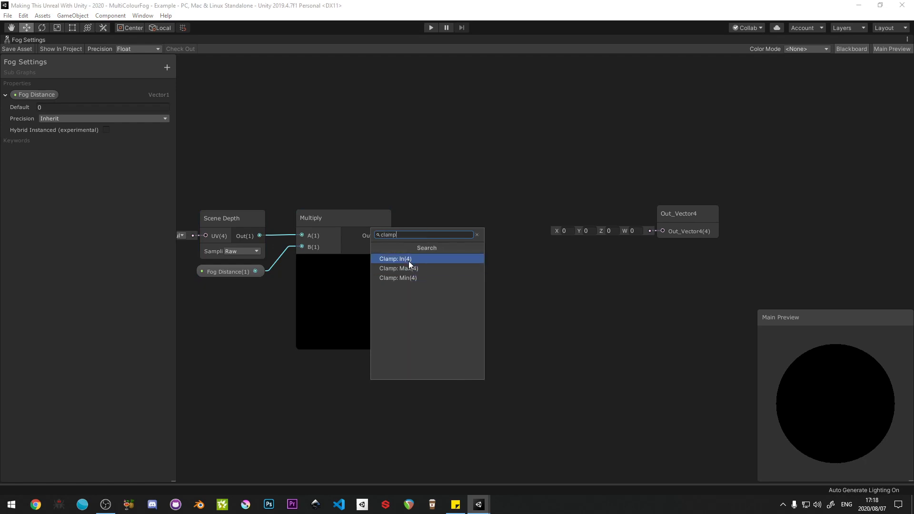
pyautogui.click(408, 259)
pyautogui.moveTo(453, 224); pyautogui.dragTo(457, 217)
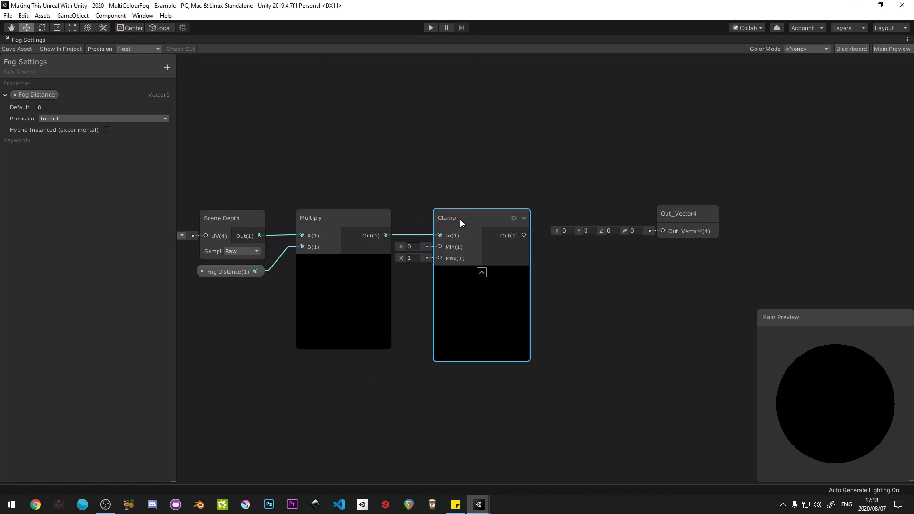
# Step: Connect the Clamp output to Out_Vector4, place the output node next to Clamp, and return the graph to the normal editor layout
pyautogui.moveTo(202, 179); pyautogui.dragTo(478, 299)
pyautogui.moveTo(485, 230); pyautogui.dragTo(558, 241)
pyautogui.click(516, 278)
pyautogui.scroll(-1, 389, 179)
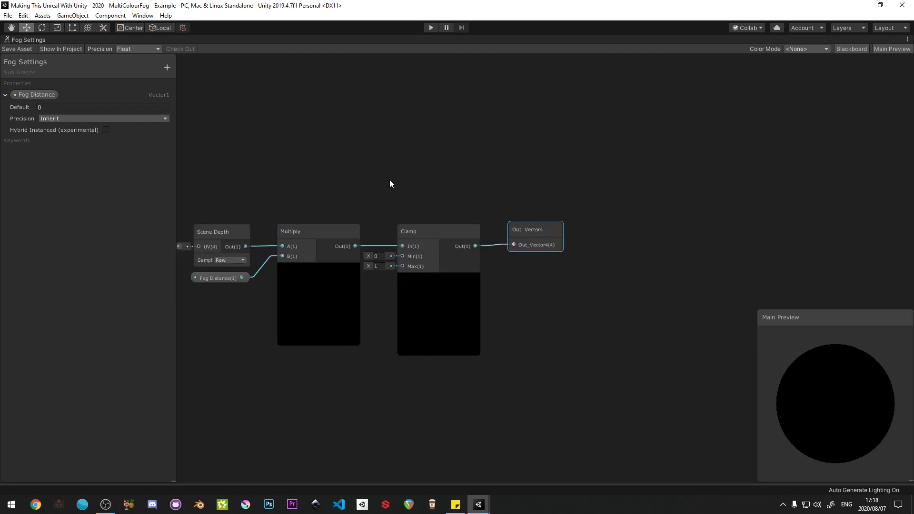
pyautogui.moveTo(389, 180); pyautogui.dragTo(518, 161, button='middle')
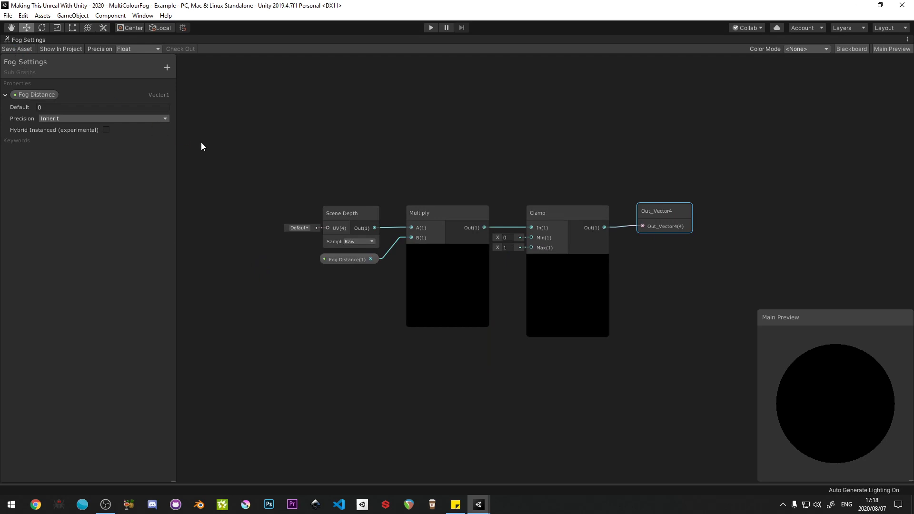
pyautogui.hotkey('shift', 'space')
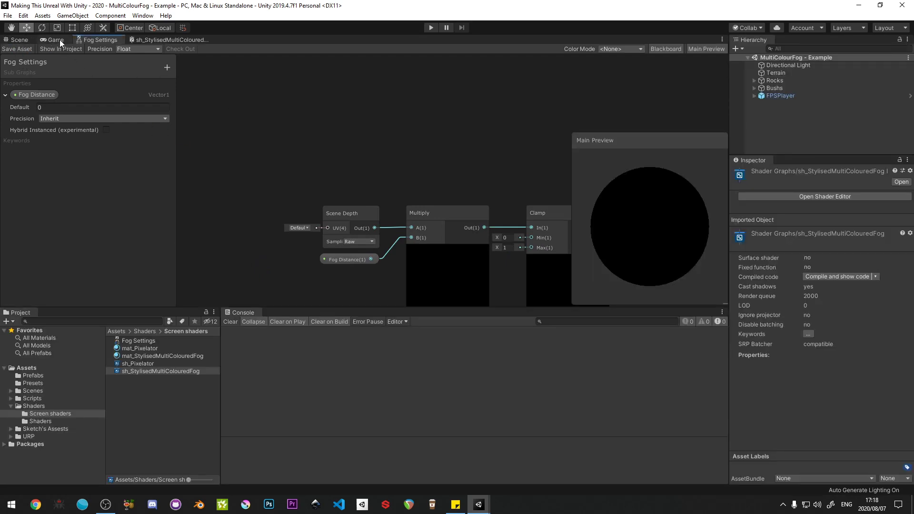
pyautogui.moveTo(395, 190); pyautogui.dragTo(282, 136, button='middle')
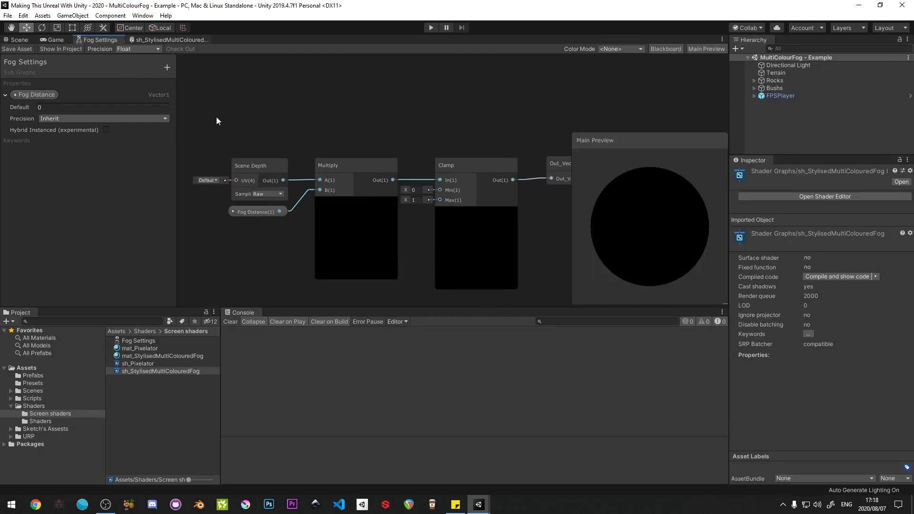
# Step: Add a Vector1 property named Far Fog Distance to the sh_StylisedMultiColouredFog graph and connect it to the Fog Settings node's Fog Distance input
pyautogui.click(170, 40)
pyautogui.moveTo(243, 167); pyautogui.dragTo(319, 166, button='middle')
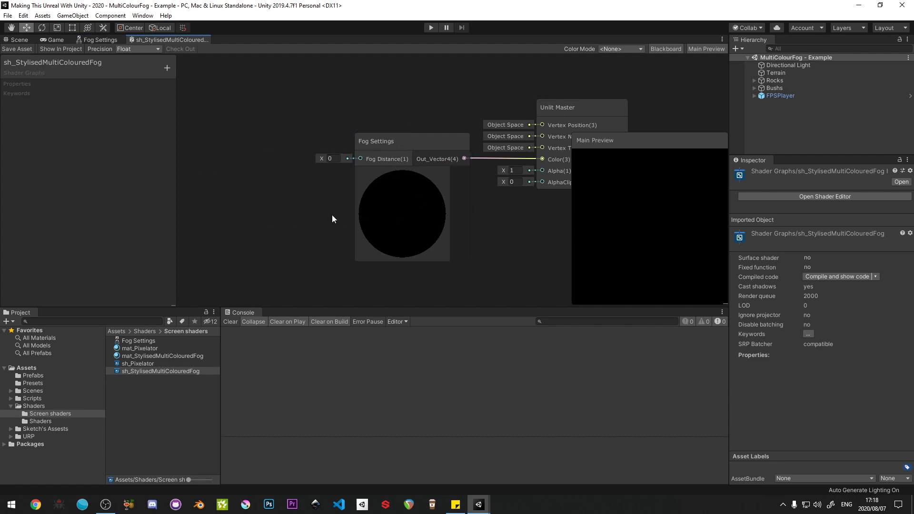
pyautogui.click(167, 69)
pyautogui.click(198, 72)
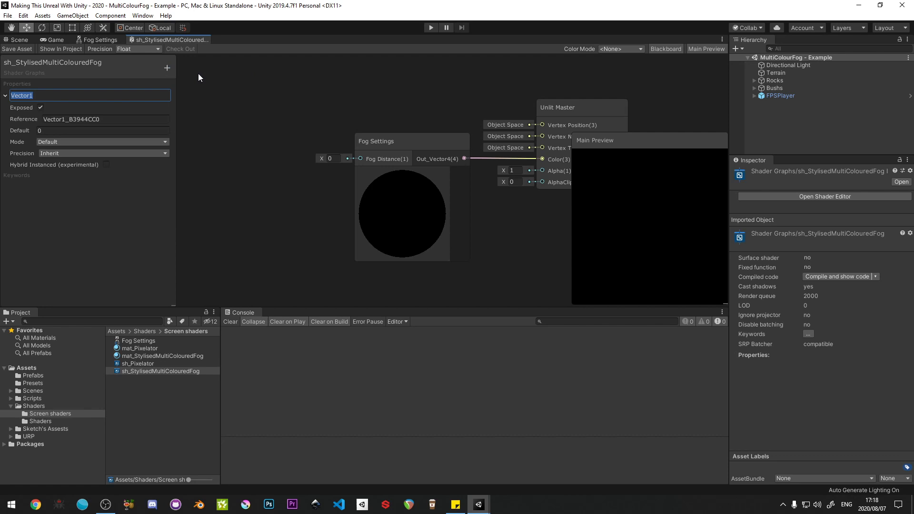
pyautogui.write('Far Fog Distance')
pyautogui.press('Return')
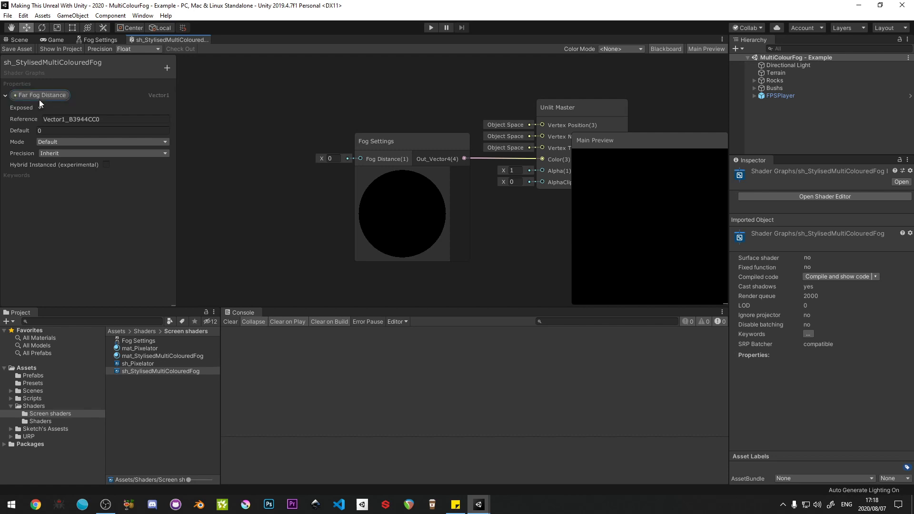
pyautogui.moveTo(39, 99); pyautogui.dragTo(353, 158)
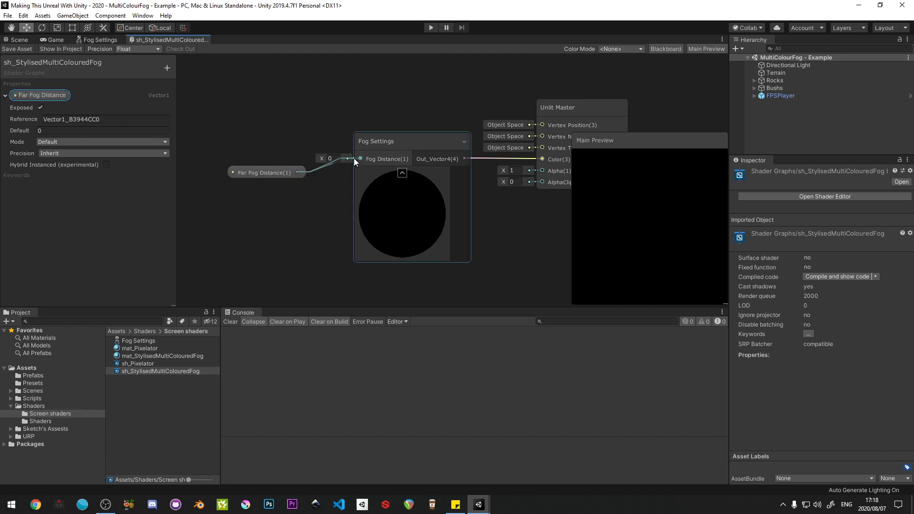
pyautogui.moveTo(254, 172); pyautogui.dragTo(275, 159)
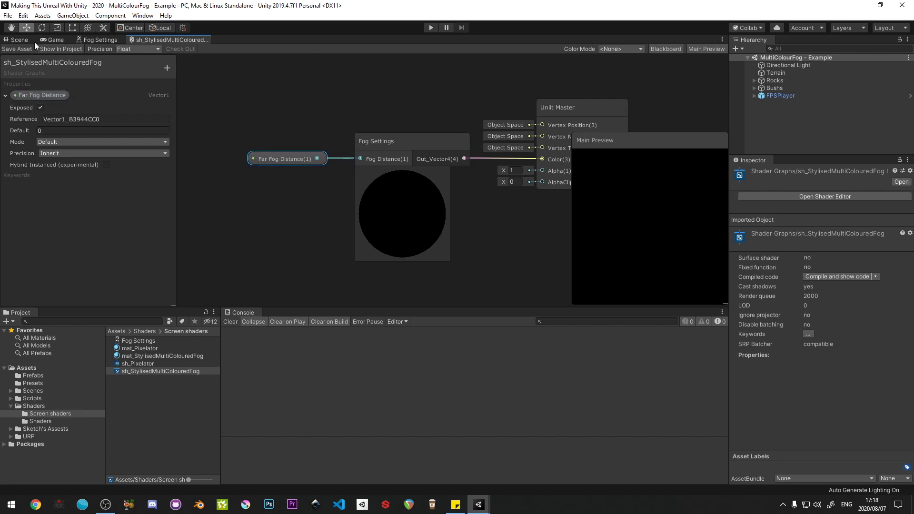
# Step: With the Game view showing, set the Far Fog Distance of mat_StylisedMultiColouredFog to about 84.87
pyautogui.click(19, 40)
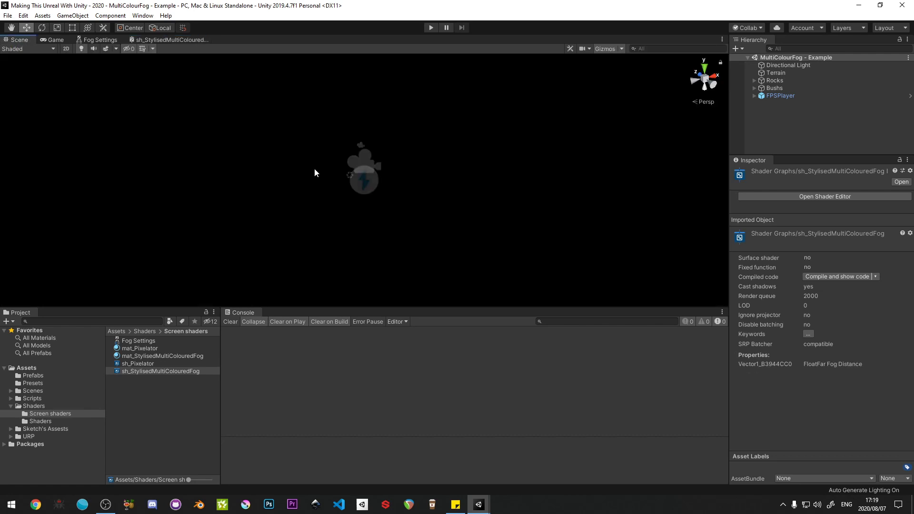
pyautogui.click(59, 40)
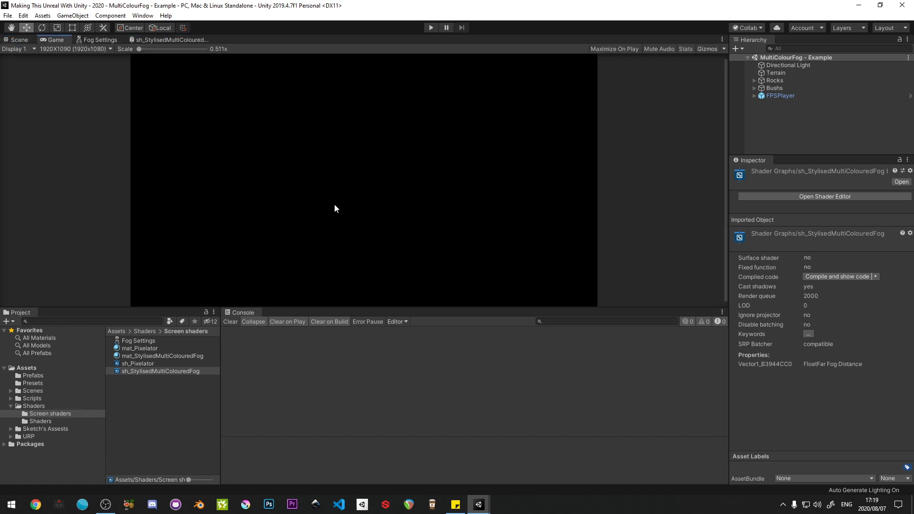
pyautogui.click(149, 358)
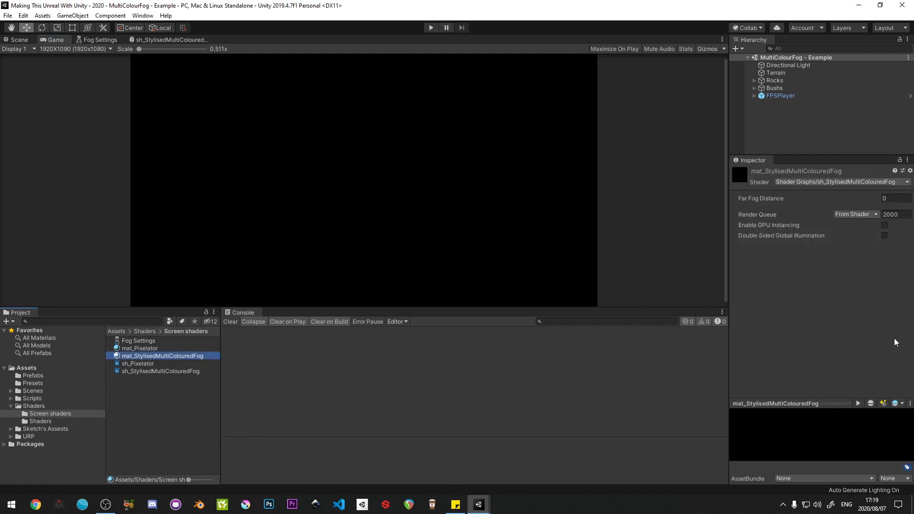
pyautogui.click(873, 204)
pyautogui.moveTo(873, 203); pyautogui.dragTo(282, 231)
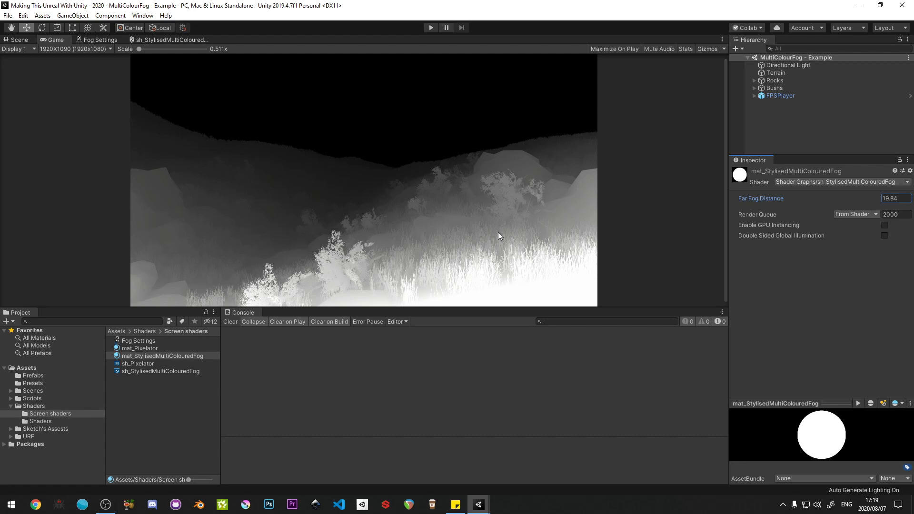
pyautogui.moveTo(878, 200); pyautogui.dragTo(155, 364)
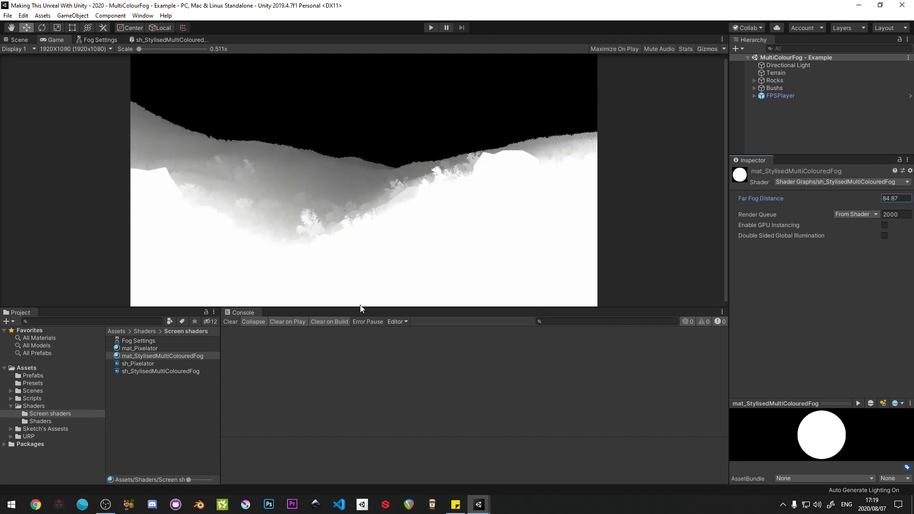
# Step: Enlarge the Fog Settings sub graph and move the Scene Depth, Fog Distance, Multiply and Clamp nodes well away from Out_Vector4
pyautogui.click(101, 40)
pyautogui.hotkey('shift', 'space')
pyautogui.moveTo(298, 196); pyautogui.dragTo(439, 158, button='middle')
pyautogui.moveTo(339, 105); pyautogui.dragTo(567, 270)
pyautogui.moveTo(596, 191); pyautogui.dragTo(488, 274)
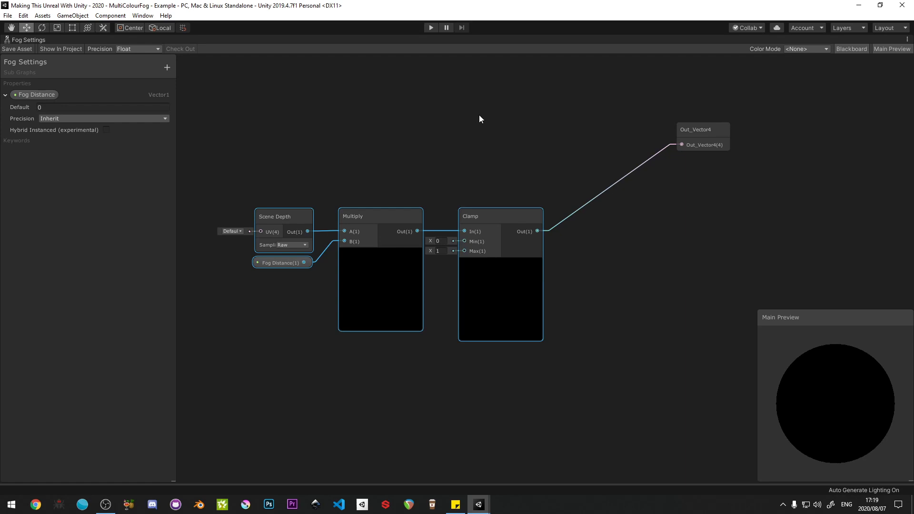
pyautogui.moveTo(472, 115); pyautogui.dragTo(351, 133, button='middle')
pyautogui.moveTo(307, 189); pyautogui.dragTo(510, 155, button='middle')
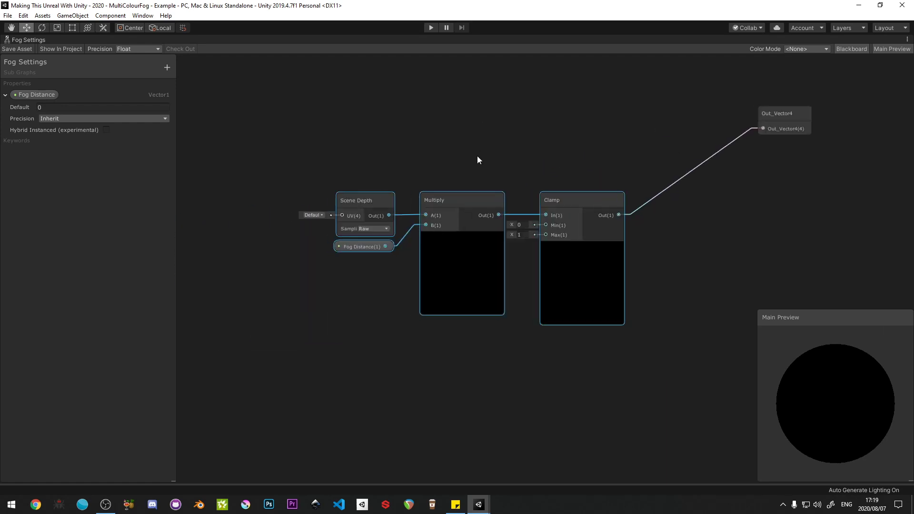
pyautogui.moveTo(299, 167); pyautogui.dragTo(581, 328)
pyautogui.moveTo(581, 198); pyautogui.dragTo(507, 205)
pyautogui.moveTo(625, 138); pyautogui.dragTo(561, 174, button='middle')
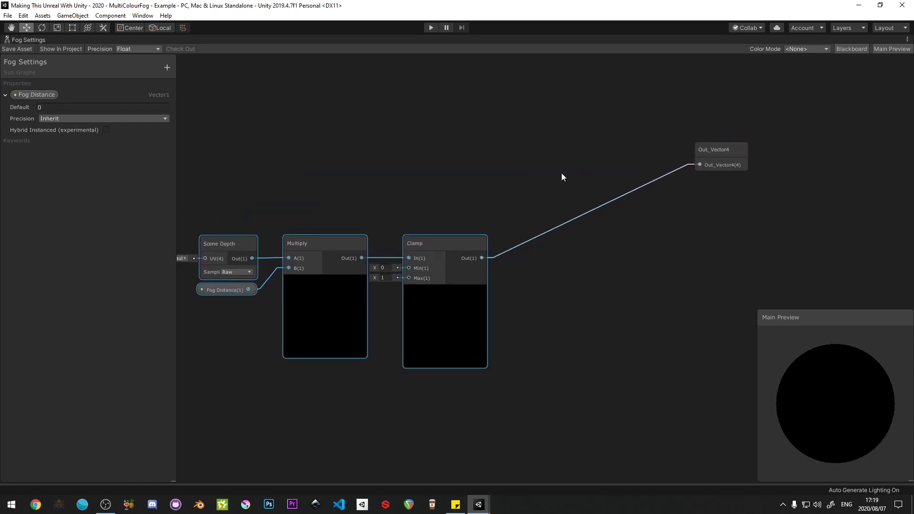
# Step: Add a Lerp node feeding Out_Vector4 and connect the Clamp output to its T input
pyautogui.click(561, 174)
pyautogui.moveTo(698, 165); pyautogui.dragTo(590, 168)
pyautogui.write('lerp')
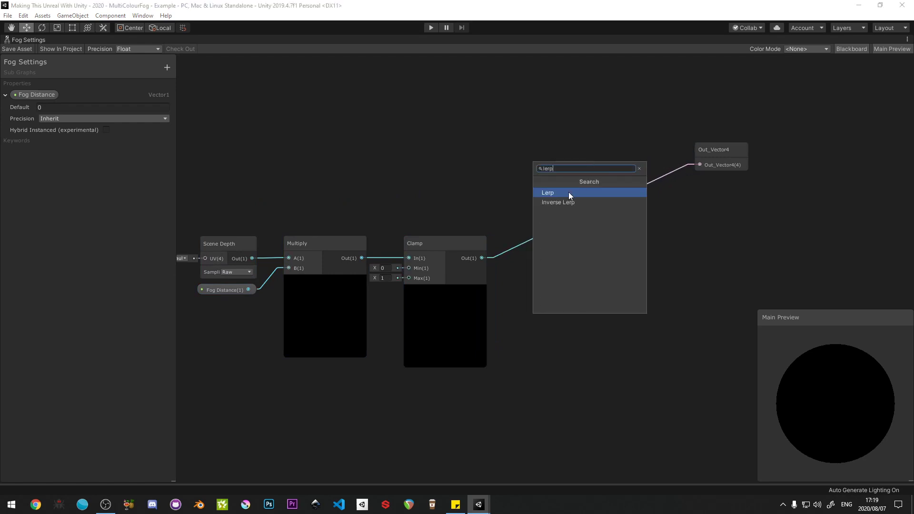
pyautogui.click(563, 193)
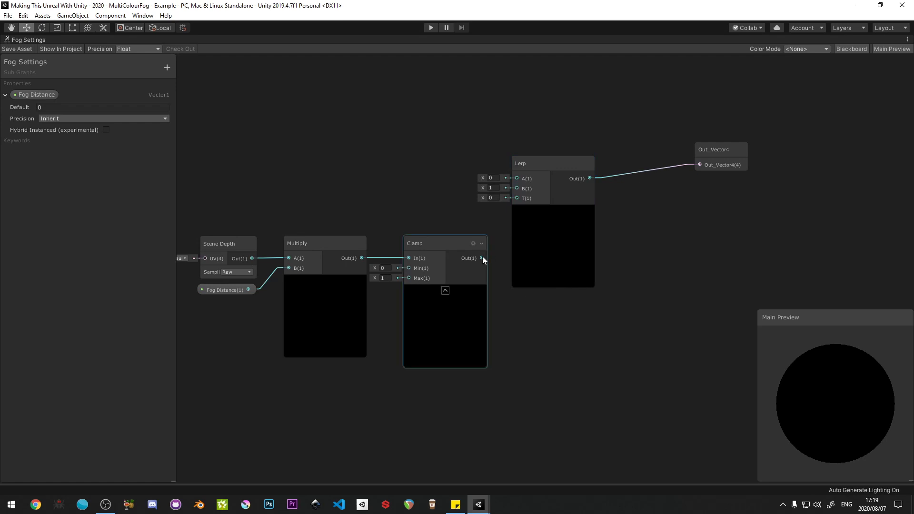
pyautogui.moveTo(482, 257); pyautogui.dragTo(510, 198)
# Step: Level the Lerp node with Out_Vector4 and arrange the depth node chain below and before it, leaving room for Lerp inputs
pyautogui.moveTo(364, 175); pyautogui.dragTo(530, 149, button='middle')
pyautogui.moveTo(337, 188); pyautogui.dragTo(607, 312)
pyautogui.moveTo(599, 224); pyautogui.dragTo(532, 258)
pyautogui.moveTo(713, 143); pyautogui.dragTo(739, 130)
pyautogui.moveTo(263, 216); pyautogui.dragTo(584, 415)
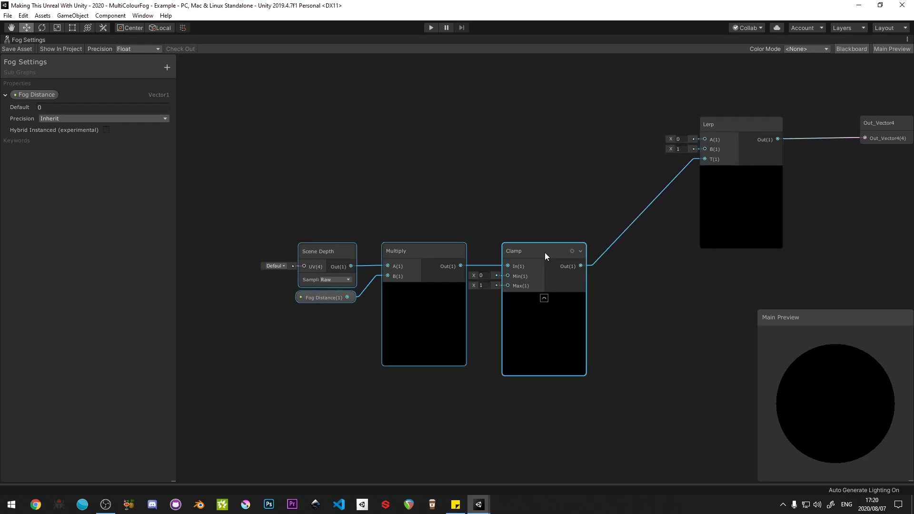
pyautogui.moveTo(545, 252); pyautogui.dragTo(564, 244)
pyautogui.moveTo(575, 200); pyautogui.dragTo(472, 204, button='middle')
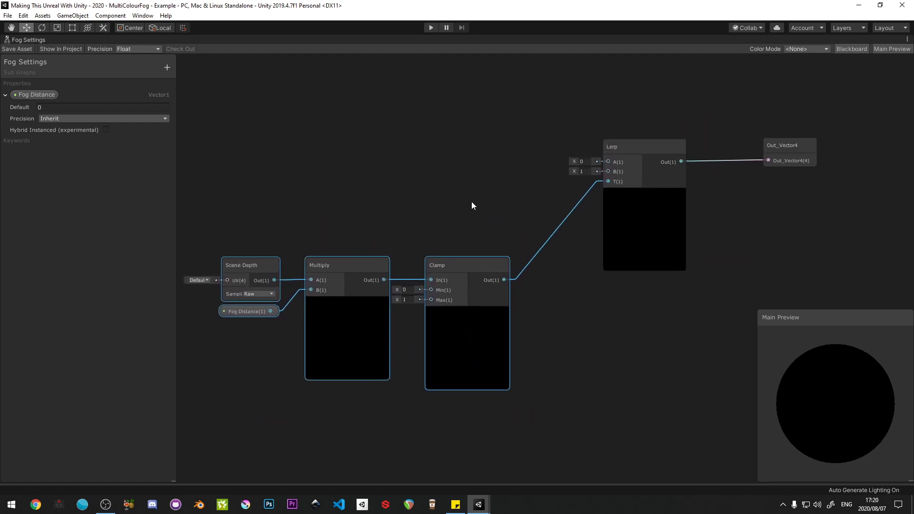
pyautogui.click(472, 204)
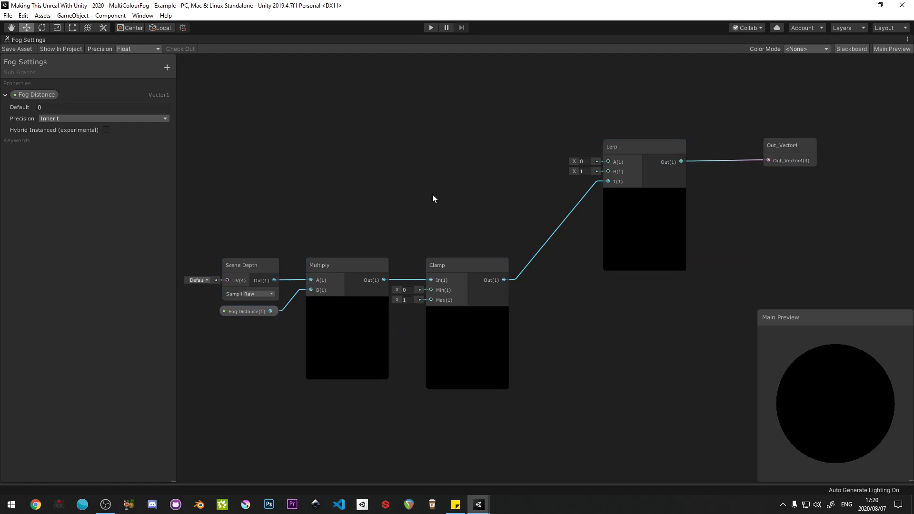
# Step: Add a Color property named Fog Colour to the sub graph, connect it to Lerp's A input and align its node
pyautogui.click(169, 72)
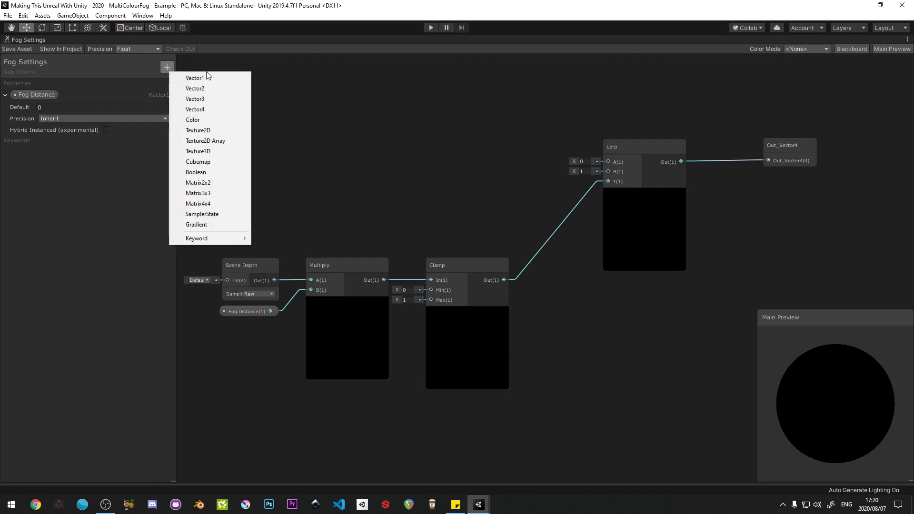
pyautogui.click(195, 120)
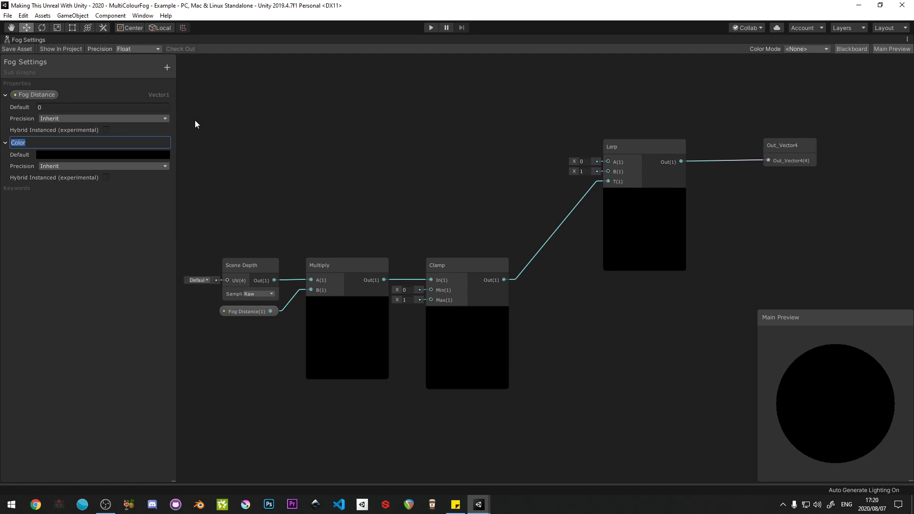
pyautogui.write('Fog C')
pyautogui.write('ur')
pyautogui.press('Return')
pyautogui.moveTo(31, 142); pyautogui.dragTo(608, 163)
pyautogui.moveTo(447, 159); pyautogui.dragTo(484, 161)
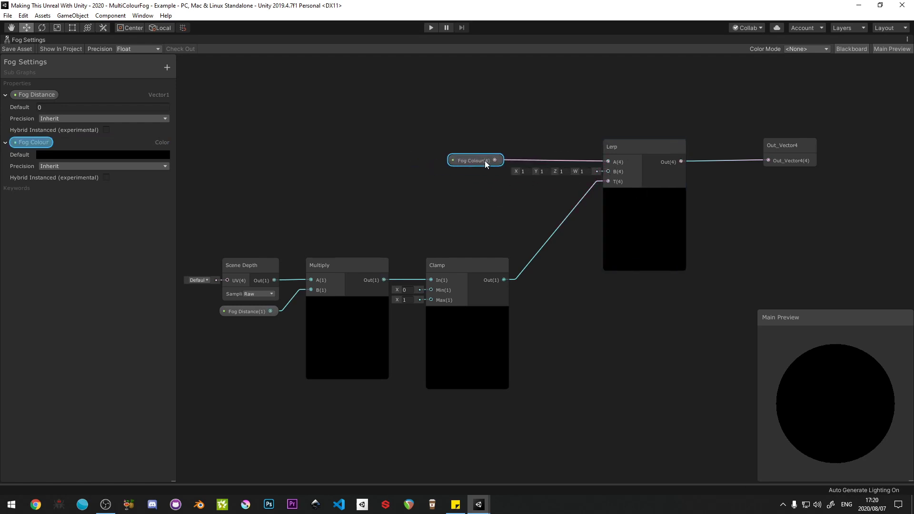
# Step: Save the Fog Settings sub graph, switch to the enlarged sh_StylisedMultiColouredFog graph and extend its property blackboard to full height
pyautogui.click(20, 48)
pyautogui.hotkey('shift', 'space')
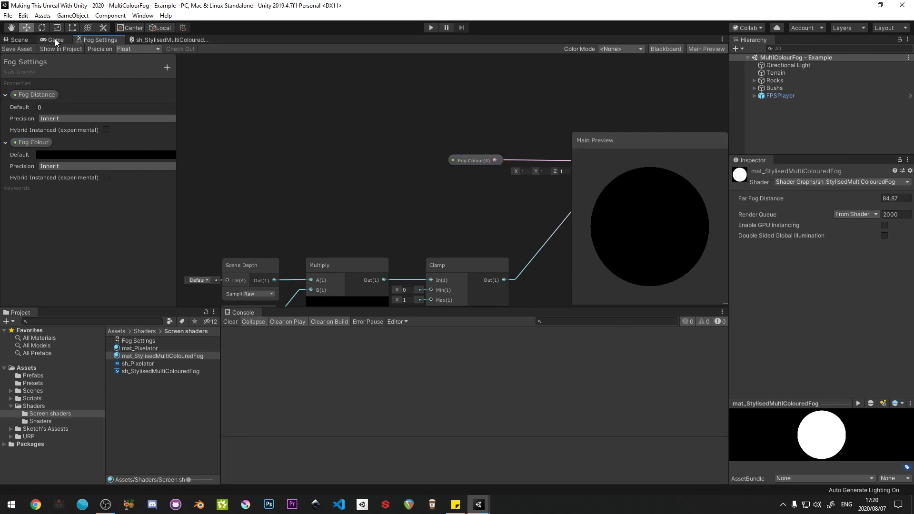
pyautogui.click(55, 39)
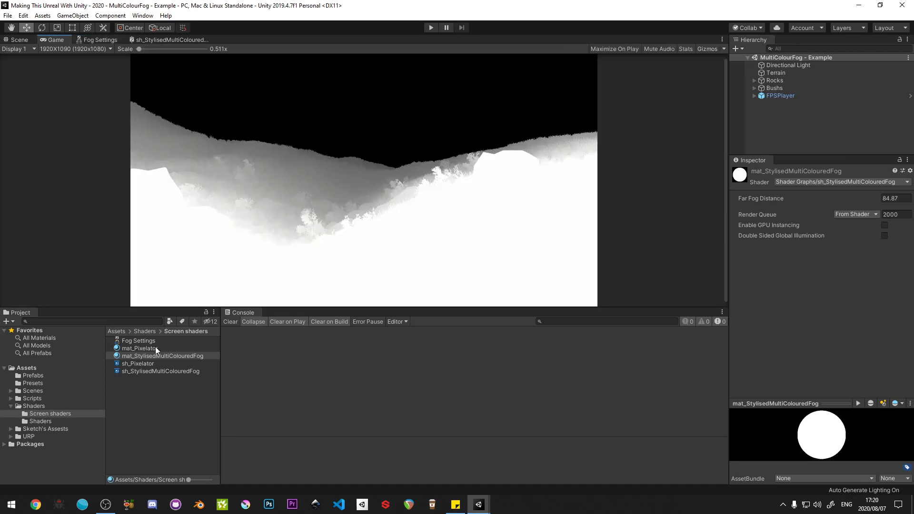
pyautogui.click(156, 38)
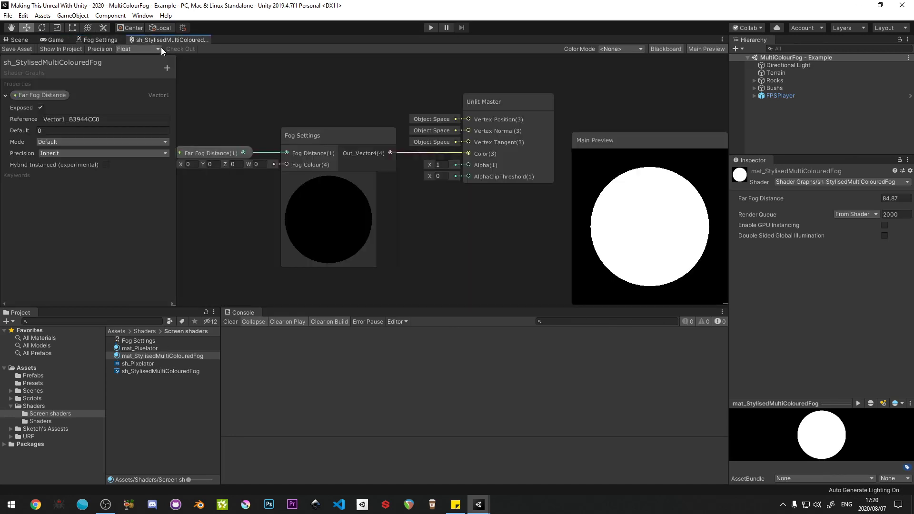
pyautogui.hotkey('shift', 'space')
pyautogui.moveTo(119, 236); pyautogui.dragTo(110, 62)
pyautogui.moveTo(173, 304); pyautogui.dragTo(174, 481)
# Step: Add a Color property named Far Fog Colour, connect it to Fog Settings' Fog Colour input, save the shader and restore the editor layout
pyautogui.click(167, 67)
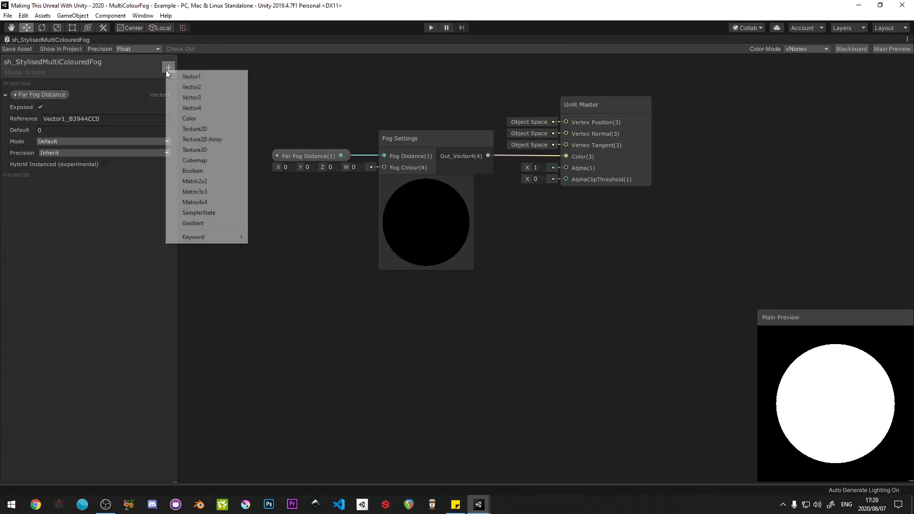
pyautogui.click(190, 118)
pyautogui.write('Fog Colour')
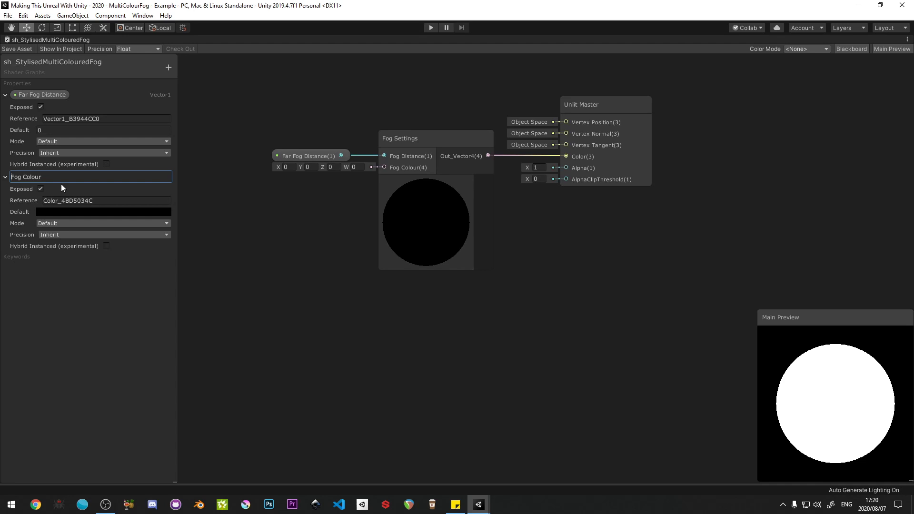
pyautogui.write('Far')
pyautogui.press('Return')
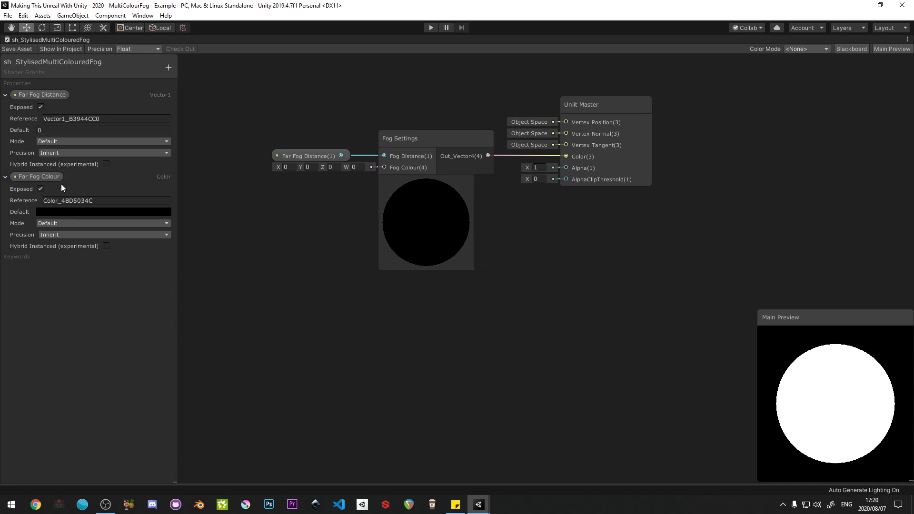
pyautogui.moveTo(62, 176); pyautogui.dragTo(385, 167)
pyautogui.moveTo(326, 205); pyautogui.dragTo(321, 178)
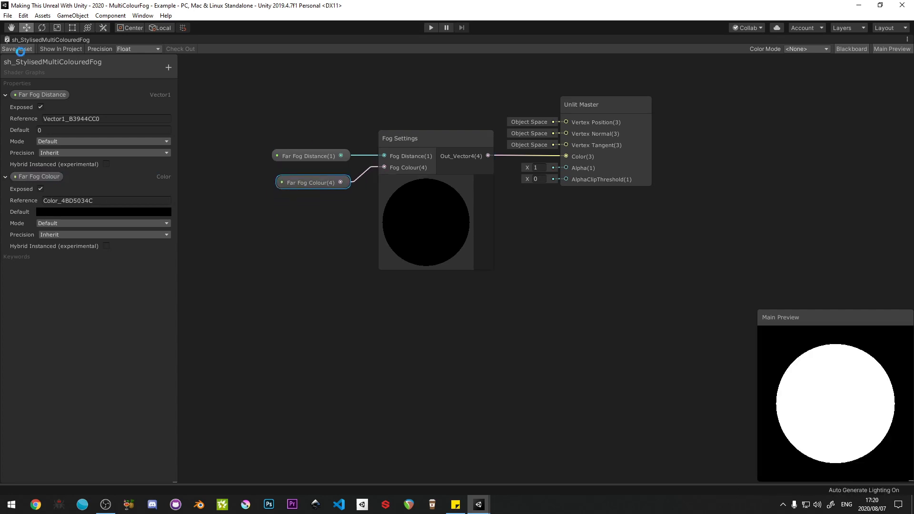
pyautogui.hotkey('shift', 'space')
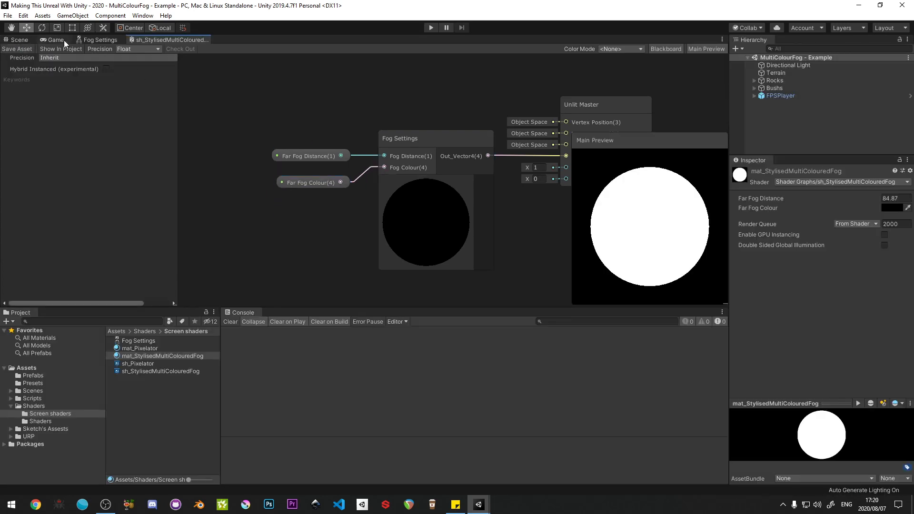
# Step: In the Game view, set the fog material's Far Fog Colour to red FF0000 and its Far Fog Distance to 29.8
pyautogui.click(56, 40)
pyautogui.click(891, 207)
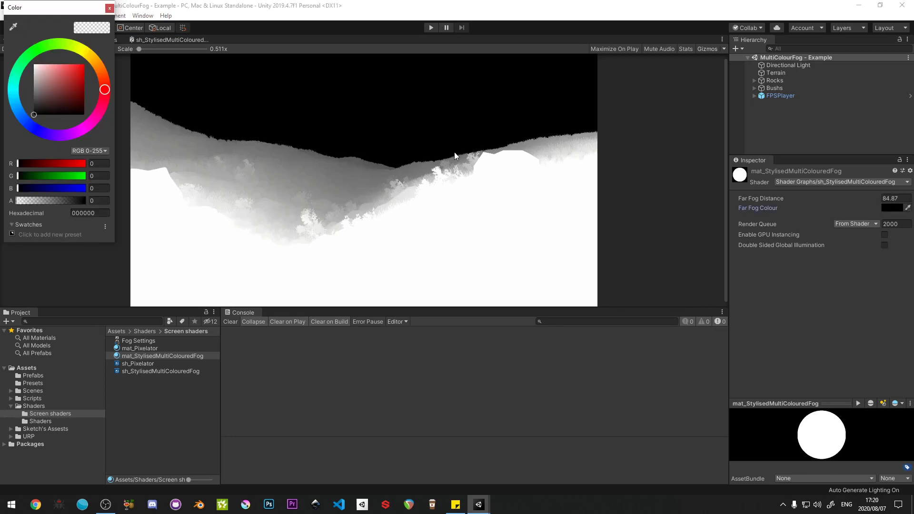
pyautogui.moveTo(65, 78); pyautogui.dragTo(95, 65)
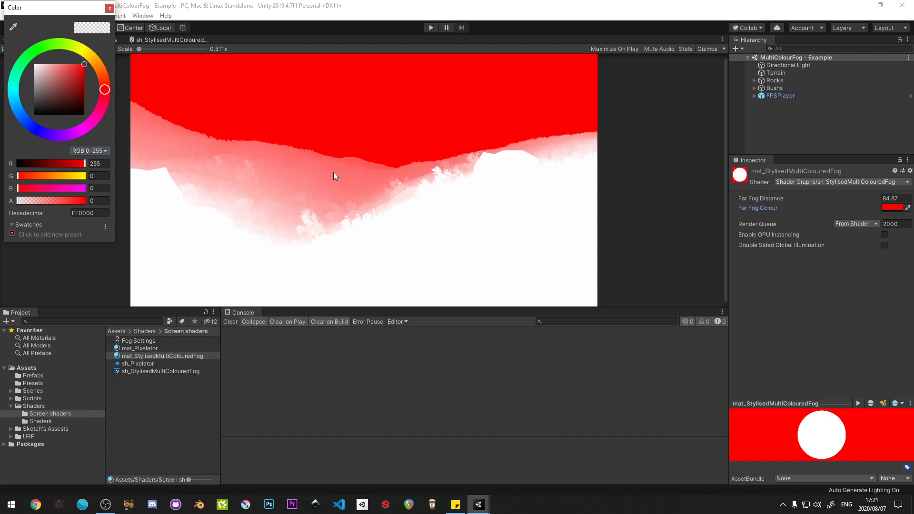
pyautogui.click(109, 9)
pyautogui.moveTo(875, 204); pyautogui.dragTo(699, 182)
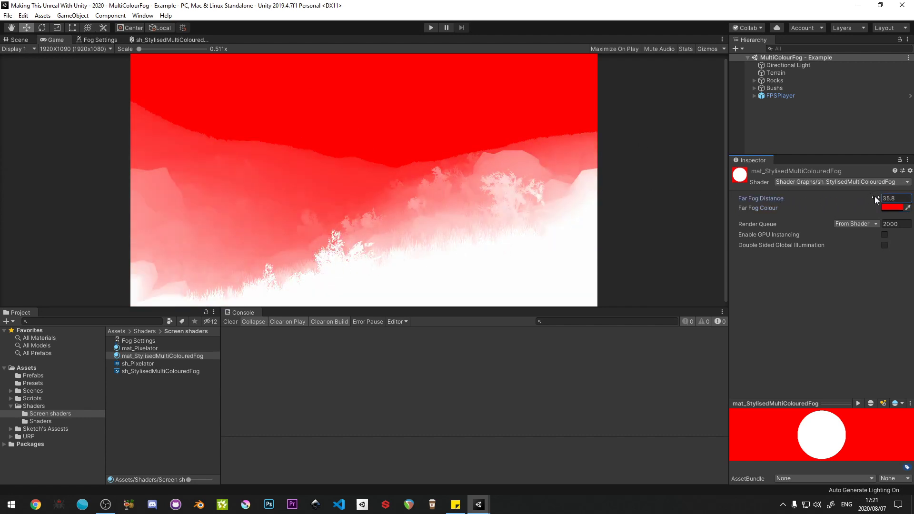
pyautogui.moveTo(875, 196); pyautogui.dragTo(846, 189)
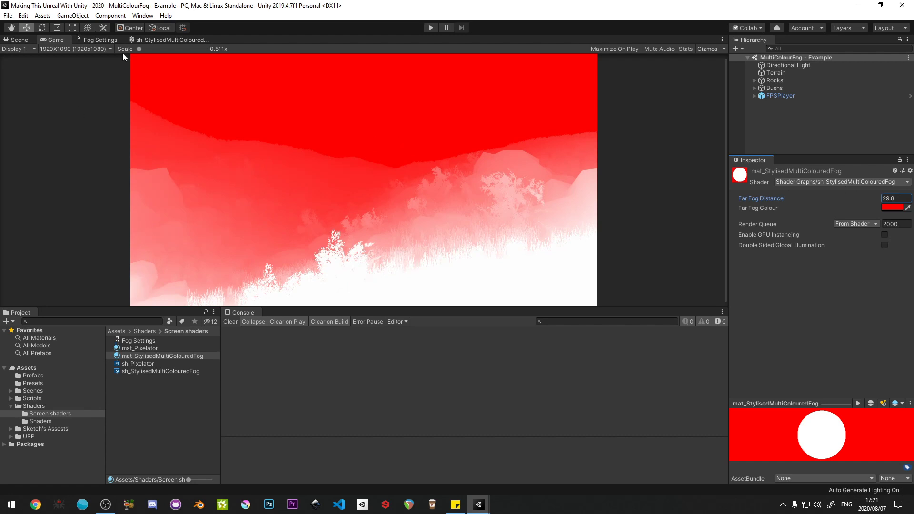
pyautogui.click(149, 39)
pyautogui.hotkey('shift', 'space')
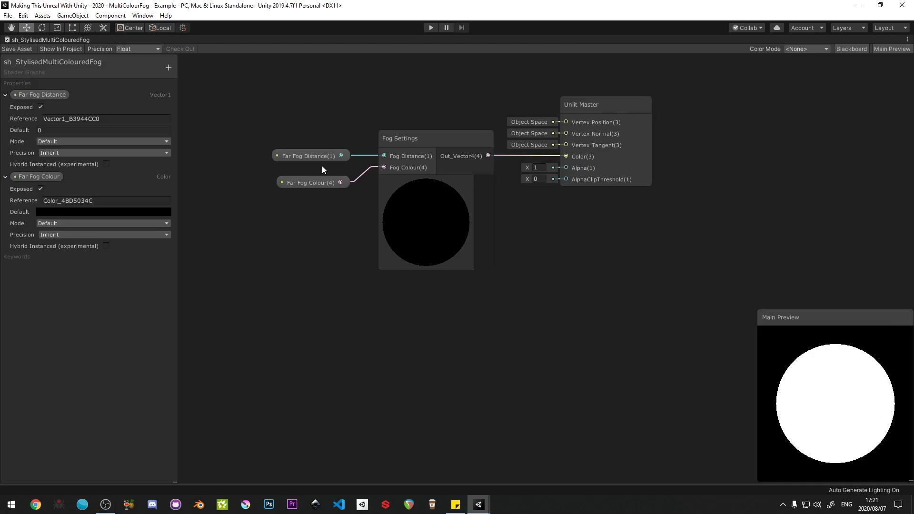
pyautogui.hotkey('shift', 'space')
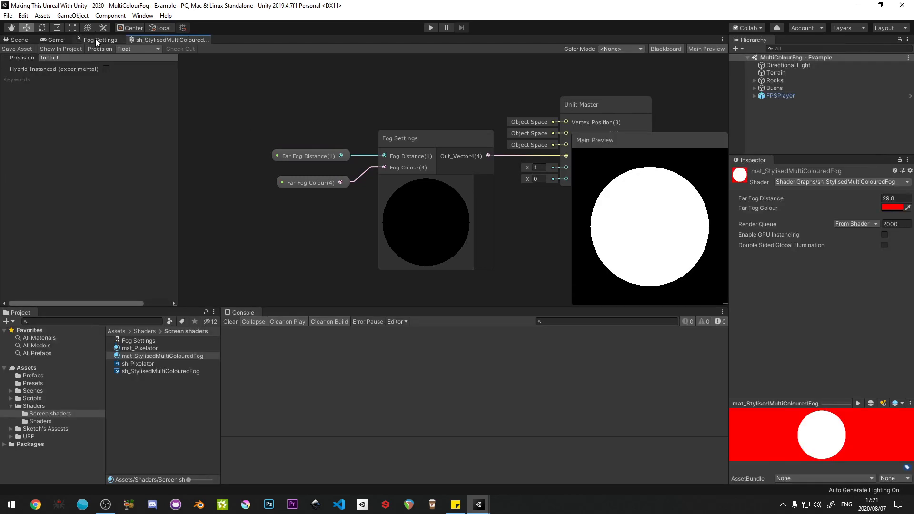
# Step: Switch to the Fog Settings sub graph, enlarge it and delete the Fog Colour node feeding Lerp's A input
pyautogui.click(95, 38)
pyautogui.hotkey('shift', 'space')
pyautogui.moveTo(418, 142); pyautogui.dragTo(454, 136, button='middle')
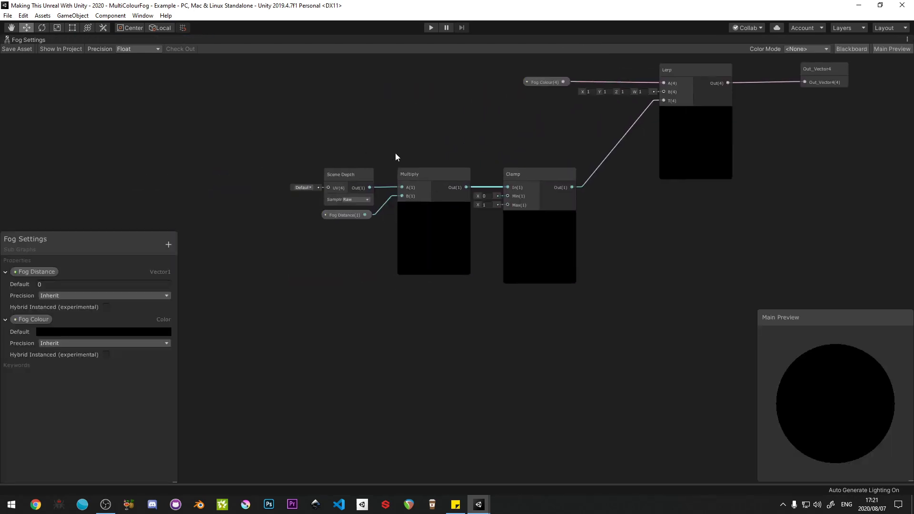
pyautogui.moveTo(395, 153); pyautogui.dragTo(265, 194, button='middle')
pyautogui.scroll(1, 265, 194)
pyautogui.moveTo(362, 91); pyautogui.dragTo(438, 133)
pyautogui.press('Delete')
pyautogui.moveTo(365, 157); pyautogui.dragTo(471, 155, button='middle')
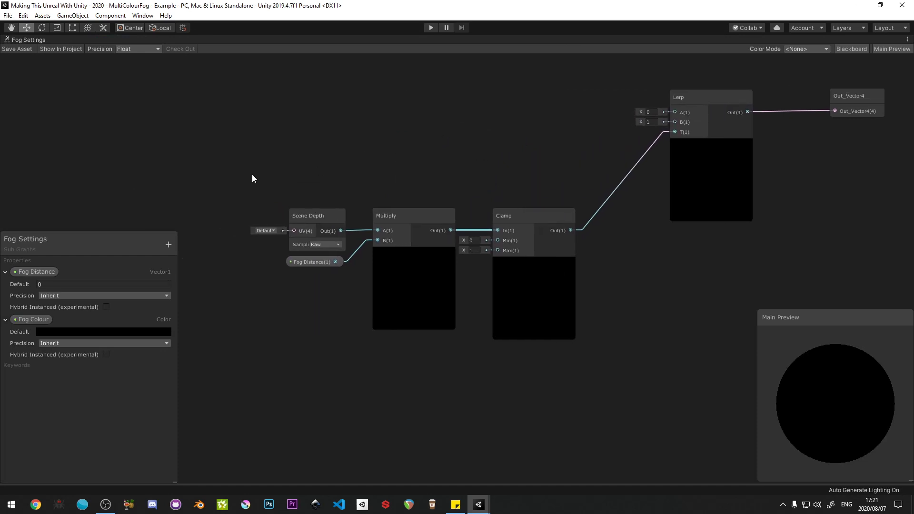
# Step: Move the Scene Depth, Fog Distance, Multiply and Clamp nodes lower, and extend the property blackboard over the full graph height
pyautogui.moveTo(253, 176); pyautogui.dragTo(561, 264)
pyautogui.moveTo(521, 221); pyautogui.dragTo(509, 245)
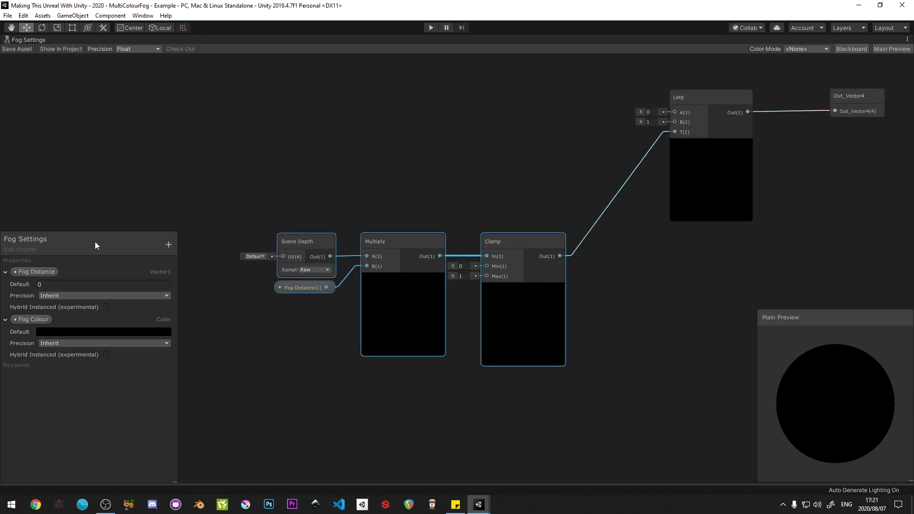
pyautogui.moveTo(95, 245); pyautogui.dragTo(80, 58)
pyautogui.moveTo(172, 317); pyautogui.dragTo(166, 478)
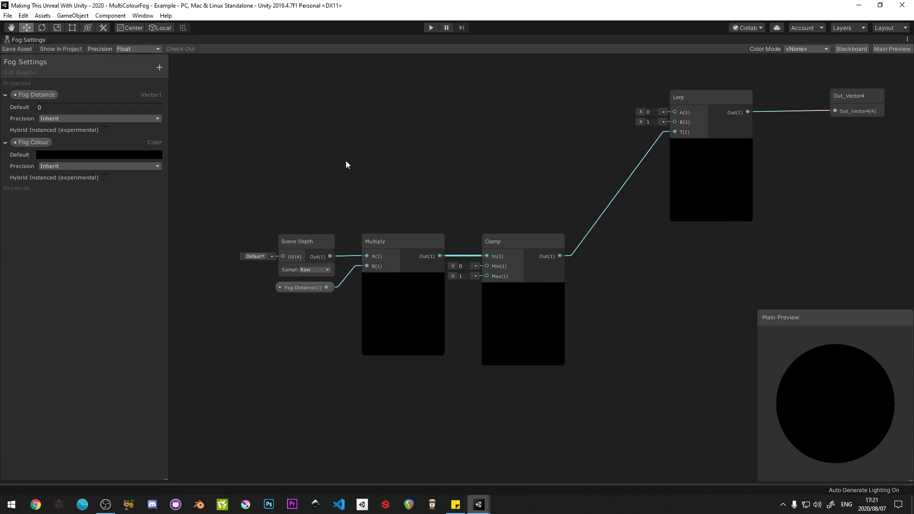
pyautogui.moveTo(346, 161); pyautogui.dragTo(372, 179, button='middle')
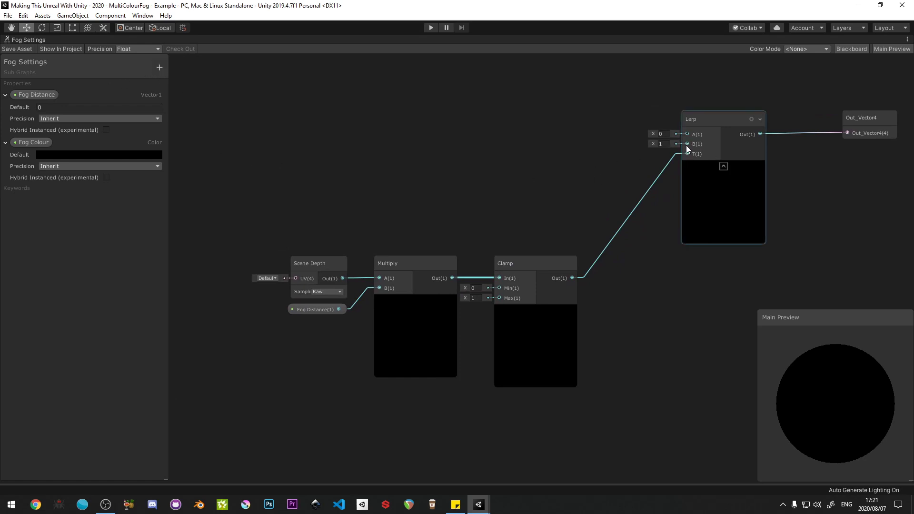
# Step: Add a Vector3 property named Node To Mix and connect it to Lerp's B input
pyautogui.click(161, 69)
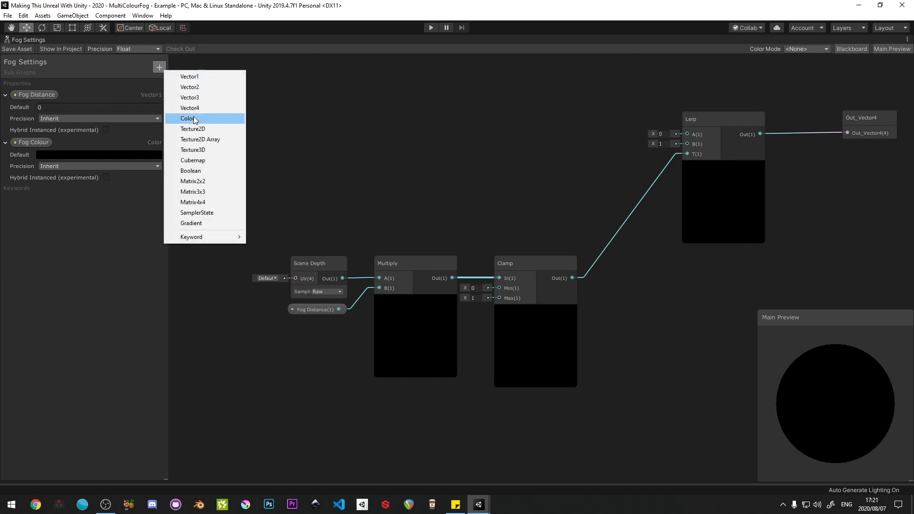
pyautogui.click(195, 98)
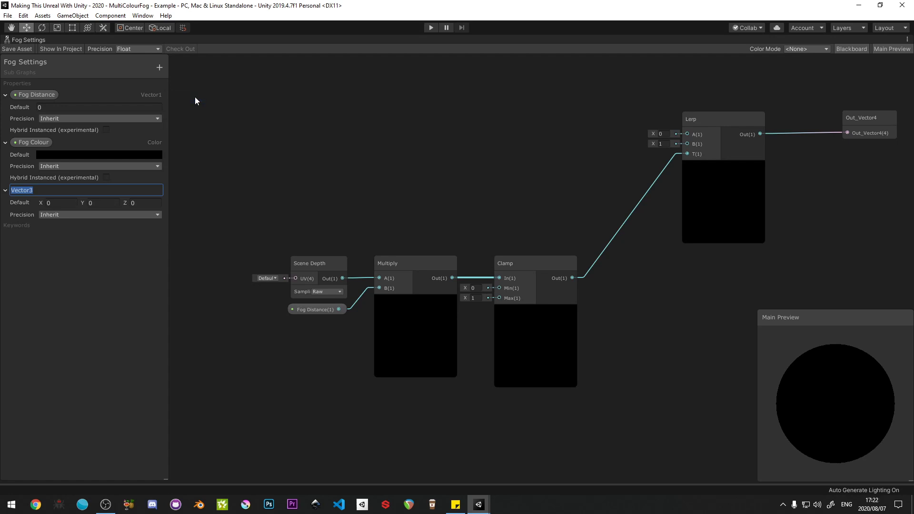
pyautogui.write('Node To Mix')
pyautogui.press('Return')
pyautogui.moveTo(35, 190); pyautogui.dragTo(684, 146)
pyautogui.moveTo(601, 169); pyautogui.dragTo(609, 164)
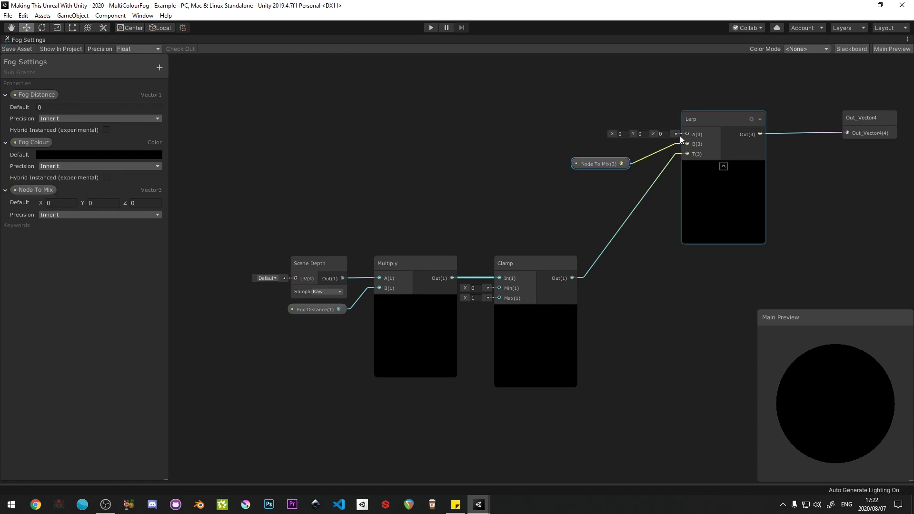
# Step: Create an Add node feeding Lerp's A input, placed in line with the Lerp node
pyautogui.moveTo(686, 134); pyautogui.dragTo(537, 132)
pyautogui.write('add')
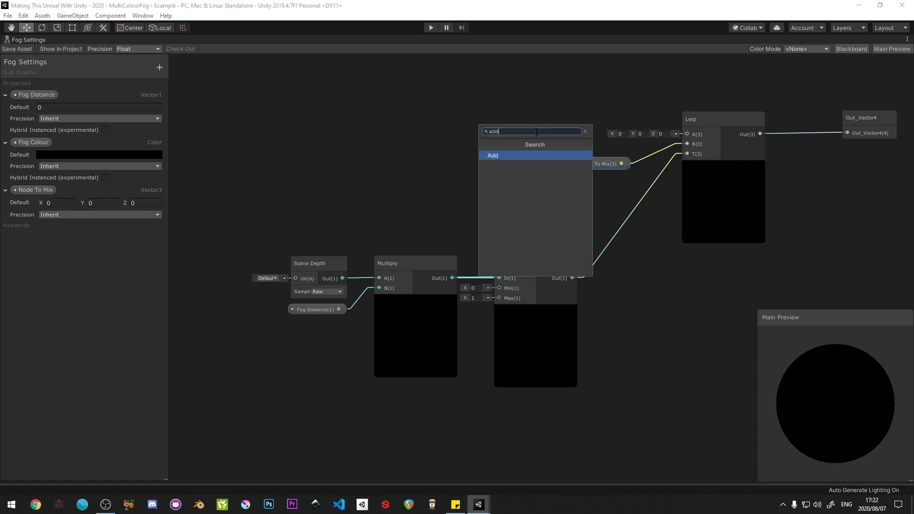
pyautogui.click(527, 152)
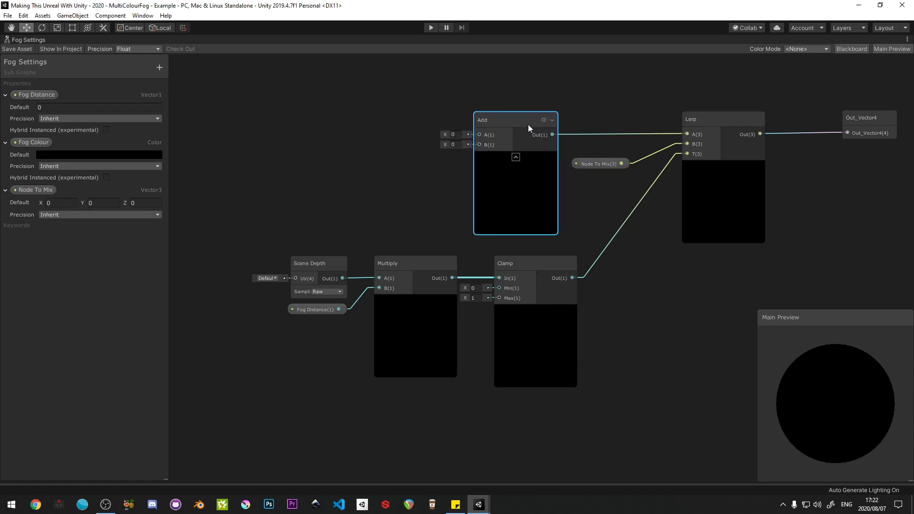
pyautogui.moveTo(364, 175); pyautogui.dragTo(385, 171, button='middle')
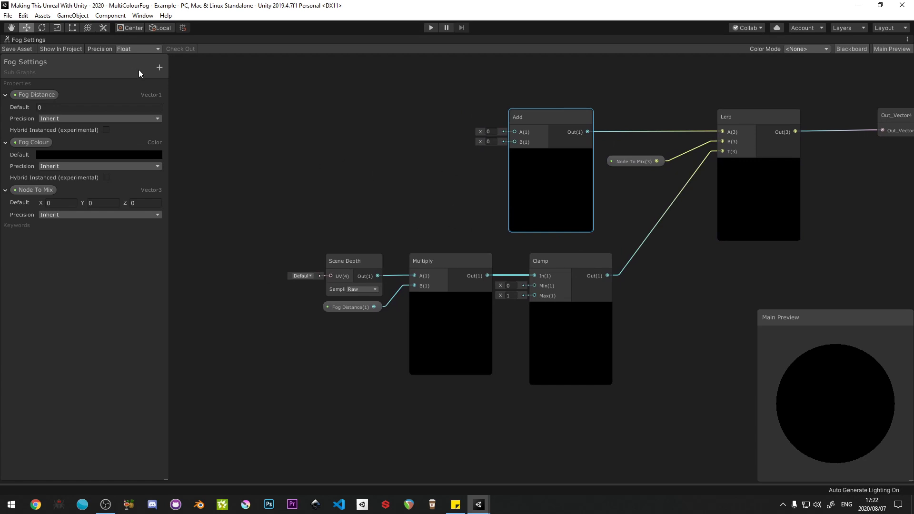
# Step: Add a Vector3 property named Scene Texture to the Fog Settings sub graph
pyautogui.click(161, 70)
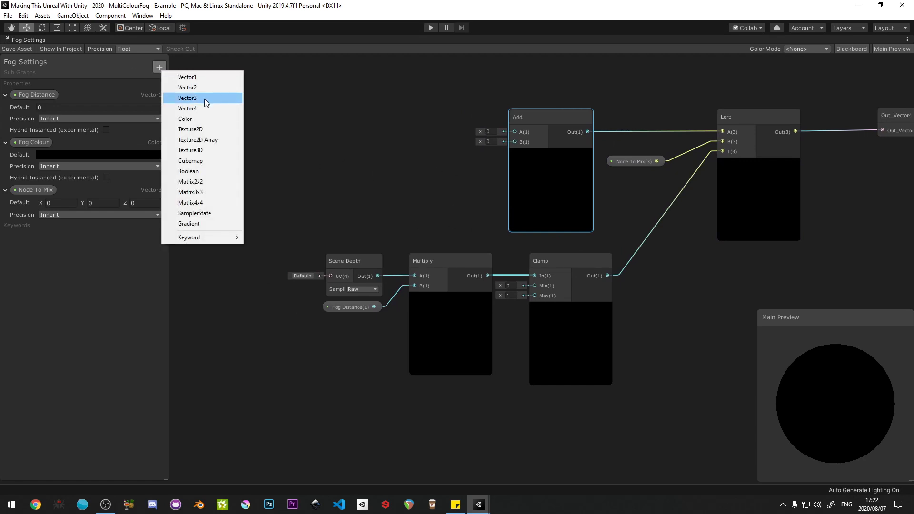
pyautogui.click(204, 98)
pyautogui.write('Sce')
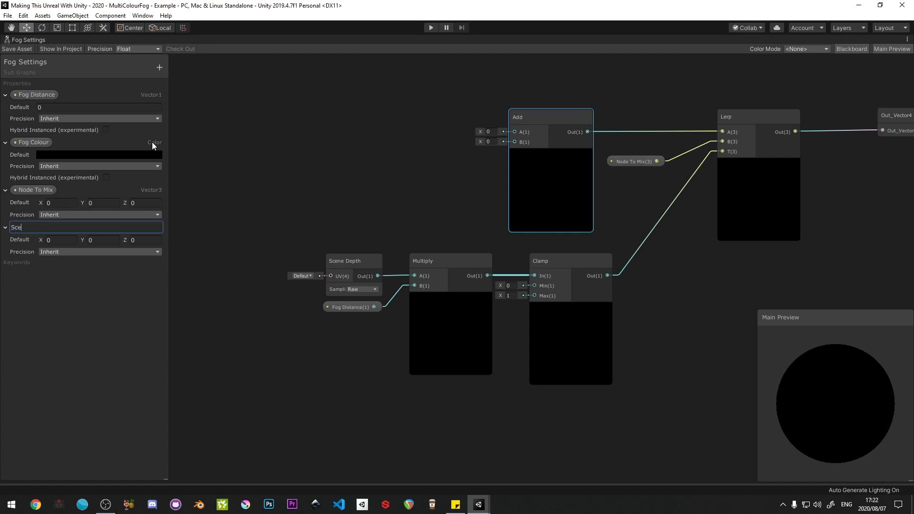
pyautogui.write('ne Texture')
pyautogui.press('Return')
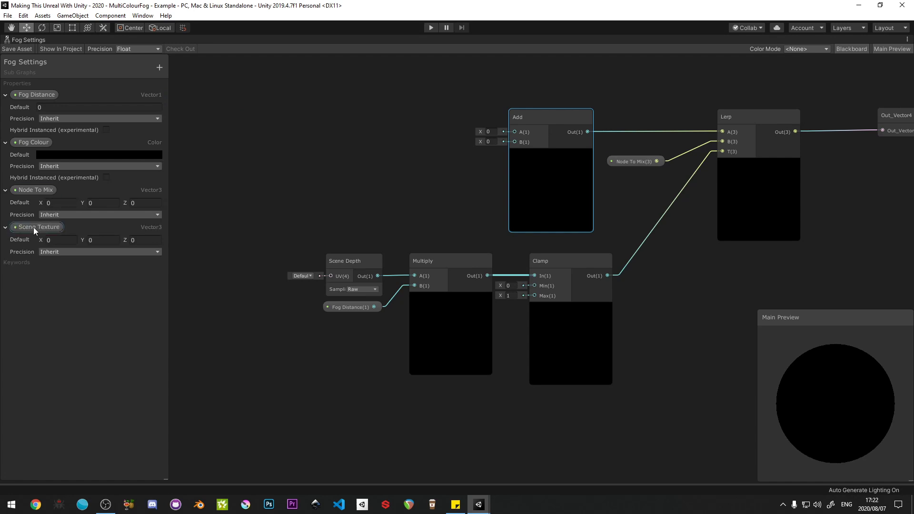
# Step: Place the Scene Texture property beside the Add node, connect it to Add's B input and save the sub graph
pyautogui.moveTo(33, 227); pyautogui.dragTo(361, 142)
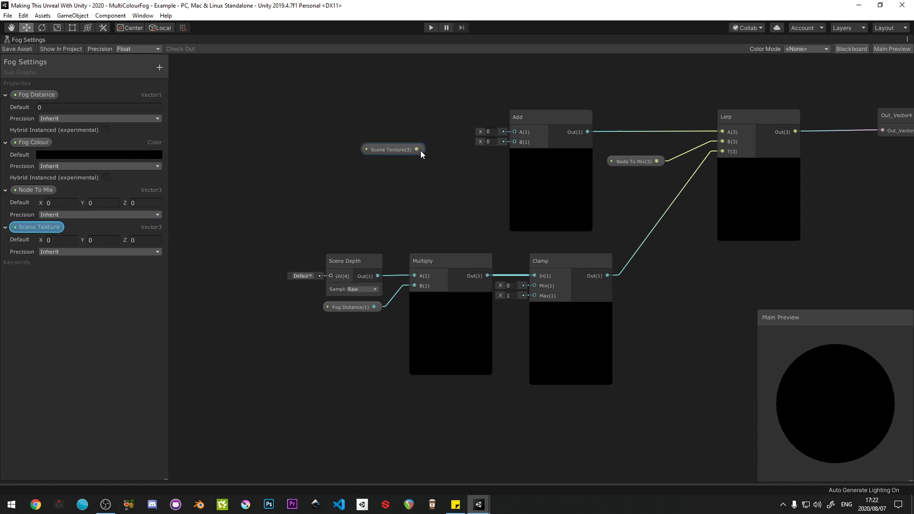
pyautogui.moveTo(417, 149); pyautogui.dragTo(515, 142)
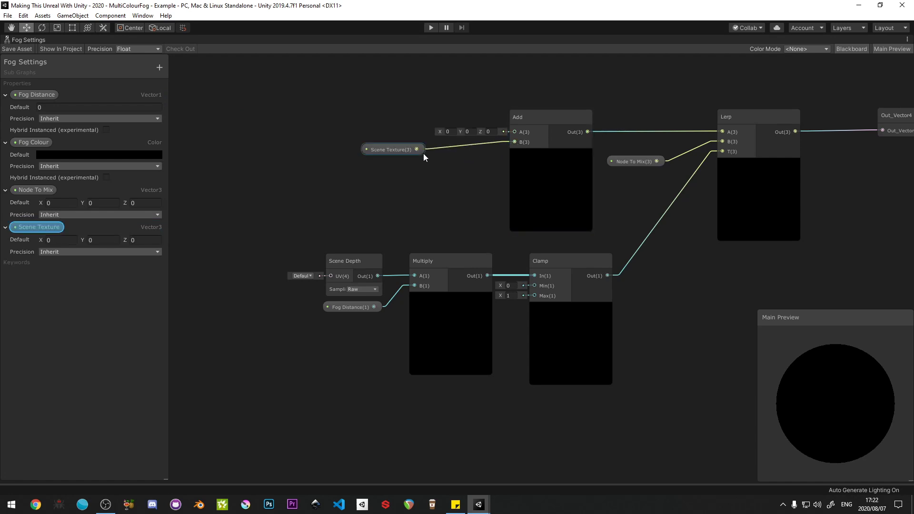
pyautogui.moveTo(394, 149); pyautogui.dragTo(457, 150)
pyautogui.moveTo(458, 150); pyautogui.dragTo(398, 135, button='middle')
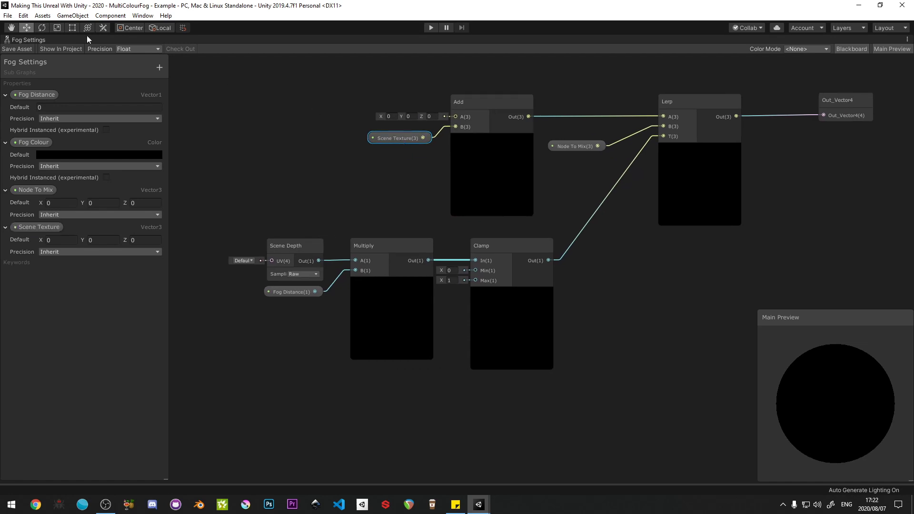
pyautogui.click(21, 48)
# Step: Move the Scene Depth, Fog Distance, Multiply and Clamp nodes together so Clamp lines up beneath the Add node
pyautogui.moveTo(381, 191); pyautogui.dragTo(409, 217, button='middle')
pyautogui.moveTo(263, 257); pyautogui.dragTo(563, 388)
pyautogui.moveTo(534, 285); pyautogui.dragTo(514, 278)
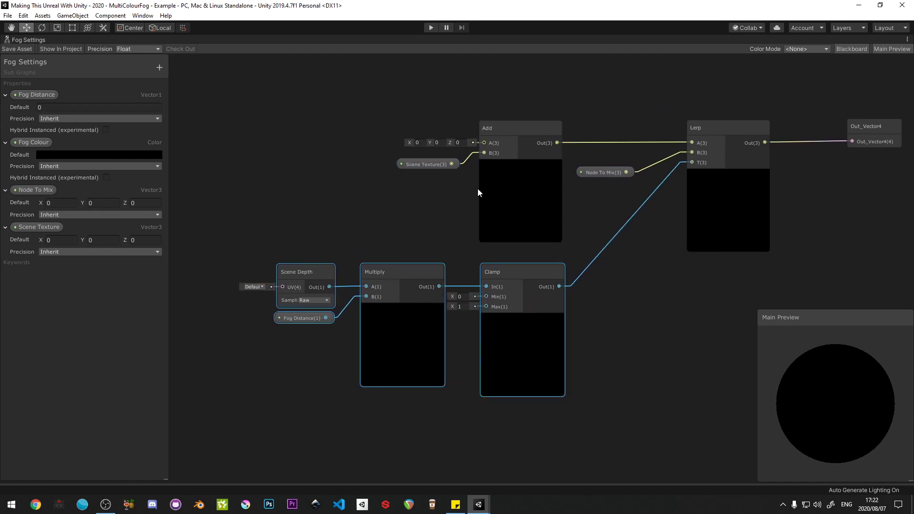
pyautogui.click(372, 189)
pyautogui.moveTo(367, 200); pyautogui.dragTo(411, 208, button='middle')
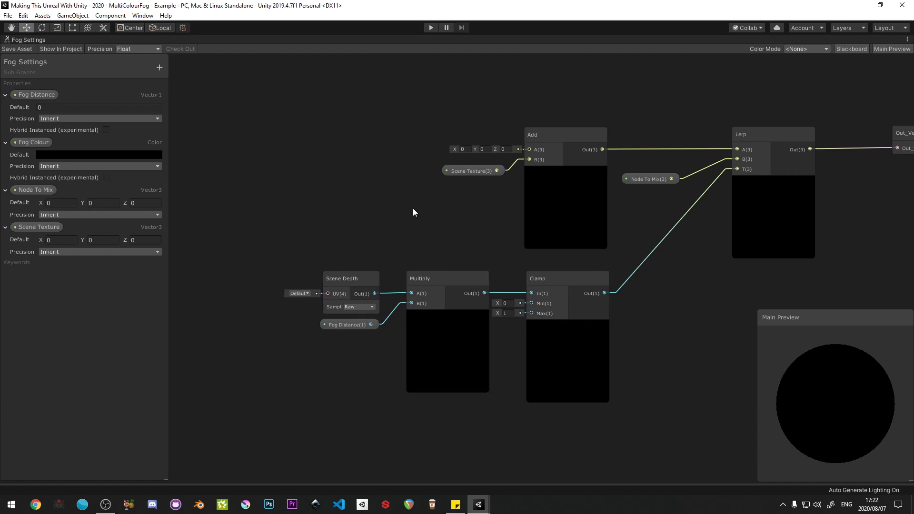
# Step: Nudge the Add and Scene Texture nodes into line, and place Node To Mix level with Lerp's B input
pyautogui.moveTo(457, 105); pyautogui.dragTo(558, 195)
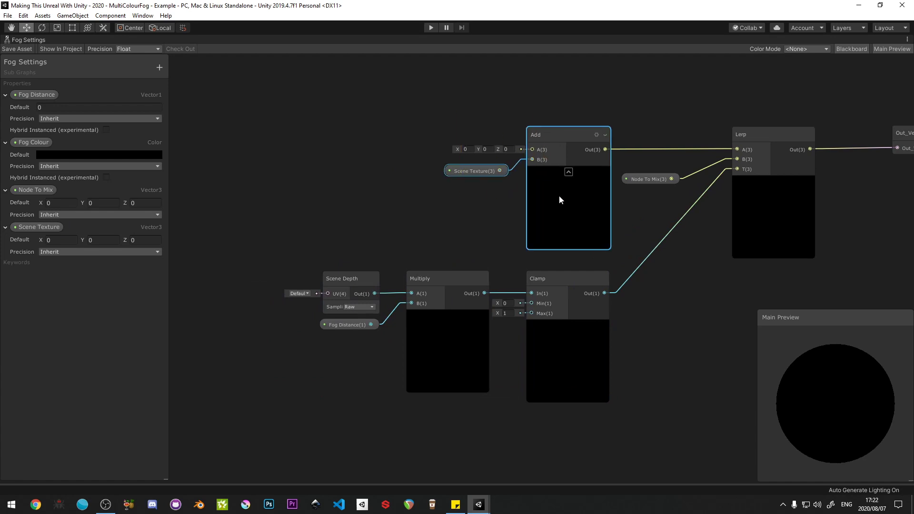
pyautogui.click(573, 95)
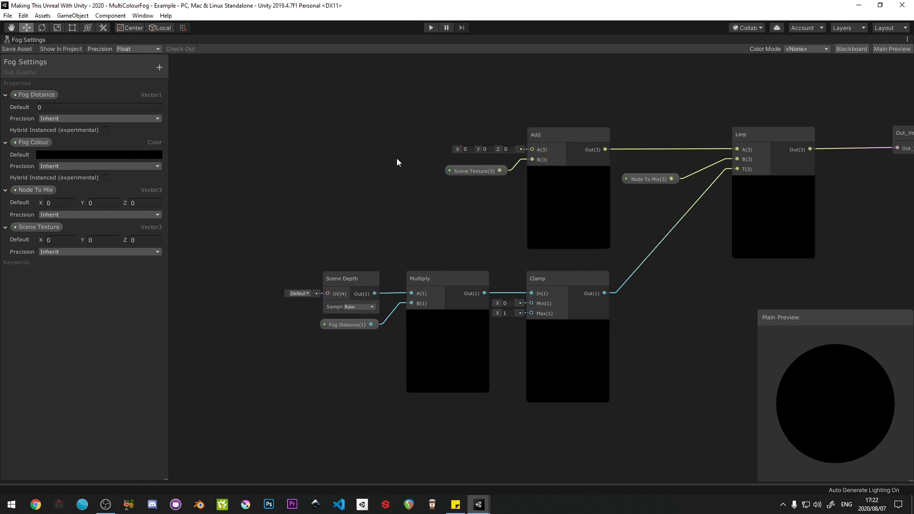
pyautogui.moveTo(396, 158); pyautogui.dragTo(481, 155, button='middle')
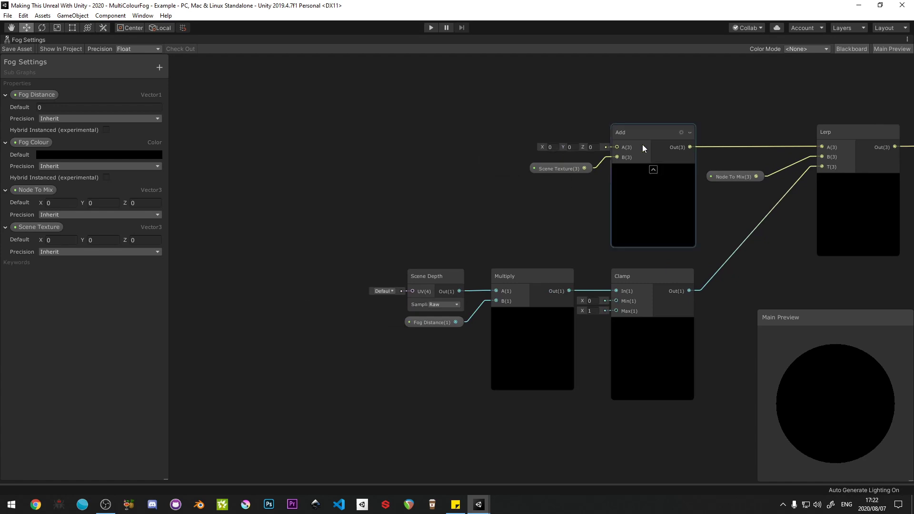
pyautogui.moveTo(735, 178); pyautogui.dragTo(755, 159)
pyautogui.click(413, 288)
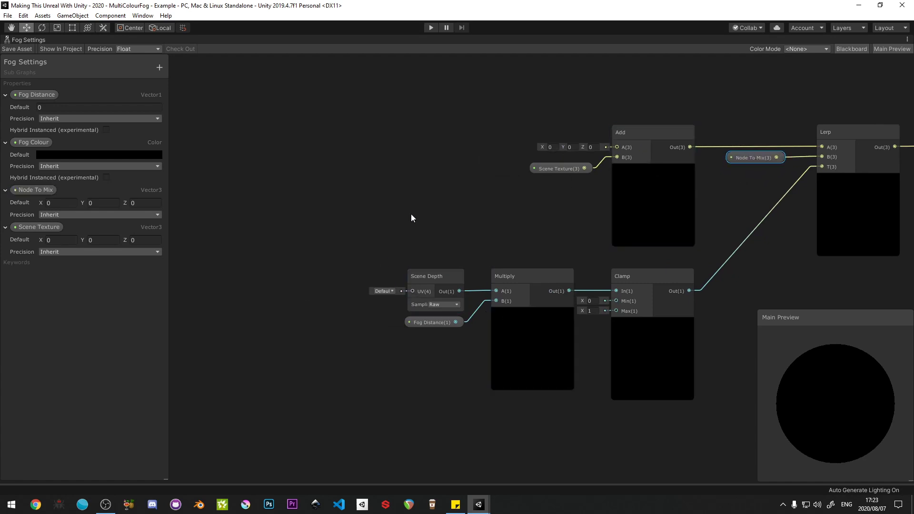
# Step: Create a Hue node feeding Add's A input and align it with the Add node
pyautogui.moveTo(410, 214); pyautogui.dragTo(424, 213, button='middle')
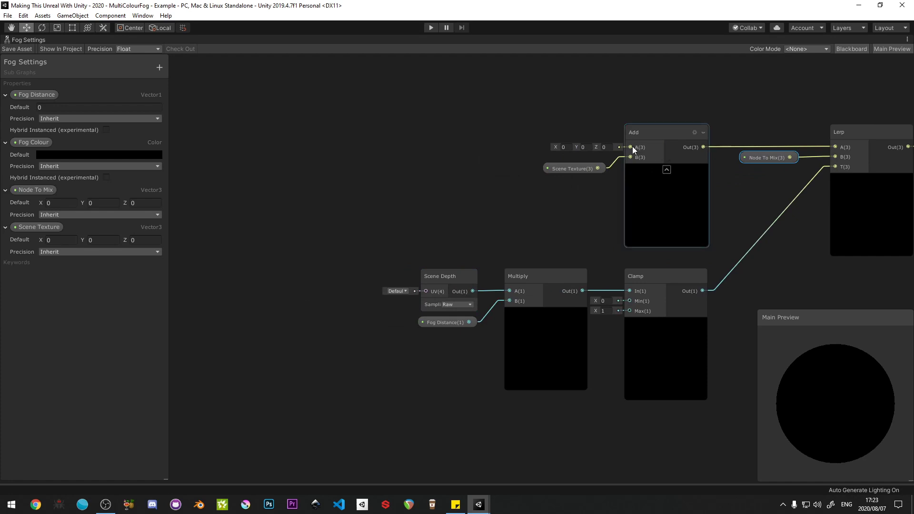
pyautogui.moveTo(631, 147); pyautogui.dragTo(515, 147)
pyautogui.write('hue')
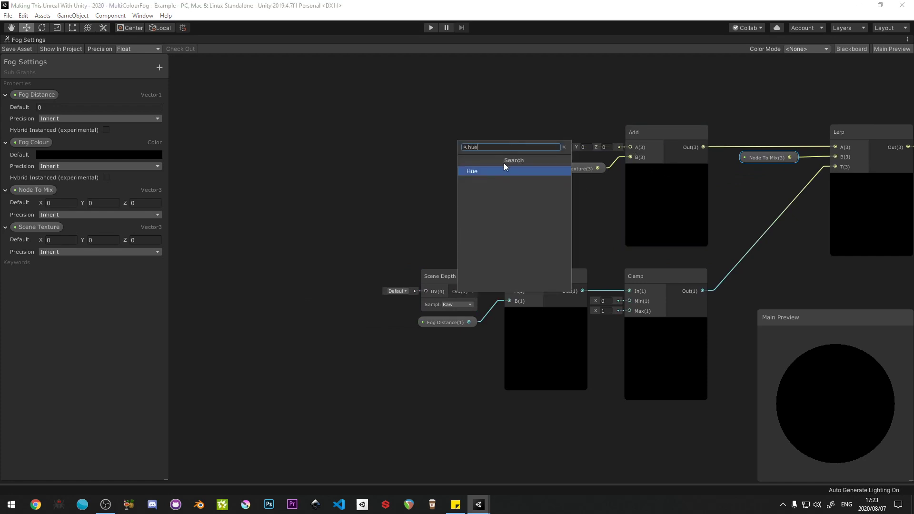
pyautogui.click(498, 171)
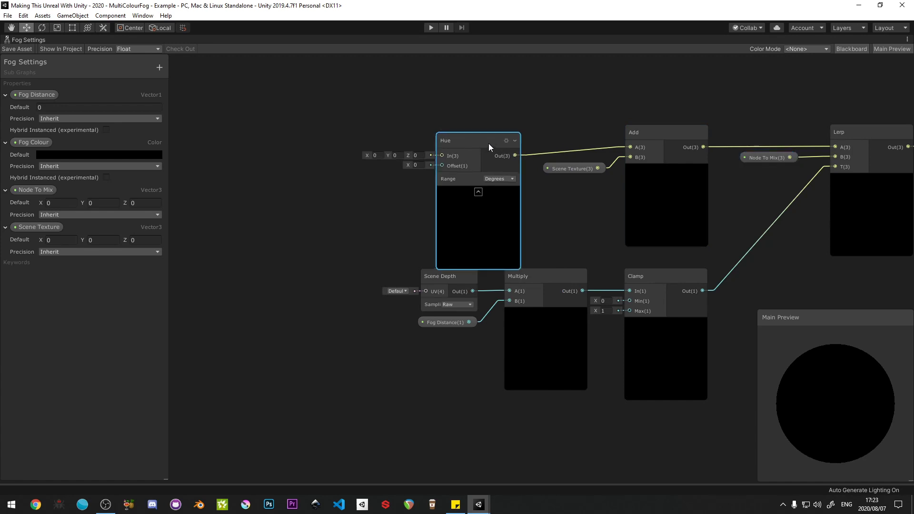
pyautogui.moveTo(489, 144); pyautogui.dragTo(495, 138)
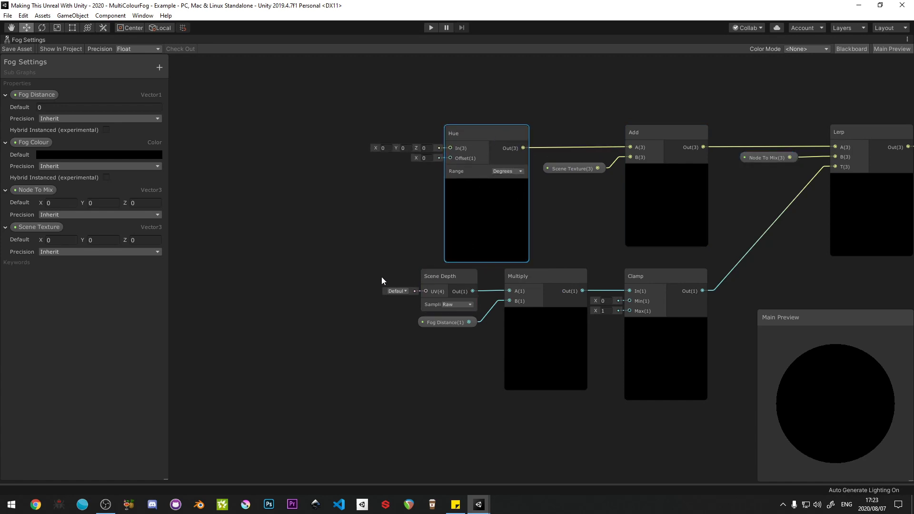
# Step: Move the Scene Depth, Fog Distance, Multiply and Clamp nodes slightly lower to make room beneath the Hue node
pyautogui.moveTo(381, 276); pyautogui.dragTo(739, 447)
pyautogui.moveTo(665, 278)
pyautogui.mouseDown()
pyautogui.moveTo(667, 300)
pyautogui.moveTo(658, 291)
pyautogui.mouseUp()
pyautogui.click(365, 195)
pyautogui.moveTo(369, 197); pyautogui.dragTo(344, 172, button='middle')
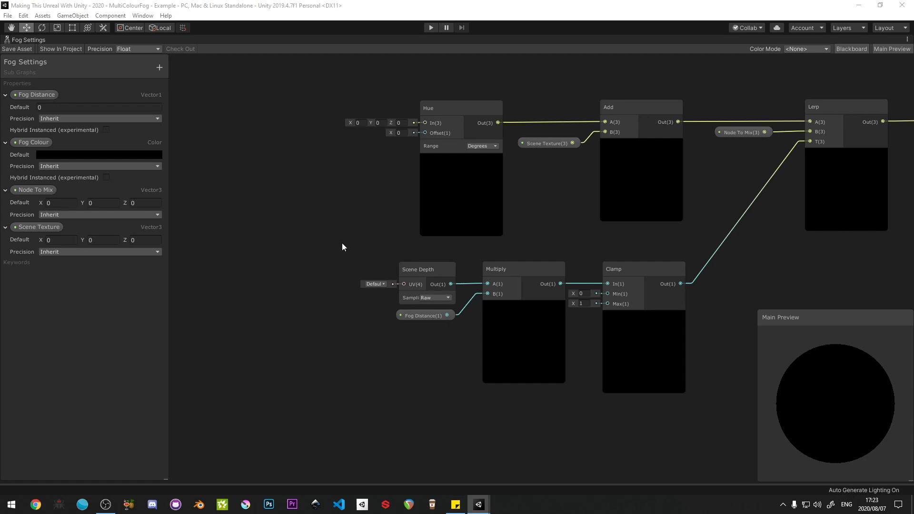
# Step: Add a Vector1 property named Hue Shift and set its precision to Float
pyautogui.moveTo(342, 243); pyautogui.dragTo(444, 226, button='middle')
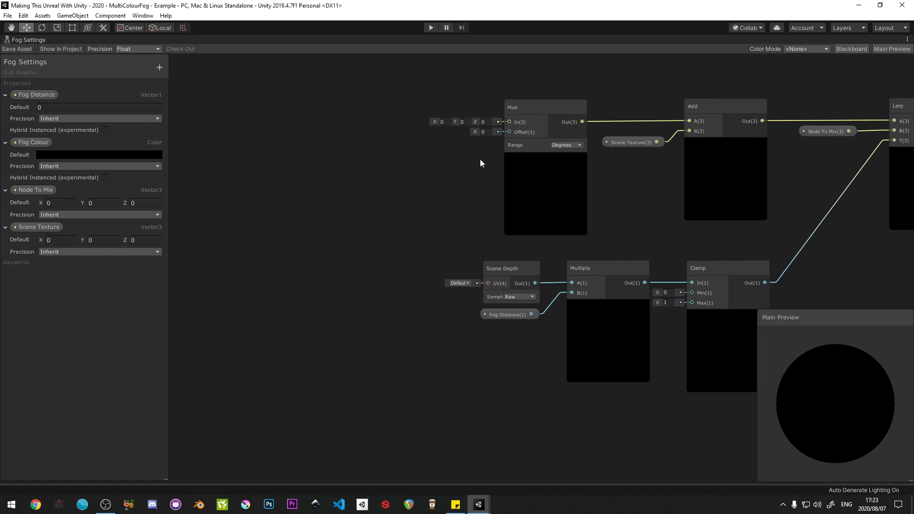
pyautogui.moveTo(526, 101); pyautogui.dragTo(565, 99, button='middle')
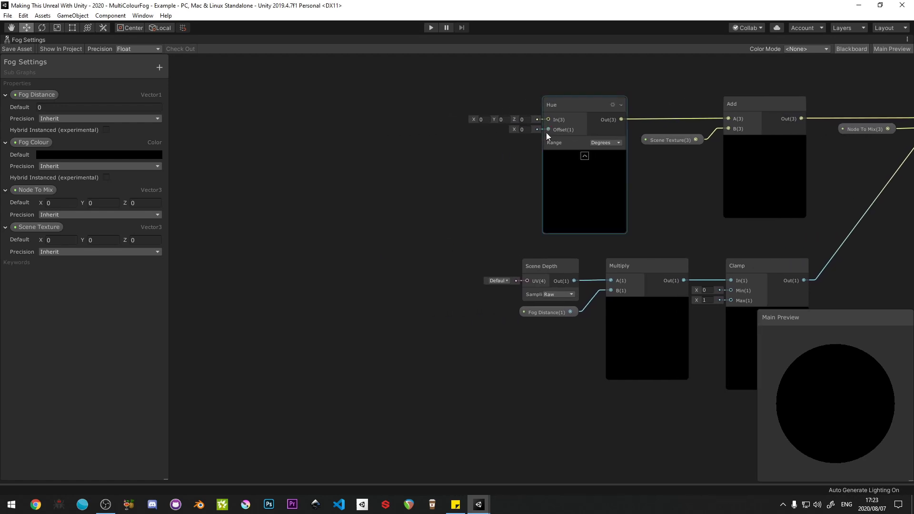
pyautogui.click(157, 69)
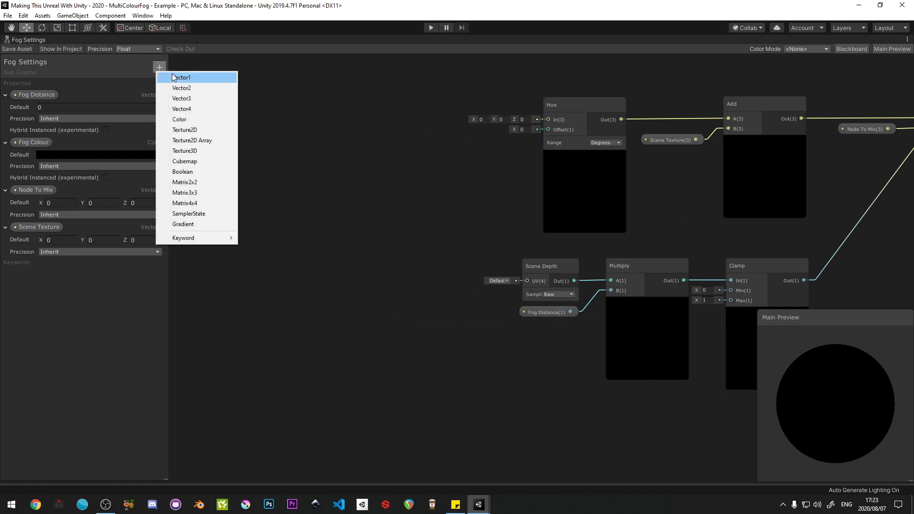
pyautogui.click(174, 78)
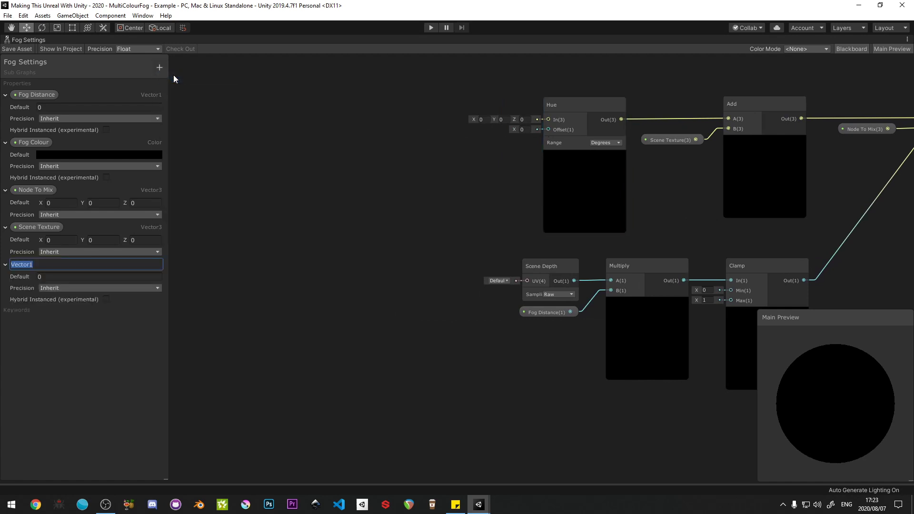
pyautogui.write('Hue Shif')
pyautogui.write('t')
pyautogui.press('Return')
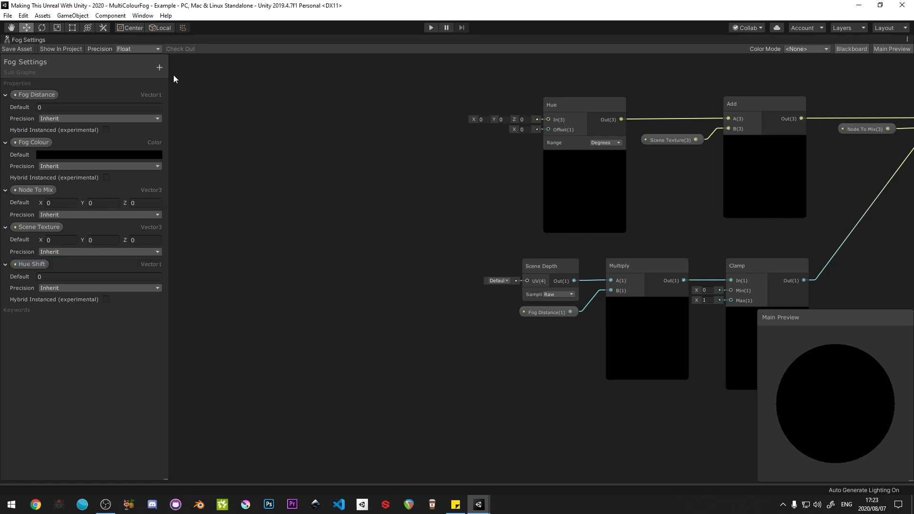
pyautogui.click(48, 287)
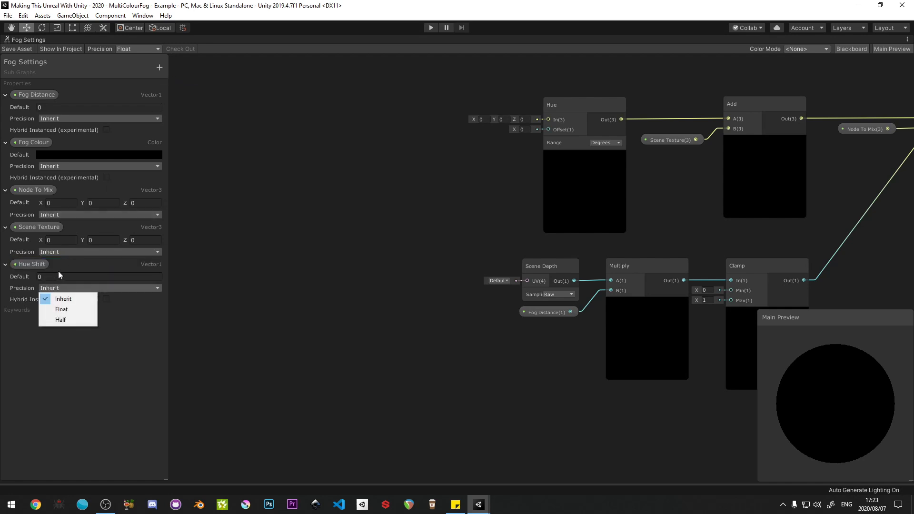
pyautogui.click(59, 309)
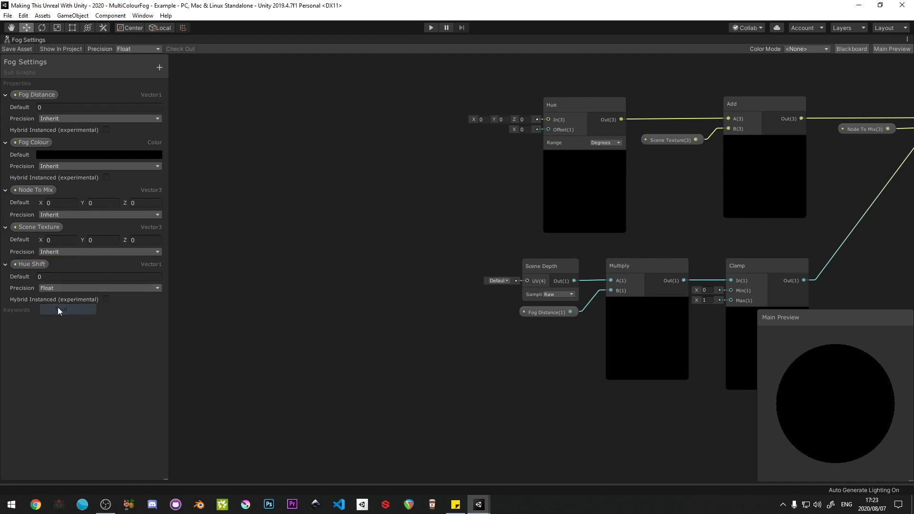
# Step: Set Hue Shift's precision to Inherit, and connect the property to the Hue node's Offset input, placing its node beside it
pyautogui.click(53, 288)
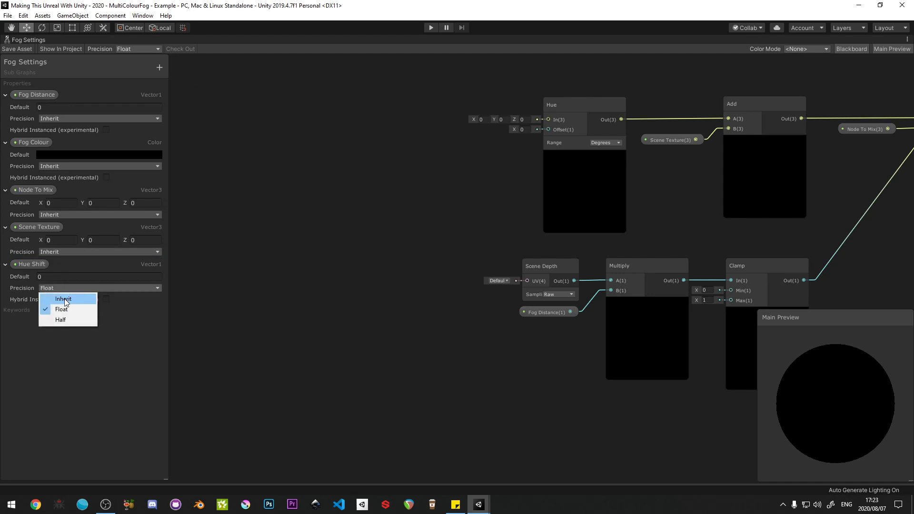
pyautogui.click(53, 298)
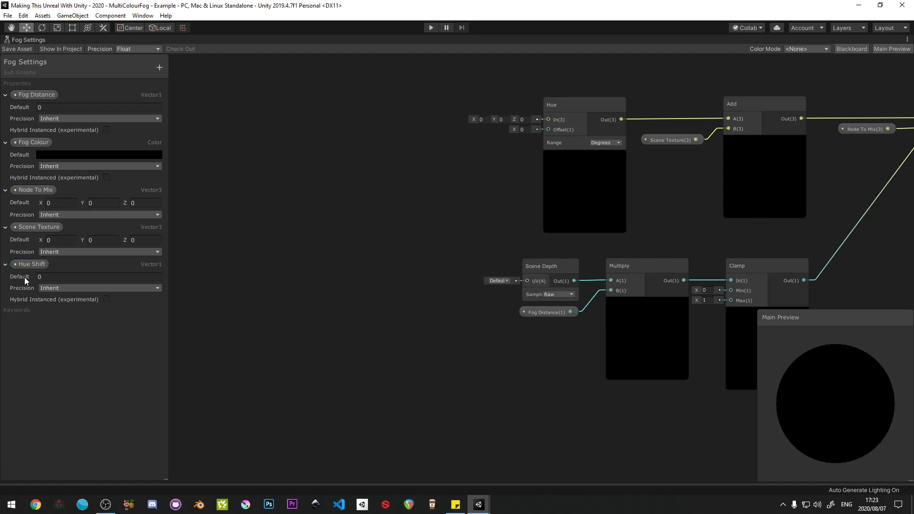
pyautogui.moveTo(34, 267); pyautogui.dragTo(548, 130)
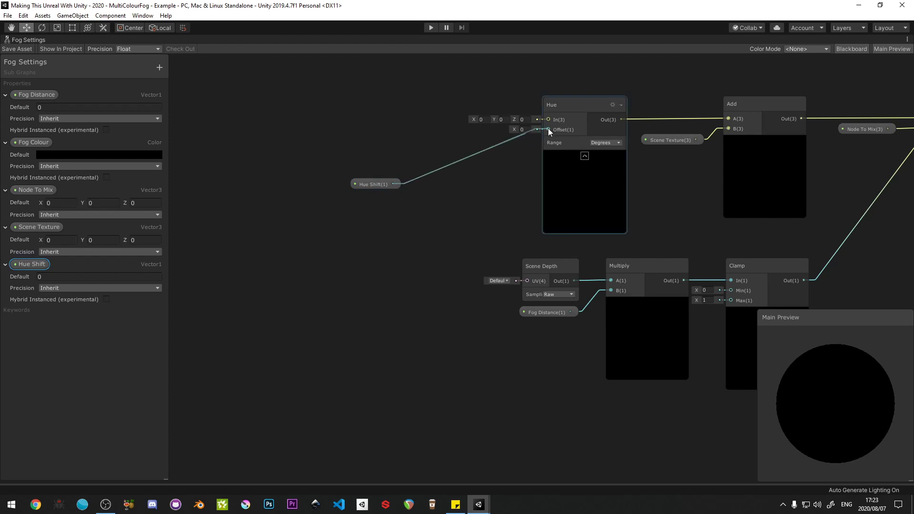
pyautogui.moveTo(383, 184); pyautogui.dragTo(494, 142)
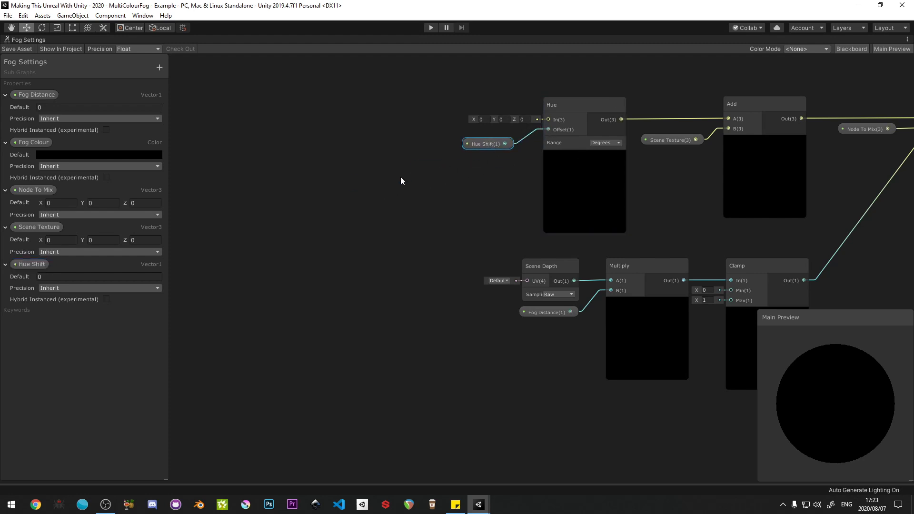
# Step: Move the Hue and Hue Shift nodes together away from the Add node to free space for another node
pyautogui.moveTo(434, 171); pyautogui.dragTo(360, 206, button='middle')
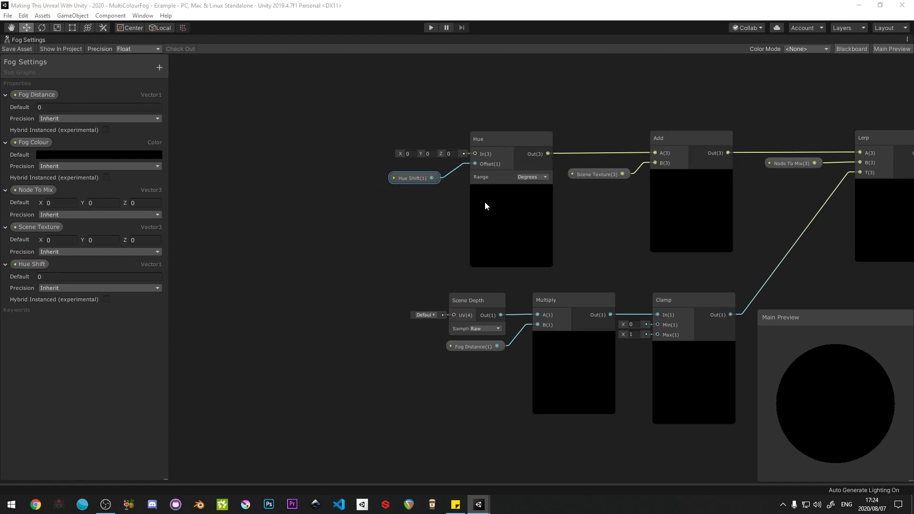
pyautogui.moveTo(492, 191); pyautogui.dragTo(482, 188)
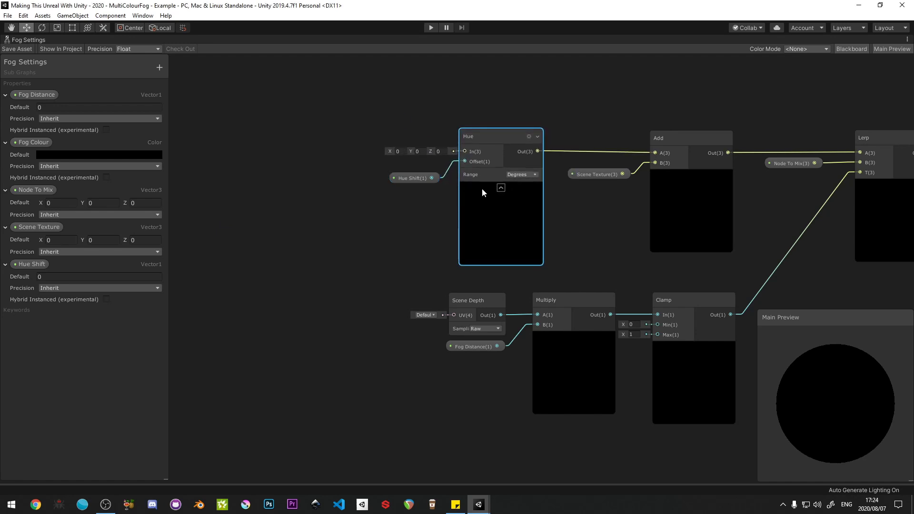
pyautogui.moveTo(386, 113); pyautogui.dragTo(498, 191)
pyautogui.moveTo(487, 147); pyautogui.dragTo(295, 147)
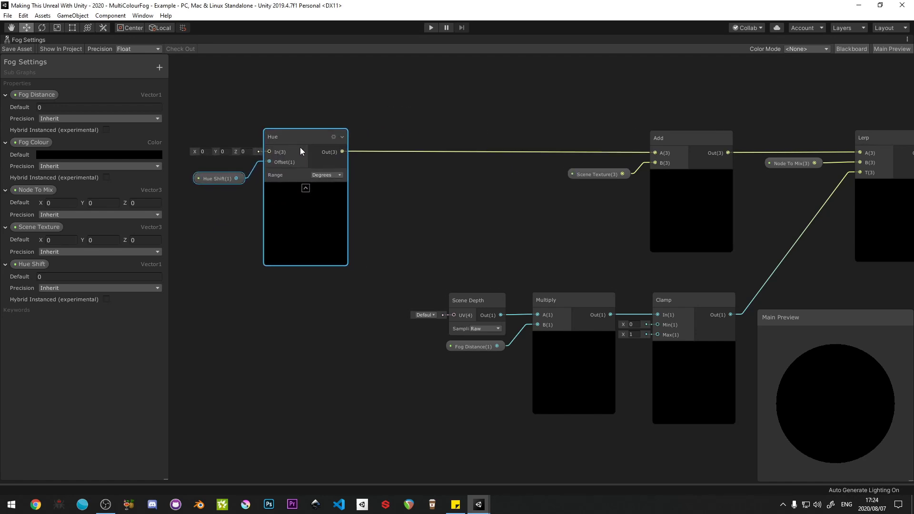
# Step: Insert a Multiply node between Hue and Add, with Hue's output in A and the product feeding Add's A input
pyautogui.click(462, 191)
pyautogui.click(653, 153)
pyautogui.moveTo(653, 153); pyautogui.dragTo(514, 139)
pyautogui.write('mult')
pyautogui.click(487, 187)
pyautogui.moveTo(341, 152); pyautogui.dragTo(456, 152)
# Step: Shift the Hue and Hue Shift nodes farther from the new Multiply node to clear room at its B input
pyautogui.moveTo(348, 193); pyautogui.dragTo(411, 193, button='middle')
pyautogui.moveTo(248, 119); pyautogui.dragTo(333, 183)
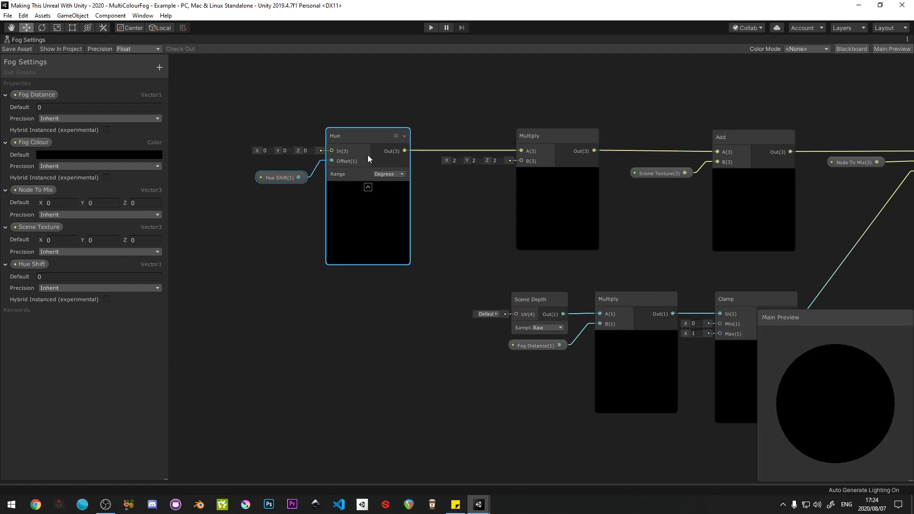
pyautogui.moveTo(367, 155); pyautogui.dragTo(306, 154)
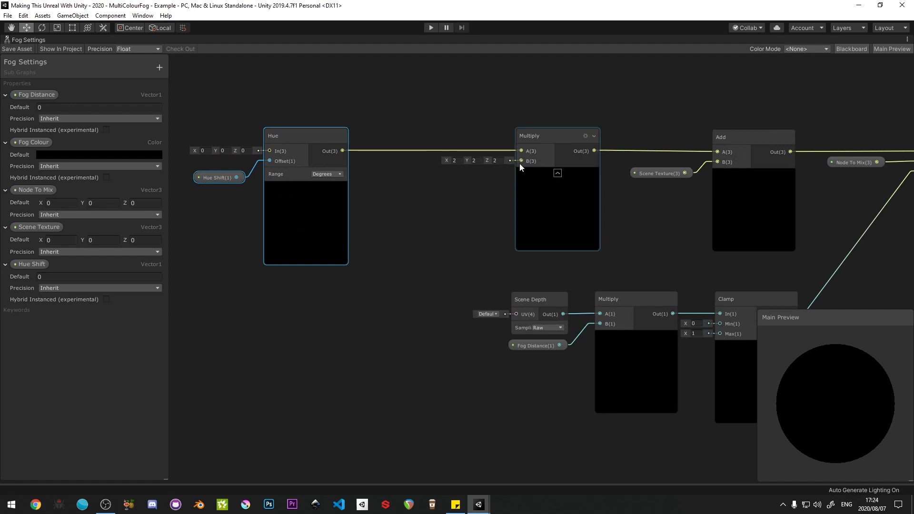
# Step: Add a Vector1 property named Overal Fog Intensity and connect it to the B input of the Multiply node after Hue
pyautogui.click(159, 68)
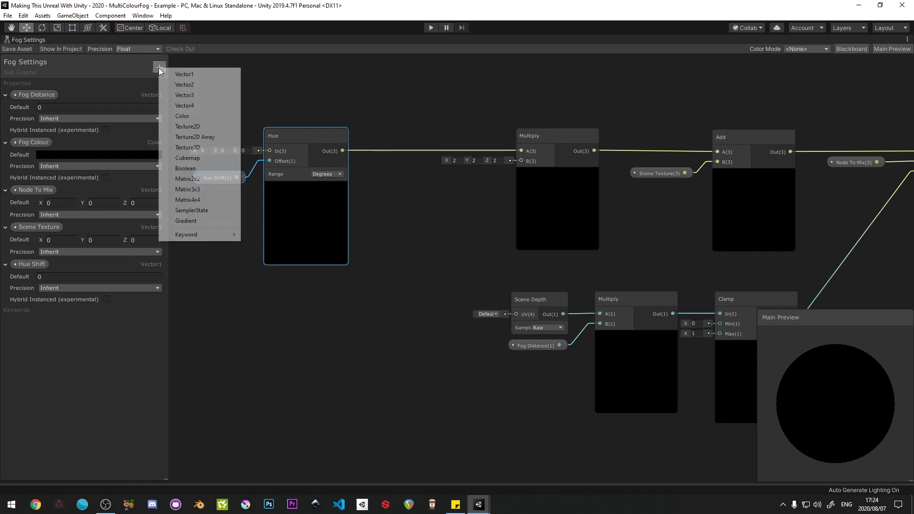
pyautogui.click(184, 75)
pyautogui.write('O')
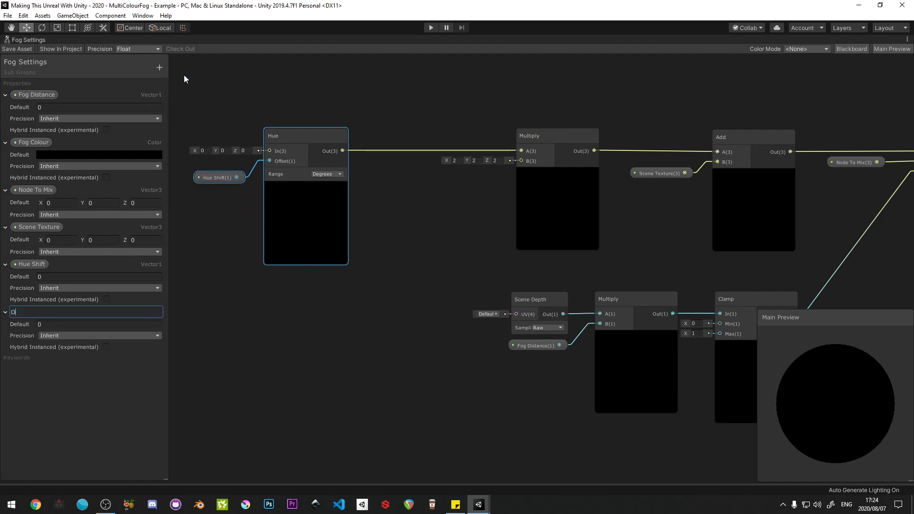
pyautogui.write('veral Fog Intensity')
pyautogui.press('Return')
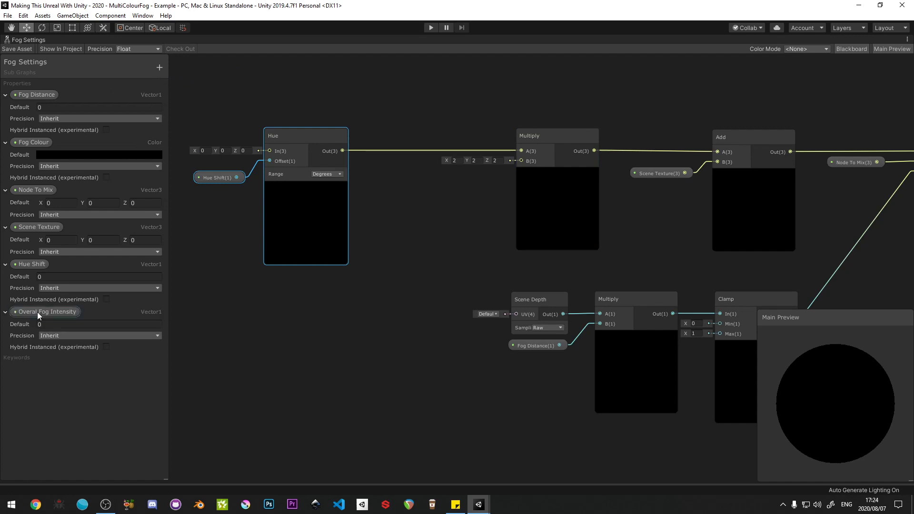
pyautogui.moveTo(37, 312); pyautogui.dragTo(523, 161)
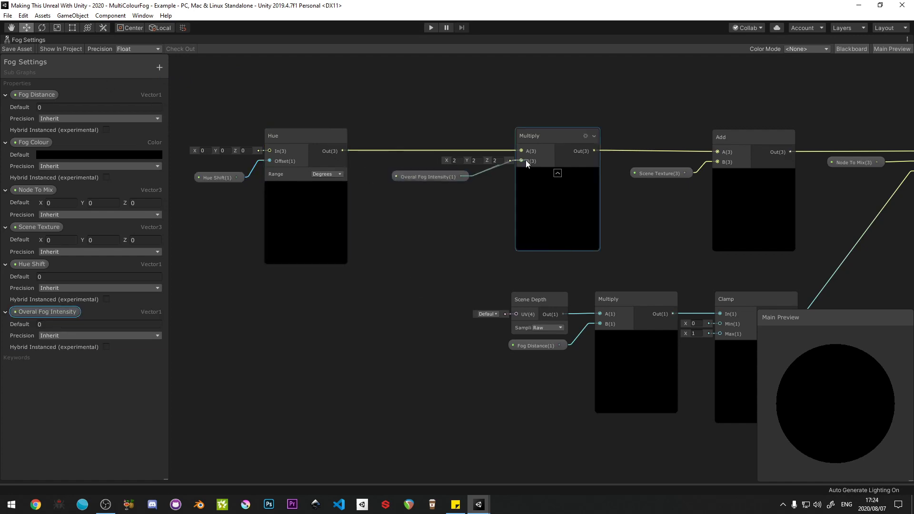
pyautogui.moveTo(427, 177); pyautogui.dragTo(451, 166)
# Step: Bring the Hue and Hue Shift nodes closer to Overal Fog Intensity, and raise Hue Shift nearer the Offset input
pyautogui.moveTo(260, 131); pyautogui.dragTo(328, 132, button='middle')
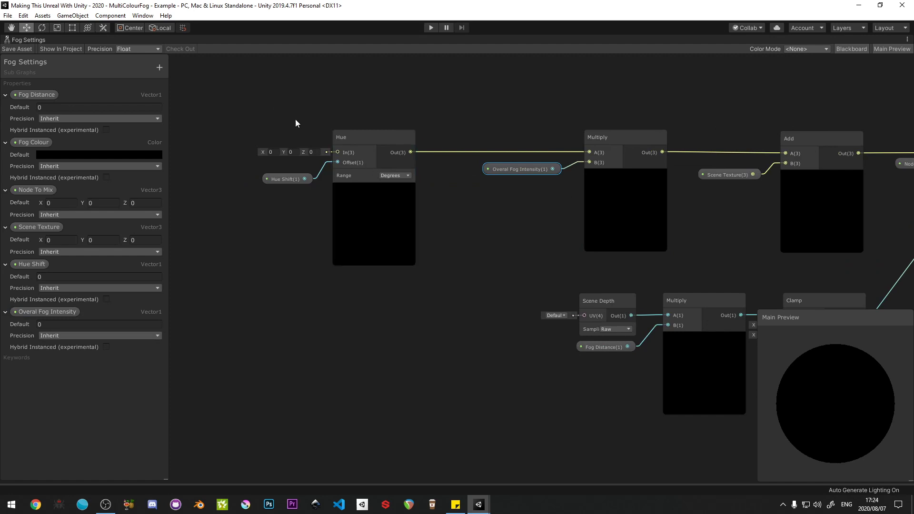
pyautogui.moveTo(262, 119); pyautogui.dragTo(374, 248)
pyautogui.moveTo(384, 229); pyautogui.dragTo(429, 224)
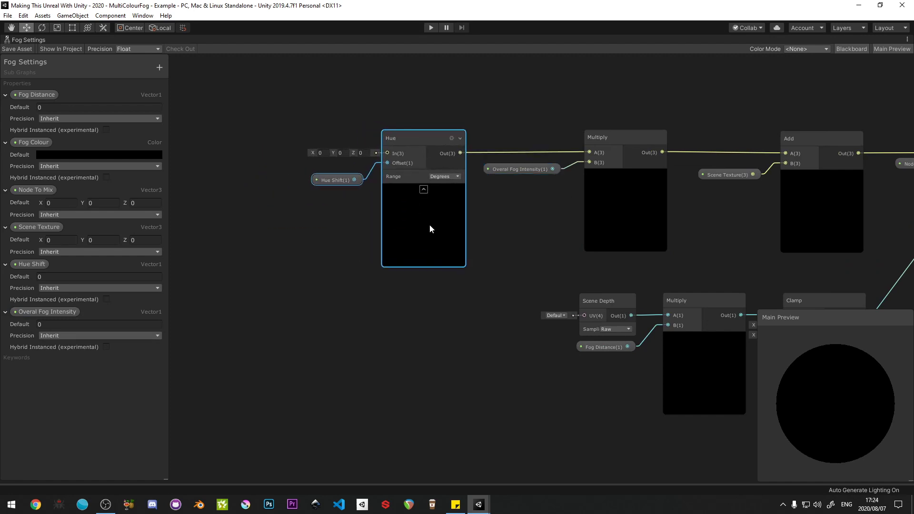
pyautogui.moveTo(324, 182); pyautogui.dragTo(330, 173)
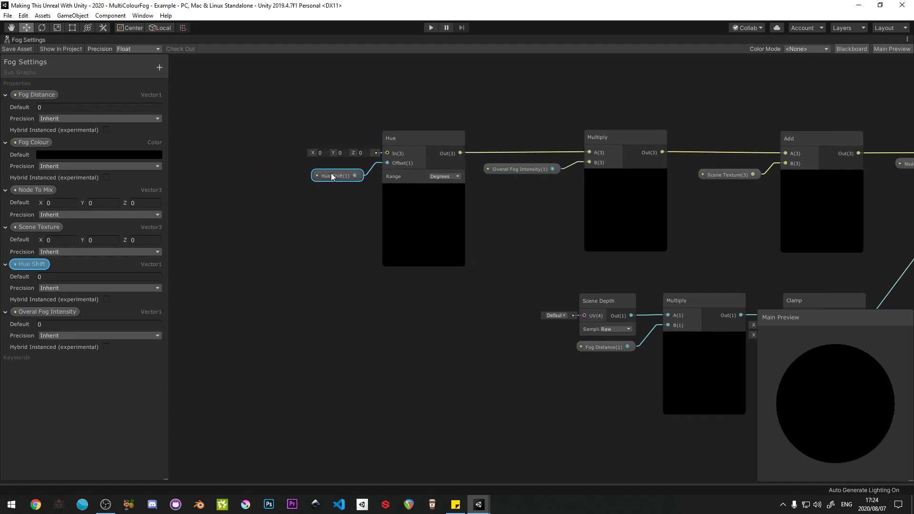
# Step: Create a Lerp node feeding the Hue node's In input and align it level with Hue
pyautogui.moveTo(322, 199); pyautogui.dragTo(430, 205, button='middle')
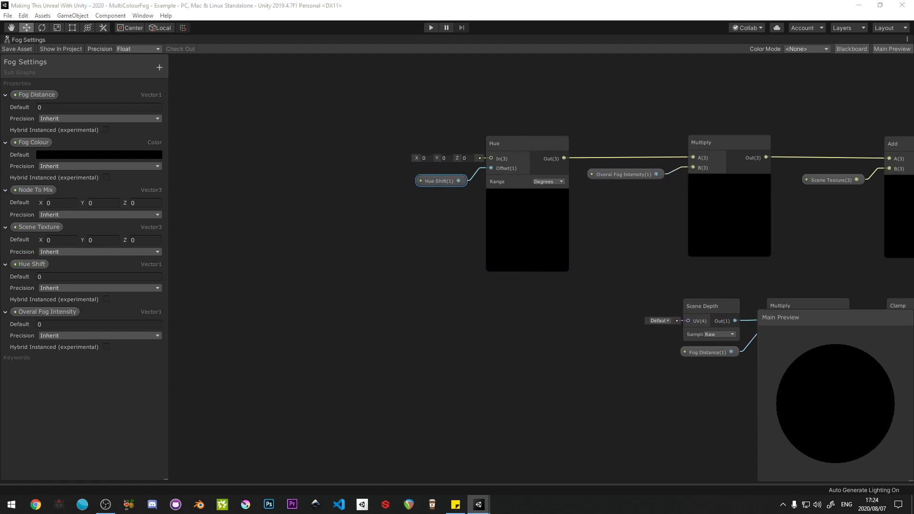
pyautogui.moveTo(429, 230); pyautogui.dragTo(470, 233, button='middle')
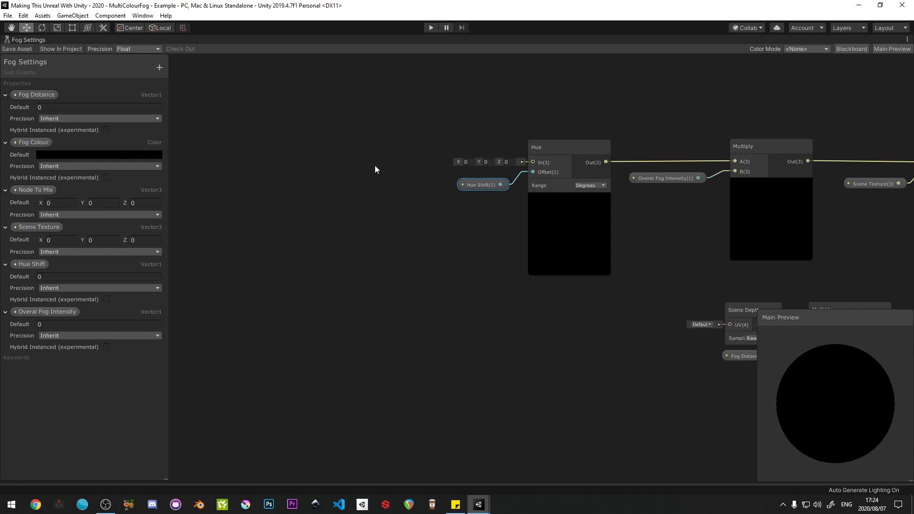
pyautogui.moveTo(501, 175); pyautogui.dragTo(606, 189, button='middle')
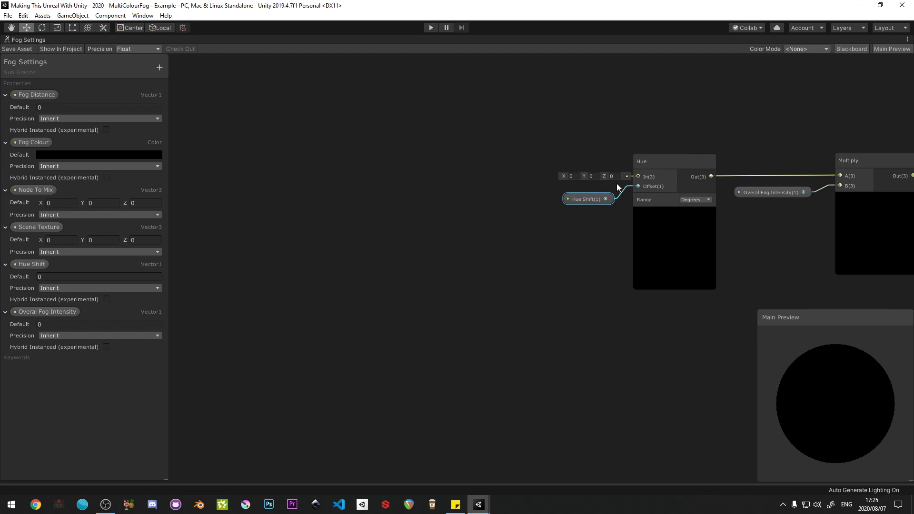
pyautogui.moveTo(639, 179); pyautogui.dragTo(482, 176)
pyautogui.write('lerp')
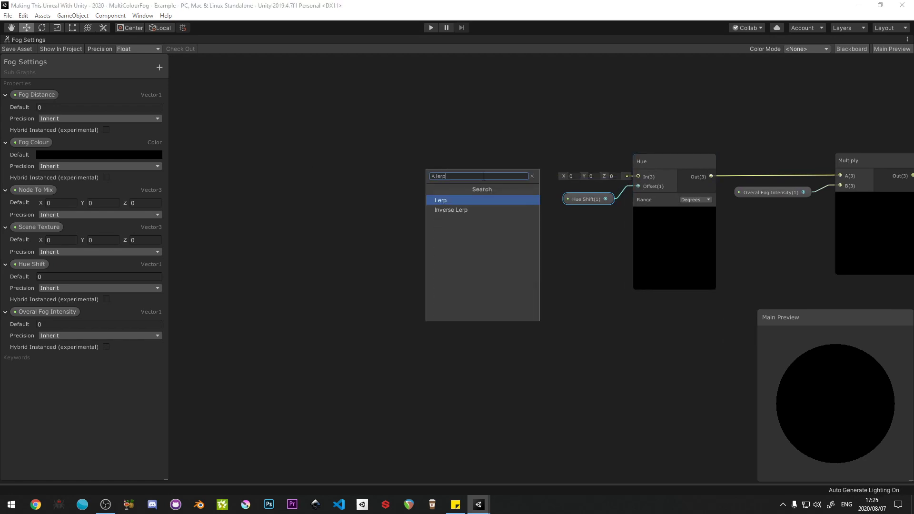
pyautogui.click(471, 199)
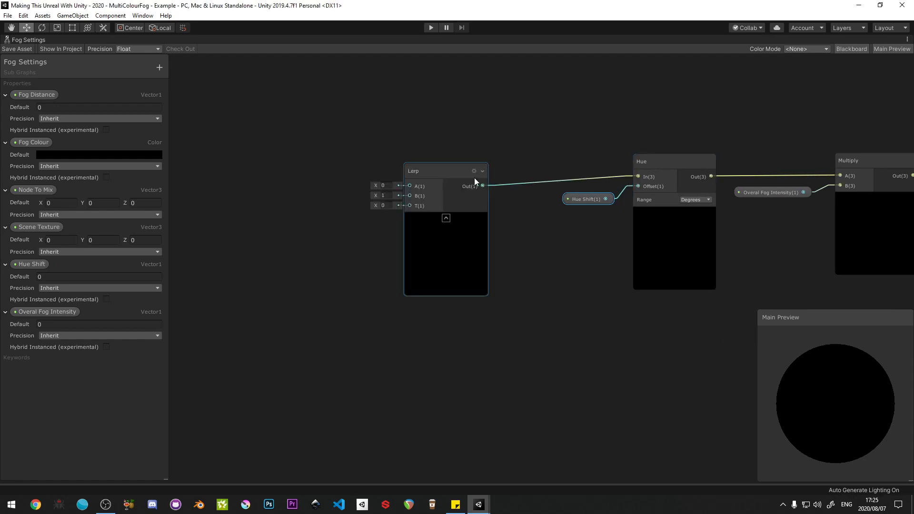
pyautogui.moveTo(474, 178); pyautogui.dragTo(518, 168)
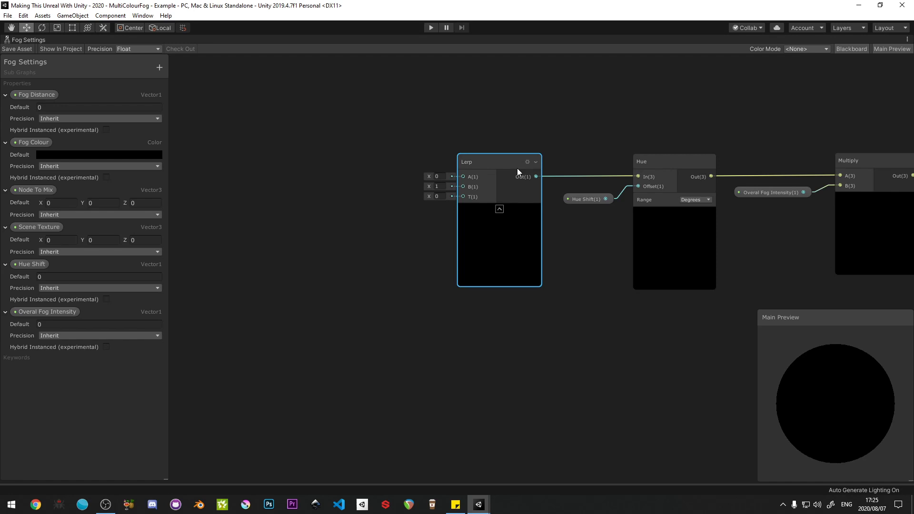
pyautogui.moveTo(517, 169); pyautogui.dragTo(524, 169)
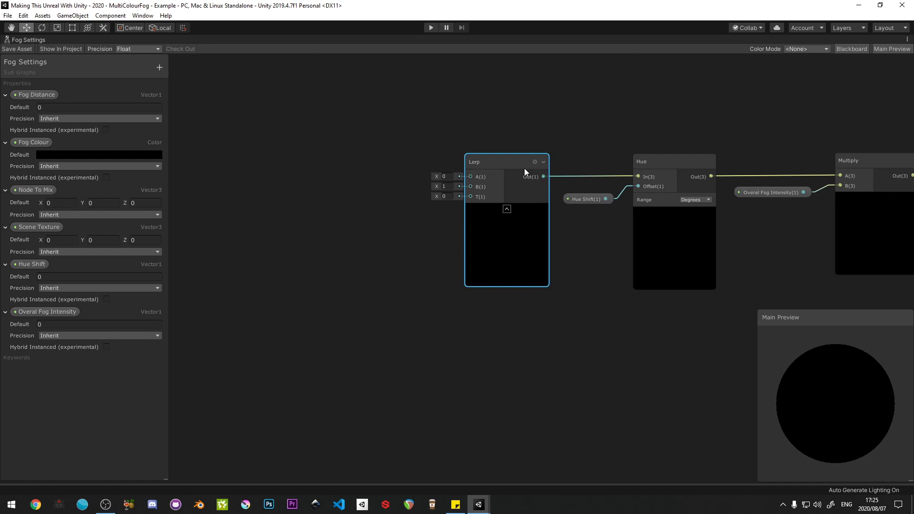
# Step: Connect Fog Colour to the new Lerp's B input and Scene Texture to its A input, keeping both property nodes close together
pyautogui.moveTo(402, 207); pyautogui.dragTo(415, 209, button='middle')
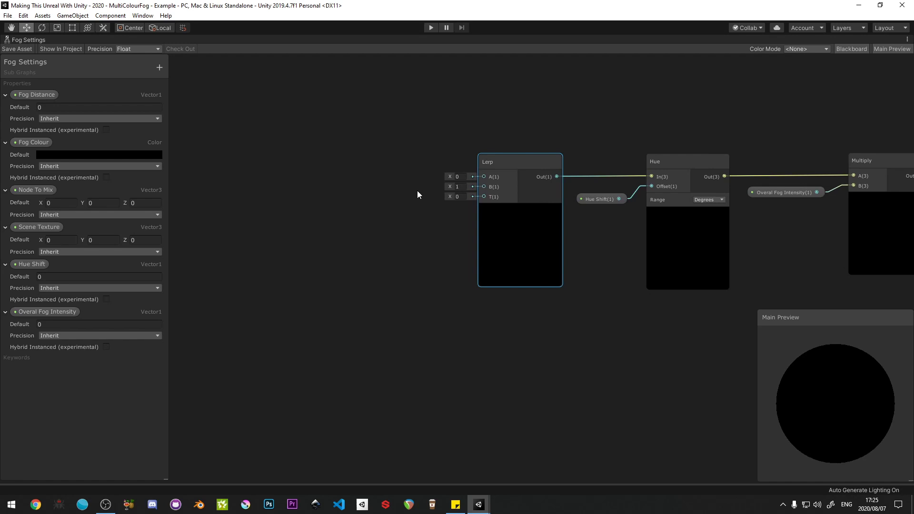
pyautogui.click(35, 142)
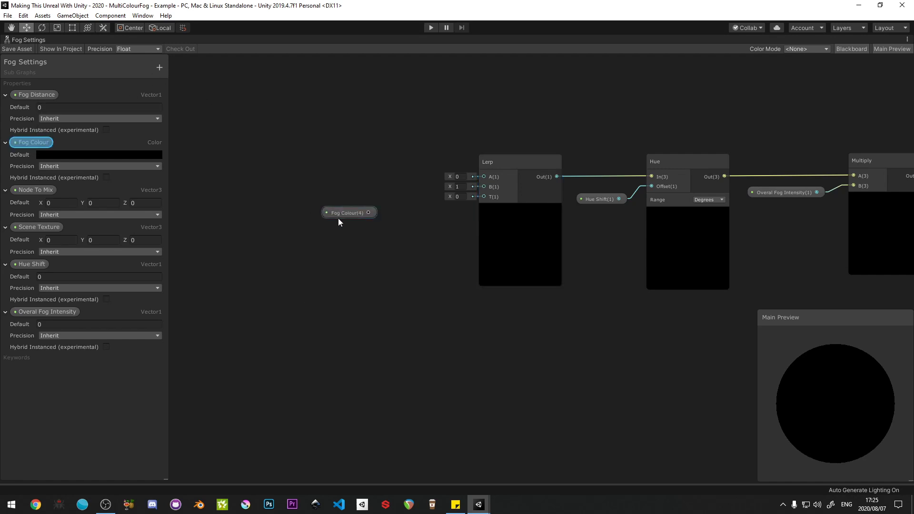
pyautogui.moveTo(338, 216); pyautogui.dragTo(485, 189)
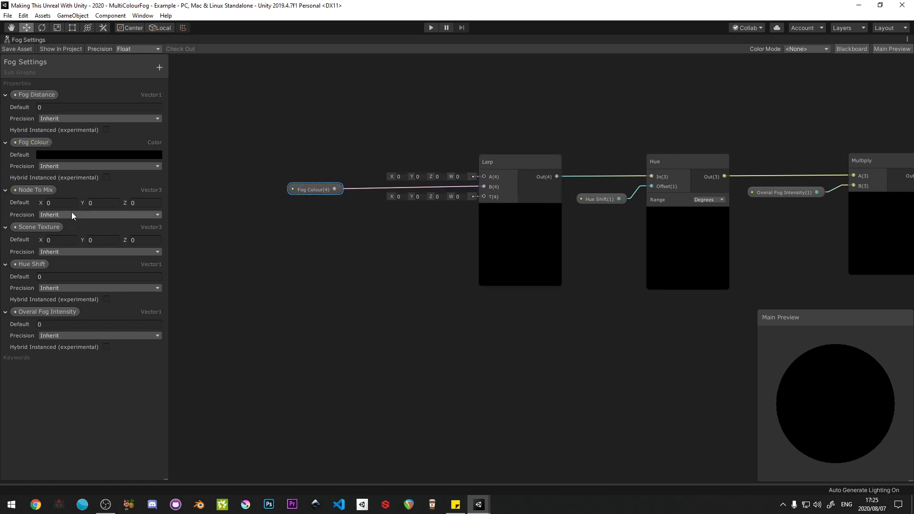
pyautogui.moveTo(36, 227); pyautogui.dragTo(483, 177)
pyautogui.moveTo(318, 189); pyautogui.dragTo(344, 185)
pyautogui.moveTo(317, 144); pyautogui.dragTo(353, 187)
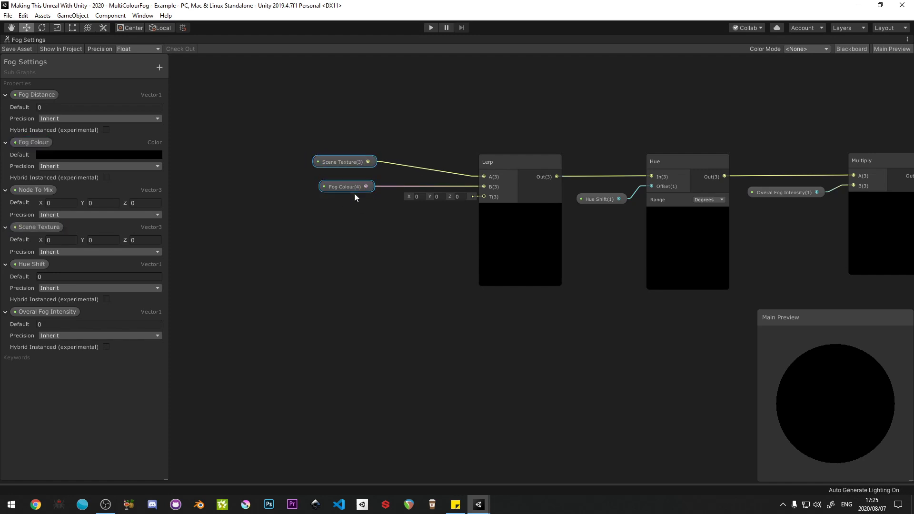
# Step: Reposition Scene Texture level with the Lerp's A input and set Fog Colour below it, leaving room for another node
pyautogui.moveTo(675, 112); pyautogui.dragTo(373, 94, button='middle')
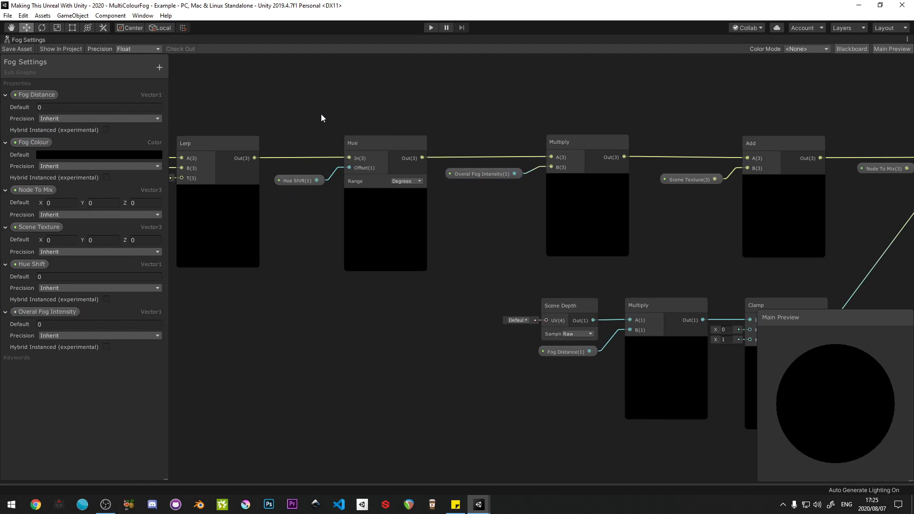
pyautogui.moveTo(321, 113); pyautogui.dragTo(612, 116, button='middle')
pyautogui.scroll(1, 355, 154)
pyautogui.click(409, 115)
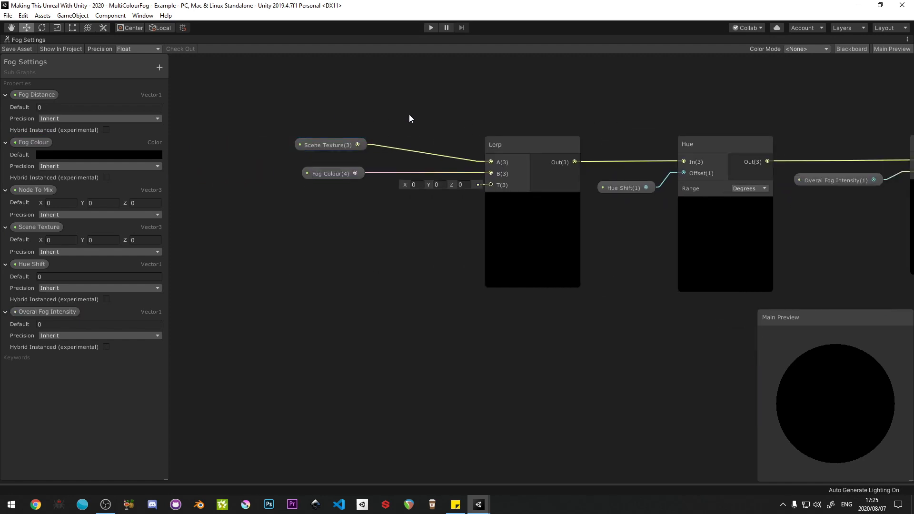
pyautogui.moveTo(334, 145); pyautogui.dragTo(324, 158)
pyautogui.moveTo(298, 122); pyautogui.dragTo(339, 192)
pyautogui.moveTo(342, 176); pyautogui.dragTo(344, 210)
# Step: Create a Split node fed by Fog Colour and connect its A output to the Lerp's T input
pyautogui.click(364, 193)
pyautogui.click(352, 181)
pyautogui.write('spl')
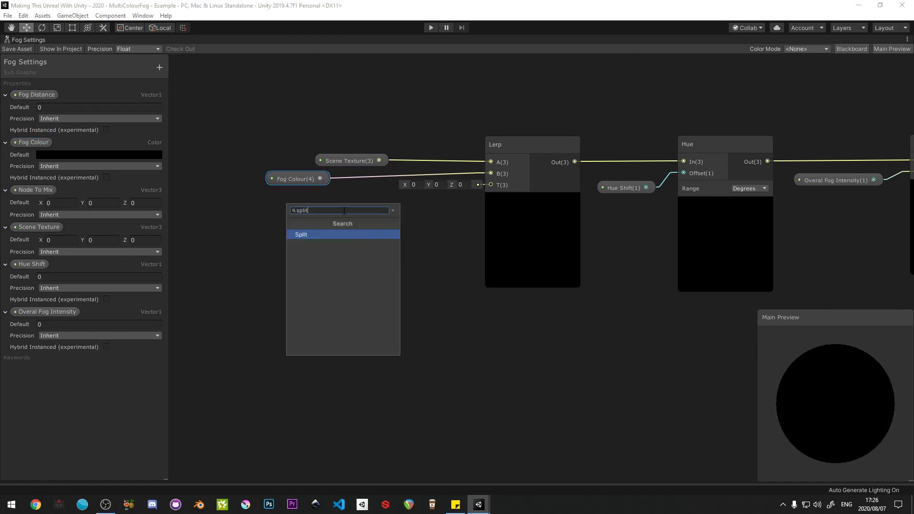
pyautogui.write('it')
pyautogui.click(338, 235)
pyautogui.moveTo(389, 254); pyautogui.dragTo(487, 187)
pyautogui.click(378, 203)
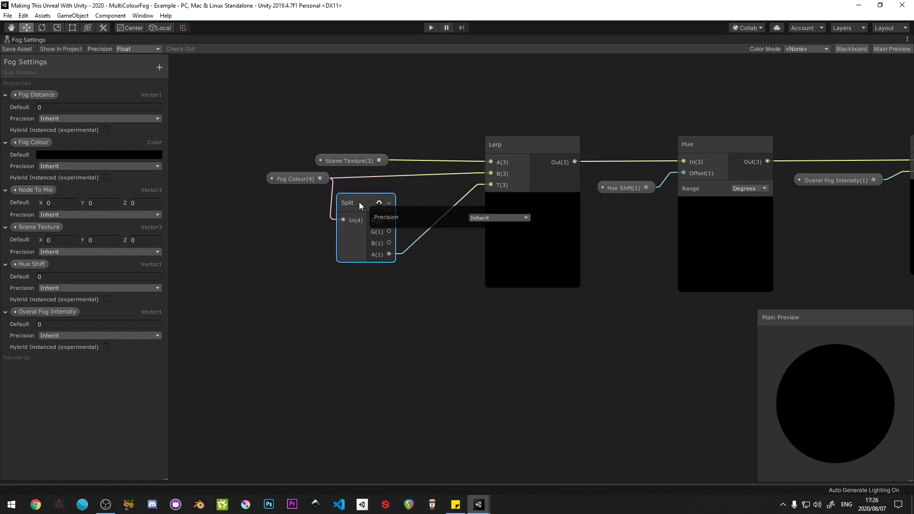
# Step: Tuck the Split node between Fog Colour and Lerp, and align Fog Colour directly under Scene Texture
pyautogui.moveTo(357, 199); pyautogui.dragTo(410, 187)
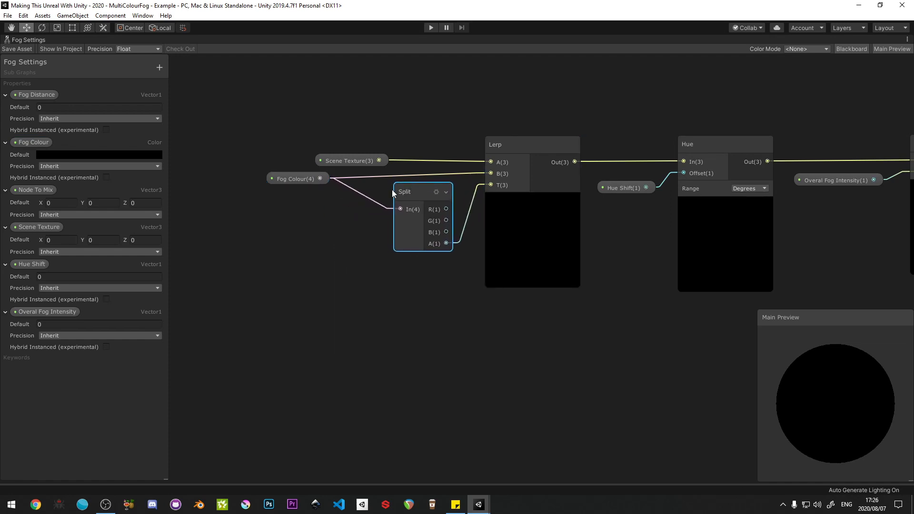
pyautogui.moveTo(307, 176); pyautogui.dragTo(354, 175)
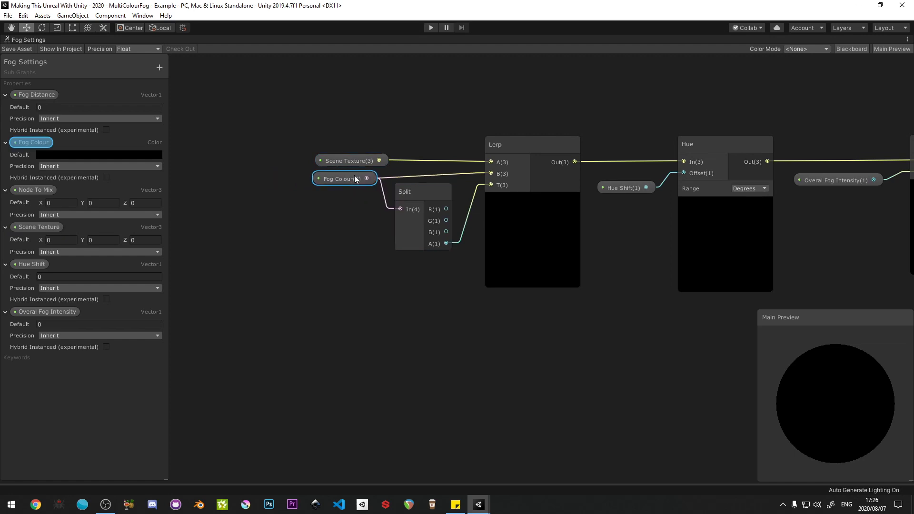
pyautogui.moveTo(414, 187)
pyautogui.mouseDown()
pyautogui.moveTo(415, 201)
pyautogui.moveTo(423, 193)
pyautogui.mouseUp()
pyautogui.click(519, 143)
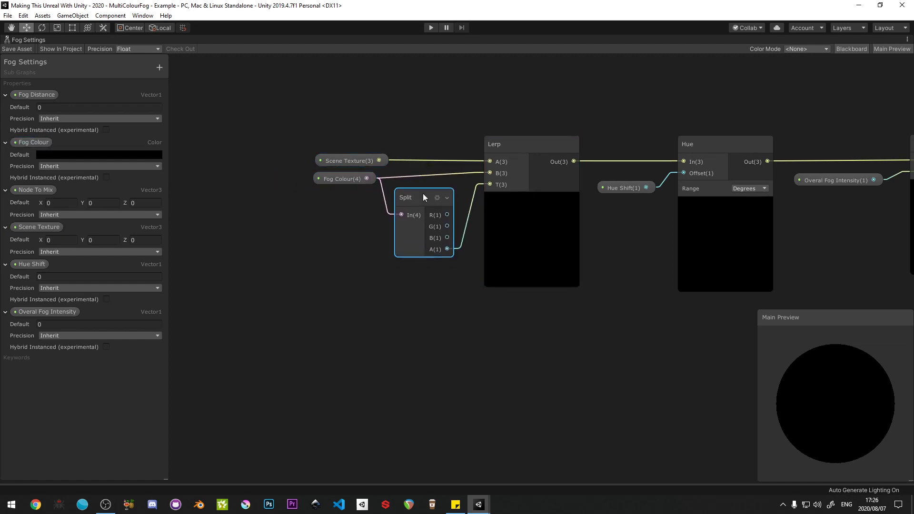
pyautogui.click(351, 181)
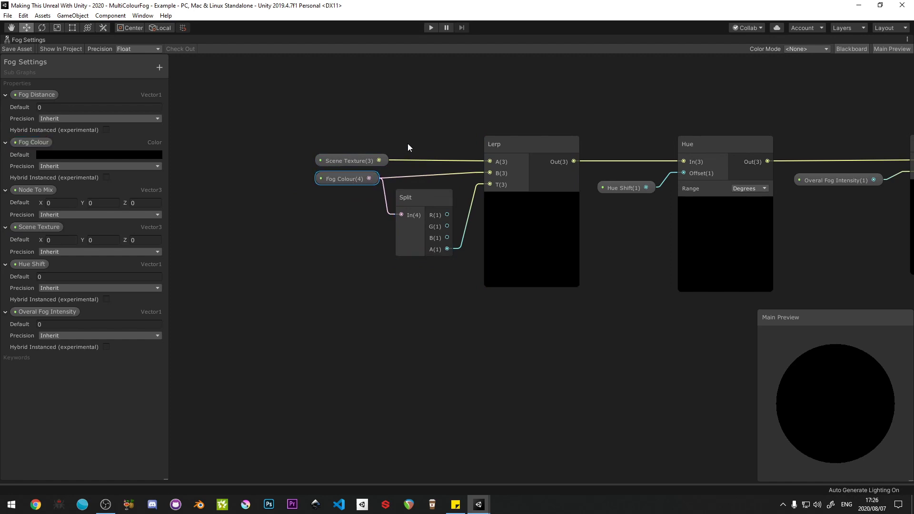
# Step: Move Scene Texture, Fog Colour, Split and Lerp closer to Hue, and align Hue Shift with Hue's Offset input
pyautogui.scroll(-2, 408, 141)
pyautogui.moveTo(651, 170); pyautogui.dragTo(589, 165, button='middle')
pyautogui.moveTo(288, 116); pyautogui.dragTo(450, 291)
pyautogui.scroll(2, 458, 191)
pyautogui.moveTo(432, 129); pyautogui.dragTo(443, 127)
pyautogui.click(528, 165)
pyautogui.moveTo(528, 164); pyautogui.dragTo(533, 152)
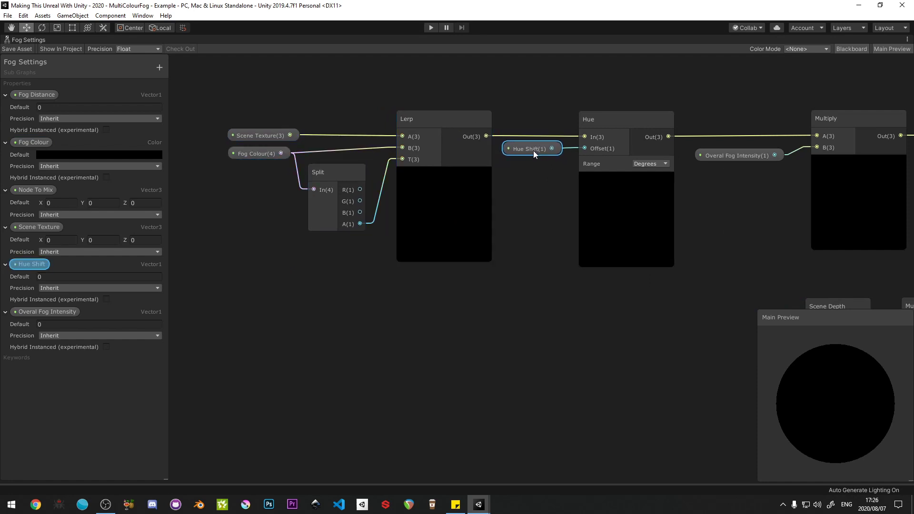
# Step: Shift the nodes through Hue closer to the Multiply node, and align Overal Fog Intensity with Multiply's B input
pyautogui.scroll(-3, 561, 199)
pyautogui.scroll(1, 554, 187)
pyautogui.moveTo(256, 126); pyautogui.dragTo(584, 284)
pyautogui.scroll(2, 597, 157)
pyautogui.moveTo(596, 158); pyautogui.dragTo(396, 165, button='middle')
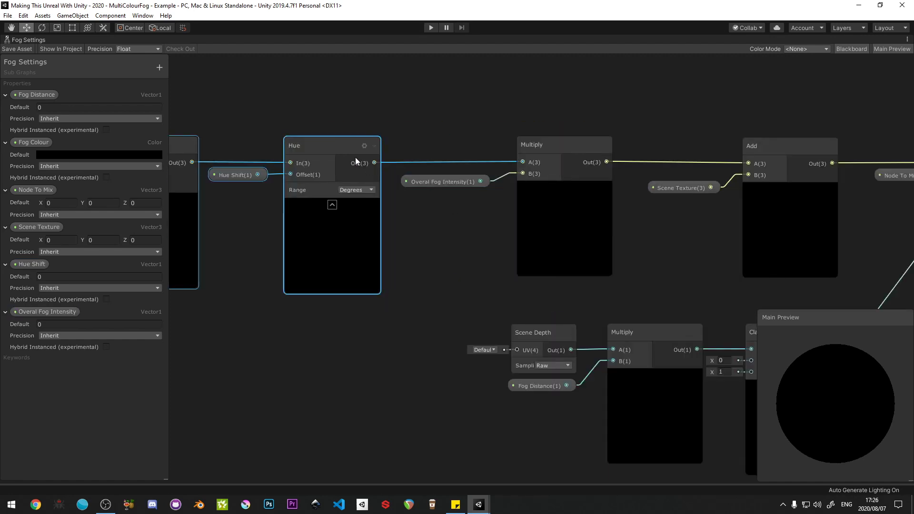
pyautogui.moveTo(347, 153); pyautogui.dragTo(363, 150)
pyautogui.moveTo(447, 184); pyautogui.dragTo(452, 177)
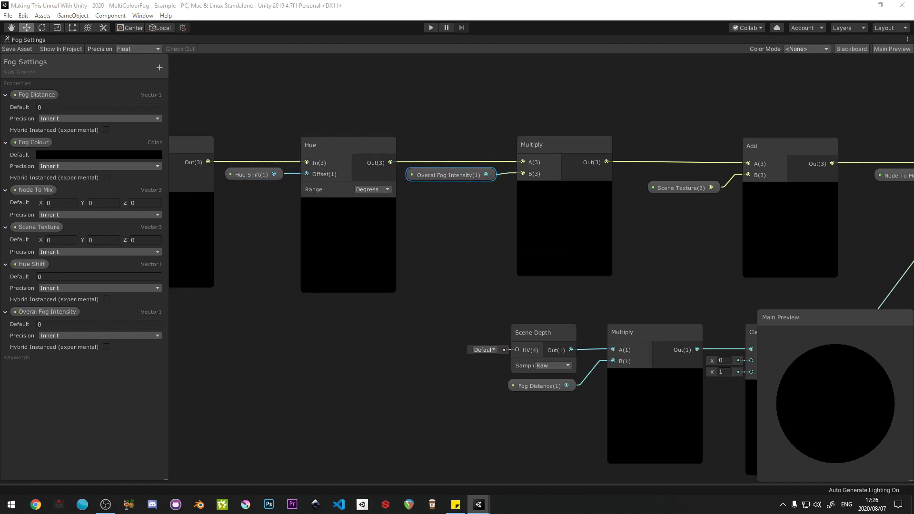
# Step: Group all nodes of the sub graph under the title Fog Stettings
pyautogui.scroll(-5, 351, 332)
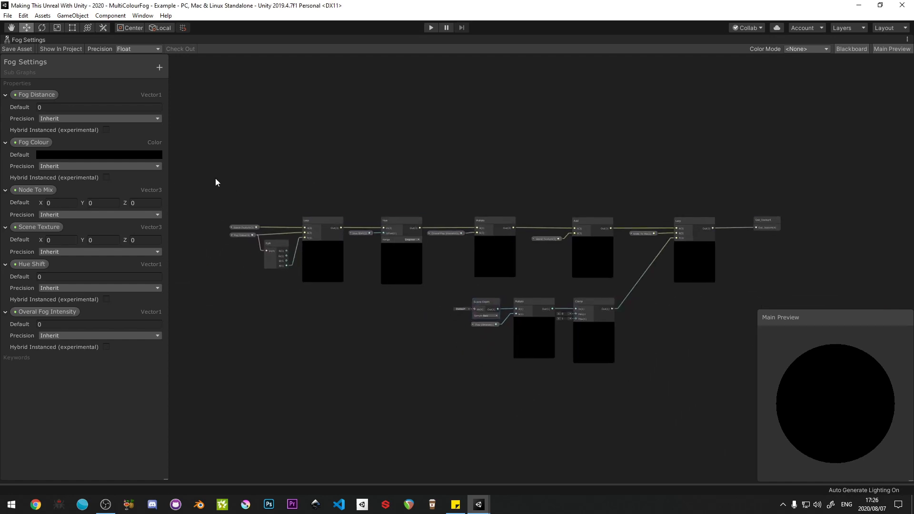
pyautogui.moveTo(214, 177); pyautogui.dragTo(787, 376)
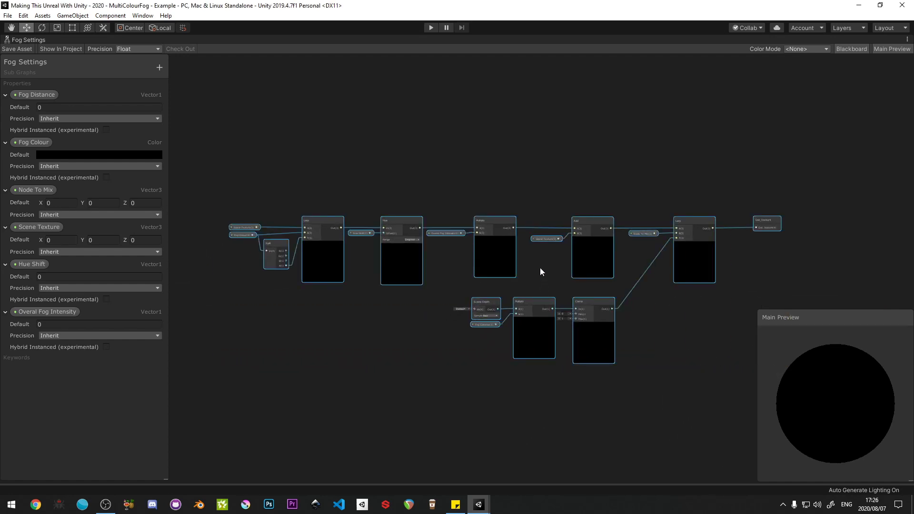
pyautogui.rightClick(593, 227)
pyautogui.click(627, 364)
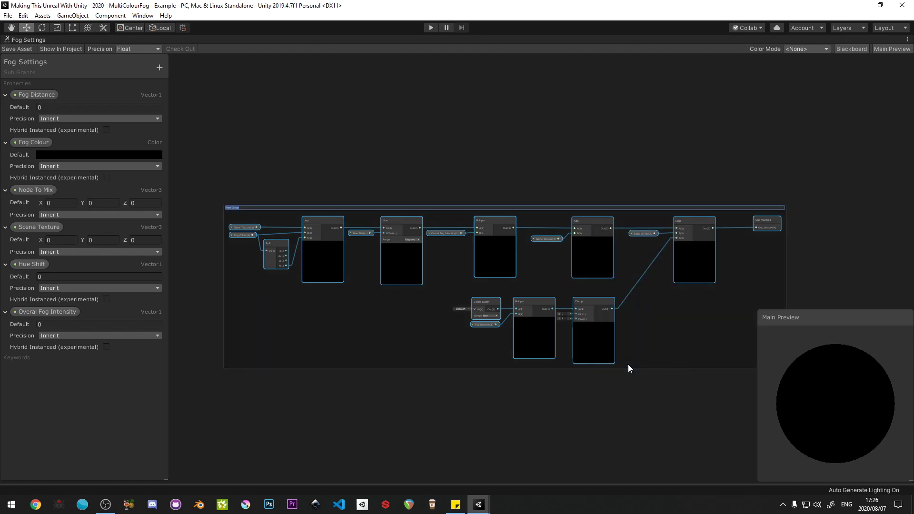
pyautogui.write('Fog Stettings')
pyautogui.press('Return')
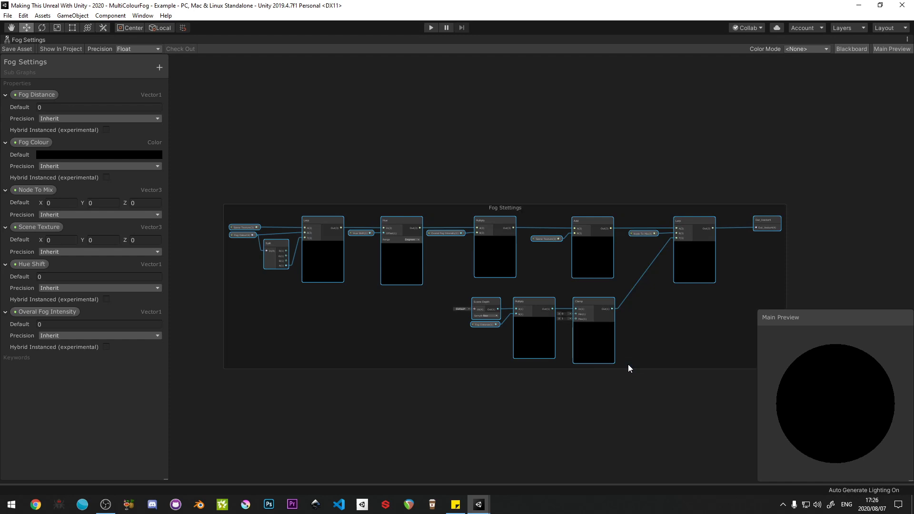
# Step: Close the Fog Settings sub graph and show the sh_StylisedMultiColouredFog graph maximised
pyautogui.click(248, 157)
pyautogui.scroll(5, 237, 202)
pyautogui.scroll(-4, 237, 203)
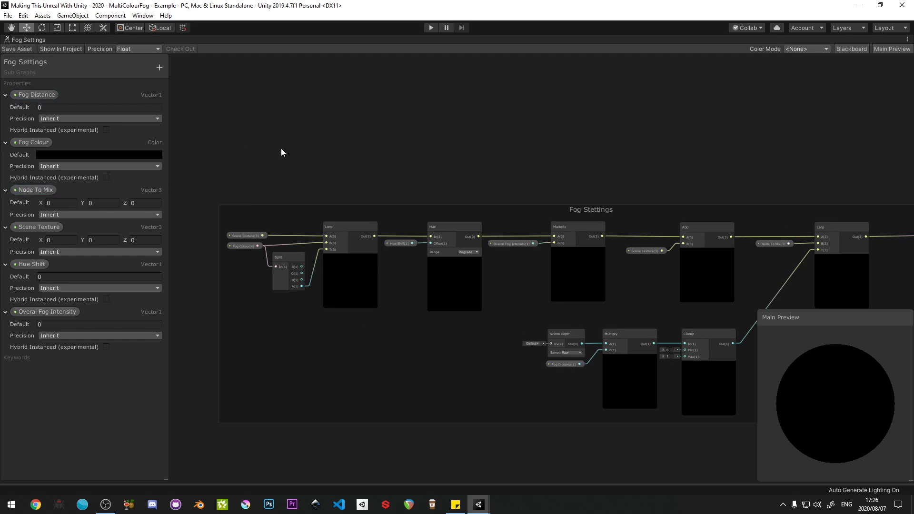
pyautogui.hotkey('shift', 'space')
pyautogui.rightClick(104, 39)
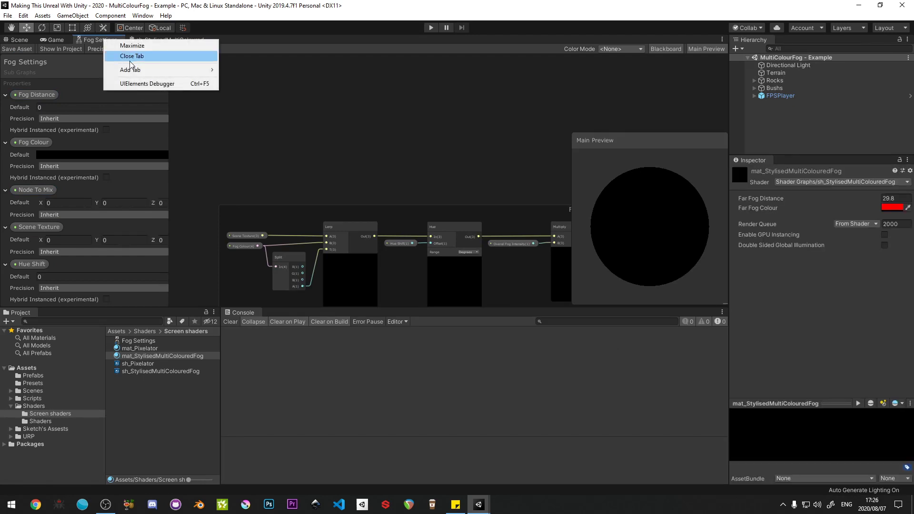
pyautogui.click(131, 58)
pyautogui.hotkey('shift', 'space')
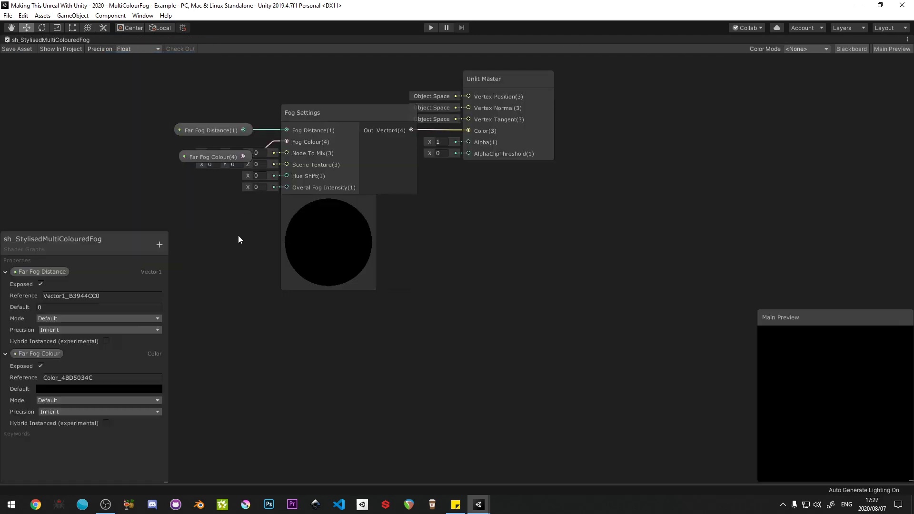
# Step: Move Fog Settings together with Far Fog Distance and Far Fog Colour farther away from Unlit Master
pyautogui.moveTo(248, 106); pyautogui.dragTo(383, 212)
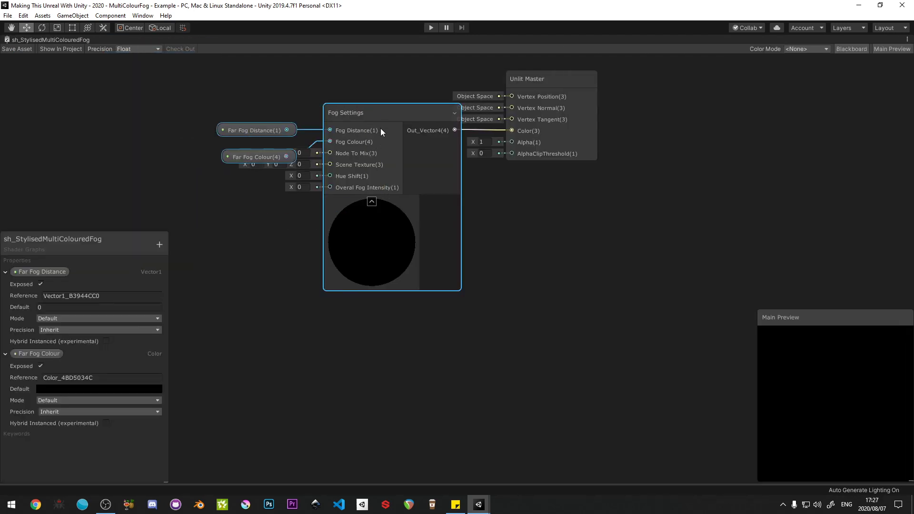
pyautogui.moveTo(381, 127); pyautogui.dragTo(344, 128)
pyautogui.scroll(-2, 285, 198)
pyautogui.moveTo(286, 198); pyautogui.dragTo(337, 201, button='middle')
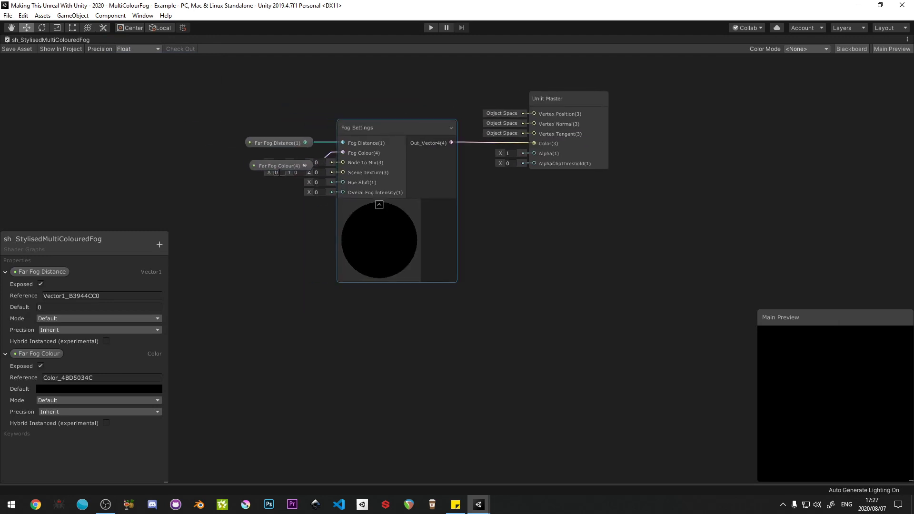
# Step: Stack Far Fog Distance and Far Fog Colour beside Fog Settings, clear of the Node To Mix value fields
pyautogui.moveTo(274, 164); pyautogui.dragTo(266, 155)
pyautogui.scroll(1, 265, 151)
pyautogui.moveTo(244, 118); pyautogui.dragTo(276, 164)
pyautogui.moveTo(279, 157); pyautogui.dragTo(268, 149)
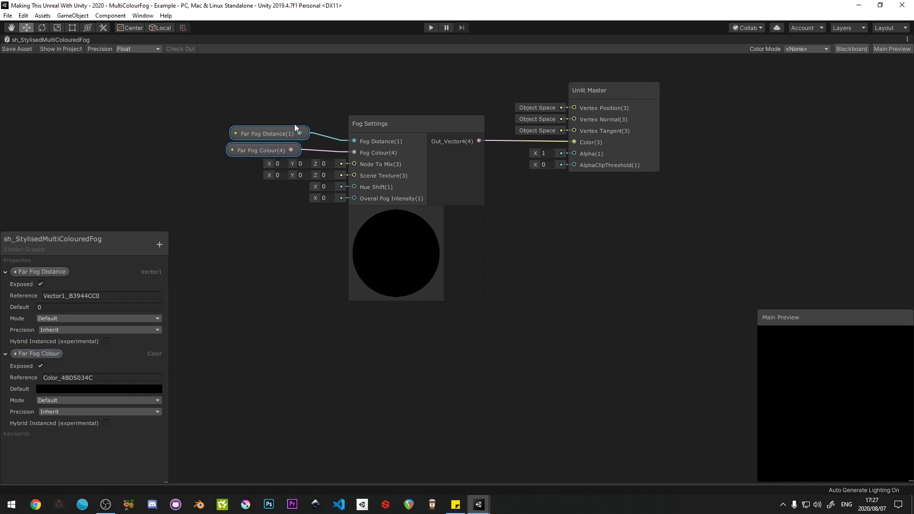
pyautogui.click(256, 147)
pyautogui.click(291, 132)
pyautogui.click(348, 141)
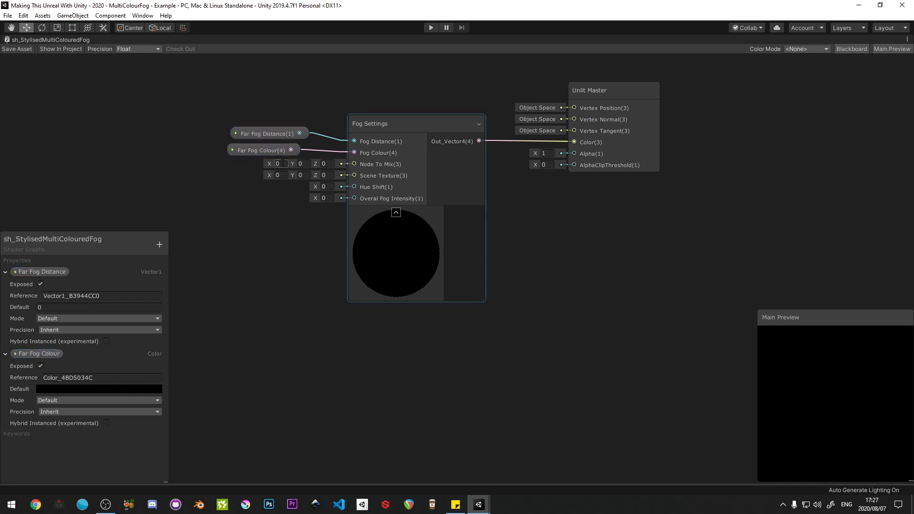
pyautogui.click(288, 189)
# Step: Enlarge the blackboard, add a Texture2D property named Scene texture and save the shader asset
pyautogui.moveTo(76, 243); pyautogui.dragTo(58, 61)
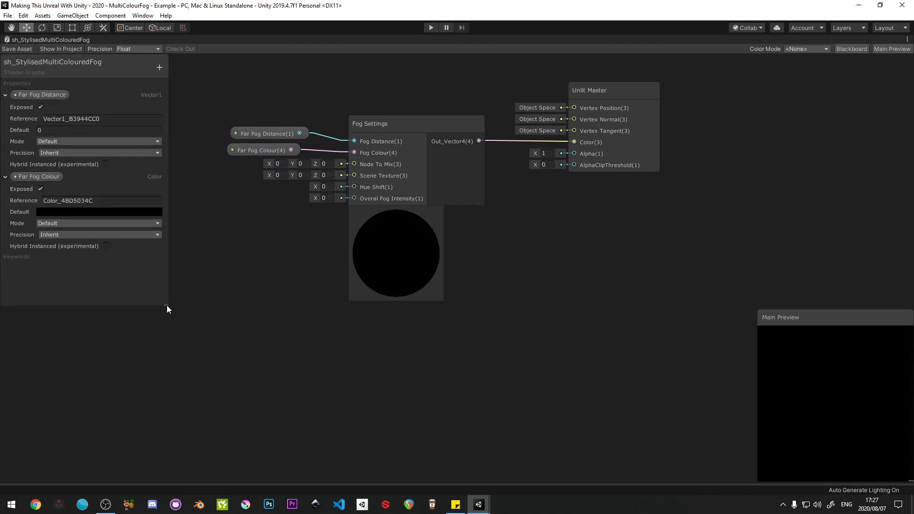
pyautogui.moveTo(166, 305); pyautogui.dragTo(159, 478)
pyautogui.click(156, 67)
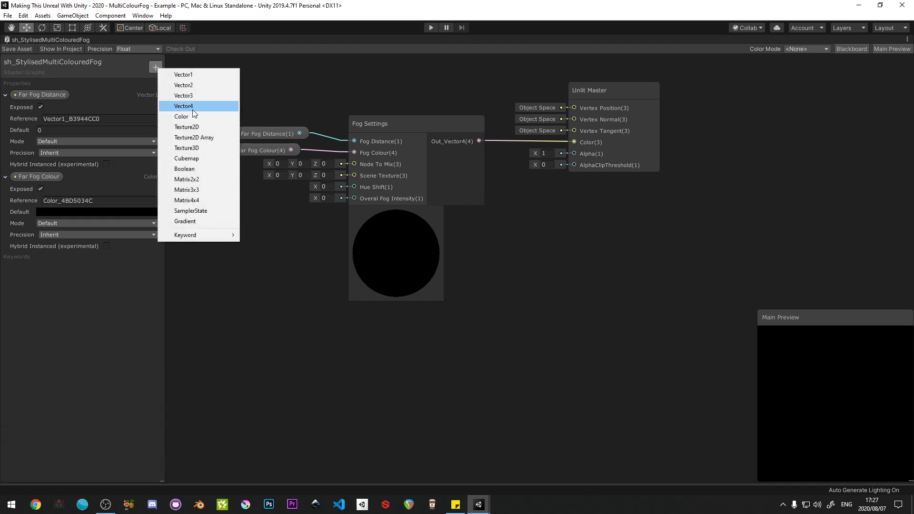
pyautogui.click(187, 127)
pyautogui.write('Sc')
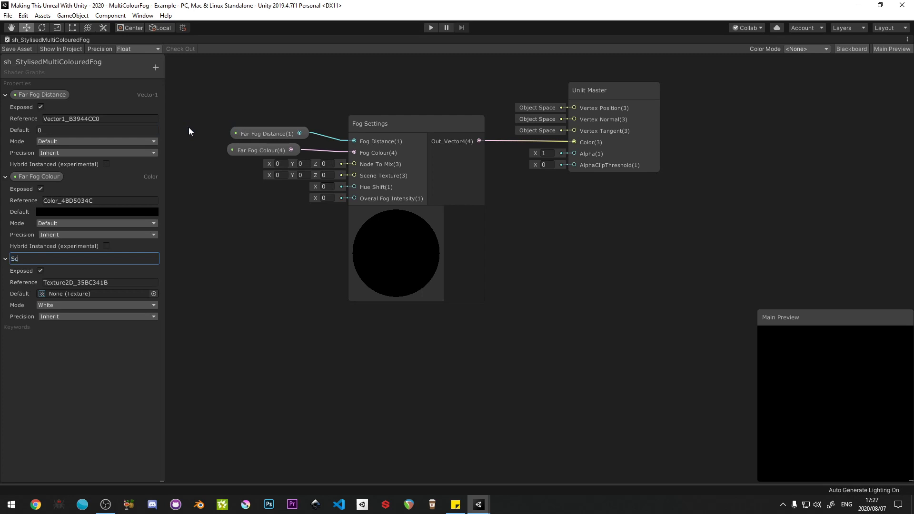
pyautogui.write('ene texture')
pyautogui.press('Return')
pyautogui.click(11, 49)
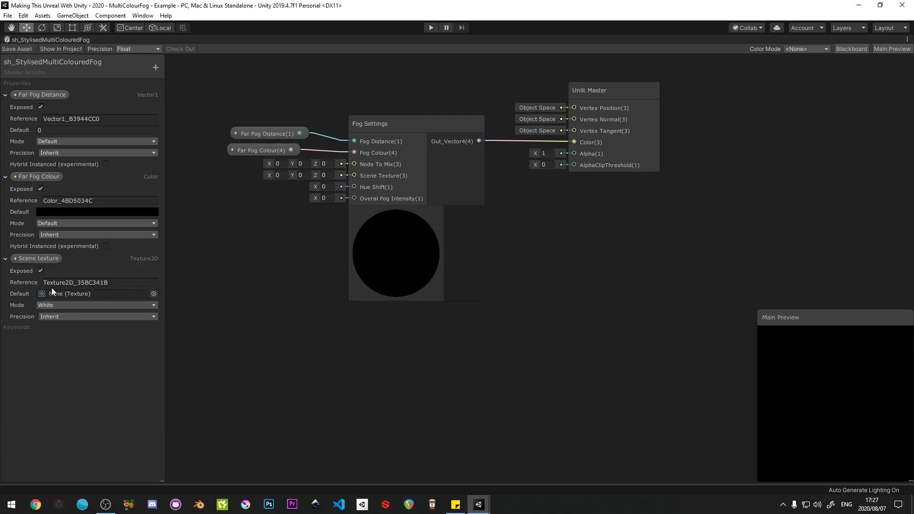
# Step: Set the Scene texture property's reference to _MainTex and save the shader asset
pyautogui.click(73, 282)
pyautogui.write('_maintex')
pyautogui.doubleClick(65, 282)
pyautogui.write('_MainTex')
pyautogui.click(157, 260)
pyautogui.click(20, 49)
# Step: Place Scene texture in the graph and create a Sample Texture 2D node fed by it
pyautogui.moveTo(305, 249); pyautogui.dragTo(359, 243, button='middle')
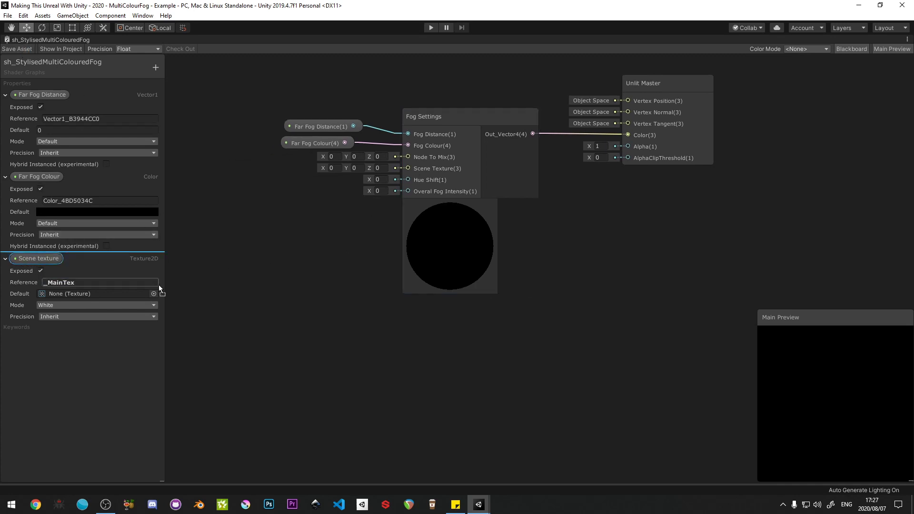
pyautogui.moveTo(38, 258); pyautogui.dragTo(213, 206)
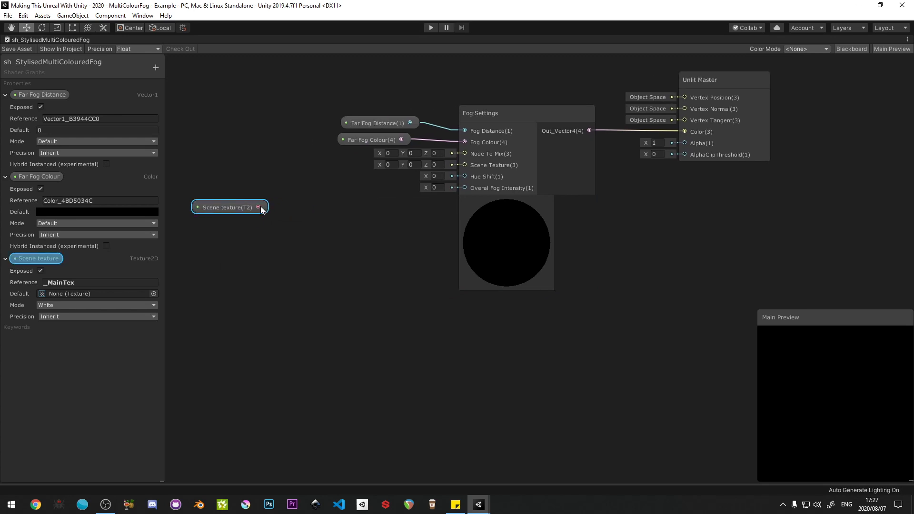
pyautogui.click(288, 206)
pyautogui.press('space')
pyautogui.write('sample')
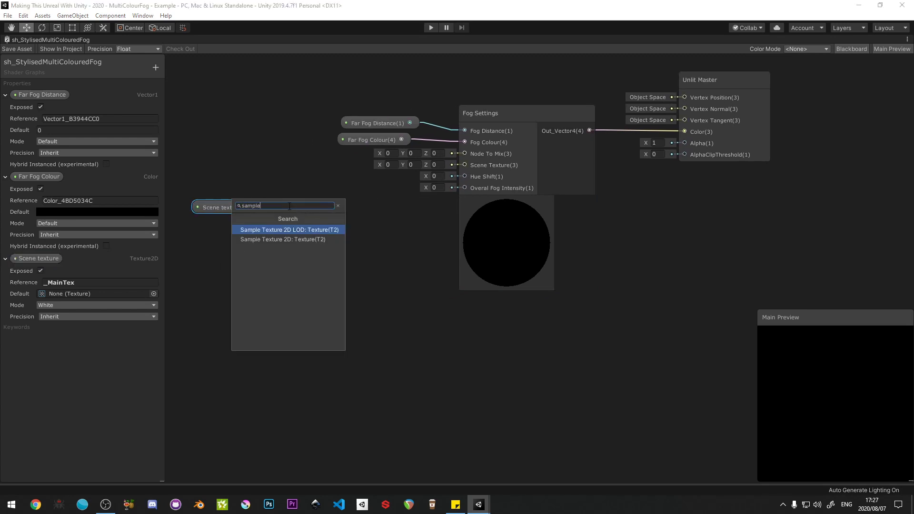
pyautogui.click(290, 239)
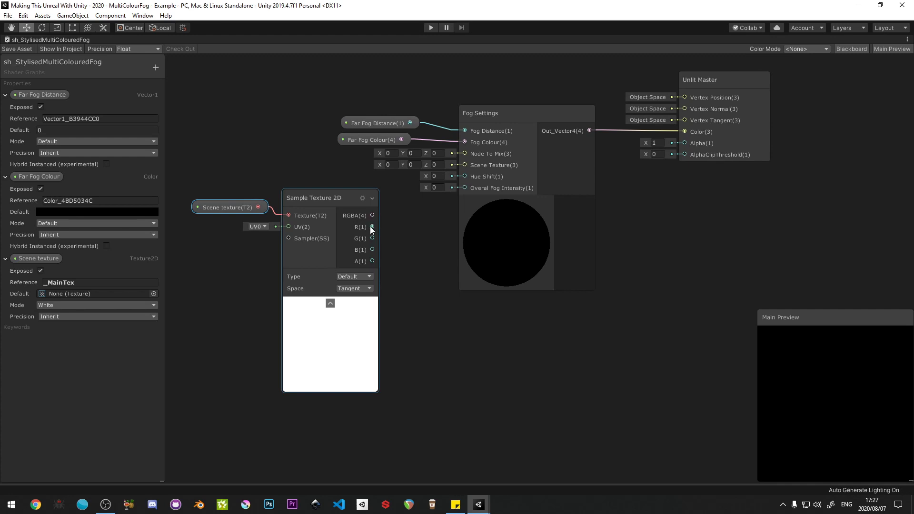
# Step: Align Sample Texture 2D with Scene texture and move the pair away from Fog Settings to leave room for another node
pyautogui.moveTo(325, 203); pyautogui.dragTo(327, 195)
pyautogui.moveTo(217, 184); pyautogui.dragTo(328, 244)
pyautogui.moveTo(372, 257); pyautogui.dragTo(506, 262, button='middle')
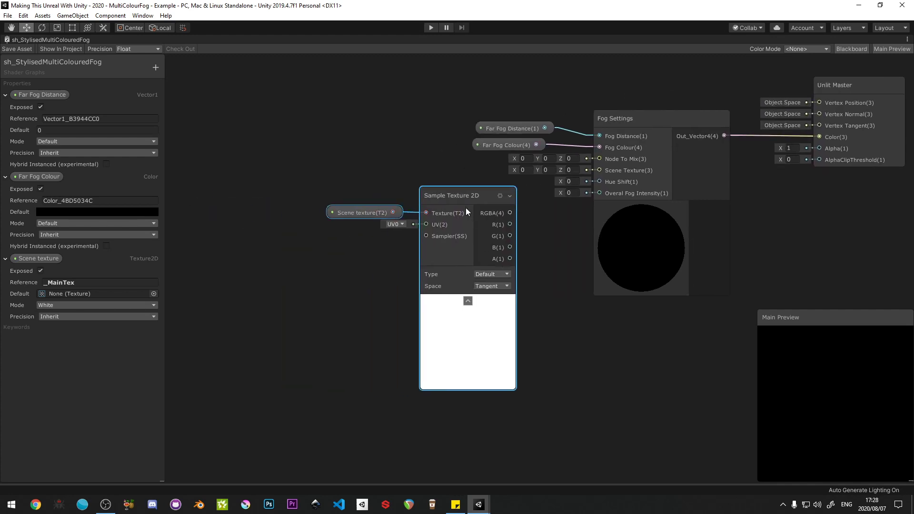
pyautogui.moveTo(458, 205); pyautogui.dragTo(270, 199)
pyautogui.moveTo(481, 213); pyautogui.dragTo(500, 203, button='middle')
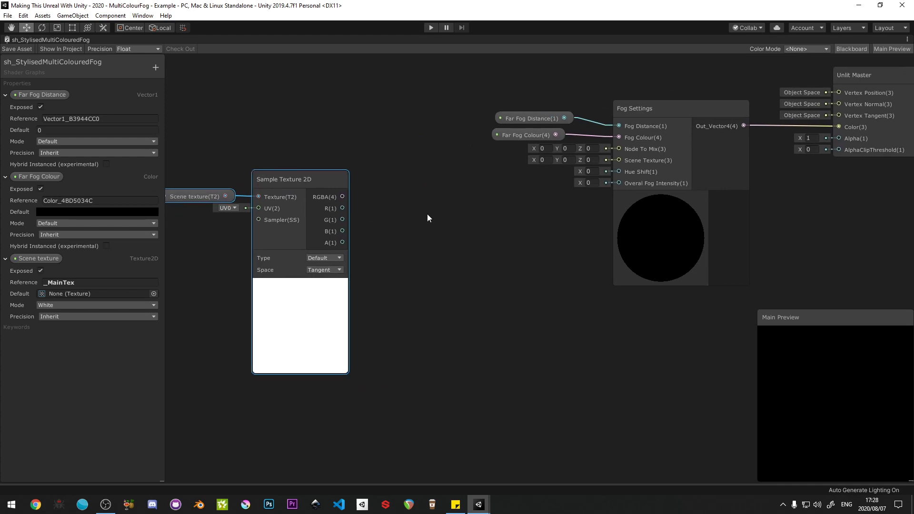
# Step: Feed Sample Texture 2D's R, G and B outputs into a new Combine node and connect its RGB output to Fog Settings' Scene Texture input
pyautogui.moveTo(342, 208); pyautogui.dragTo(400, 206)
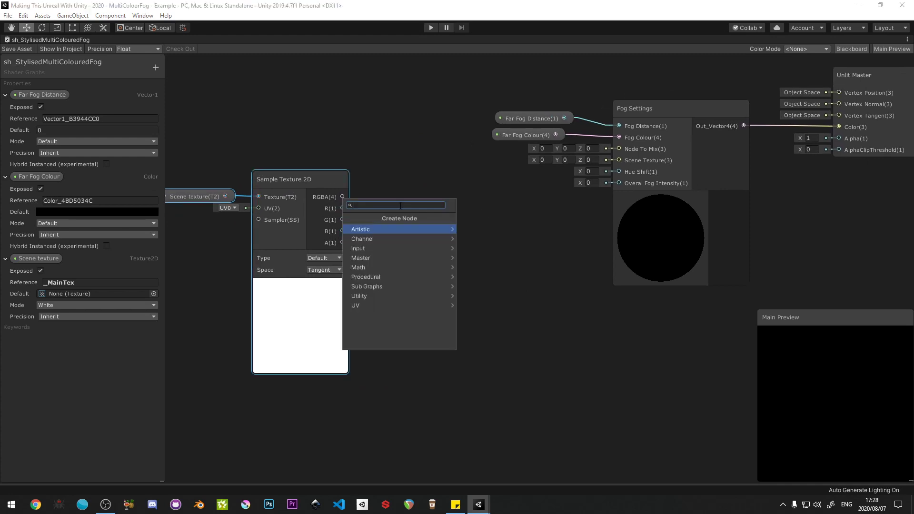
pyautogui.write('com')
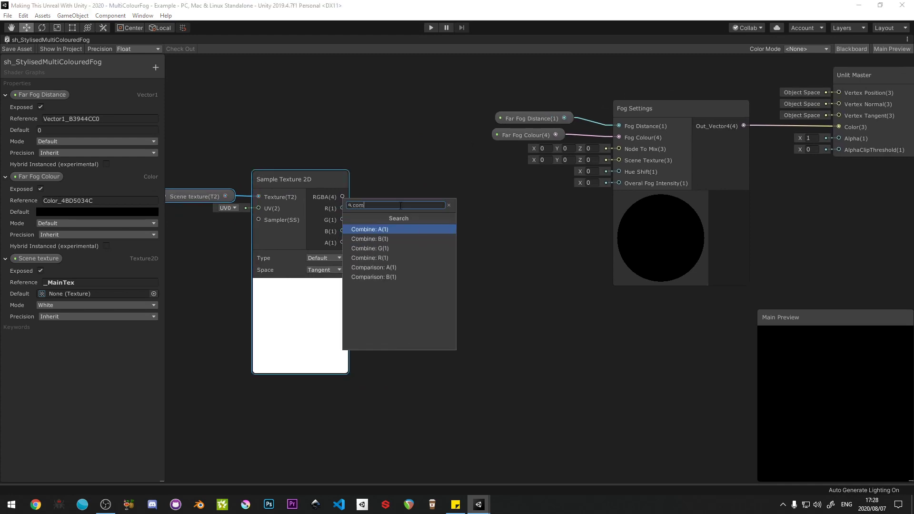
pyautogui.click(378, 258)
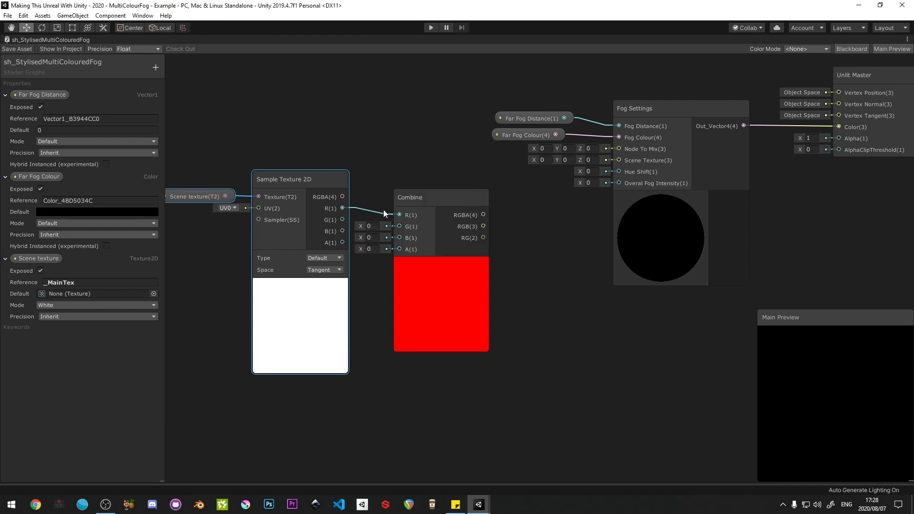
pyautogui.moveTo(342, 219); pyautogui.dragTo(402, 230)
pyautogui.moveTo(511, 222); pyautogui.dragTo(427, 222, button='middle')
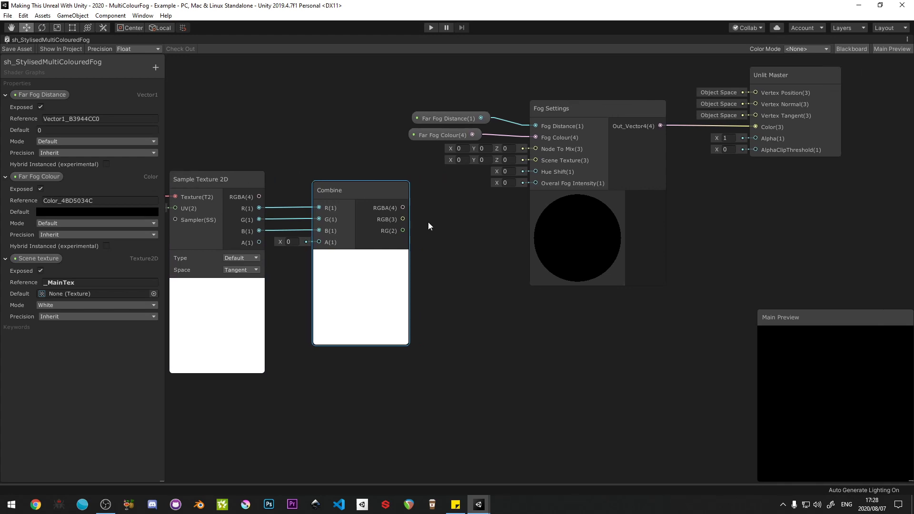
pyautogui.moveTo(403, 219); pyautogui.dragTo(415, 212)
pyautogui.moveTo(466, 184); pyautogui.dragTo(535, 160)
# Step: Raise the texture sampling nodes towards the Scene Texture input and align Far Fog Distance and Far Fog Colour with their Fog Settings inputs
pyautogui.moveTo(366, 124); pyautogui.dragTo(435, 113, button='middle')
pyautogui.moveTo(183, 166); pyautogui.dragTo(483, 332)
pyautogui.moveTo(429, 173); pyautogui.dragTo(418, 116)
pyautogui.moveTo(492, 179); pyautogui.dragTo(396, 214, button='middle')
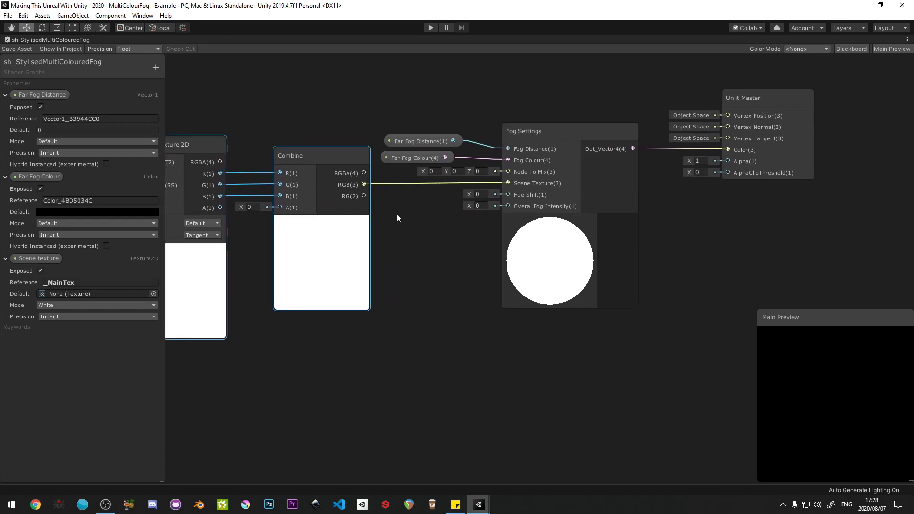
pyautogui.moveTo(399, 126); pyautogui.dragTo(415, 164)
pyautogui.click(431, 236)
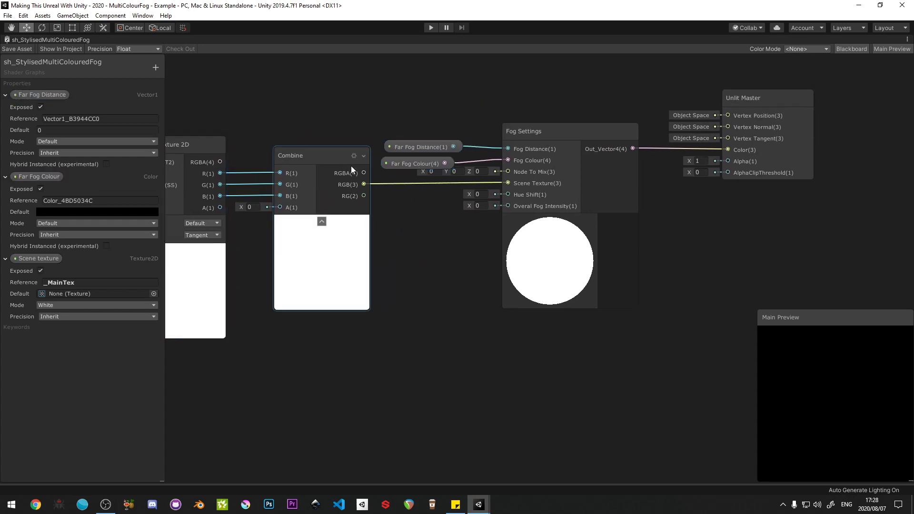
# Step: Add a Vector1 property named Hue shift and connect its node to Fog Settings' Hue Shift input, placing it alongside
pyautogui.click(156, 67)
pyautogui.click(180, 77)
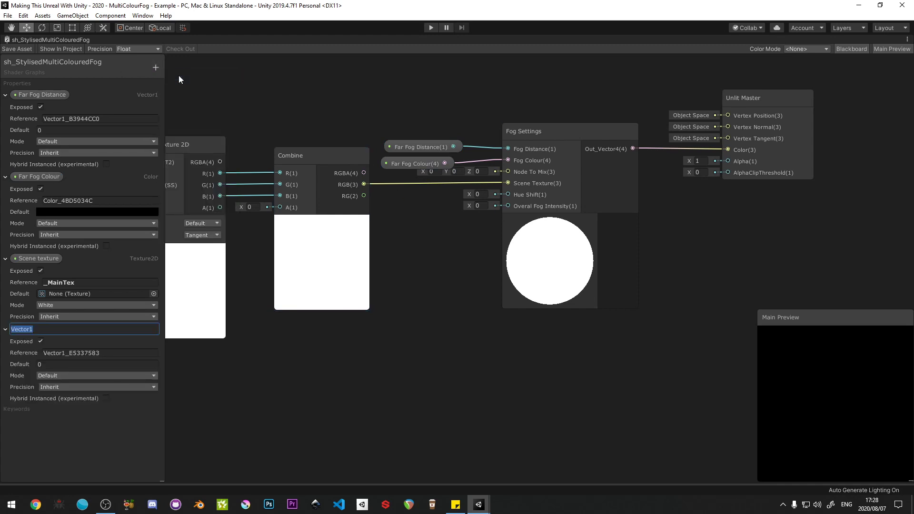
pyautogui.write('Hue shift')
pyautogui.press('Return')
pyautogui.moveTo(29, 328); pyautogui.dragTo(508, 194)
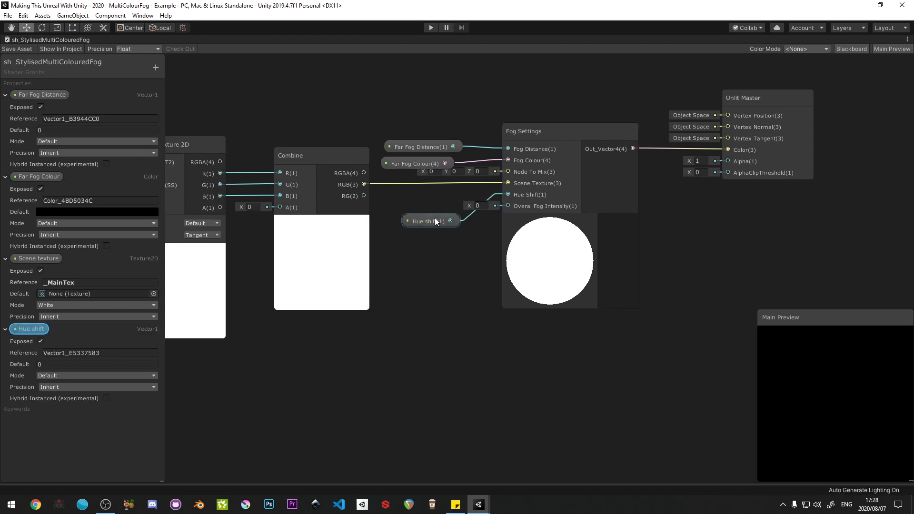
pyautogui.moveTo(434, 219); pyautogui.dragTo(434, 196)
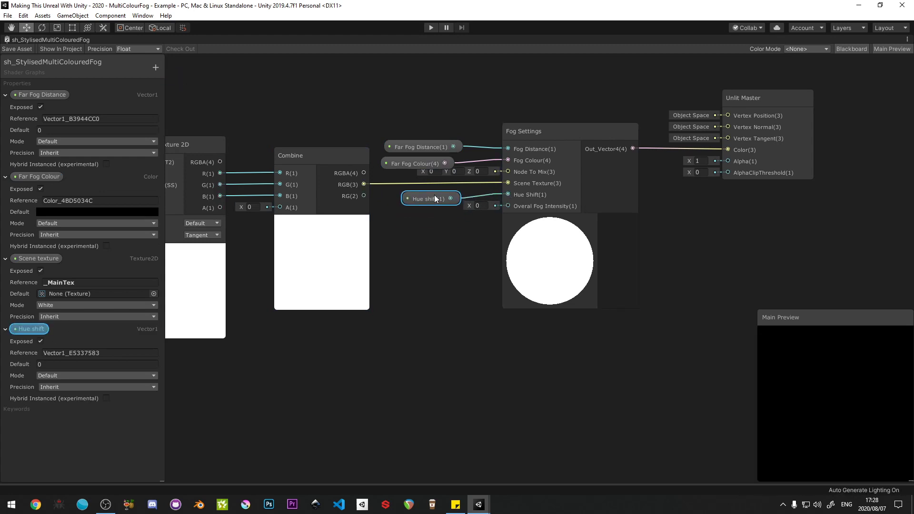
# Step: Add a Vector1 property named Overal Fog Density and connect its node to Fog Settings' Overal Fog Intensity input
pyautogui.click(155, 68)
pyautogui.click(201, 75)
pyautogui.write('O')
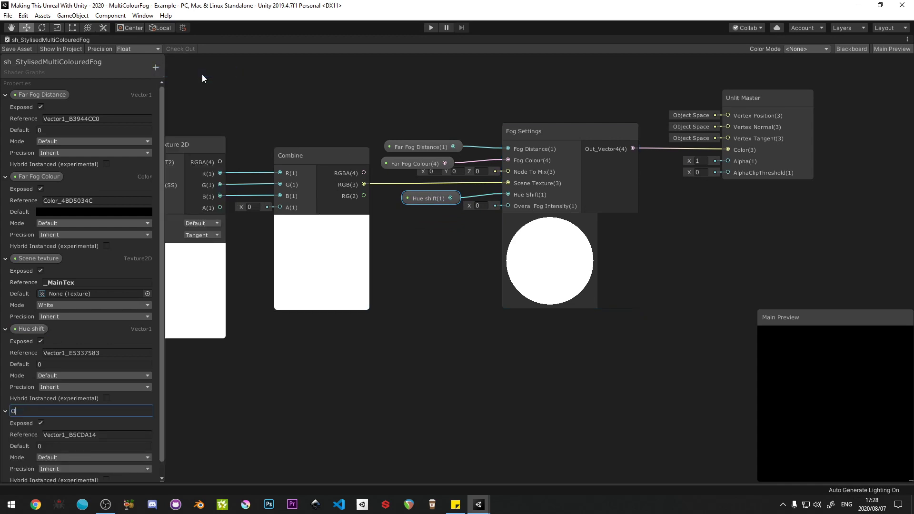
pyautogui.write('veral Fog Densityu')
pyautogui.press('Return')
pyautogui.moveTo(50, 411); pyautogui.dragTo(416, 339)
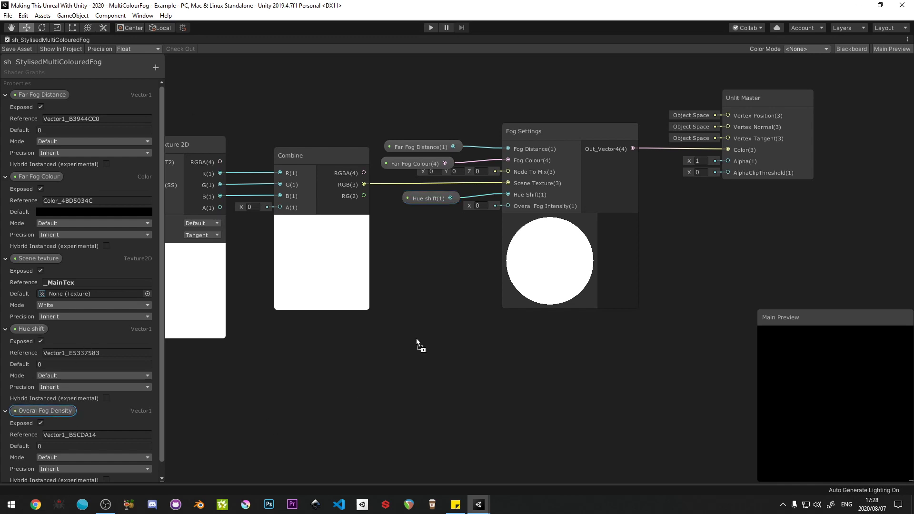
pyautogui.moveTo(406, 213); pyautogui.dragTo(405, 214)
pyautogui.moveTo(481, 221); pyautogui.dragTo(507, 206)
# Step: Move Scene texture, Sample Texture 2D and Combine away from Fog Settings and group them under the title DO NOT TOUCH
pyautogui.scroll(-4, 435, 218)
pyautogui.scroll(4, 232, 147)
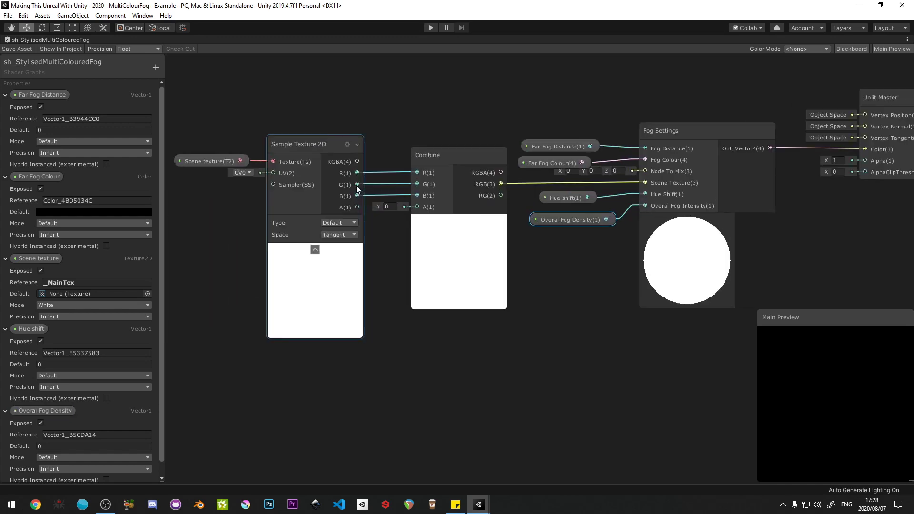
pyautogui.scroll(-2, 229, 144)
pyautogui.moveTo(228, 135); pyautogui.dragTo(431, 149, button='middle')
pyautogui.moveTo(309, 96); pyautogui.dragTo(569, 268)
pyautogui.moveTo(561, 170); pyautogui.dragTo(342, 160)
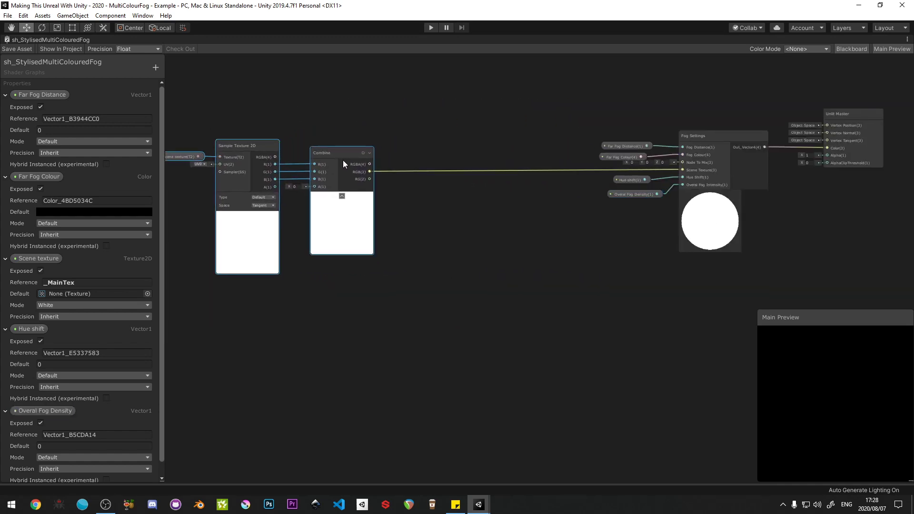
pyautogui.rightClick(341, 158)
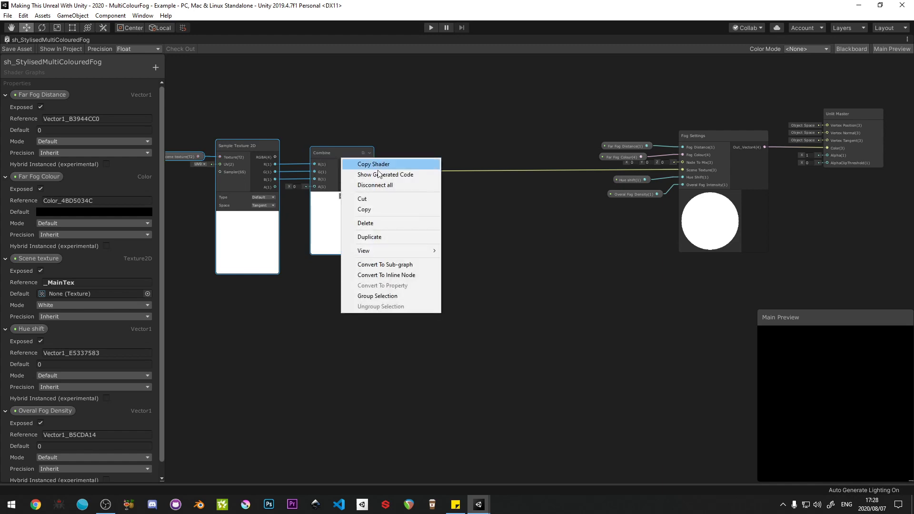
pyautogui.click(378, 296)
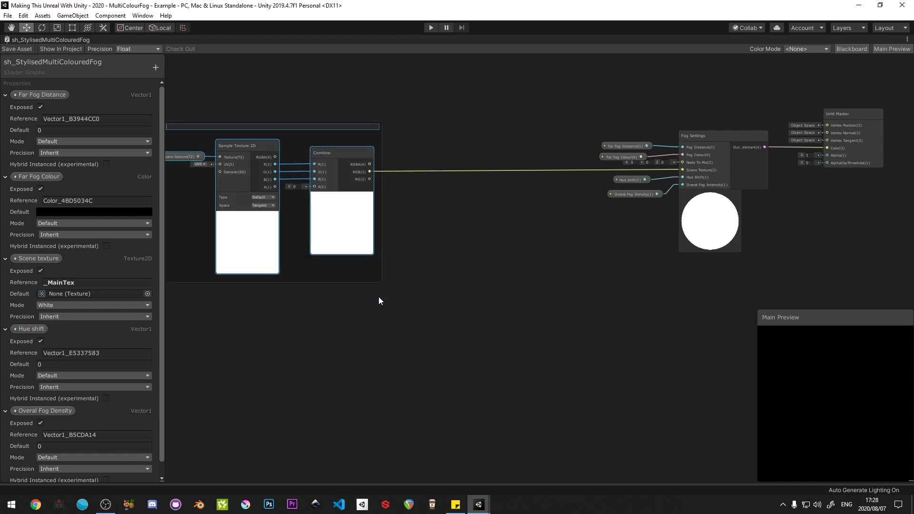
pyautogui.write('DO NOT TOUCH')
pyautogui.press('Return')
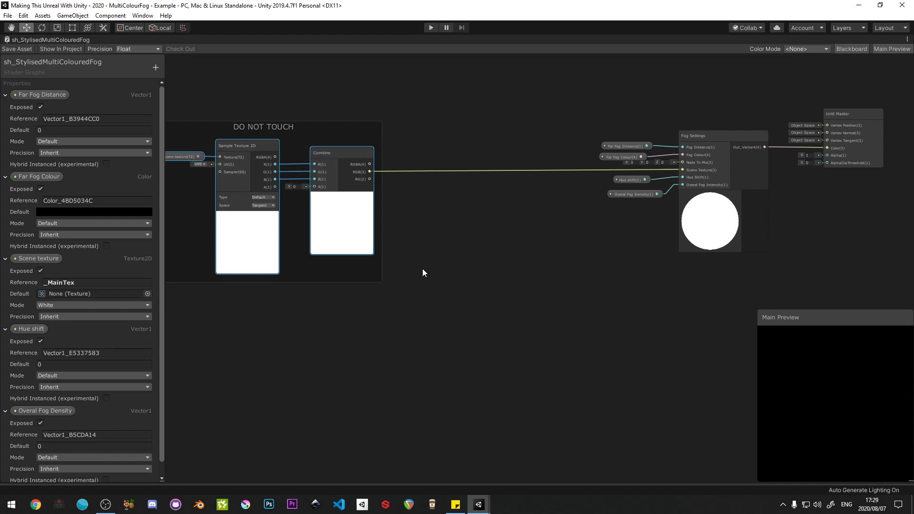
# Step: Save the fog shader graph, restore it from its maximised view and show the Game view
pyautogui.moveTo(422, 223); pyautogui.dragTo(478, 228, button='middle')
pyautogui.scroll(3, 361, 151)
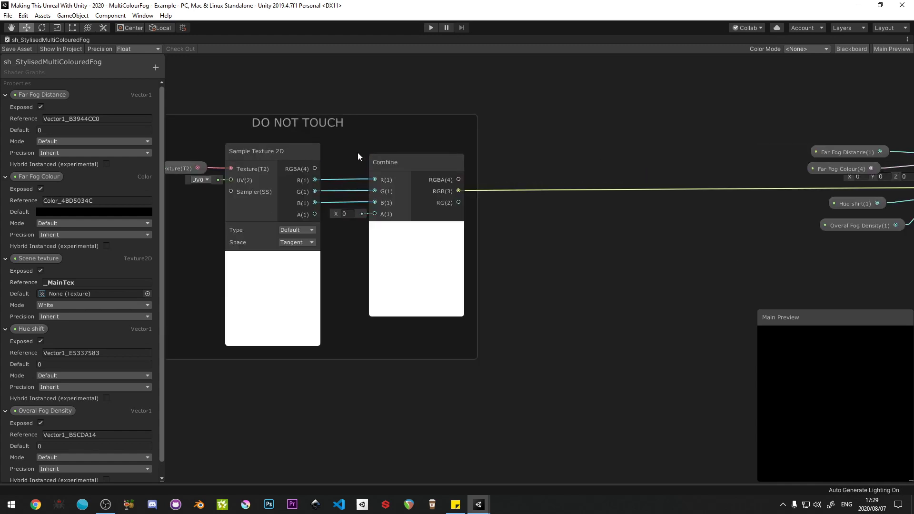
pyautogui.scroll(-2, 314, 181)
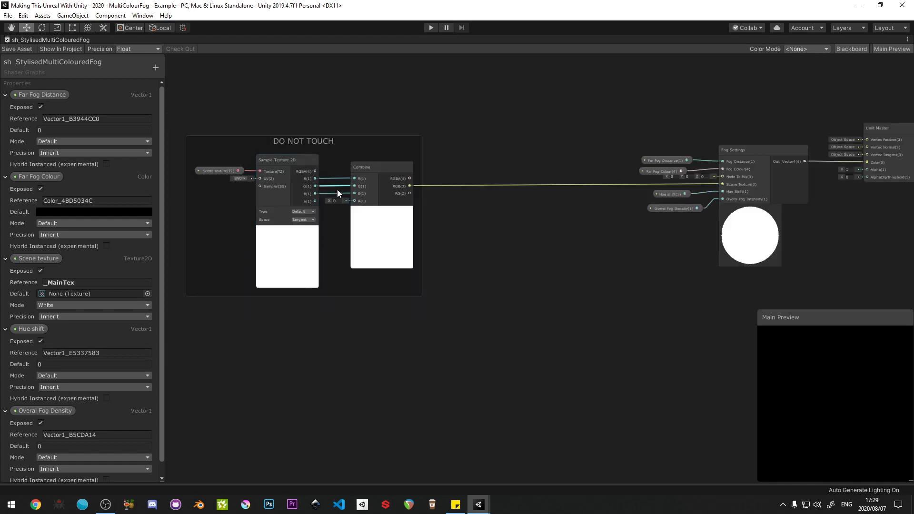
pyautogui.moveTo(627, 192); pyautogui.dragTo(598, 185, button='middle')
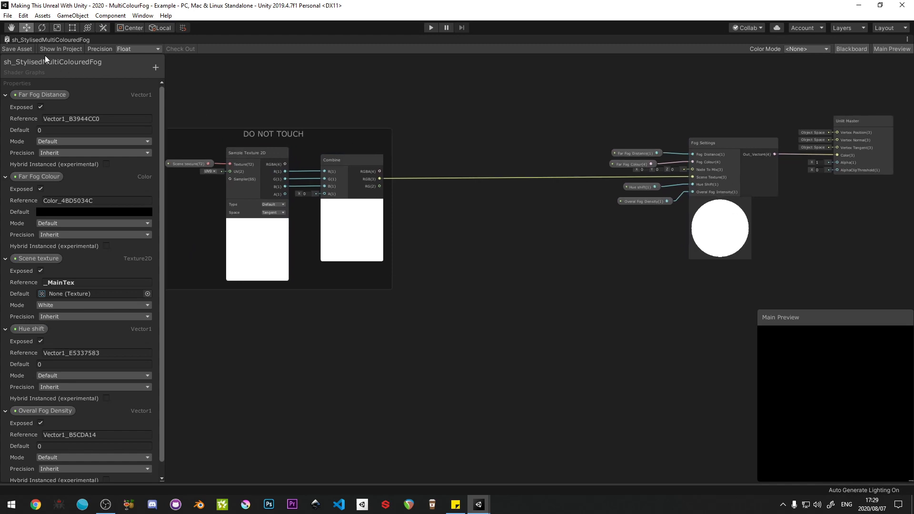
pyautogui.hotkey('shift', 'space')
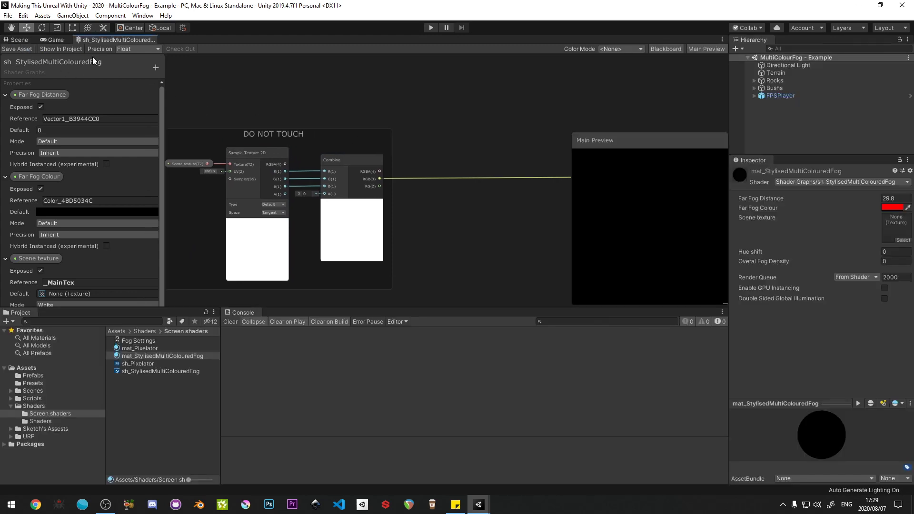
pyautogui.click(52, 41)
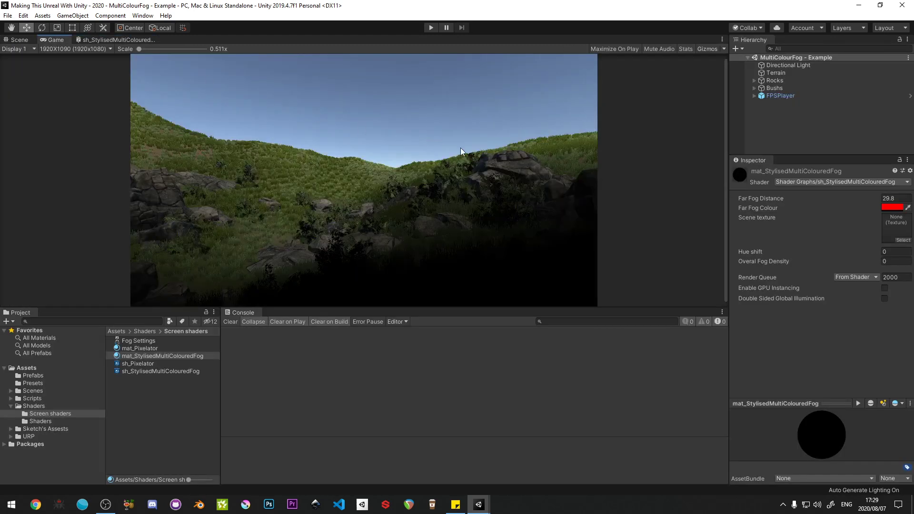
# Step: Set the fog material's Far Fog Colour alpha to 255 and its Far Fog Distance to about 38.9
pyautogui.moveTo(745, 197); pyautogui.dragTo(92, 208)
pyautogui.click(891, 207)
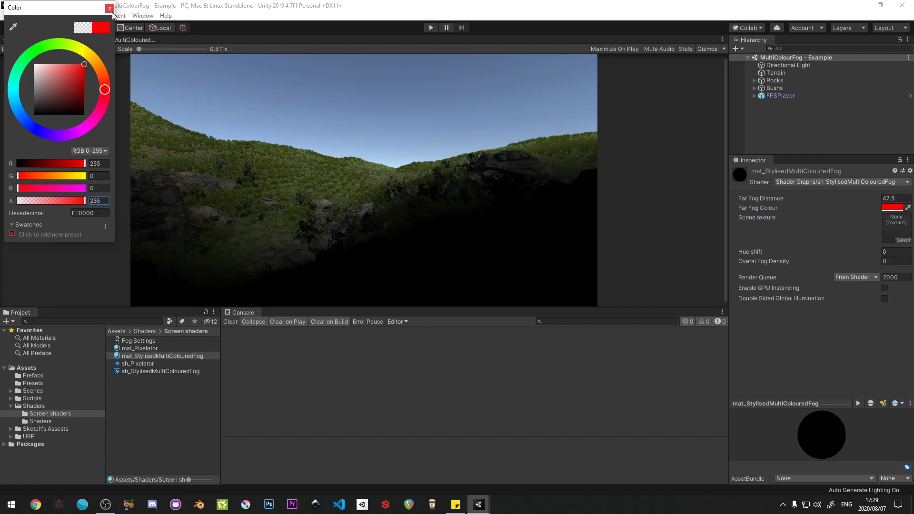
pyautogui.click(741, 176)
pyautogui.moveTo(868, 198); pyautogui.dragTo(844, 200)
pyautogui.moveTo(867, 250); pyautogui.dragTo(836, 238)
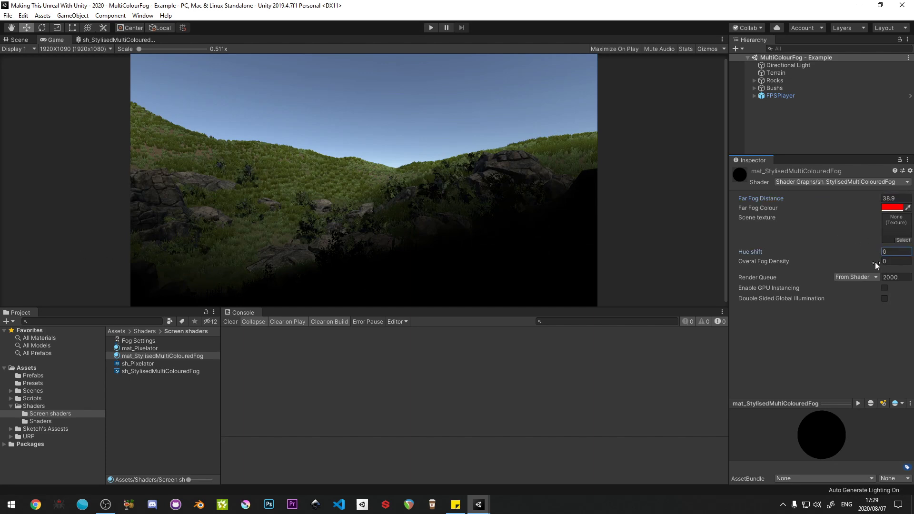
# Step: Set the fog material's Overal Fog Density to 1 and adjust its Far Fog Distance to about 54.49
pyautogui.moveTo(875, 261); pyautogui.dragTo(906, 269)
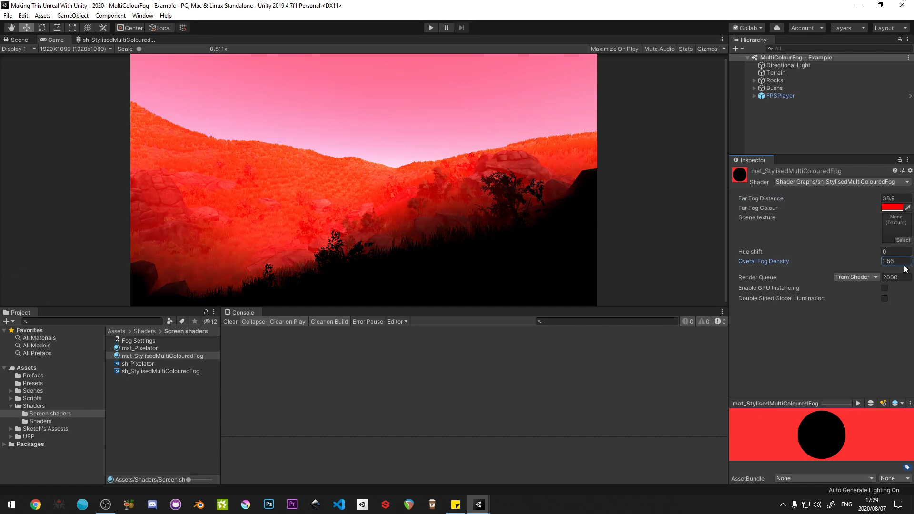
pyautogui.click(899, 263)
pyautogui.write('1')
pyautogui.press('Tab')
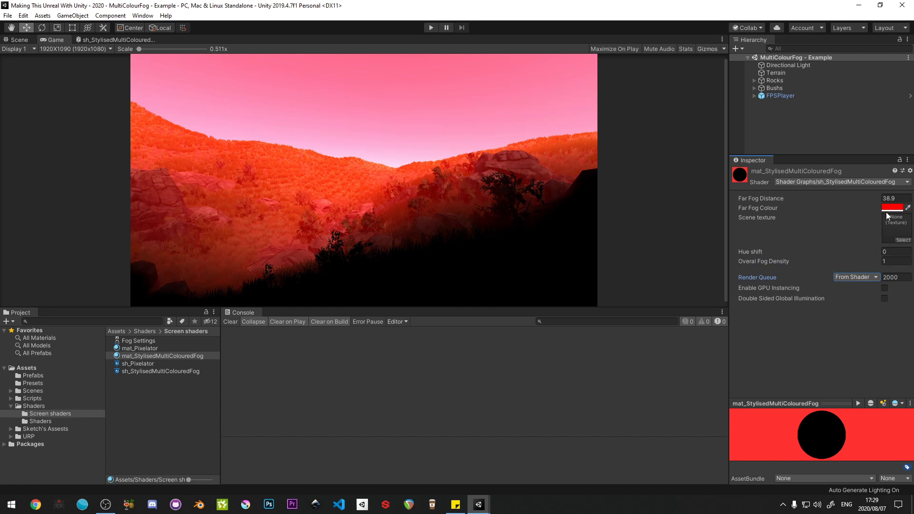
pyautogui.moveTo(879, 203); pyautogui.dragTo(349, 192)
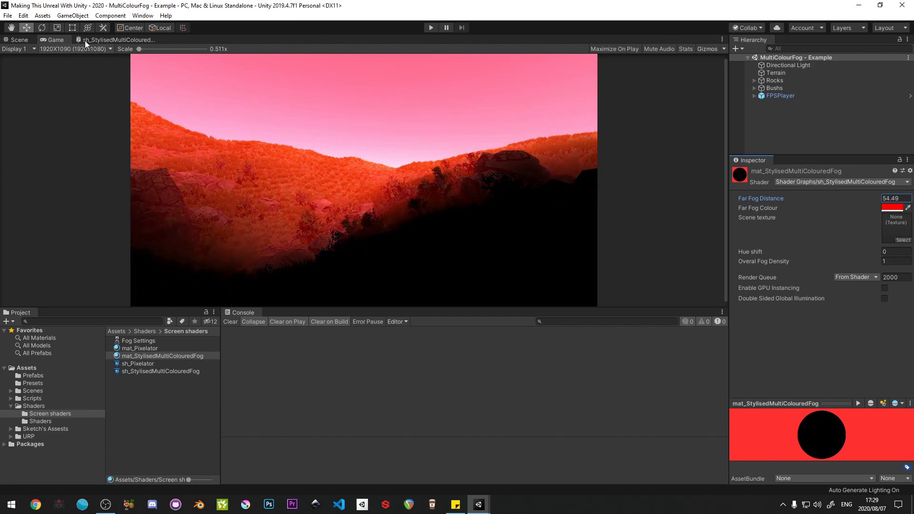
# Step: Connect Combine's RGB output to Fog Settings' Node To Mix input, save the graph and return to the Game view
pyautogui.click(98, 40)
pyautogui.hotkey('shift', 'space')
pyautogui.scroll(3, 470, 184)
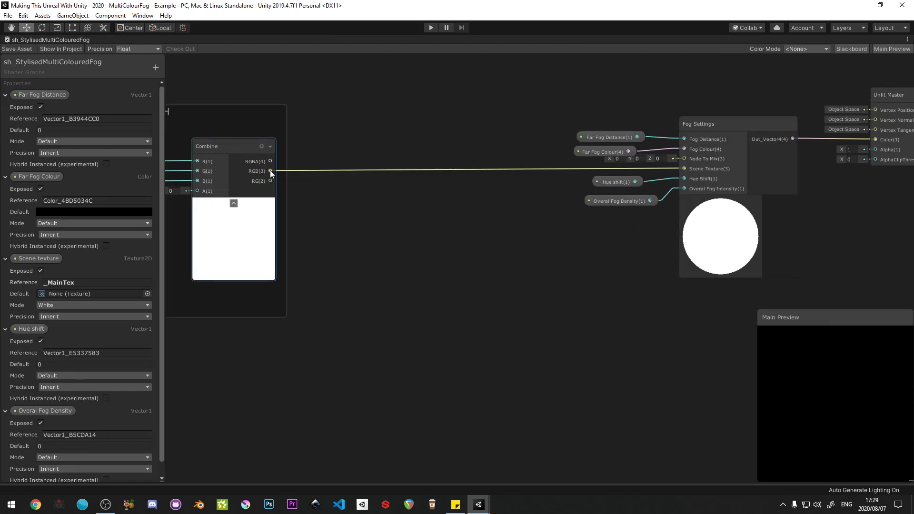
pyautogui.moveTo(270, 171); pyautogui.dragTo(684, 159)
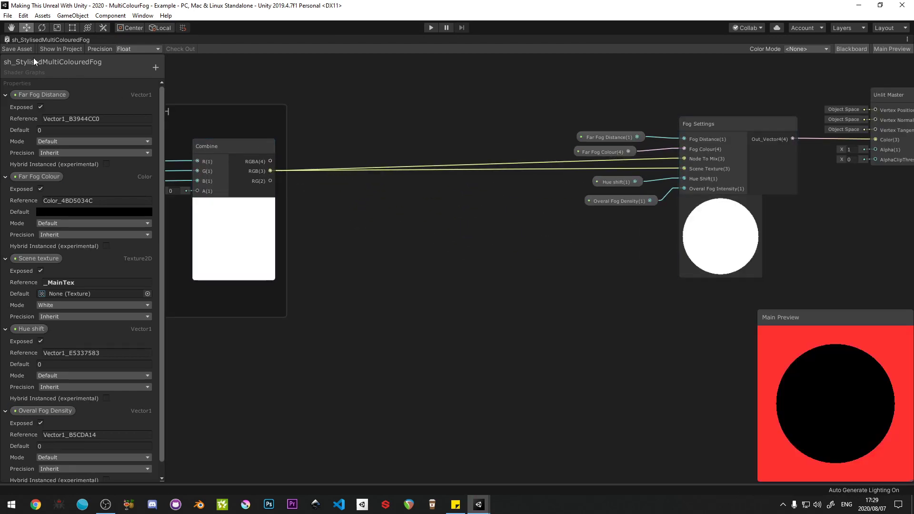
pyautogui.hotkey('shift', 'space')
pyautogui.click(56, 40)
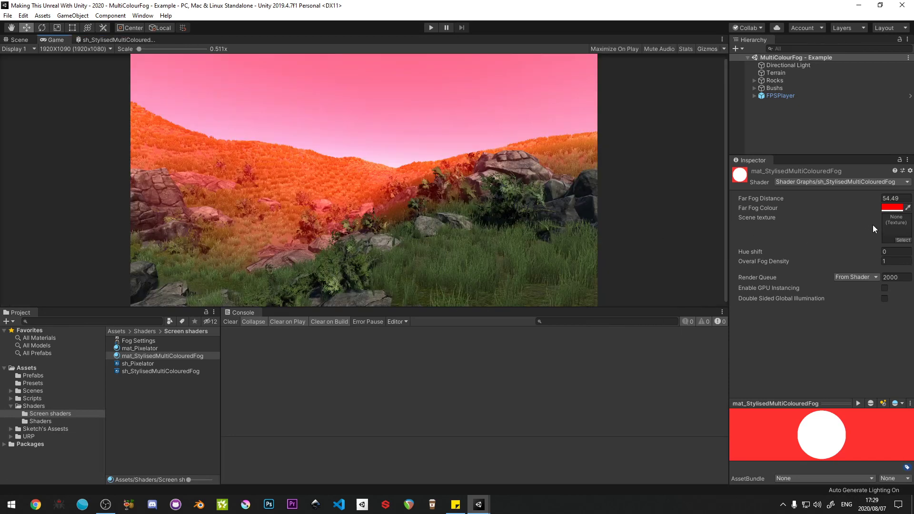
# Step: Set the fog material's Far Fog Distance to 100, test other Overal Fog Density values and reset the density to 1
pyautogui.moveTo(875, 198); pyautogui.dragTo(297, 254)
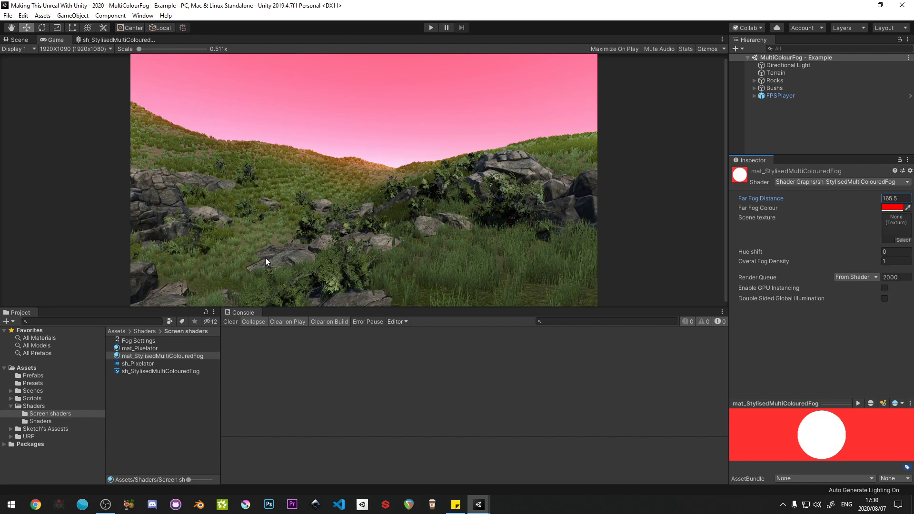
pyautogui.moveTo(239, 264); pyautogui.dragTo(187, 262)
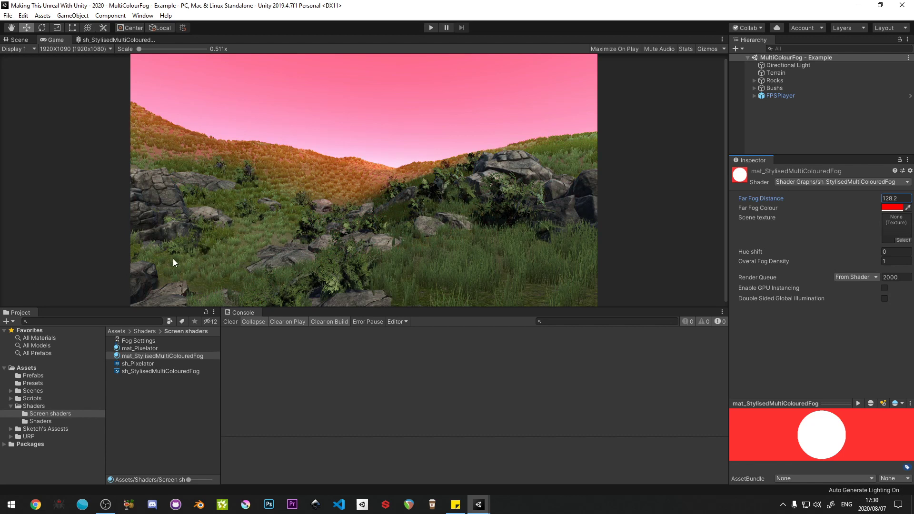
pyautogui.write('100')
pyautogui.press('Return')
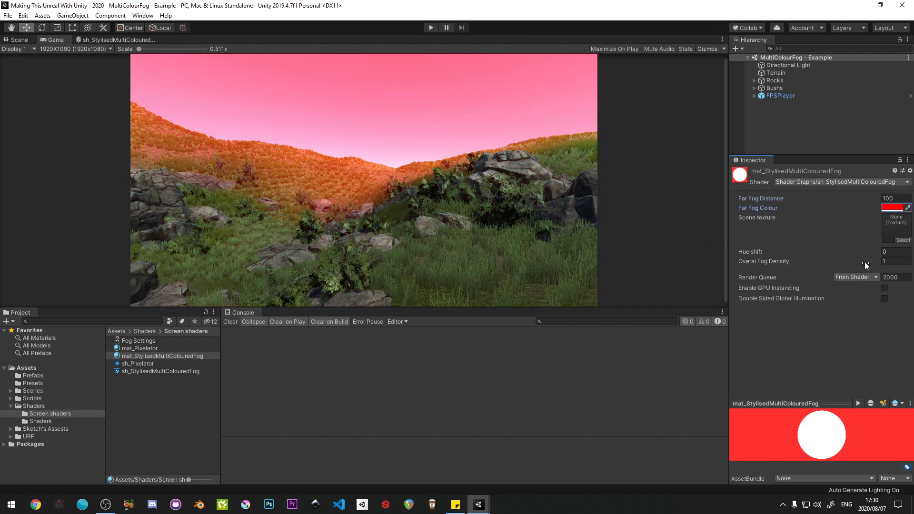
pyautogui.moveTo(874, 262); pyautogui.dragTo(204, 256)
pyautogui.write('1')
pyautogui.click(774, 128)
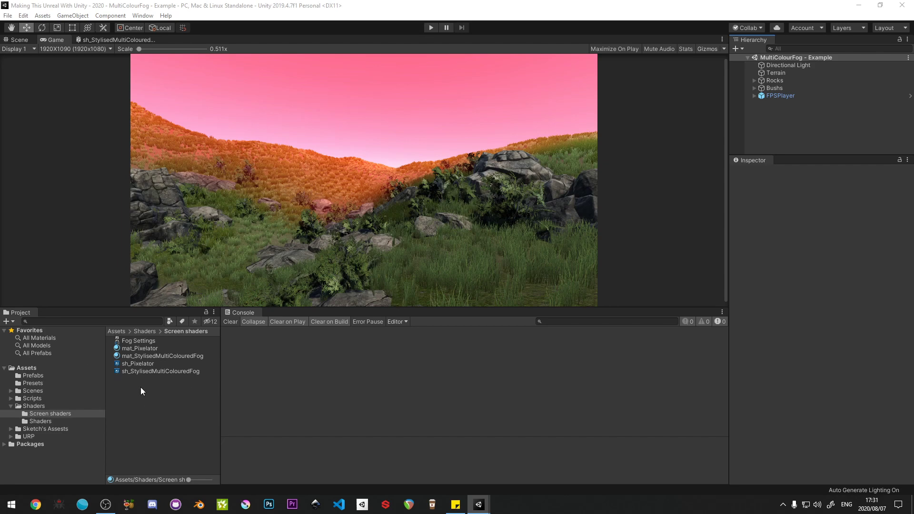
# Step: Create a shader Sub Graph named VerticalHueShift in the Screen shaders folder
pyautogui.rightClick(135, 426)
pyautogui.moveTo(190, 189)
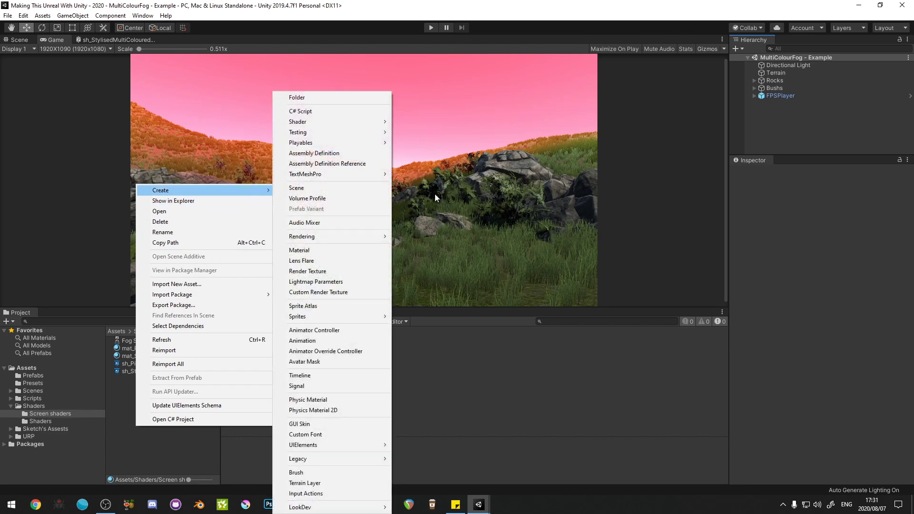
pyautogui.moveTo(333, 123)
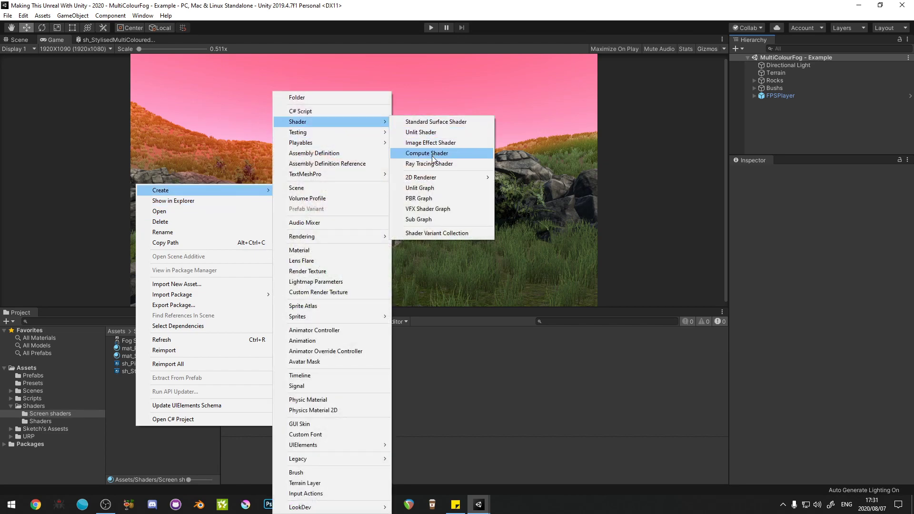
pyautogui.click(423, 219)
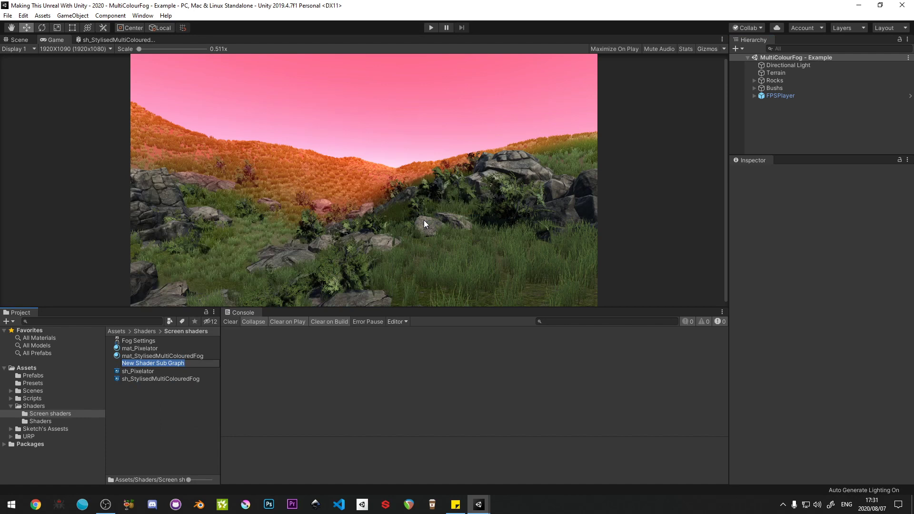
pyautogui.write('Vert')
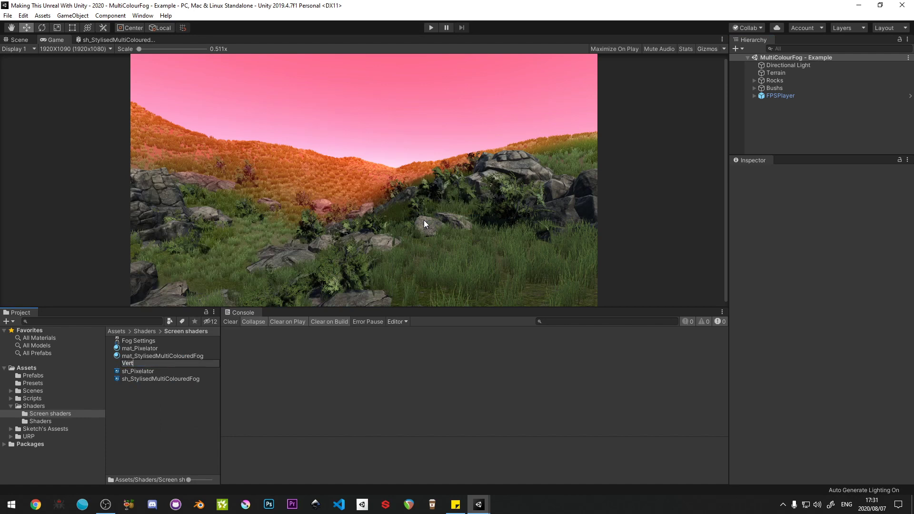
pyautogui.write('icalHueShift')
pyautogui.press('Return')
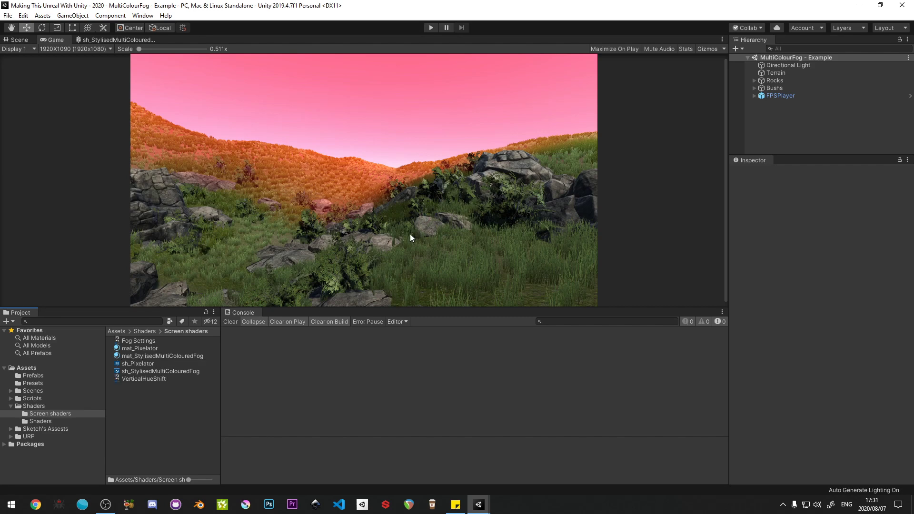
# Step: Open the VerticalHueShift sub graph for editing and maximise its graph window
pyautogui.doubleClick(149, 378)
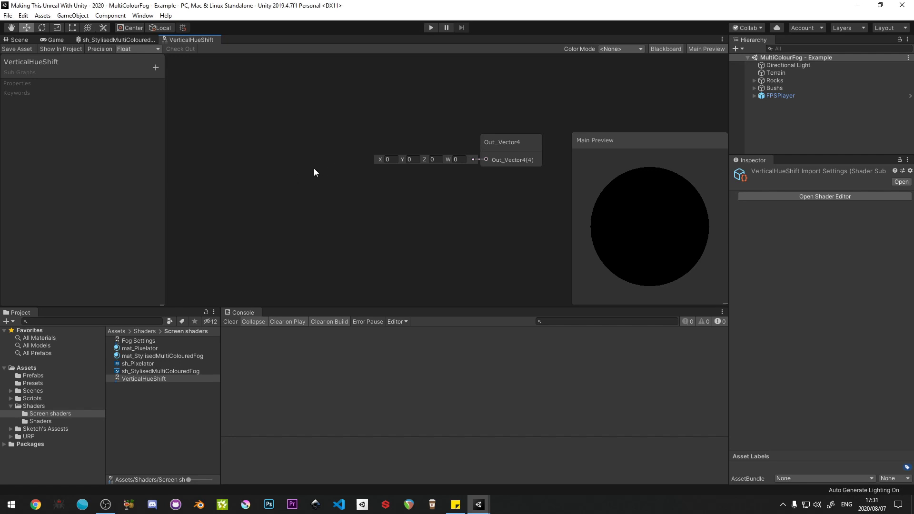
pyautogui.moveTo(306, 175); pyautogui.dragTo(441, 208, button='middle')
pyautogui.hotkey('shift', 'space')
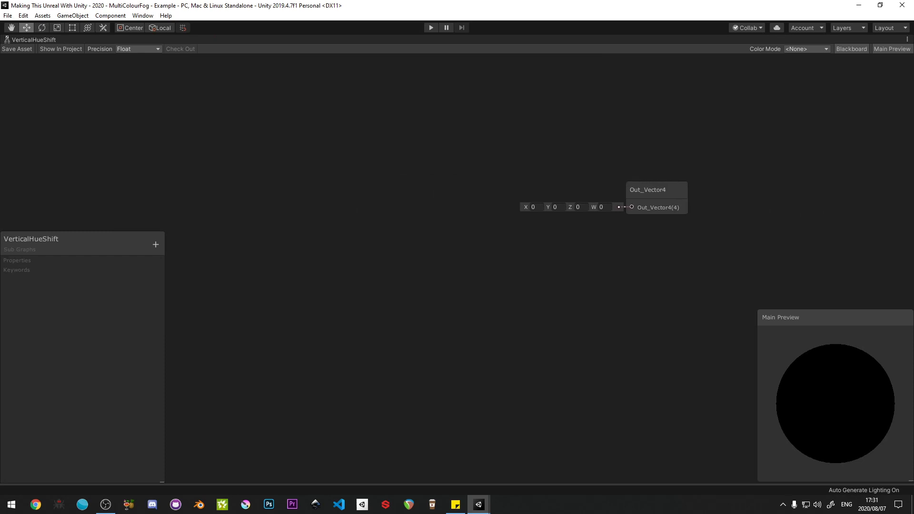
pyautogui.press('space')
pyautogui.press('space')
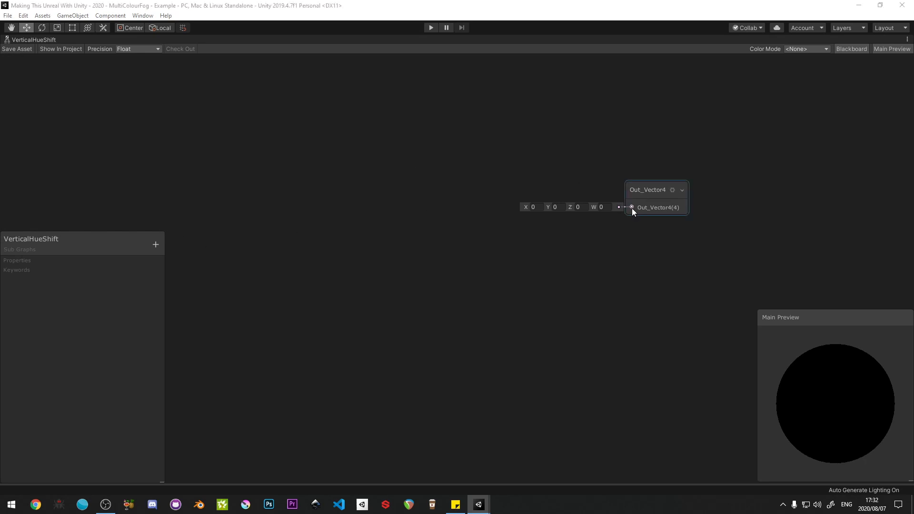
# Step: Feed Out_Vector4 from a new Add node, and reposition the Blackboard beneath the toolbar, stretched to the graph's full height
pyautogui.moveTo(632, 208); pyautogui.dragTo(509, 210)
pyautogui.write('add')
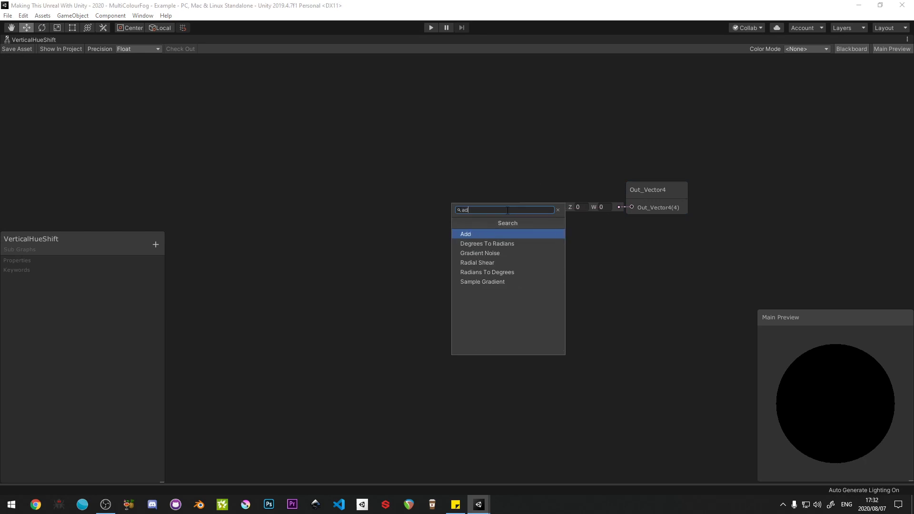
pyautogui.click(478, 233)
pyautogui.moveTo(490, 208); pyautogui.dragTo(530, 196)
pyautogui.moveTo(118, 241); pyautogui.dragTo(91, 64)
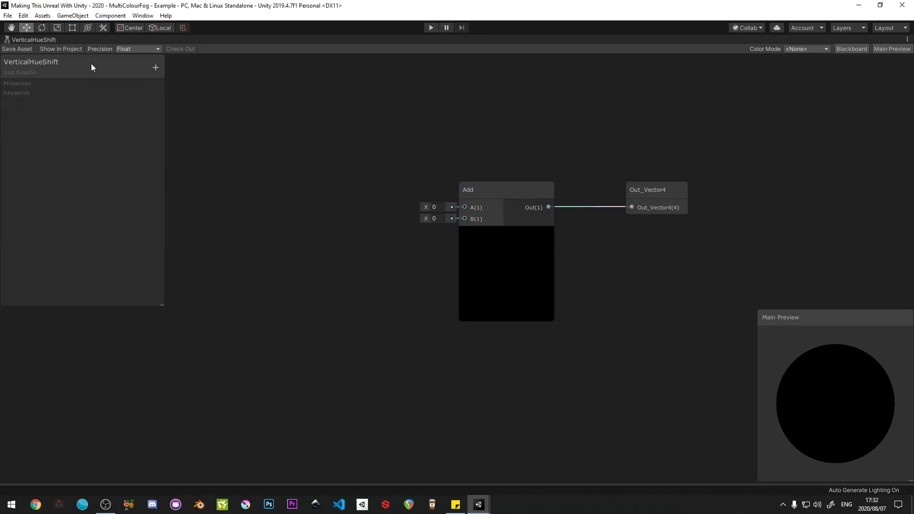
pyautogui.moveTo(164, 305); pyautogui.dragTo(146, 483)
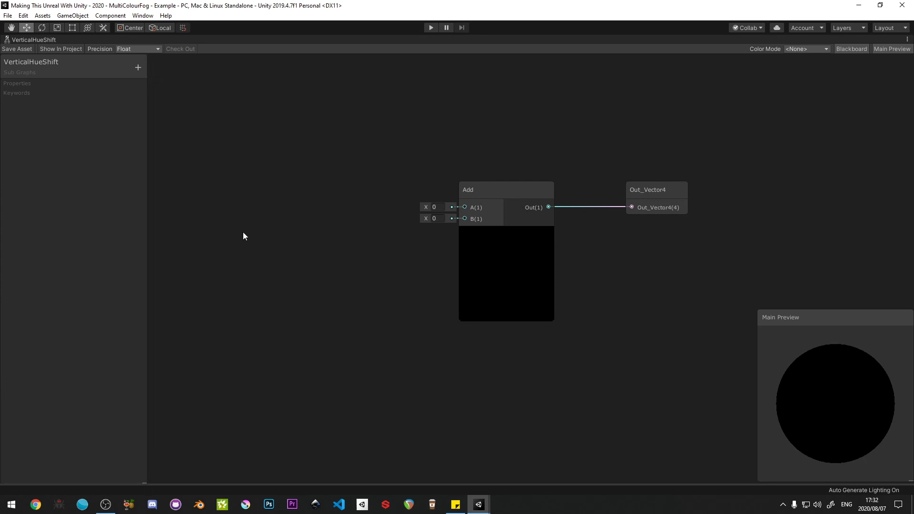
# Step: Add a Vector1 property named Hue Shift and connect its node to the Add node's B input
pyautogui.moveTo(274, 229); pyautogui.dragTo(379, 214, button='middle')
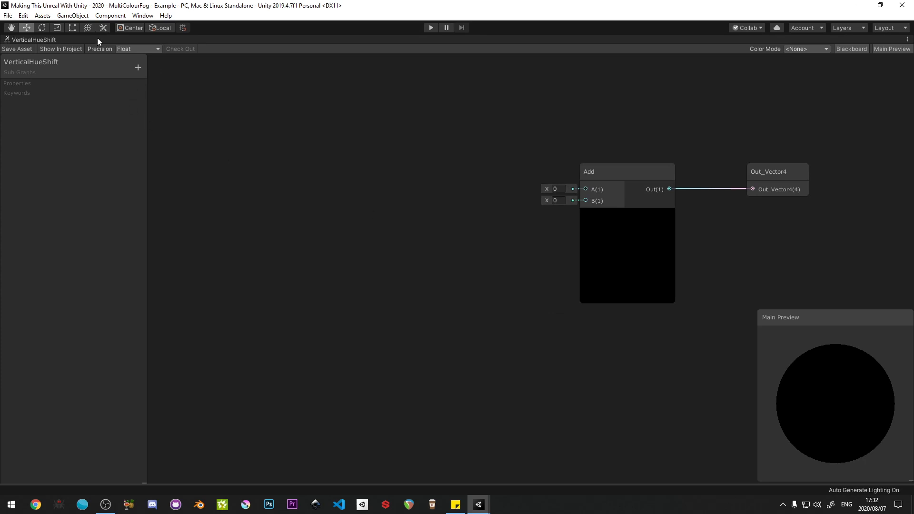
pyautogui.click(137, 68)
pyautogui.click(157, 70)
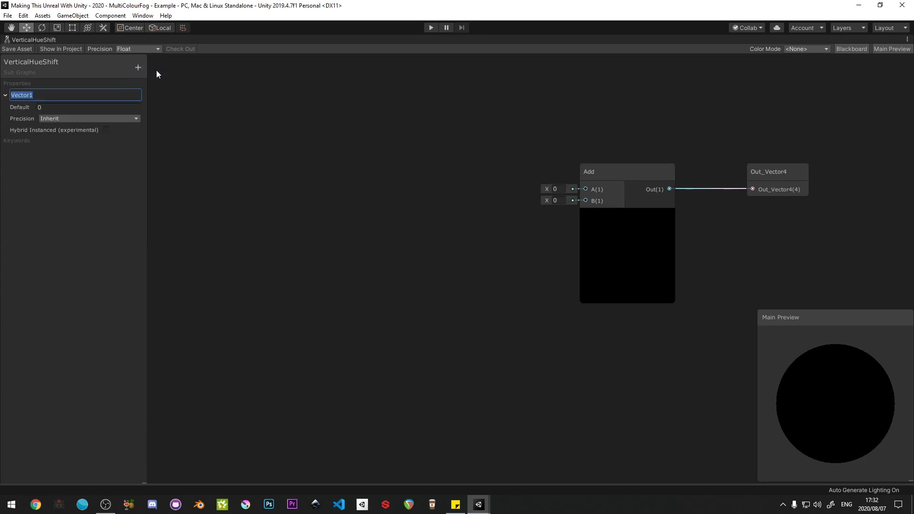
pyautogui.write('Hue Shift')
pyautogui.press('Return')
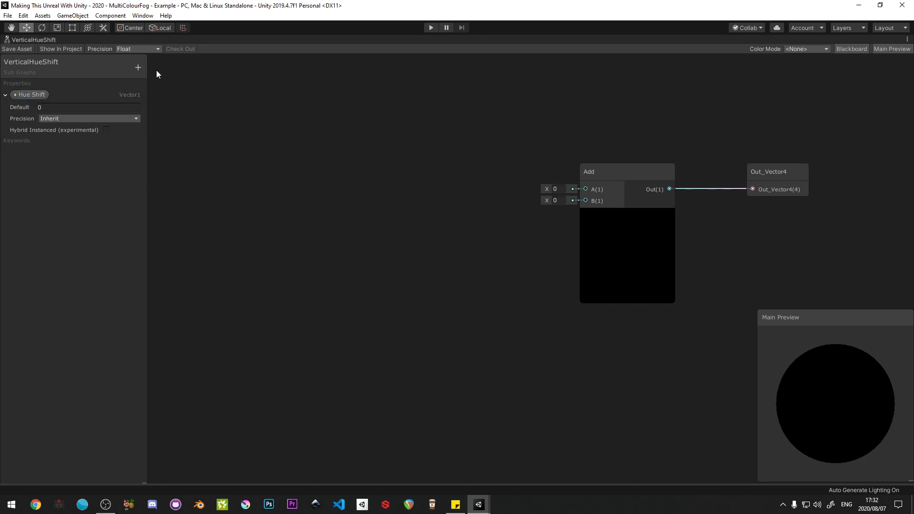
pyautogui.moveTo(410, 218); pyautogui.dragTo(588, 202)
pyautogui.moveTo(513, 231); pyautogui.dragTo(511, 224)
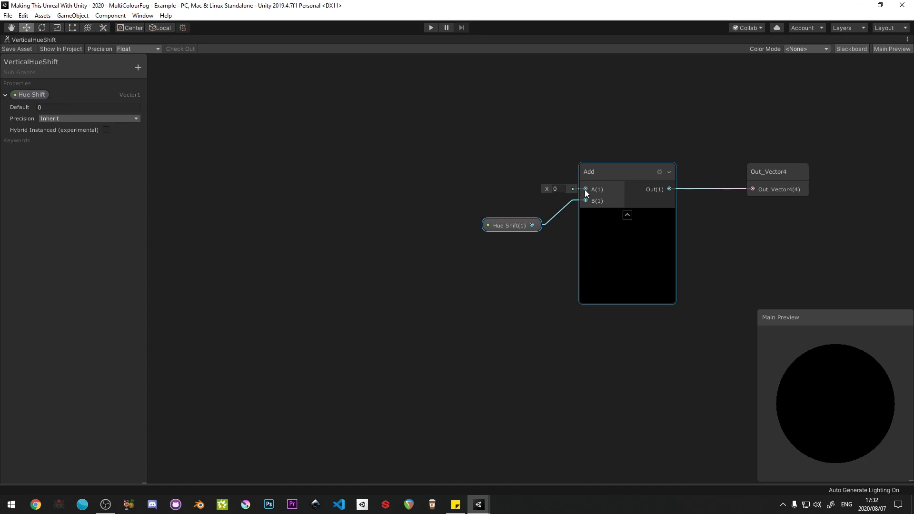
# Step: Feed the Add node's A input from a new Multiply node, and align the Hue Shift node beside the Add node's B input
pyautogui.moveTo(585, 189); pyautogui.dragTo(439, 182)
pyautogui.write('mul')
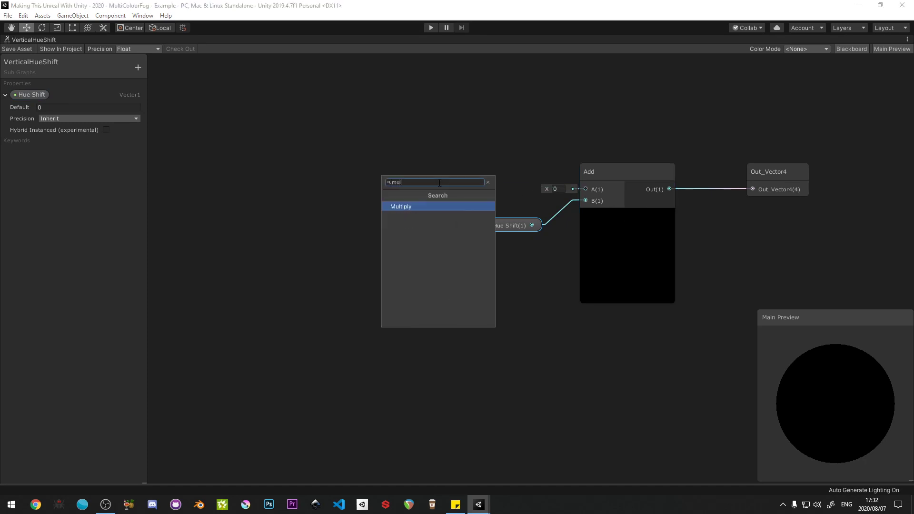
pyautogui.click(423, 204)
pyautogui.moveTo(412, 185); pyautogui.dragTo(434, 181)
pyautogui.moveTo(505, 221); pyautogui.dragTo(517, 198)
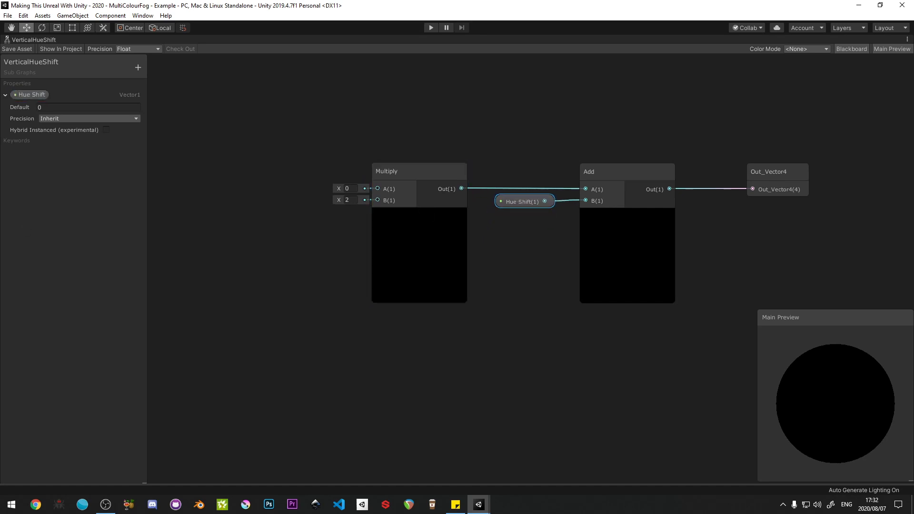
# Step: Create a second Vector1 property named World Position Shift in the sub graph
pyautogui.moveTo(342, 224); pyautogui.dragTo(478, 220, button='middle')
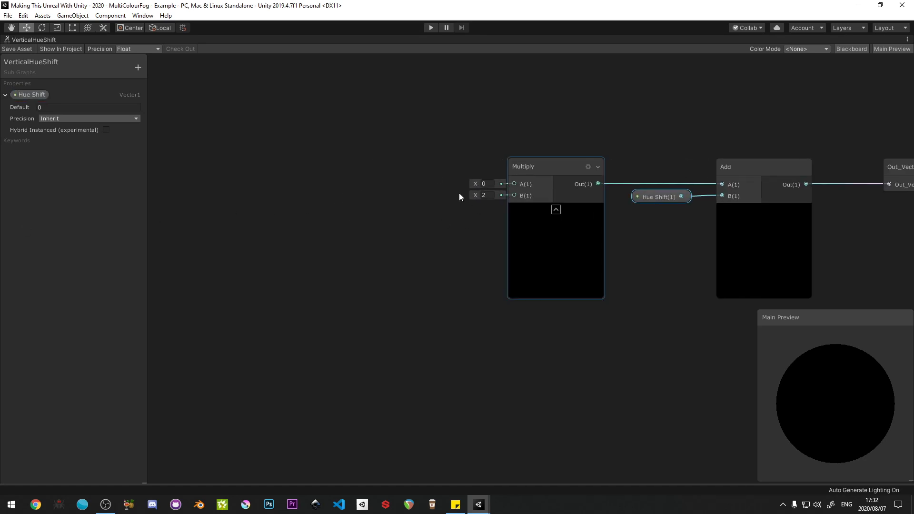
pyautogui.moveTo(419, 200); pyautogui.dragTo(390, 168, button='middle')
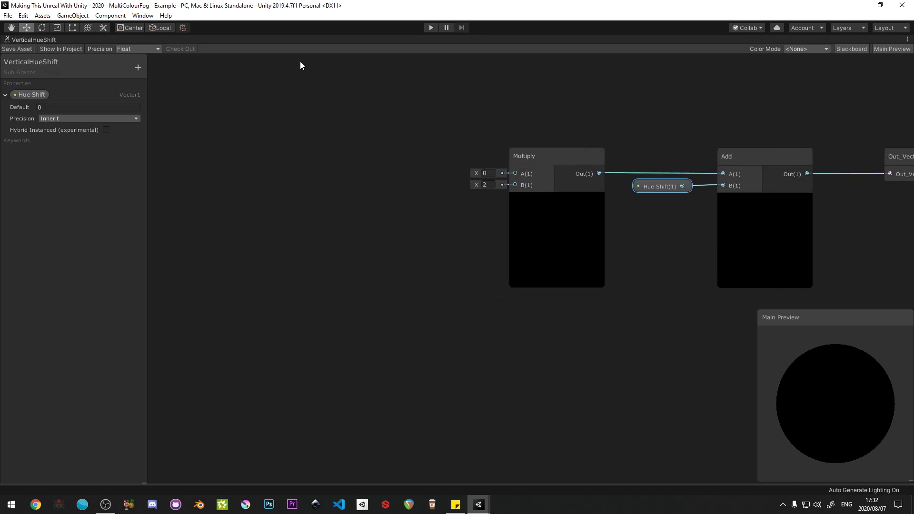
pyautogui.click(138, 67)
pyautogui.click(168, 67)
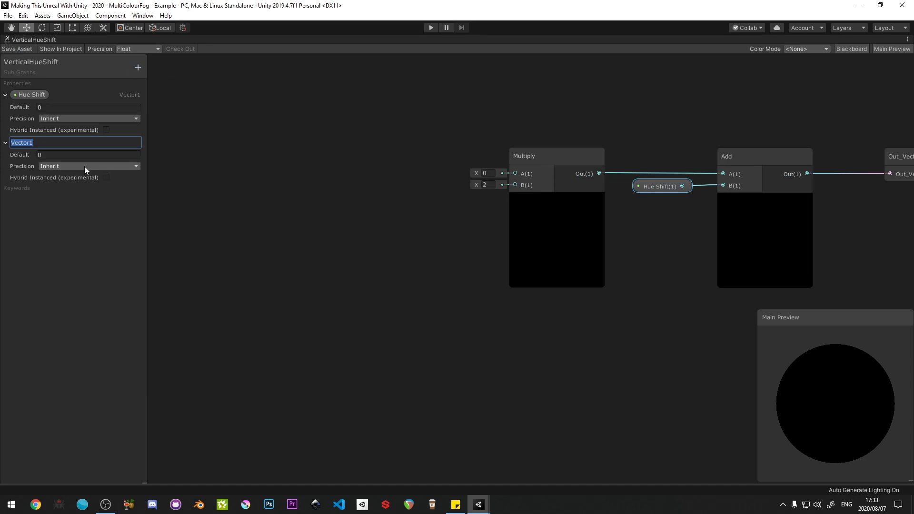
pyautogui.write('World Positionb')
pyautogui.press('BackSpace')
pyautogui.write('Shift')
pyautogui.press('Return')
# Step: Place the World Position Shift property in the graph, connect it to the Multiply node's B input and move it closer
pyautogui.moveTo(38, 145); pyautogui.dragTo(370, 200)
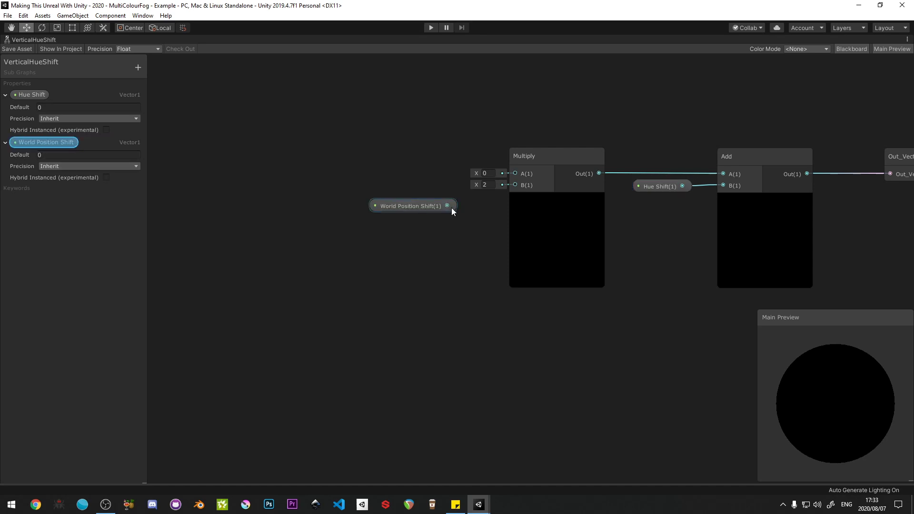
pyautogui.moveTo(446, 205); pyautogui.dragTo(515, 185)
pyautogui.moveTo(412, 205); pyautogui.dragTo(436, 196)
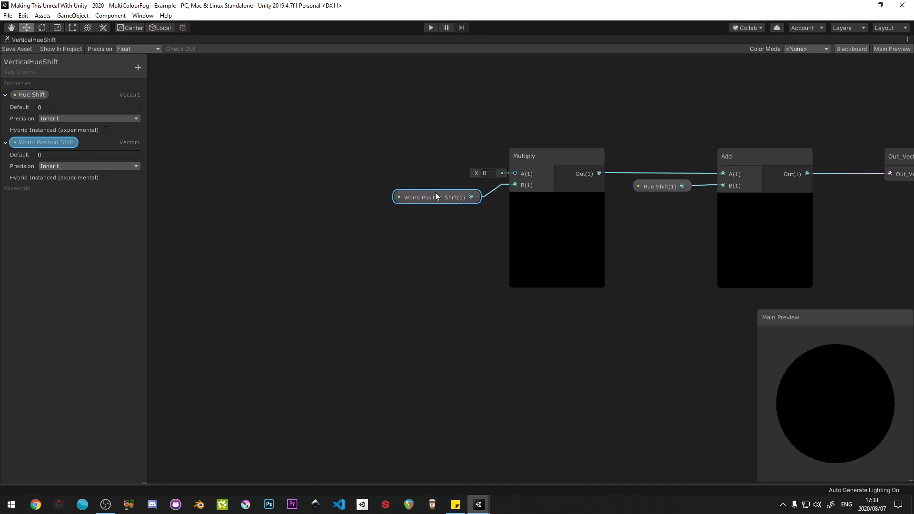
# Step: Add a Clamp node feeding the Multiply node's A input, and line it up beside the World Position Shift node
pyautogui.press('space')
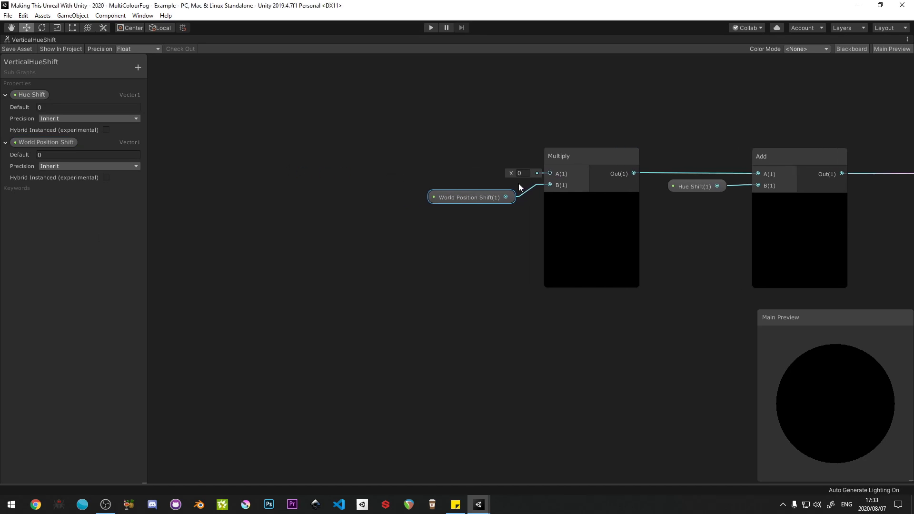
pyautogui.moveTo(550, 174); pyautogui.dragTo(385, 173)
pyautogui.write('clamp')
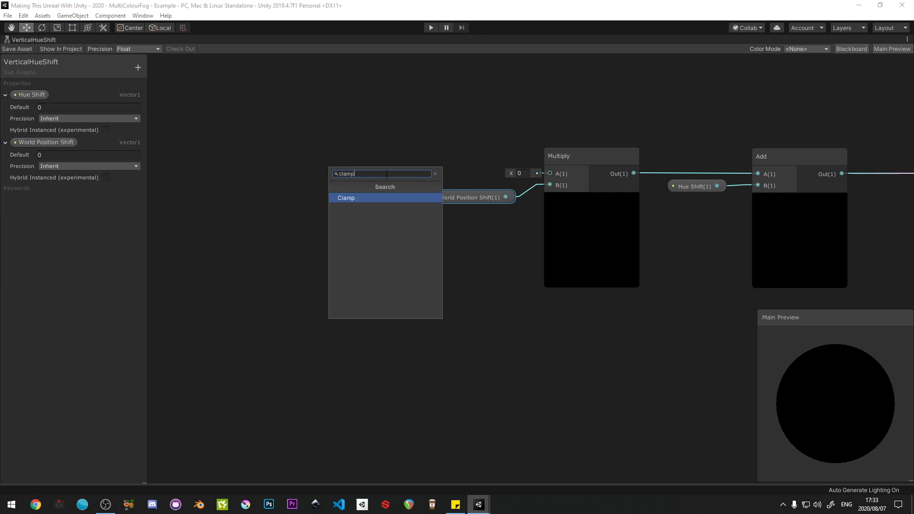
pyautogui.click(386, 199)
pyautogui.moveTo(359, 172); pyautogui.dragTo(375, 162)
pyautogui.moveTo(461, 192); pyautogui.dragTo(467, 181)
pyautogui.moveTo(367, 159); pyautogui.dragTo(378, 158)
pyautogui.scroll(-5, 484, 209)
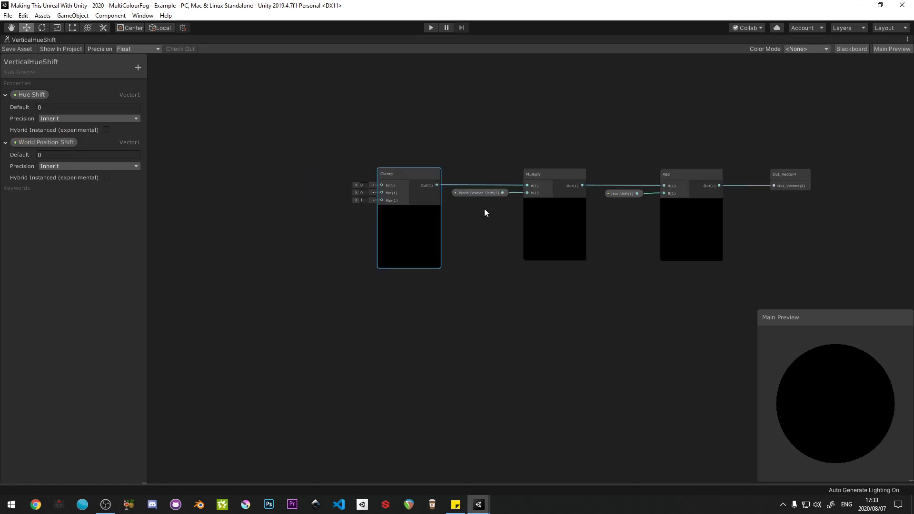
pyautogui.moveTo(346, 190); pyautogui.dragTo(463, 158, button='middle')
pyautogui.scroll(5, 447, 157)
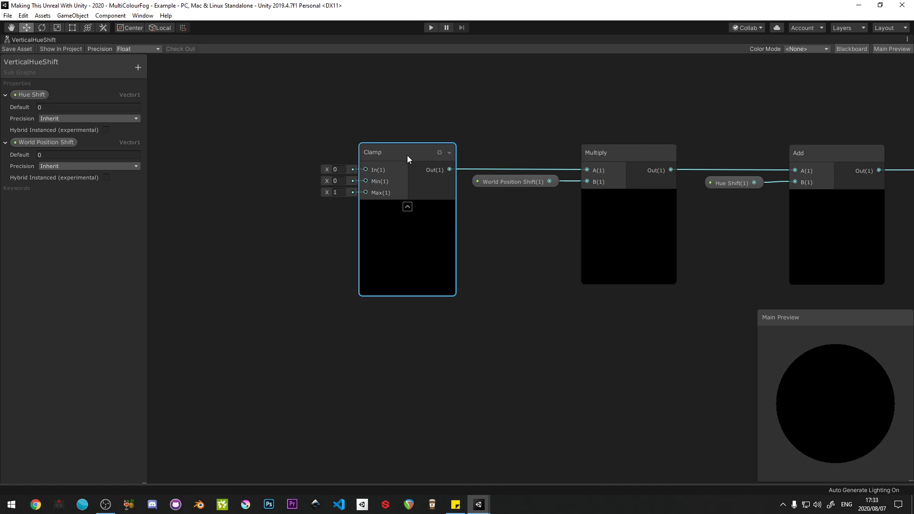
# Step: Create a Vector1 property named World Height and place its node in the graph, well ahead of the Clamp node
pyautogui.moveTo(413, 128); pyautogui.dragTo(586, 110, button='middle')
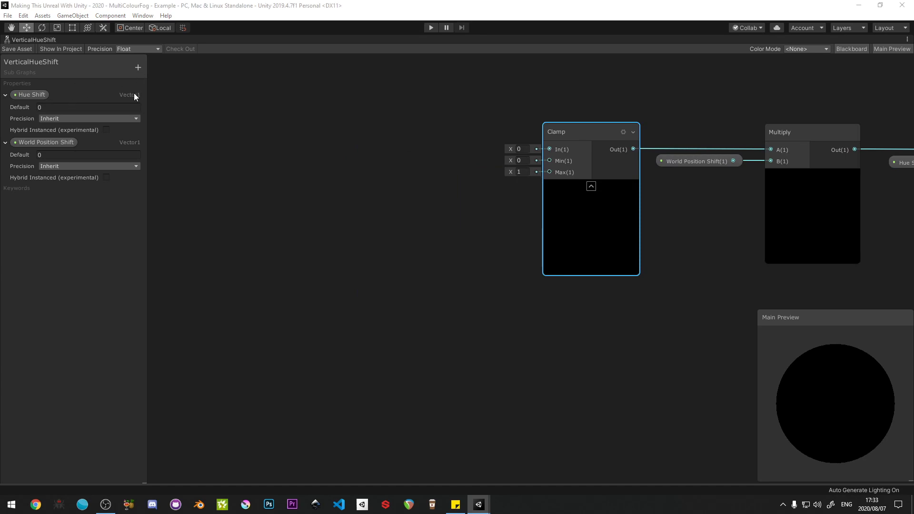
pyautogui.click(137, 68)
pyautogui.click(152, 74)
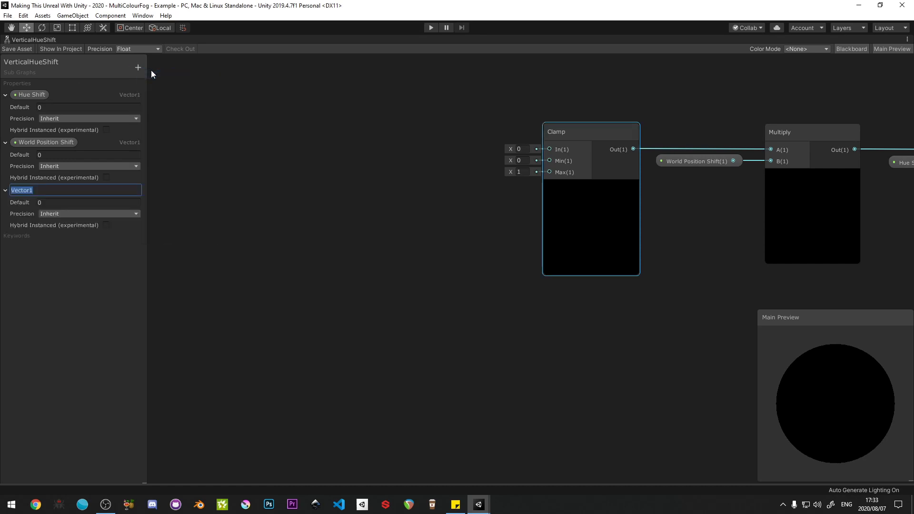
pyautogui.write('World Height')
pyautogui.press('Return')
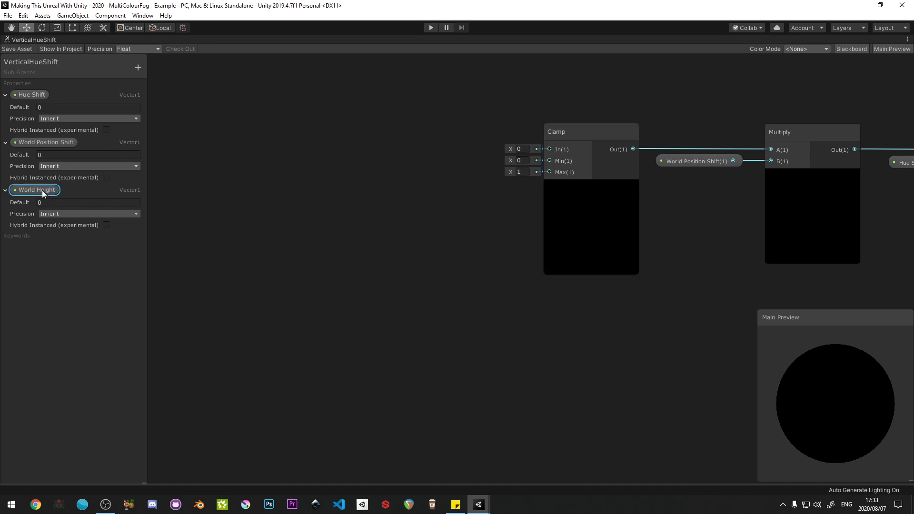
pyautogui.moveTo(42, 190); pyautogui.dragTo(402, 185)
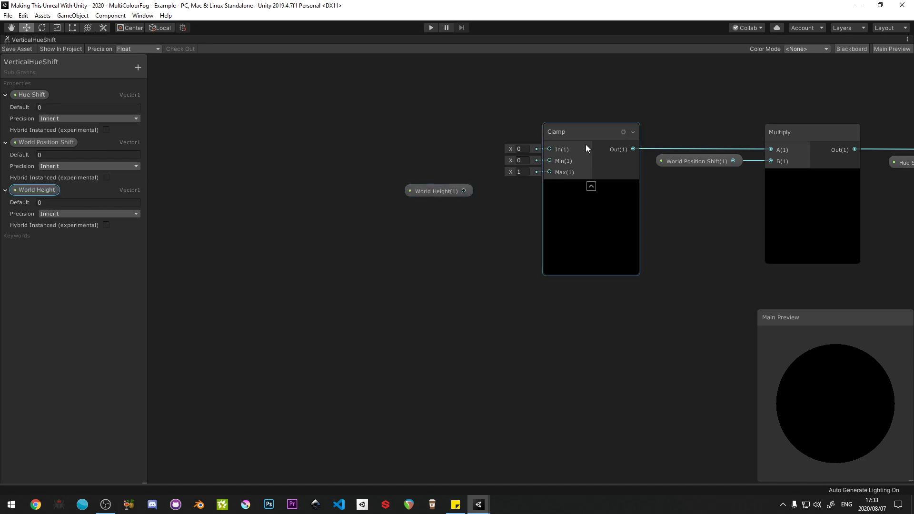
pyautogui.moveTo(449, 193); pyautogui.dragTo(286, 211)
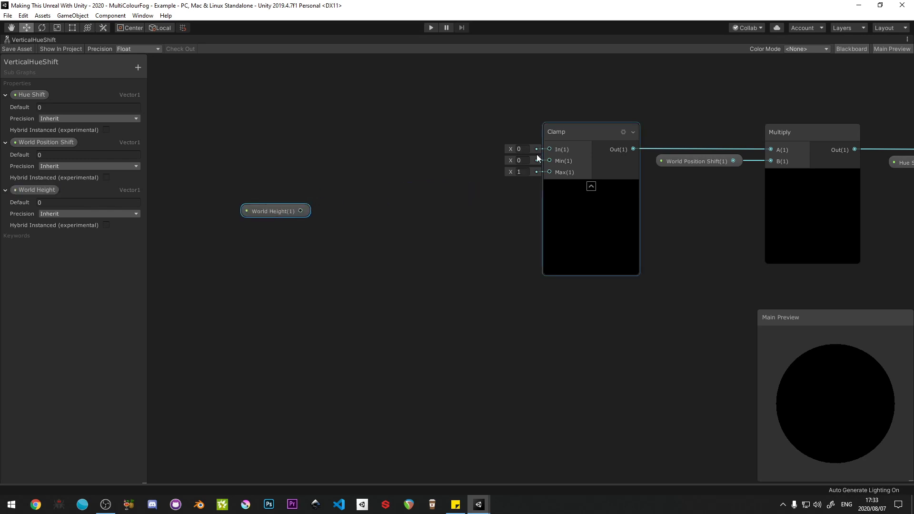
# Step: Add a Divide node feeding the Clamp node's In input, and connect World Height to its B input
pyautogui.moveTo(548, 149); pyautogui.dragTo(412, 152)
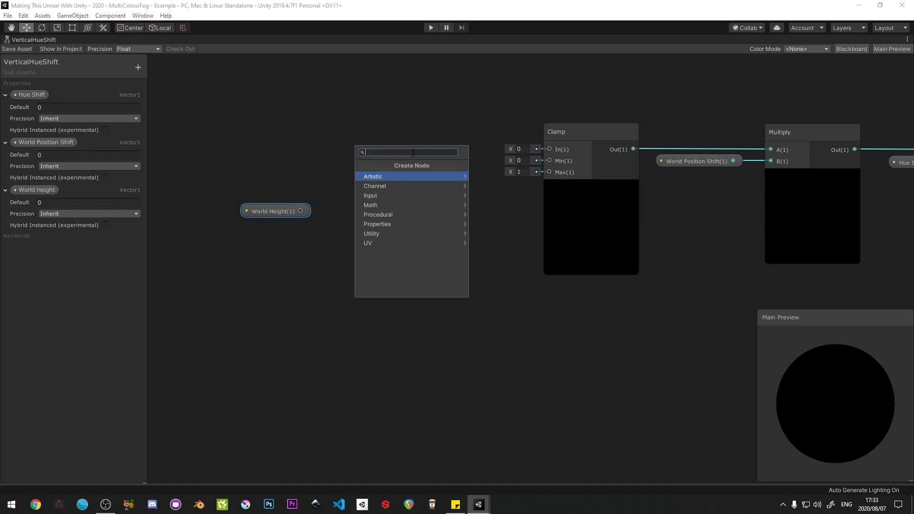
pyautogui.write('divi')
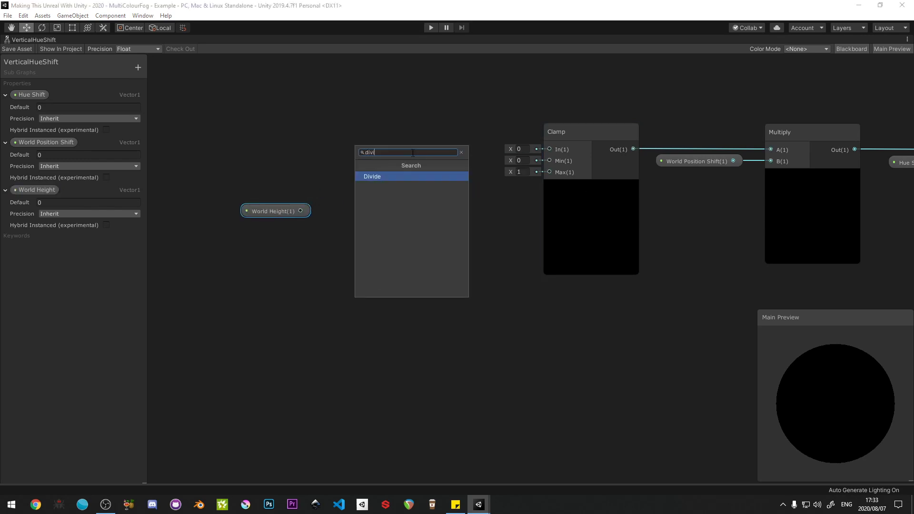
pyautogui.click(390, 179)
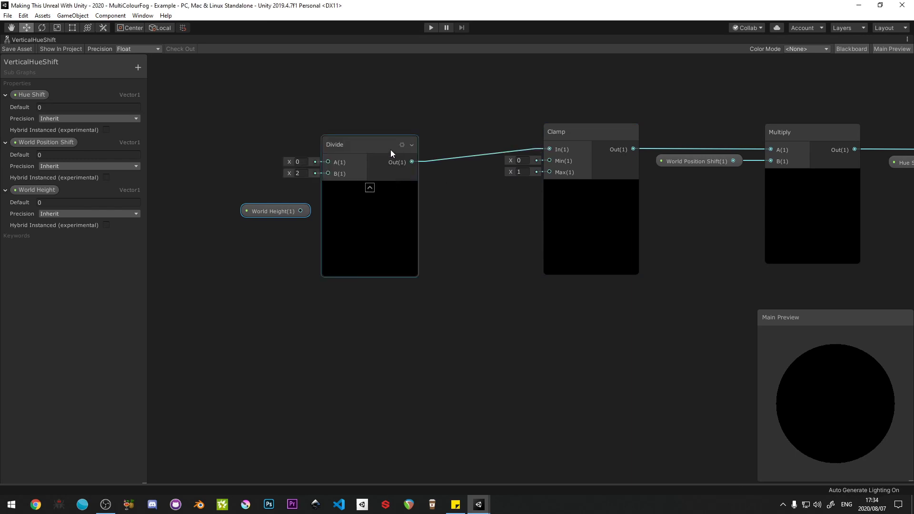
pyautogui.moveTo(390, 149); pyautogui.dragTo(450, 137)
pyautogui.moveTo(300, 211)
pyautogui.mouseDown()
pyautogui.moveTo(389, 159)
pyautogui.moveTo(287, 200)
pyautogui.mouseUp()
pyautogui.moveTo(427, 136); pyautogui.dragTo(425, 137)
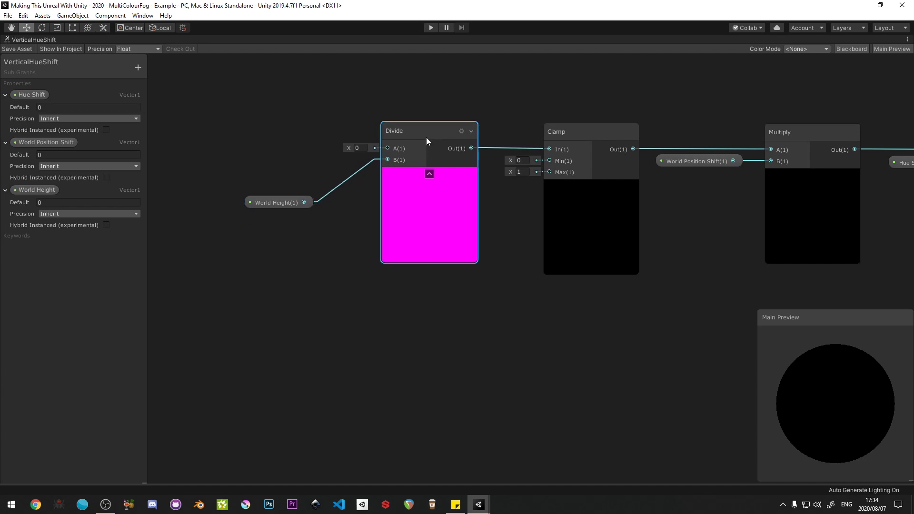
# Step: Add a Position node in World space and place it ahead of the World Height node
pyautogui.press('space')
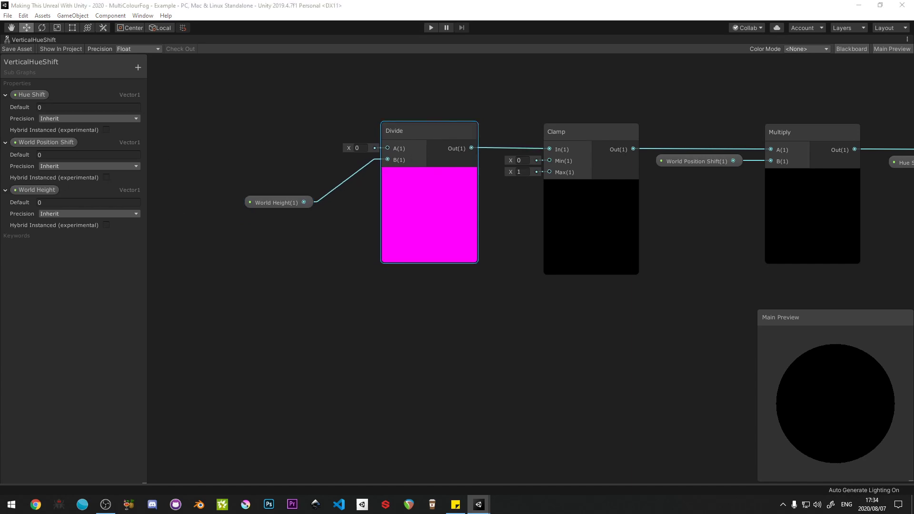
pyautogui.moveTo(208, 123); pyautogui.dragTo(293, 124, button='middle')
pyautogui.rightClick(217, 107)
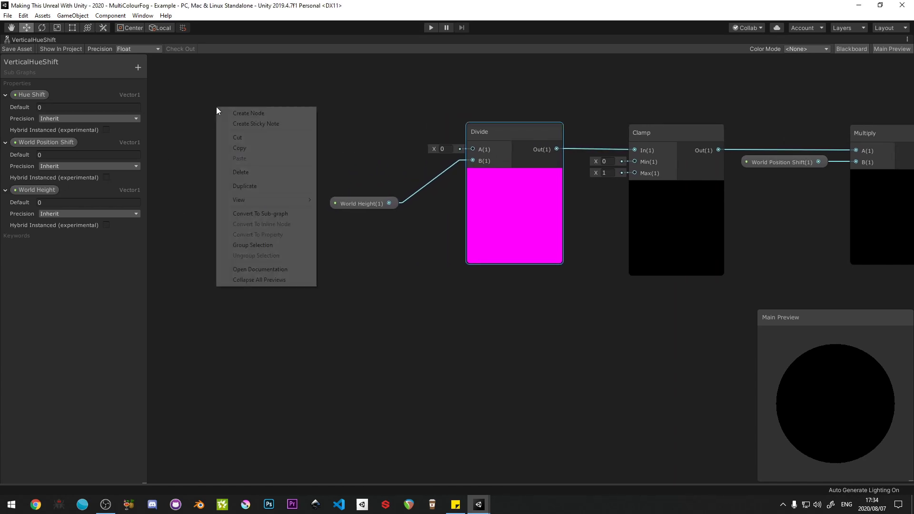
pyautogui.click(253, 110)
pyautogui.write('ppo')
pyautogui.press('BackSpace')
pyautogui.press('BackSpace')
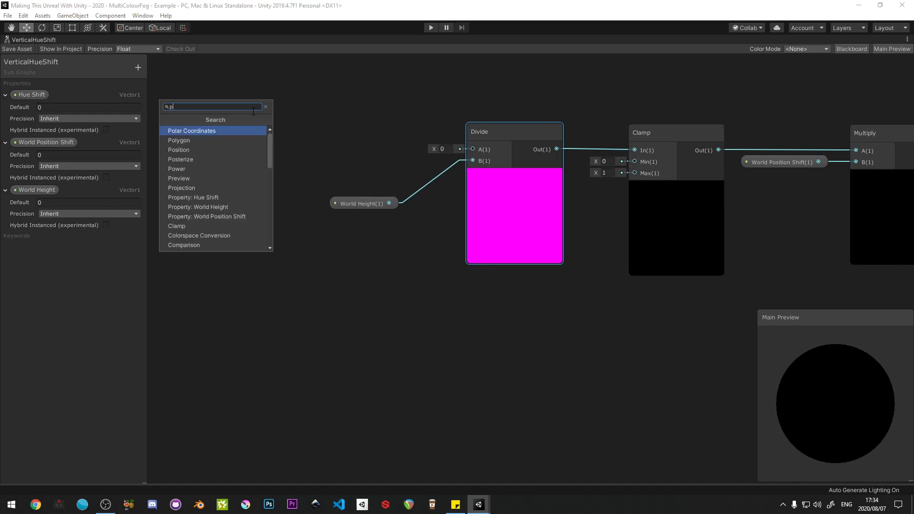
pyautogui.write('posi')
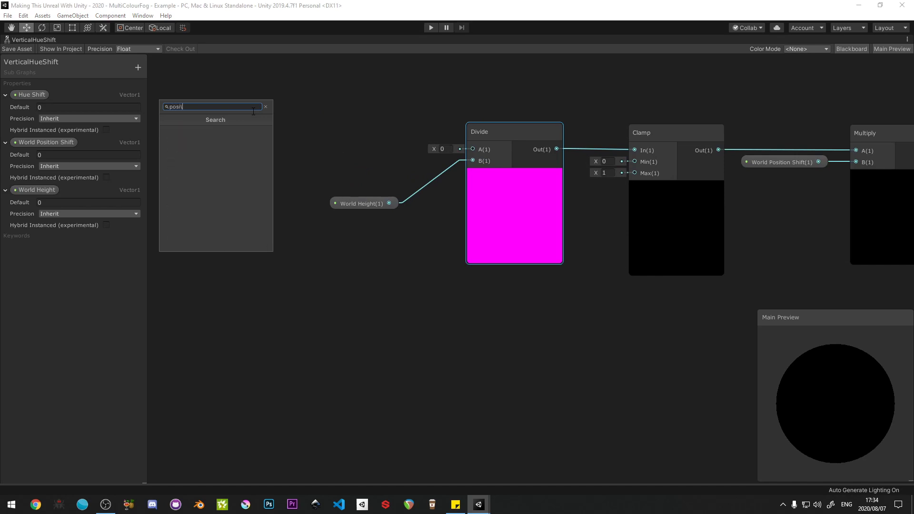
pyautogui.press('Return')
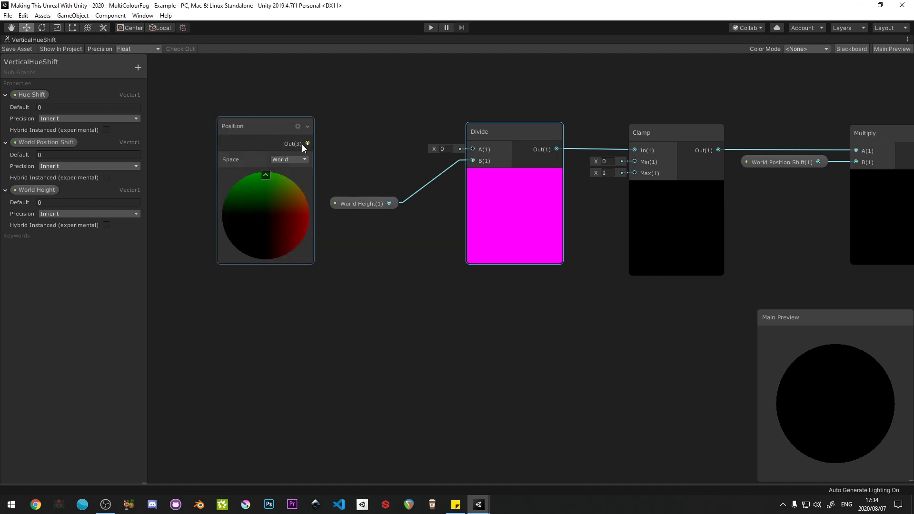
pyautogui.moveTo(231, 133); pyautogui.dragTo(154, 128)
# Step: Add a Split node fed by the Position output, and connect its G output to the Divide node's A input
pyautogui.moveTo(205, 138); pyautogui.dragTo(253, 139, button='middle')
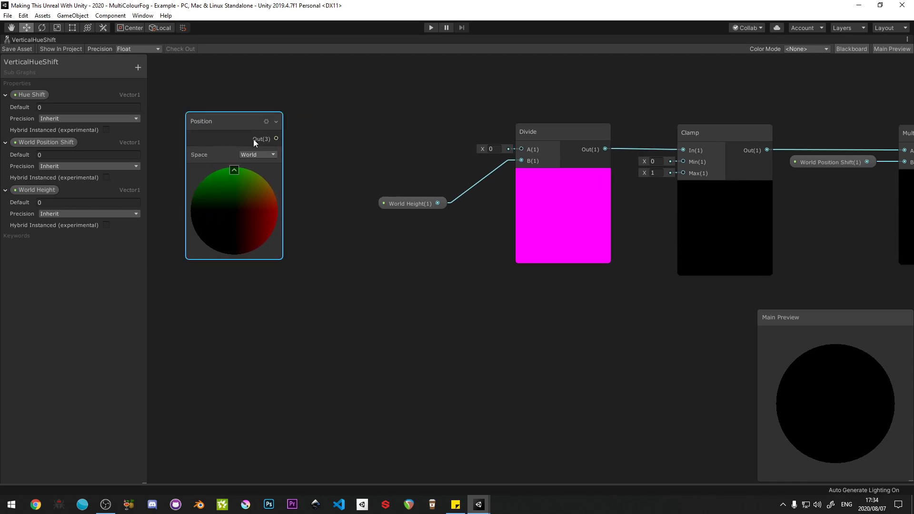
pyautogui.moveTo(276, 139); pyautogui.dragTo(338, 141)
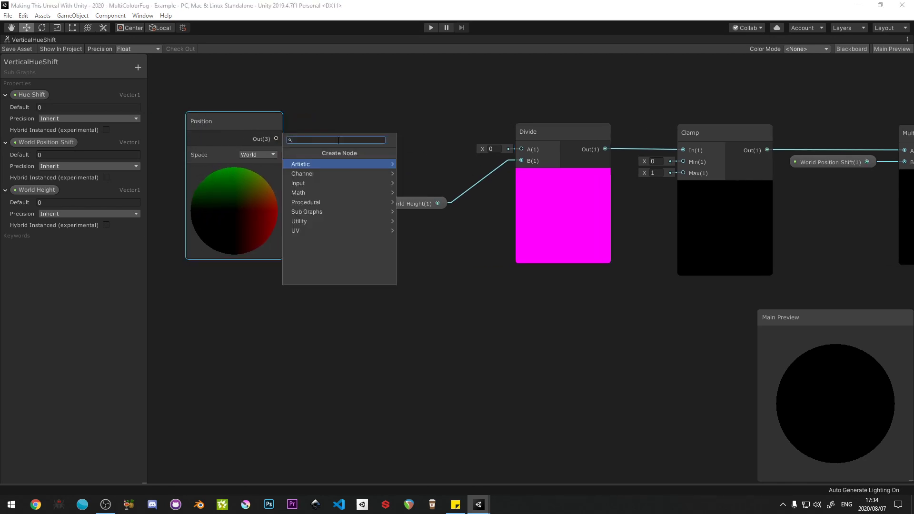
pyautogui.write('split')
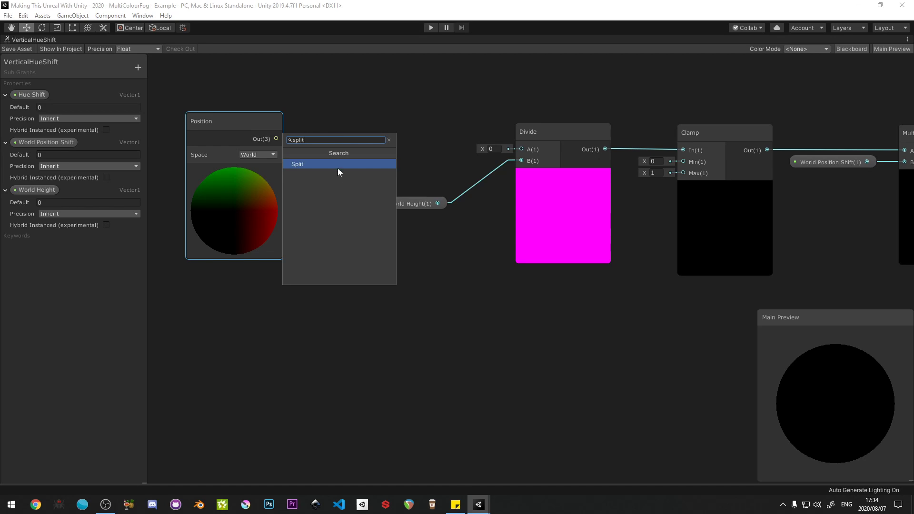
pyautogui.click(317, 164)
pyautogui.moveTo(385, 161); pyautogui.dragTo(521, 148)
# Step: Move the Position and Split nodes together closer to the Divide node
pyautogui.moveTo(725, 171); pyautogui.dragTo(406, 119, button='middle')
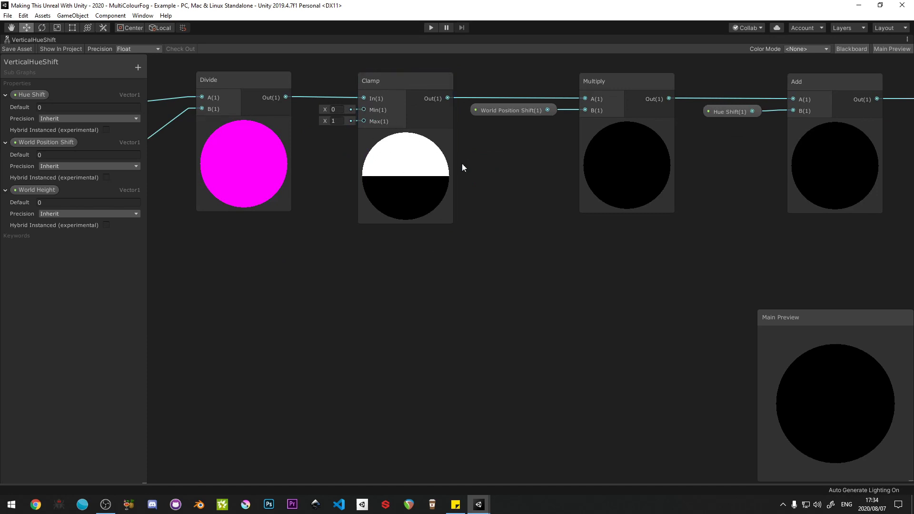
pyautogui.moveTo(288, 190); pyautogui.dragTo(626, 234, button='middle')
pyautogui.moveTo(372, 126); pyautogui.dragTo(354, 115)
pyautogui.keyDown('shift'); pyautogui.click(263, 106); pyautogui.keyUp('shift')
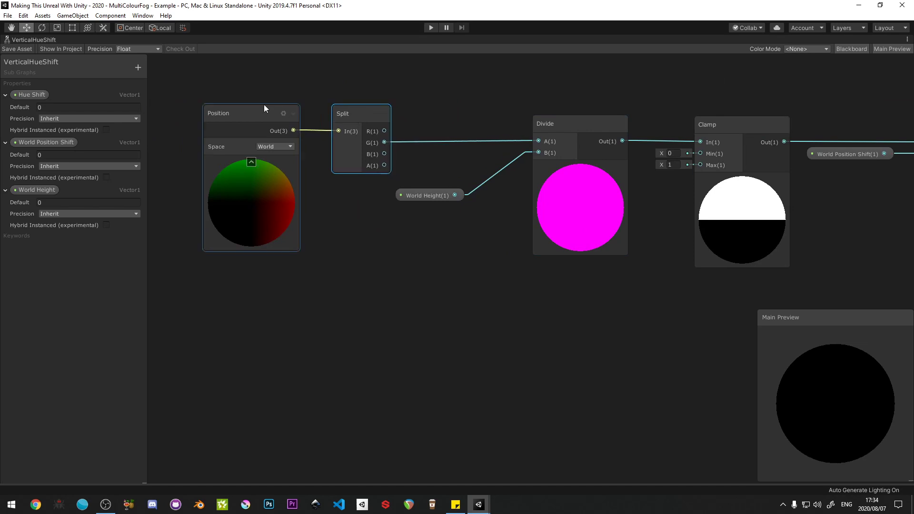
pyautogui.moveTo(378, 153); pyautogui.dragTo(425, 146)
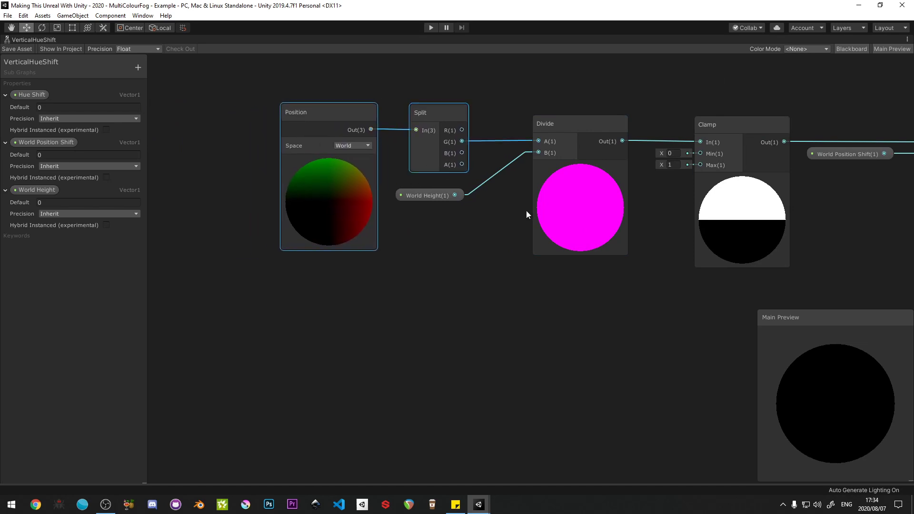
# Step: Try World Height default values of 1, 0 and 0.5 to compare the node previews, and set it back to 0
pyautogui.click(51, 205)
pyautogui.write('1')
pyautogui.press('Return')
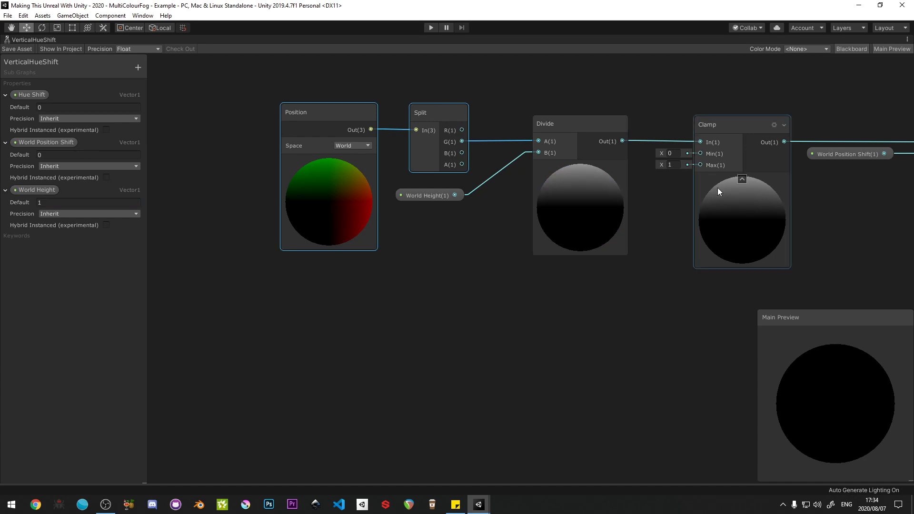
pyautogui.click(51, 203)
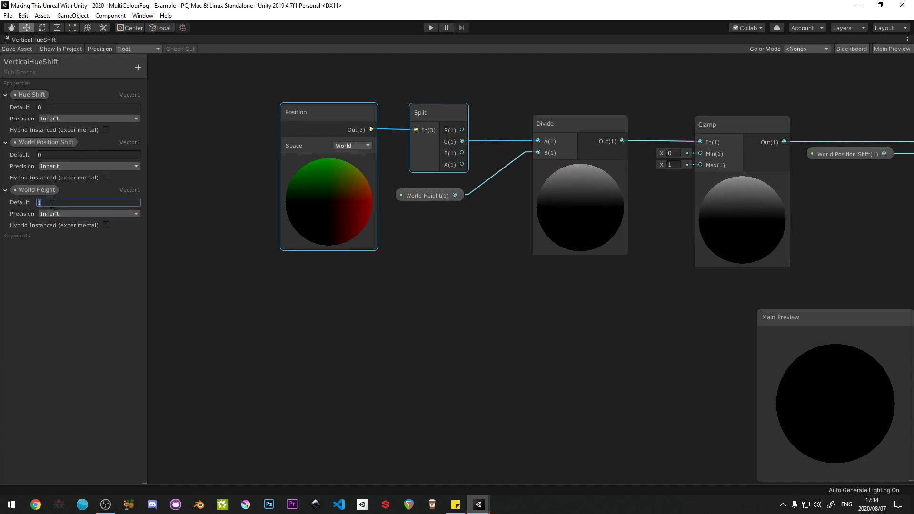
pyautogui.write('0')
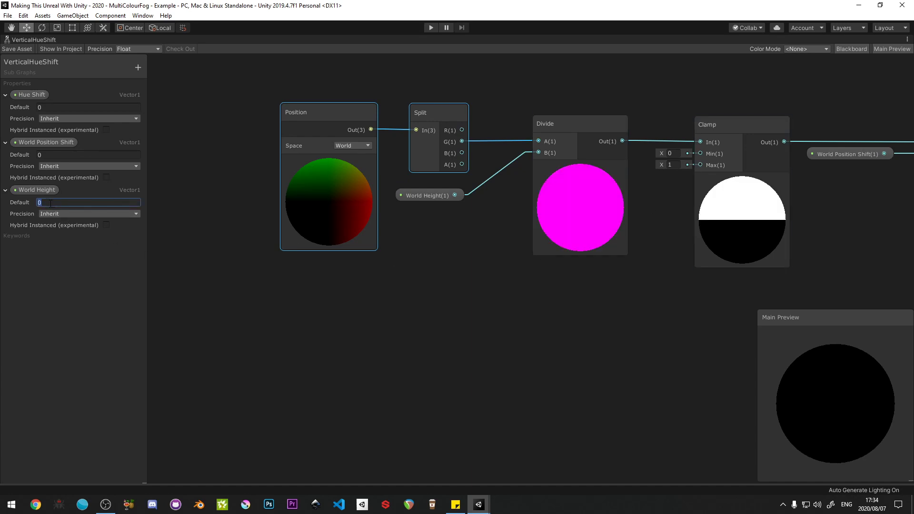
pyautogui.write('0.5')
pyautogui.press('Return')
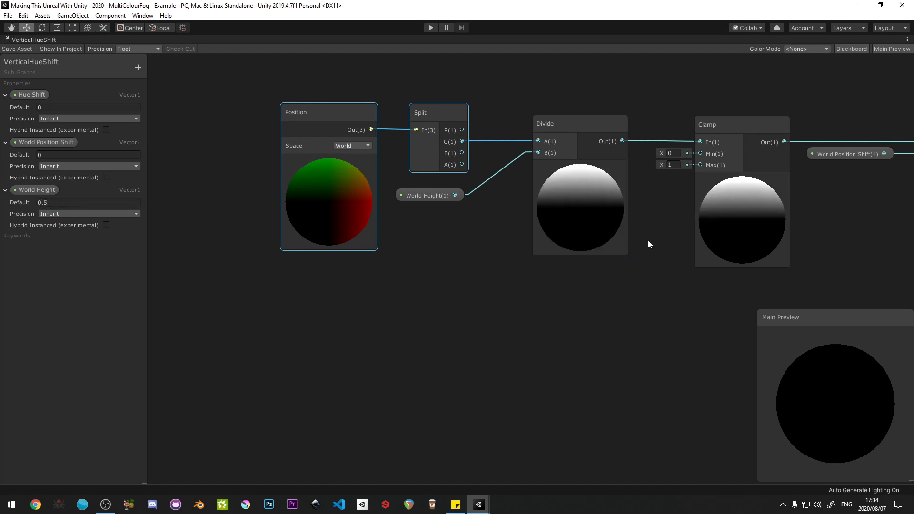
pyautogui.click(52, 204)
pyautogui.write('0')
pyautogui.press('Return')
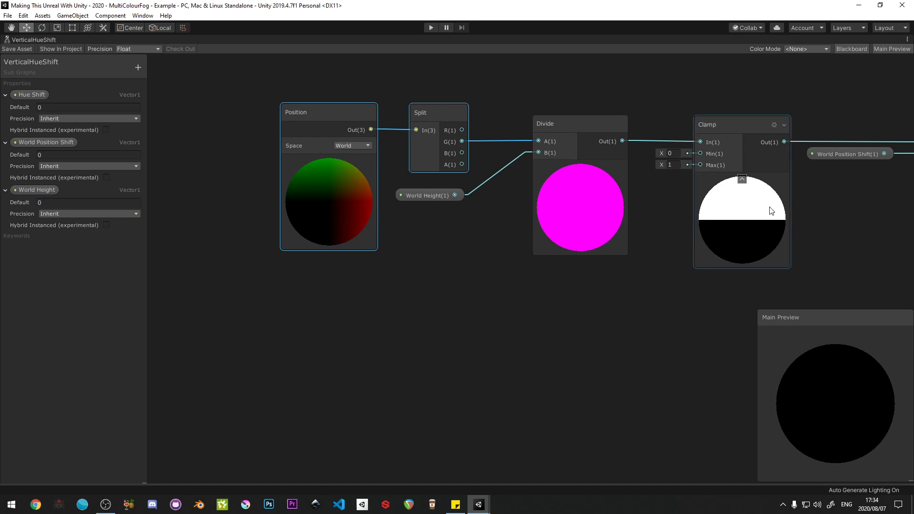
# Step: Group all the nodes in the graph under the title "World height for hue shift"
pyautogui.scroll(-2, 464, 243)
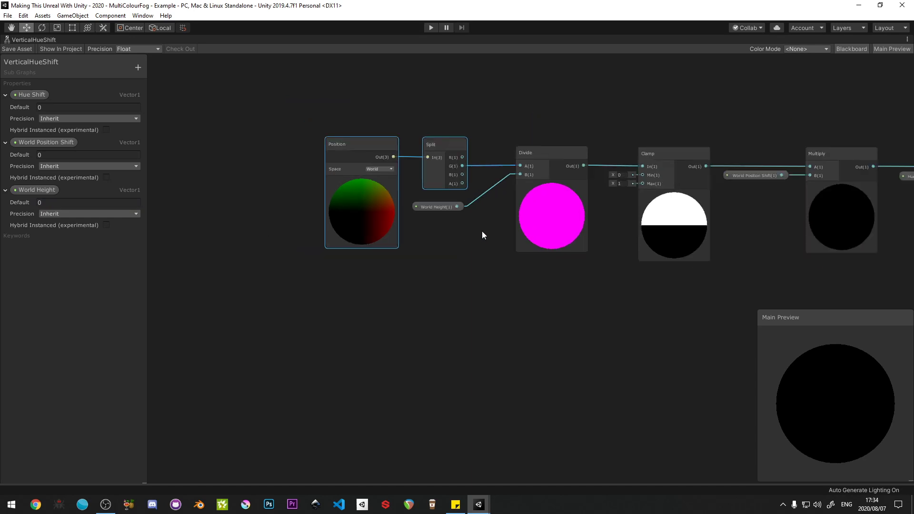
pyautogui.moveTo(479, 218); pyautogui.dragTo(277, 217, button='middle')
pyautogui.moveTo(551, 216); pyautogui.dragTo(680, 204, button='middle')
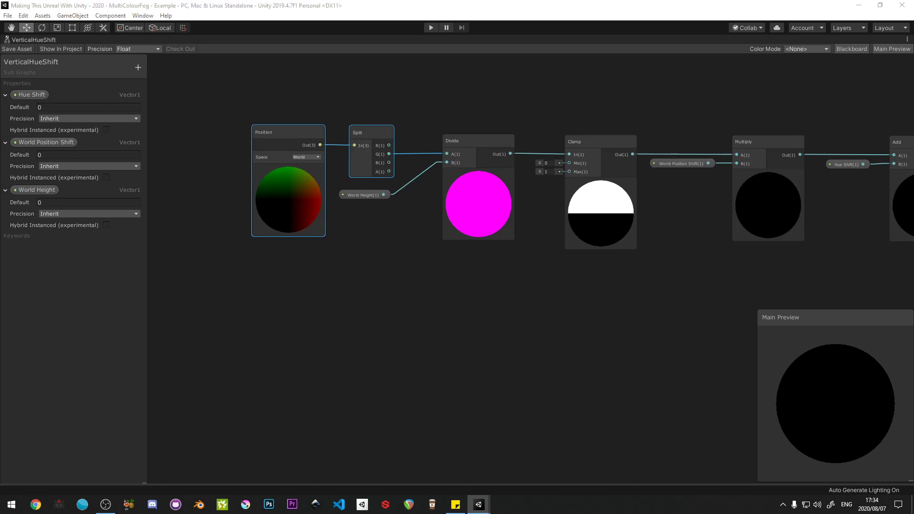
pyautogui.scroll(-4, 540, 214)
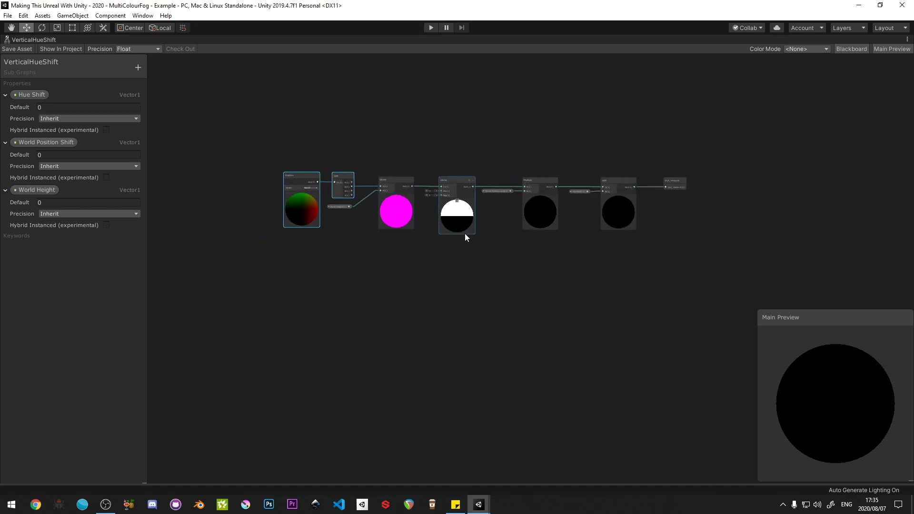
pyautogui.moveTo(269, 162); pyautogui.dragTo(668, 253)
pyautogui.rightClick(602, 183)
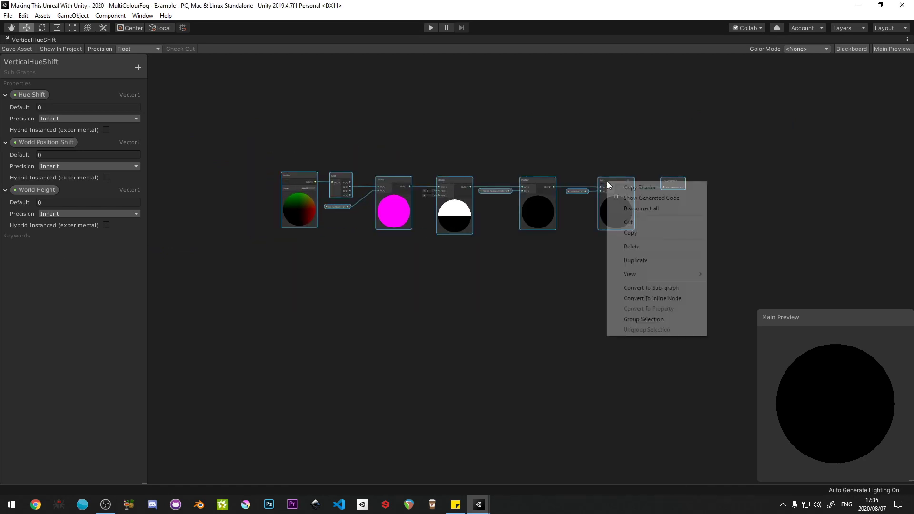
pyautogui.click(642, 319)
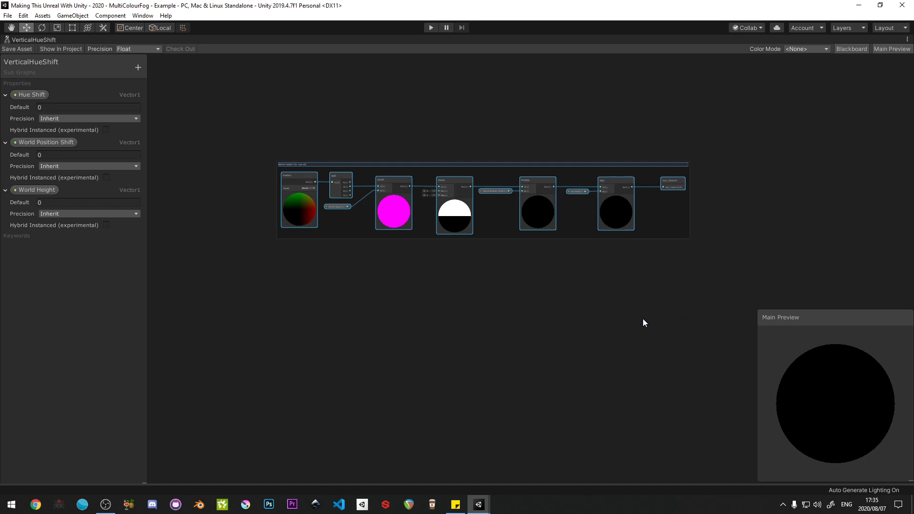
pyautogui.press('Return')
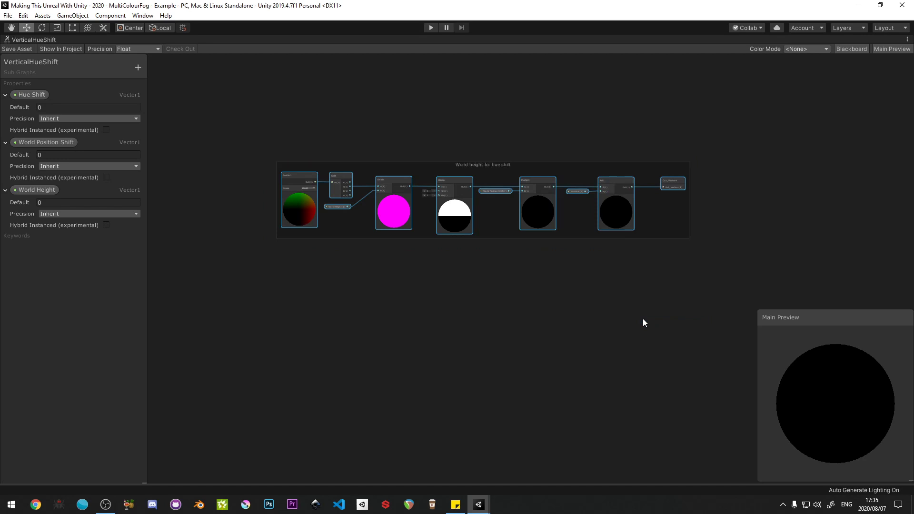
# Step: Close the VerticalHueShift sub graph and bring up the sh_StylisedMultiColouredFog graph
pyautogui.scroll(6, 555, 182)
pyautogui.scroll(-3, 555, 182)
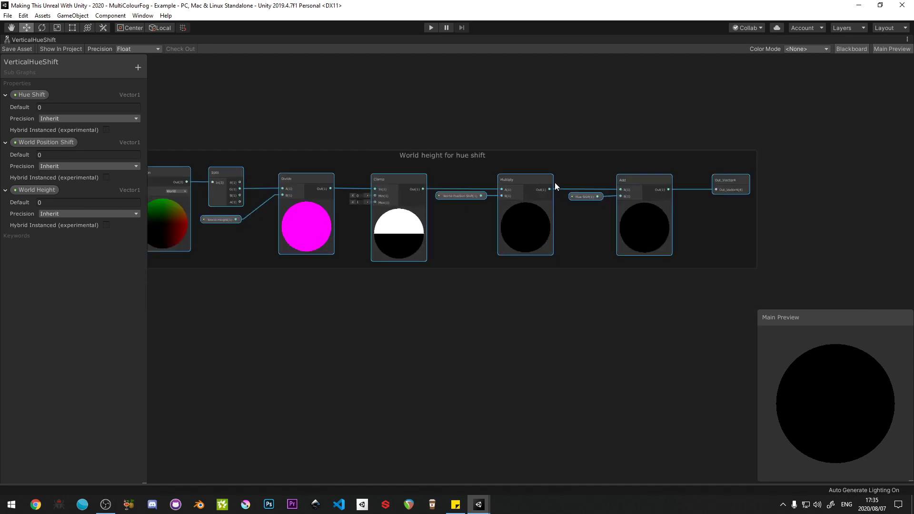
pyautogui.click(487, 103)
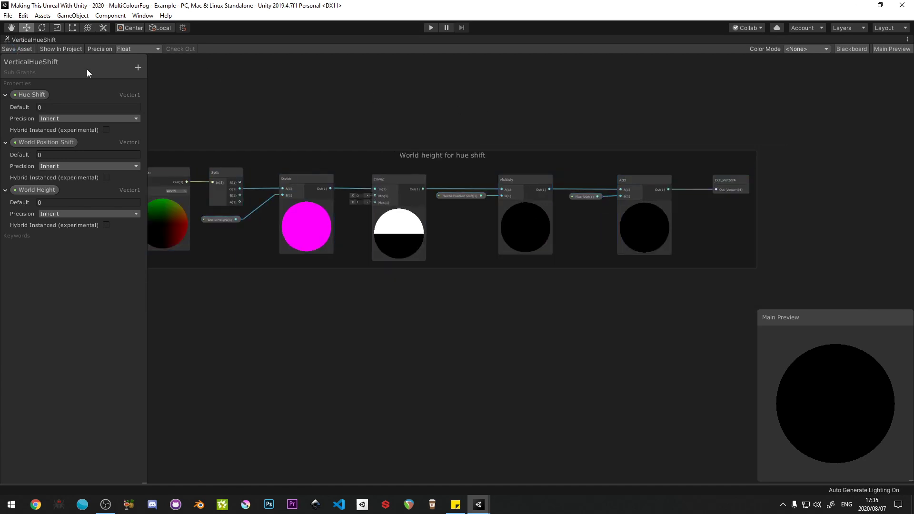
pyautogui.hotkey('shift', 'space')
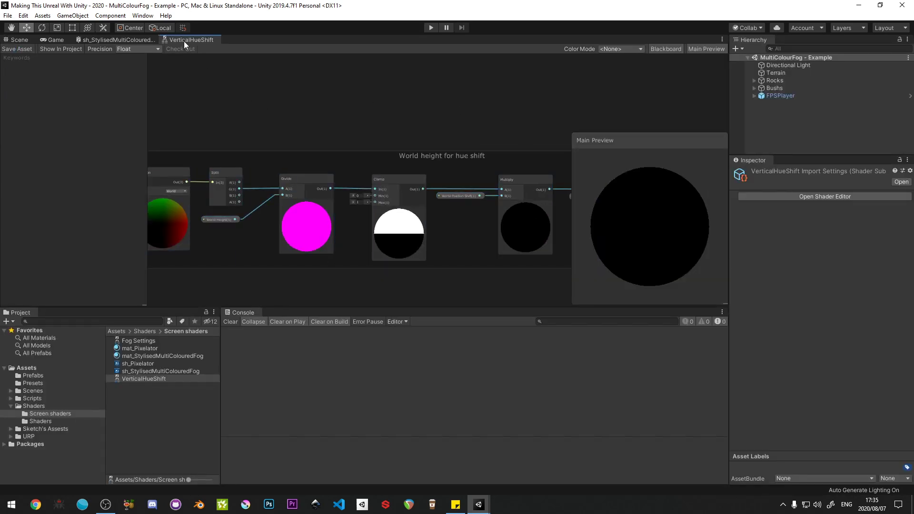
pyautogui.rightClick(184, 41)
pyautogui.click(200, 57)
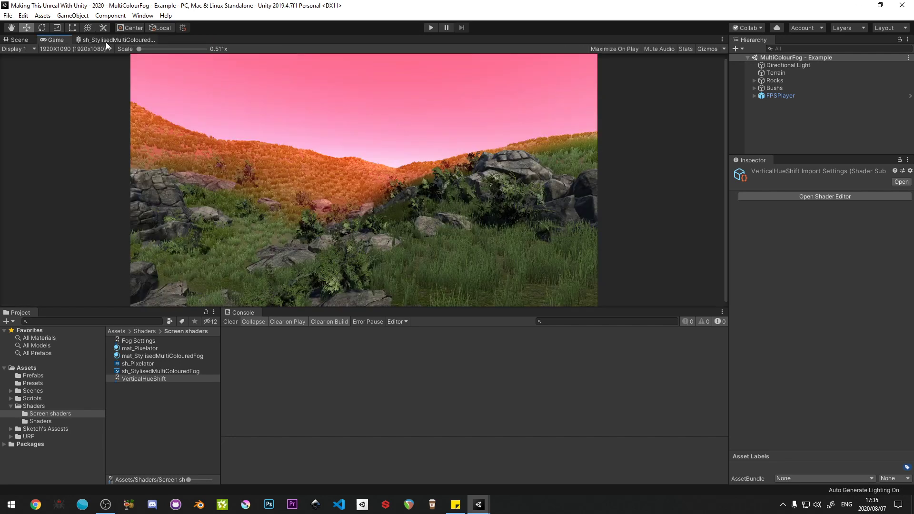
pyautogui.click(105, 42)
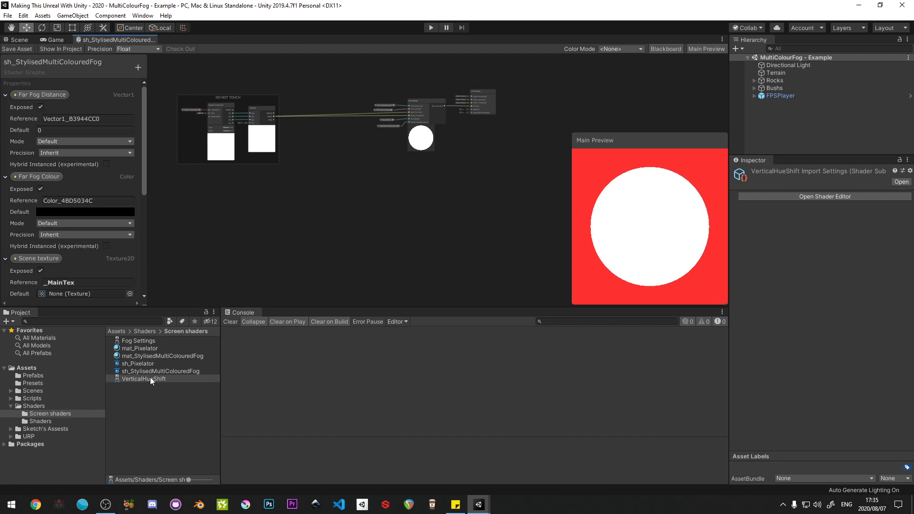
# Step: Add VerticalHueShift as a node below Fog Settings and connect its output to the Unlit Master's Color input
pyautogui.moveTo(150, 377); pyautogui.dragTo(382, 173)
pyautogui.scroll(5, 326, 213)
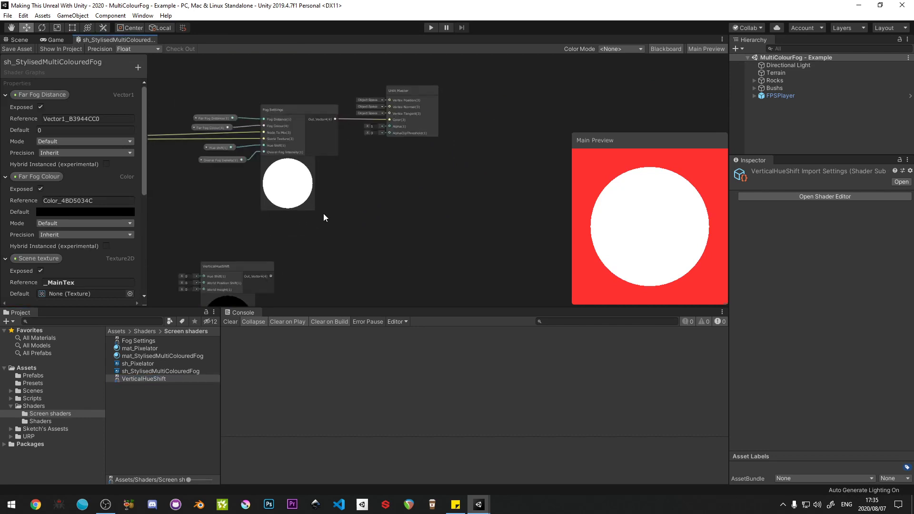
pyautogui.hotkey('shift', 'space')
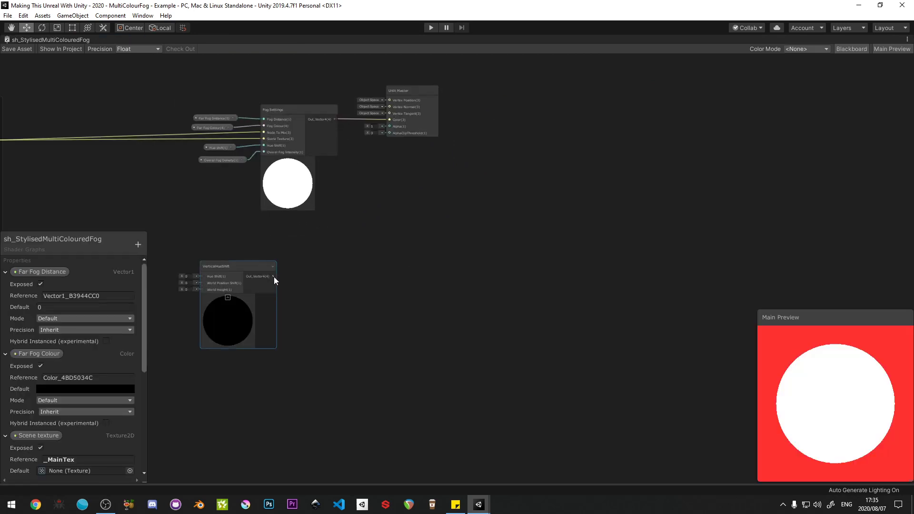
pyautogui.moveTo(274, 281); pyautogui.dragTo(389, 120)
pyautogui.moveTo(250, 270); pyautogui.dragTo(309, 234)
pyautogui.scroll(4, 241, 238)
pyautogui.moveTo(239, 237); pyautogui.dragTo(326, 205, button='middle')
# Step: Enlarge the Blackboard and collapse the details of all five existing properties
pyautogui.click(88, 242)
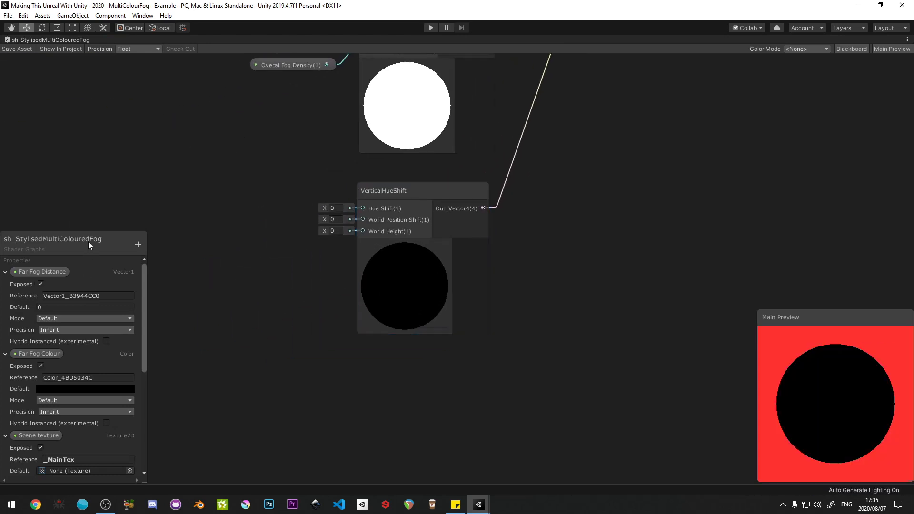
pyautogui.moveTo(89, 243); pyautogui.dragTo(68, 55)
pyautogui.moveTo(146, 305); pyautogui.dragTo(168, 476)
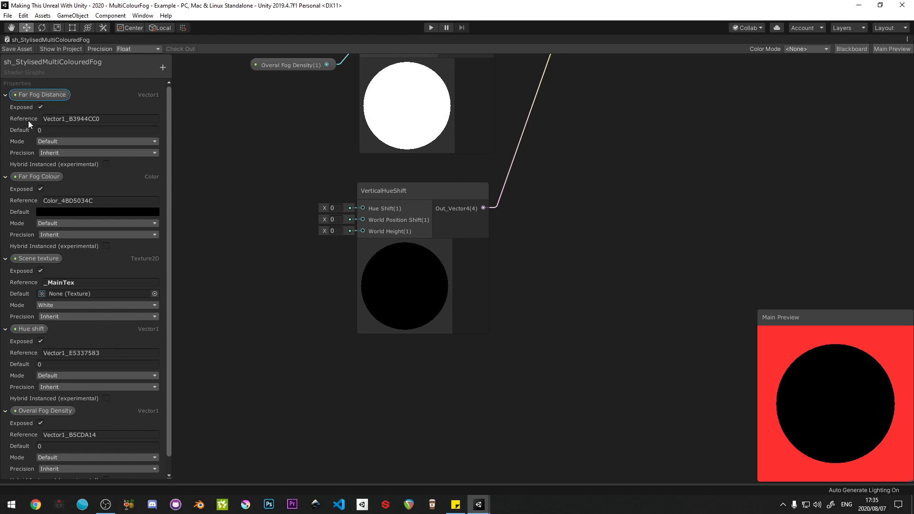
pyautogui.click(5, 94)
pyautogui.click(5, 107)
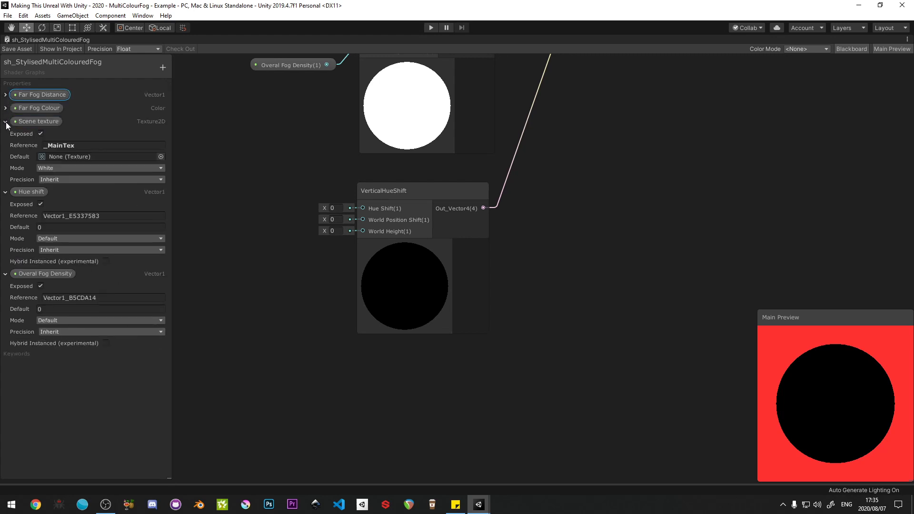
pyautogui.click(6, 121)
pyautogui.click(5, 134)
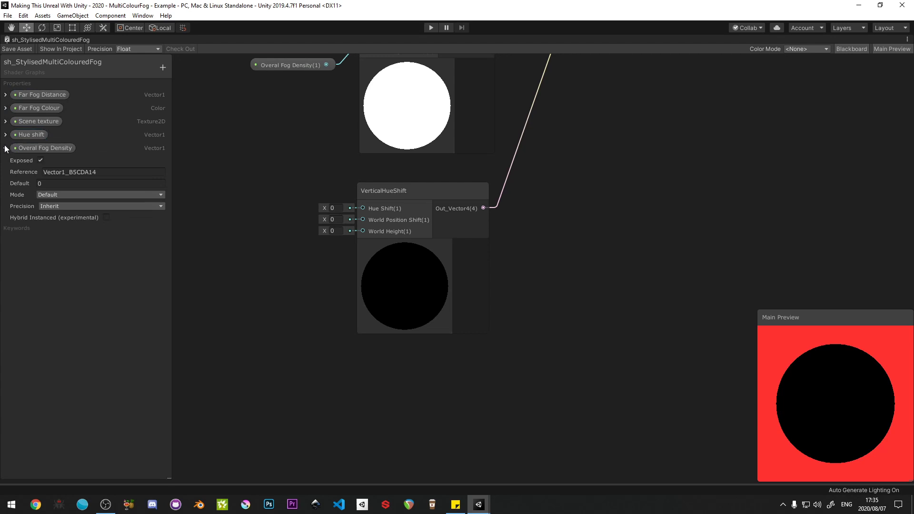
pyautogui.click(5, 148)
# Step: Place a Hue shift property node beside VerticalHueShift and connect it to the Hue Shift input
pyautogui.moveTo(273, 297); pyautogui.dragTo(362, 208)
pyautogui.moveTo(284, 241); pyautogui.dragTo(279, 208)
pyautogui.moveTo(300, 264); pyautogui.dragTo(361, 268, button='middle')
# Step: Create a Vector1 property named "World Position Shift" in the Blackboard
pyautogui.click(163, 68)
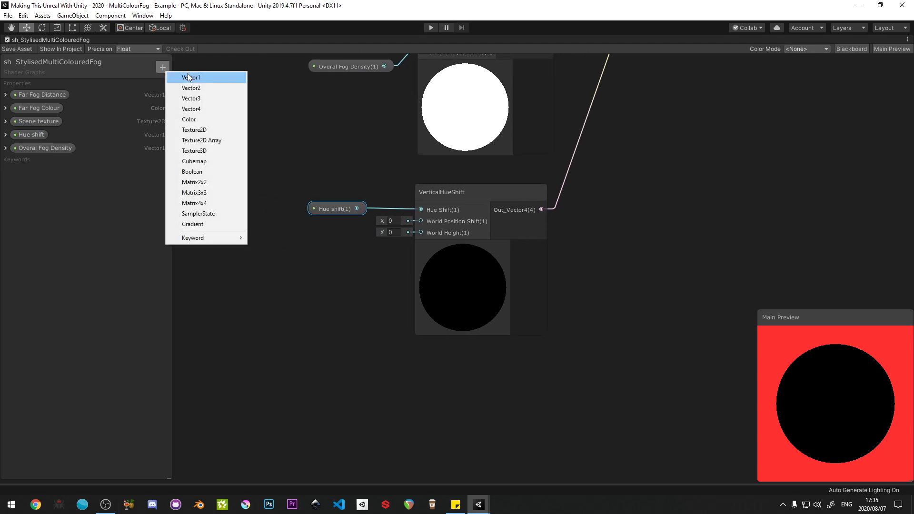
pyautogui.click(186, 76)
pyautogui.write('Worl')
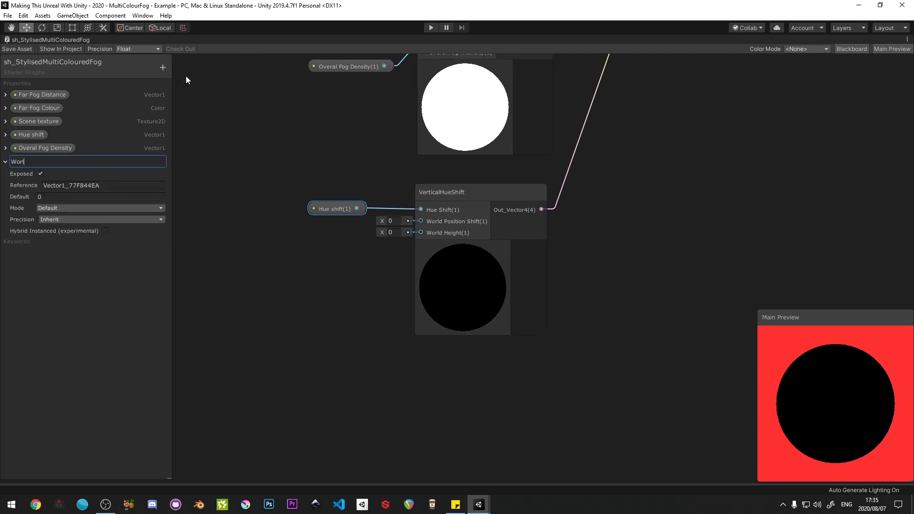
pyautogui.write('d Position Shift')
pyautogui.press('BackSpace')
pyautogui.press('Return')
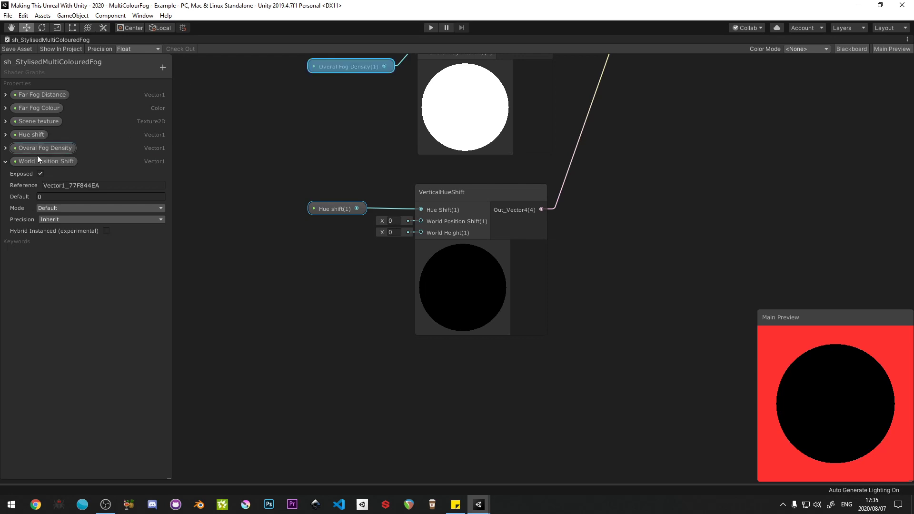
# Step: Place a World Position Shift property node in the graph and connect it to VerticalHueShift's World Position Shift input
pyautogui.moveTo(38, 161); pyautogui.dragTo(316, 298)
pyautogui.moveTo(308, 232); pyautogui.dragTo(310, 233)
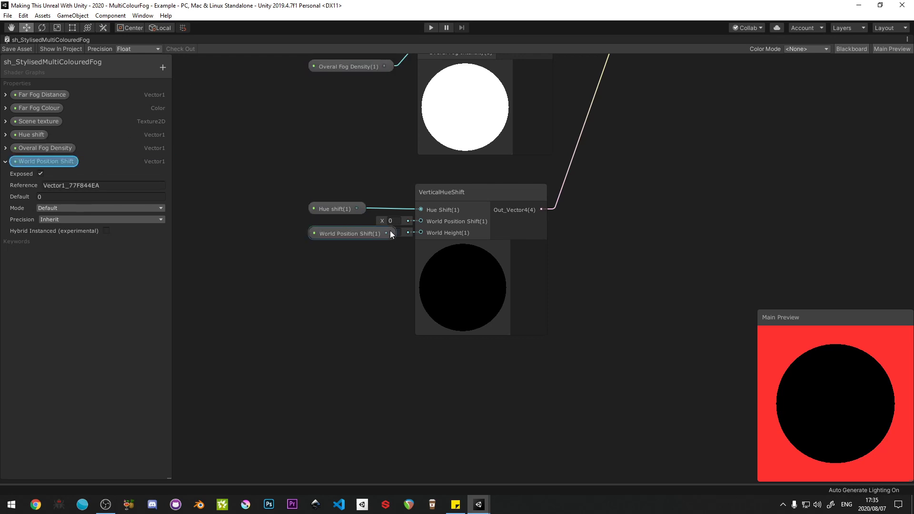
pyautogui.moveTo(387, 233); pyautogui.dragTo(421, 221)
pyautogui.moveTo(351, 232); pyautogui.dragTo(330, 225)
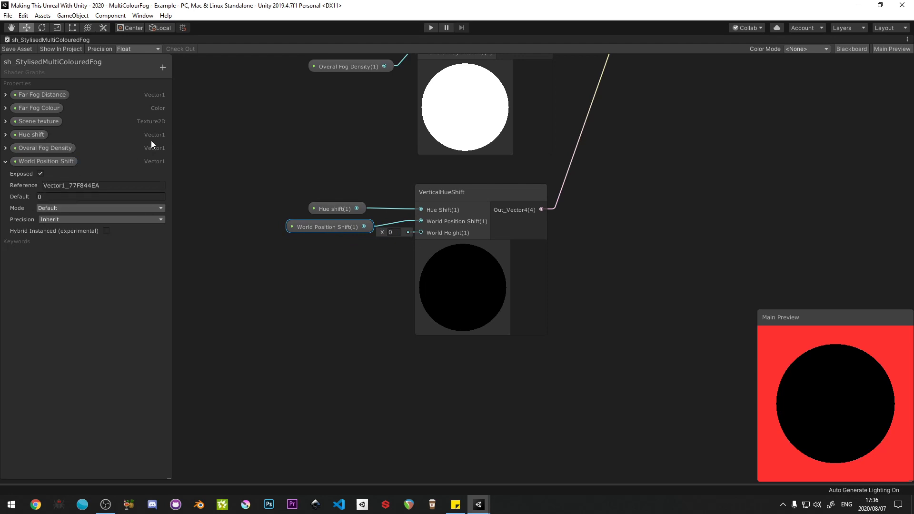
# Step: Create a Vector1 property named "World Height", place its node, and connect it to VerticalHueShift's World Height input
pyautogui.click(162, 67)
pyautogui.click(184, 71)
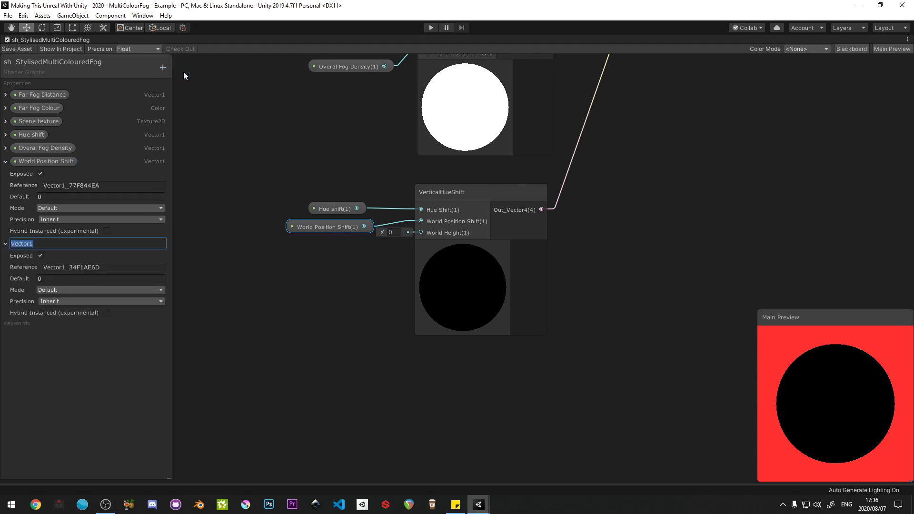
pyautogui.write('World Height')
pyautogui.press('Return')
pyautogui.moveTo(47, 241); pyautogui.dragTo(295, 246)
pyautogui.moveTo(353, 248); pyautogui.dragTo(421, 232)
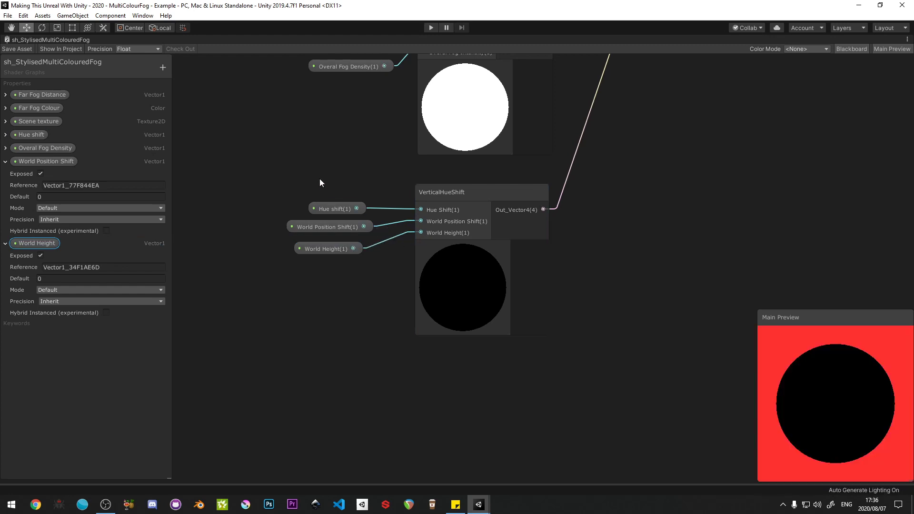
pyautogui.moveTo(320, 183); pyautogui.dragTo(353, 256)
pyautogui.click(331, 158)
# Step: In the Game view, test mat_StylisedMultiColouredFog with World Position Shift at 2.18 and World Height at 1.28
pyautogui.hotkey('shift', 'space')
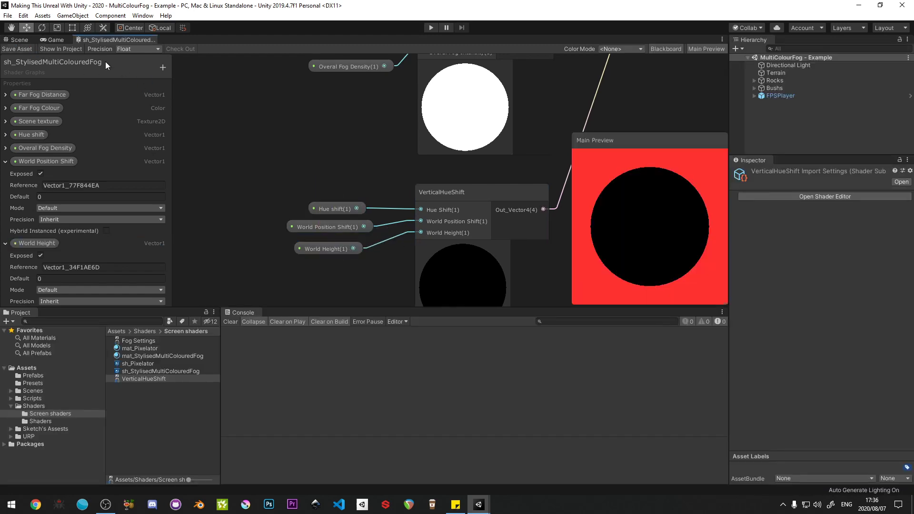
pyautogui.click(62, 41)
pyautogui.click(135, 356)
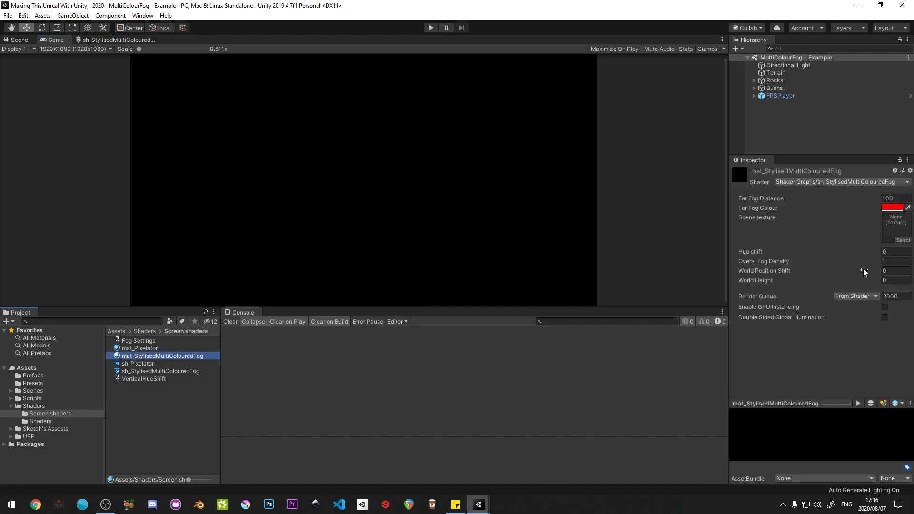
pyautogui.moveTo(874, 276)
pyautogui.mouseDown()
pyautogui.moveTo(891, 275)
pyautogui.moveTo(878, 279)
pyautogui.moveTo(888, 283)
pyautogui.moveTo(869, 270)
pyautogui.moveTo(886, 273)
pyautogui.moveTo(878, 281)
pyautogui.mouseUp()
pyautogui.click(872, 280)
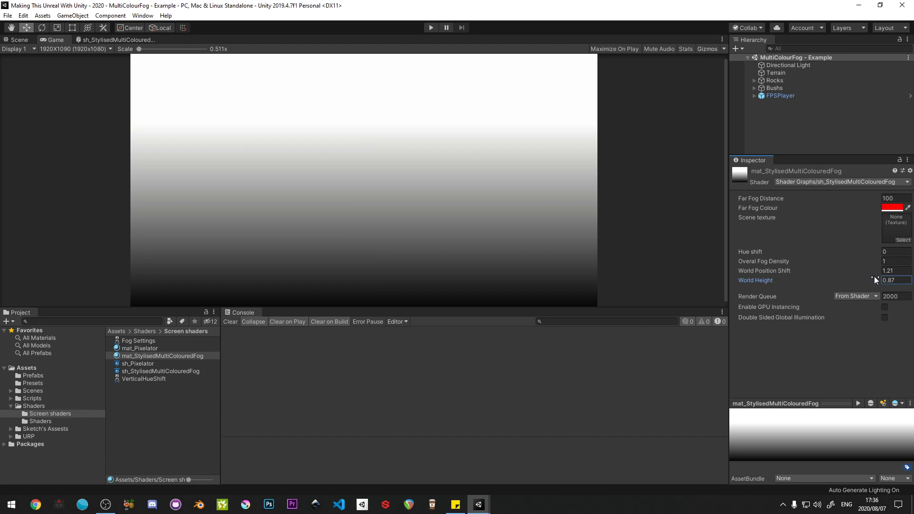
pyautogui.moveTo(875, 270)
pyautogui.mouseDown()
pyautogui.moveTo(875, 281)
pyautogui.moveTo(875, 270)
pyautogui.moveTo(865, 272)
pyautogui.moveTo(888, 280)
pyautogui.moveTo(873, 269)
pyautogui.moveTo(886, 271)
pyautogui.mouseUp()
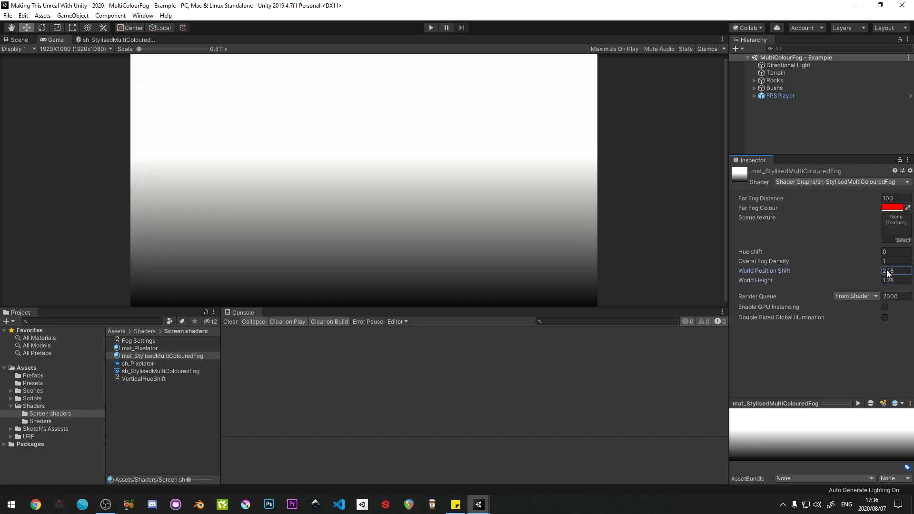
# Step: Reopen the VerticalHueShift sub graph and add a Multiply node with Split's G output feeding its A input
pyautogui.click(119, 40)
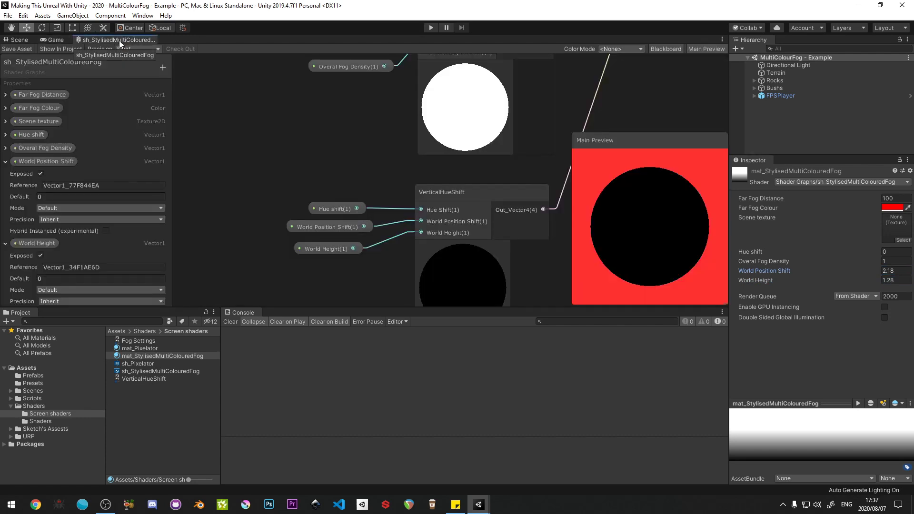
pyautogui.doubleClick(141, 377)
pyautogui.scroll(4, 407, 210)
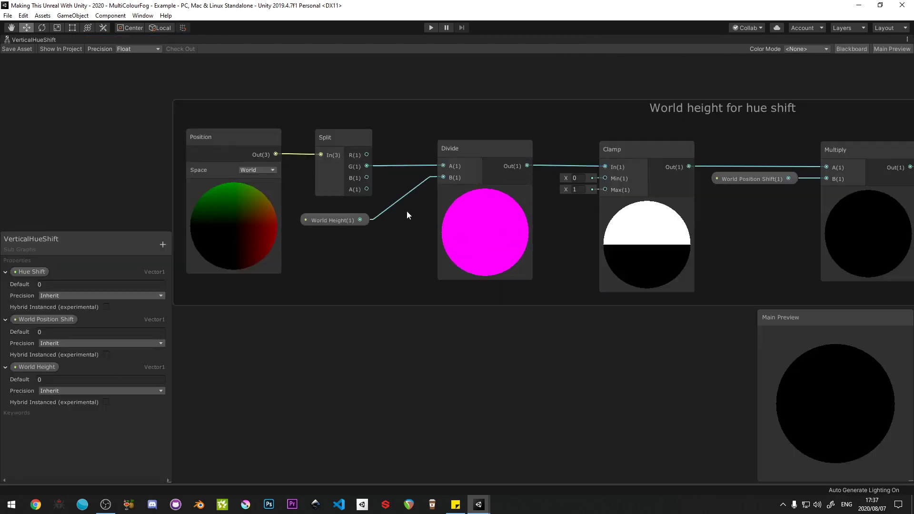
pyautogui.moveTo(263, 141); pyautogui.dragTo(327, 323)
pyautogui.write('mul')
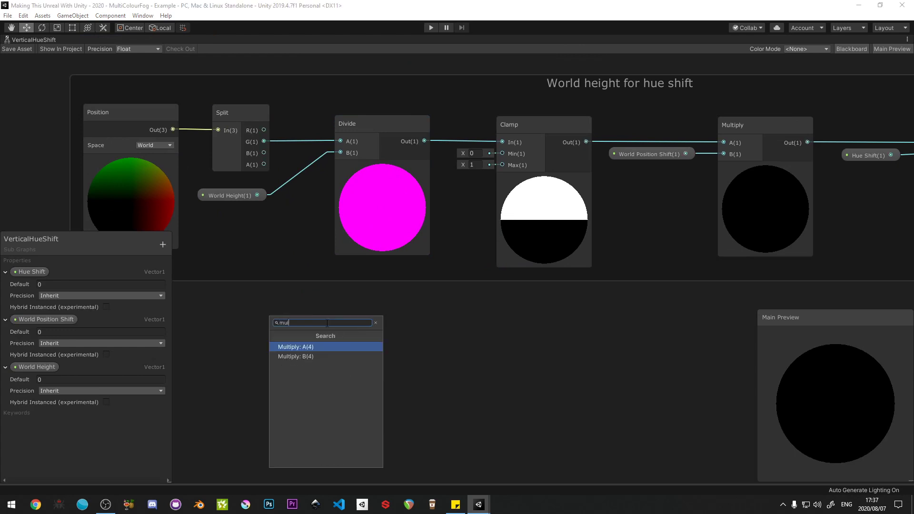
pyautogui.click(315, 347)
# Step: Connect World Height to the new Multiply node's B input and its output to Clamp's In input, and save the asset
pyautogui.moveTo(258, 195); pyautogui.dragTo(326, 344)
pyautogui.moveTo(410, 333); pyautogui.dragTo(501, 142)
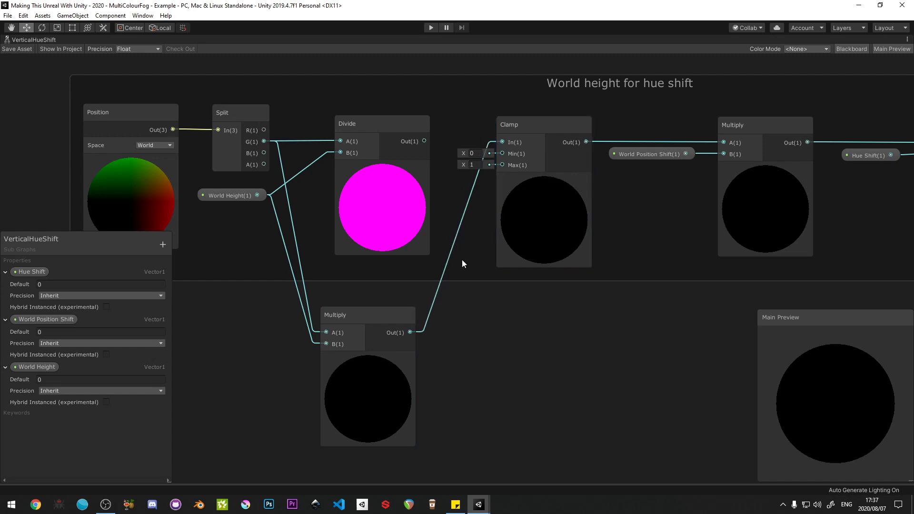
pyautogui.scroll(-2, 428, 286)
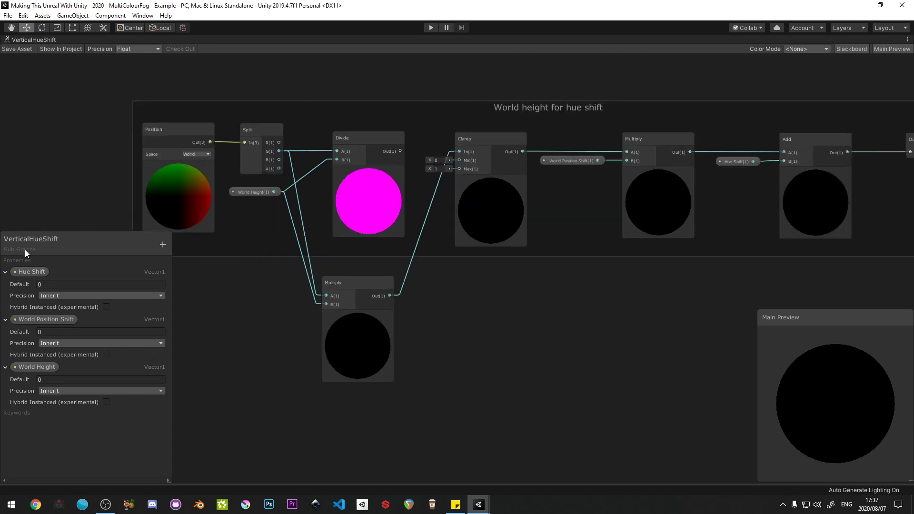
pyautogui.click(32, 50)
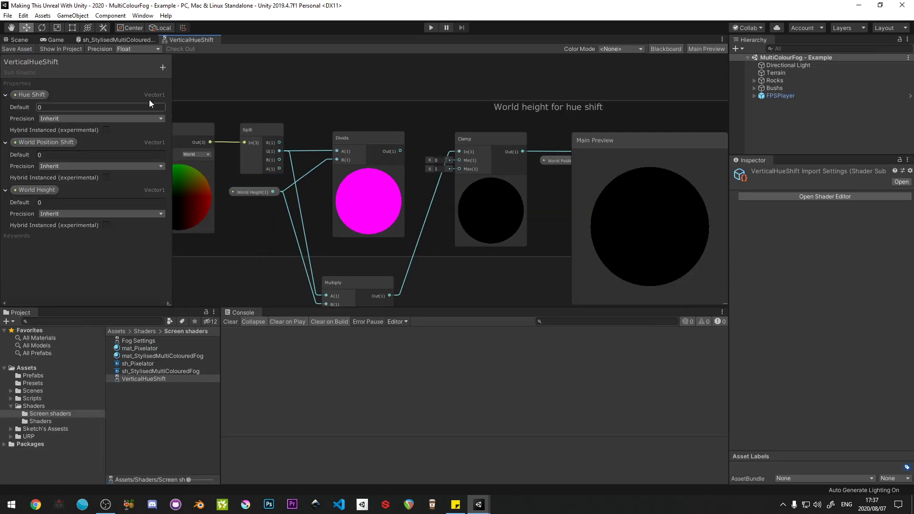
# Step: In the Game view, set mat_StylisedMultiColouredFog's World Position Shift to 1.93 and World Height to 0.82
pyautogui.click(102, 40)
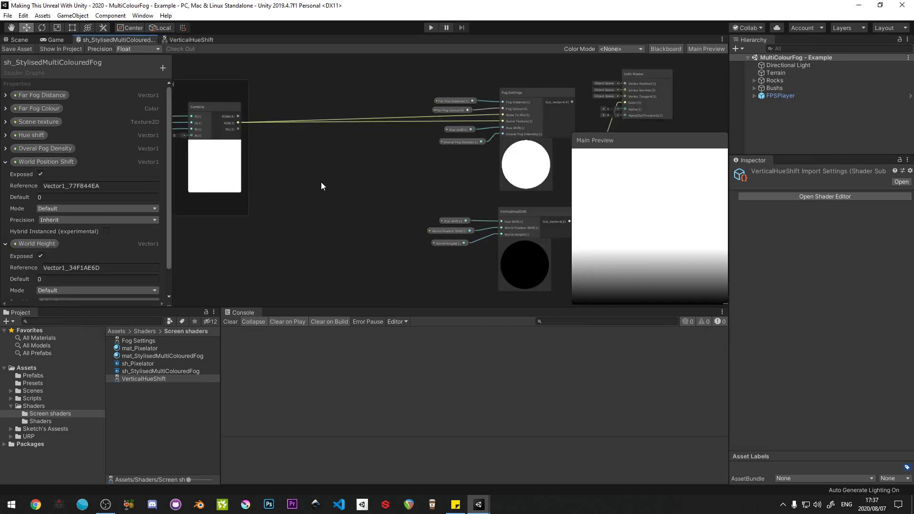
pyautogui.click(50, 40)
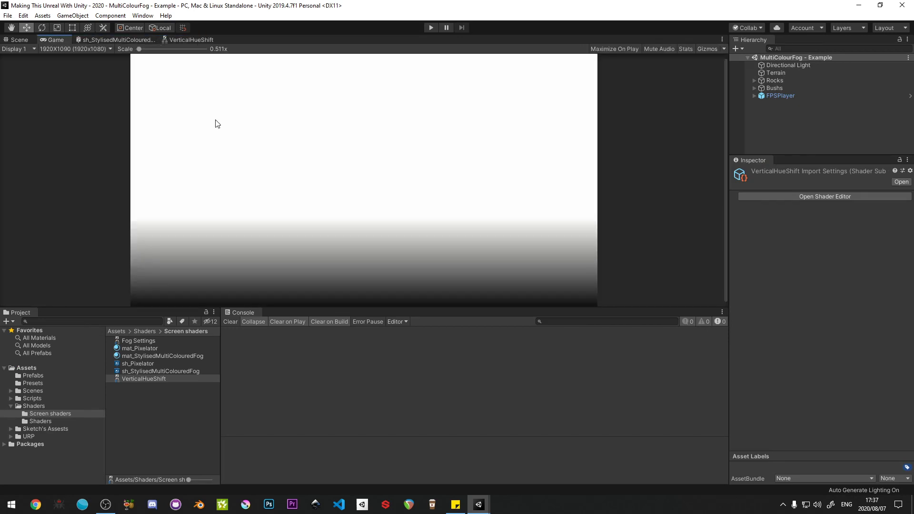
pyautogui.click(167, 355)
pyautogui.moveTo(875, 272)
pyautogui.mouseDown()
pyautogui.moveTo(858, 269)
pyautogui.moveTo(880, 266)
pyautogui.moveTo(873, 278)
pyautogui.mouseUp()
# Step: Back in VerticalHueShift, reconnect the Divide node's output to Clamp's In input in place of the Multiply output
pyautogui.click(203, 40)
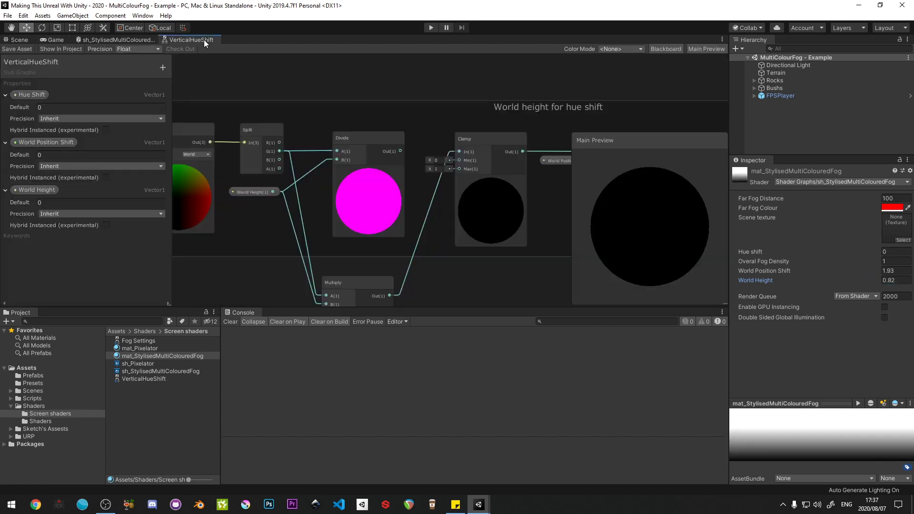
pyautogui.hotkey('shift', 'space')
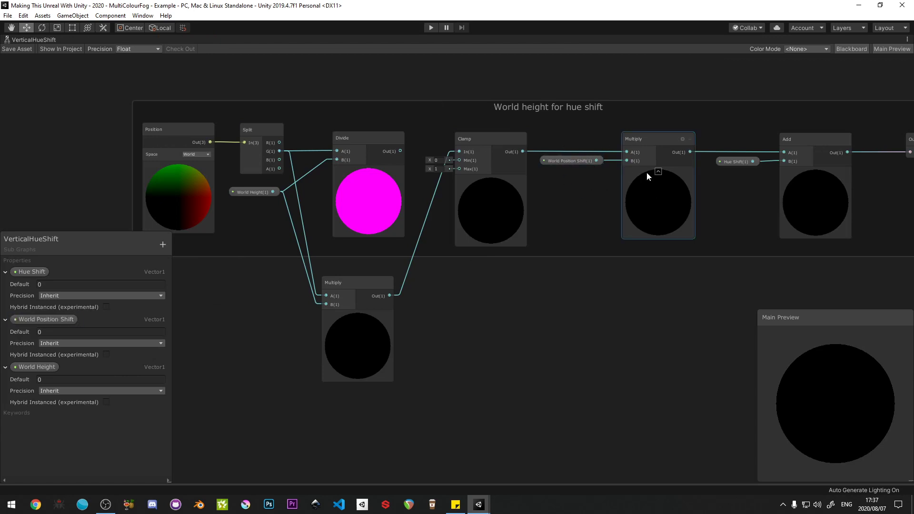
pyautogui.click(367, 233)
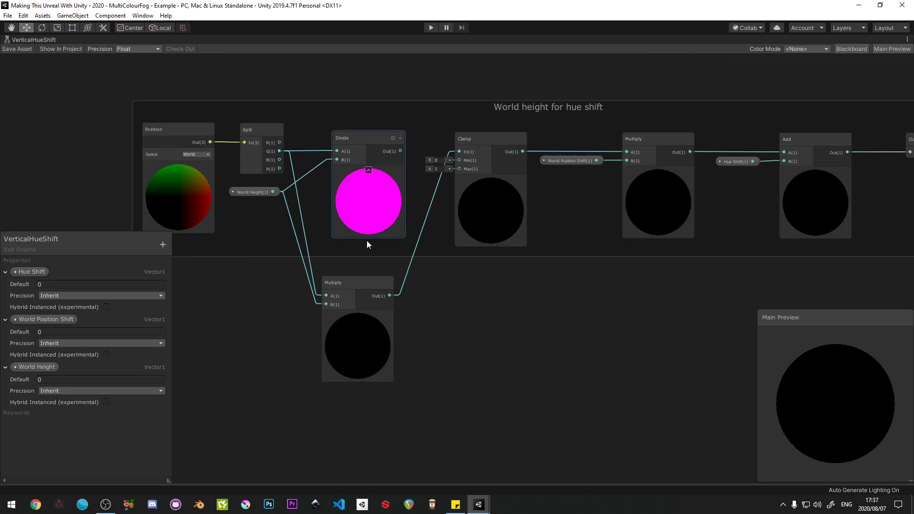
pyautogui.scroll(2, 373, 223)
pyautogui.moveTo(408, 153); pyautogui.dragTo(486, 154)
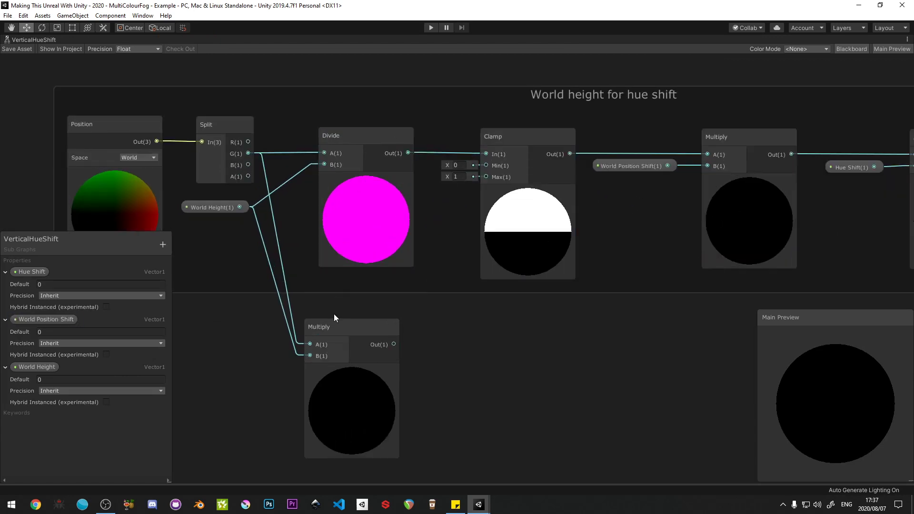
pyautogui.click(339, 328)
pyautogui.click(451, 298)
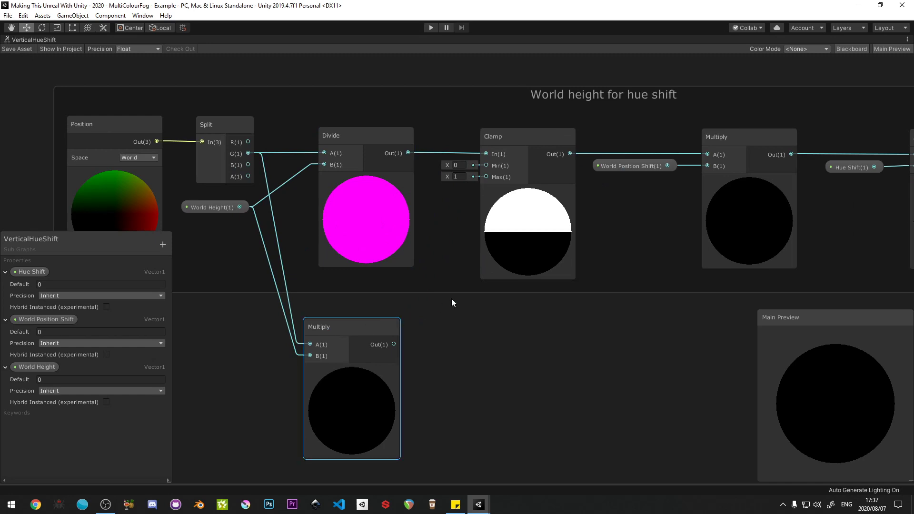
# Step: Delete the unused Multiply node below the group in VerticalHueShift and save the asset
pyautogui.click(320, 333)
pyautogui.press('Delete')
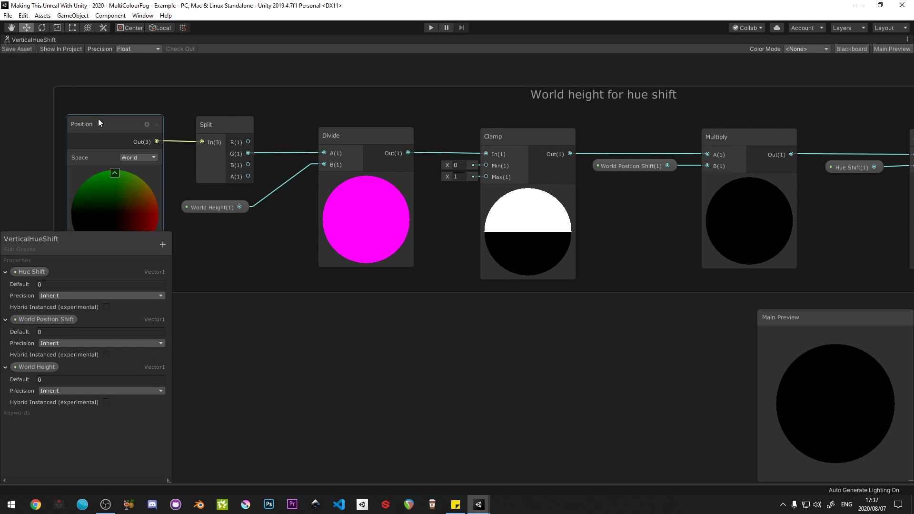
pyautogui.click(25, 49)
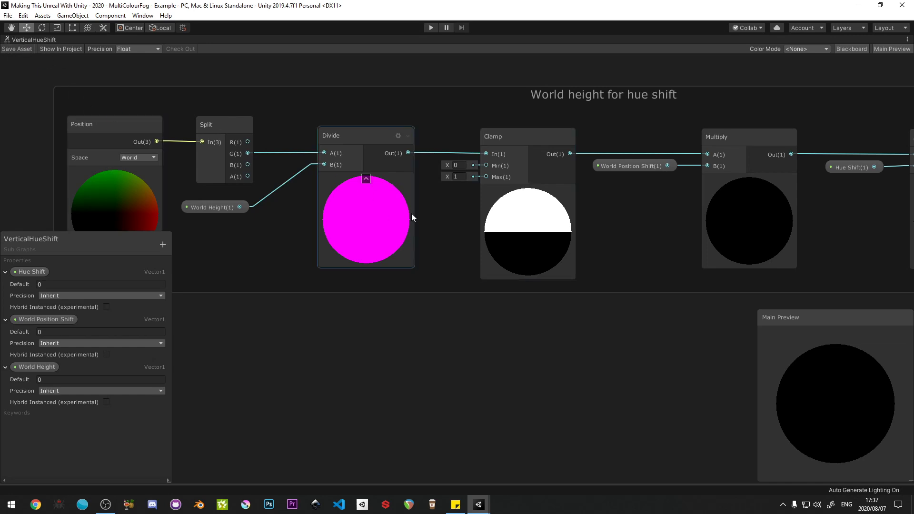
# Step: In the Game view, try 1.5 for the fog material's World Position Shift and settle on 1.3
pyautogui.hotkey('shift', 'space')
pyautogui.click(113, 40)
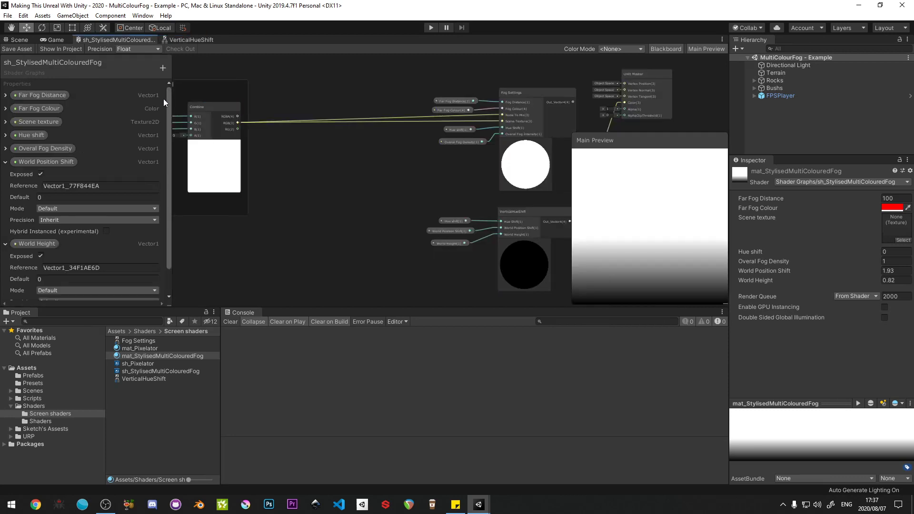
pyautogui.click(49, 41)
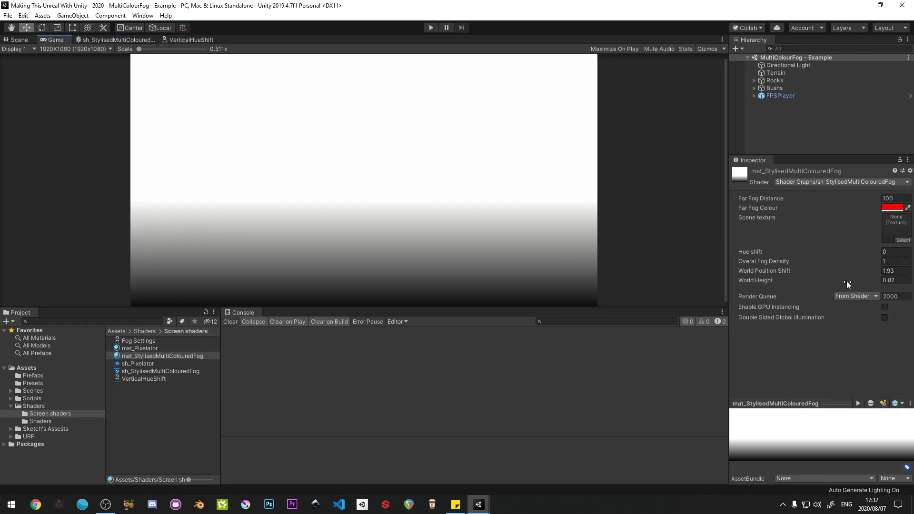
pyautogui.moveTo(874, 272)
pyautogui.mouseDown()
pyautogui.moveTo(881, 270)
pyautogui.moveTo(869, 271)
pyautogui.mouseUp()
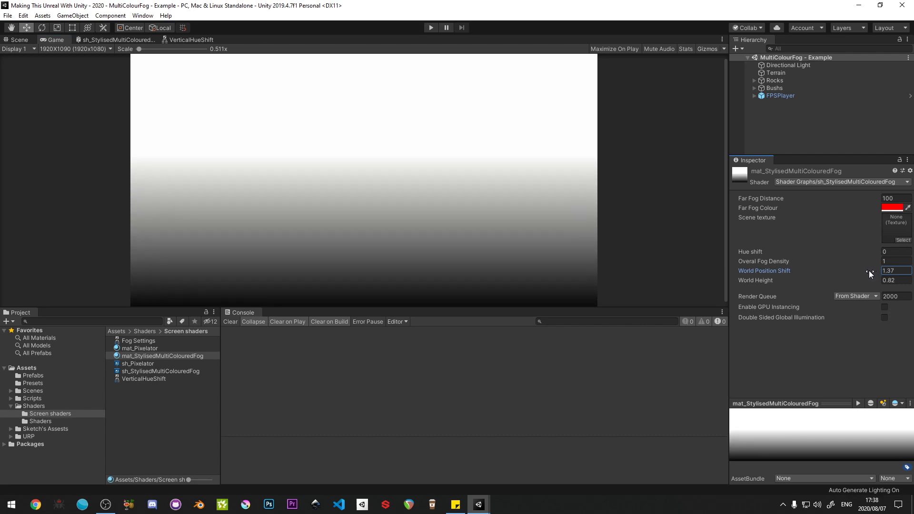
pyautogui.click(899, 272)
pyautogui.write('1.5')
pyautogui.press('Tab')
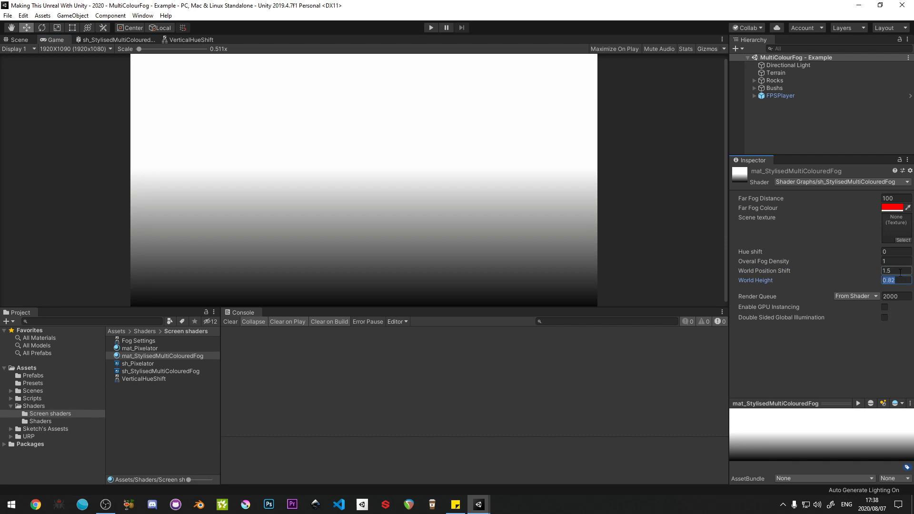
pyautogui.click(900, 272)
pyautogui.write('1.3')
pyautogui.press('Tab')
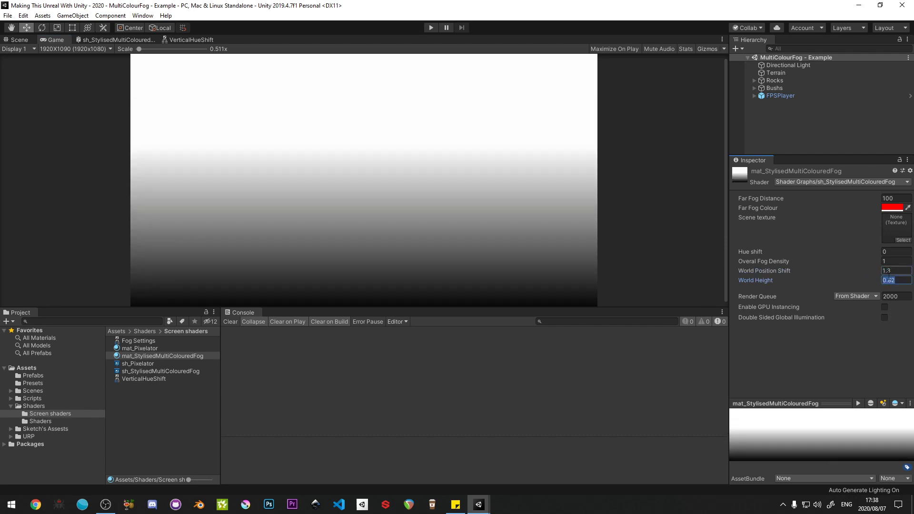
# Step: Set the fog material's World Height to 1
pyautogui.moveTo(872, 282); pyautogui.dragTo(876, 280)
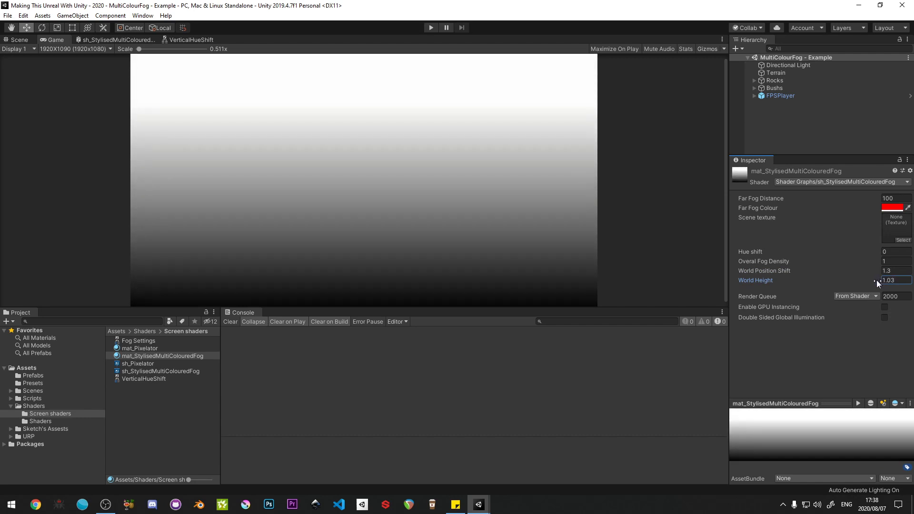
pyautogui.click(902, 281)
pyautogui.write('1')
pyautogui.press('Tab')
# Step: Close the VerticalHueShift sub graph and return to the sh_StylisedMultiColouredFog graph
pyautogui.click(193, 38)
pyautogui.rightClick(193, 38)
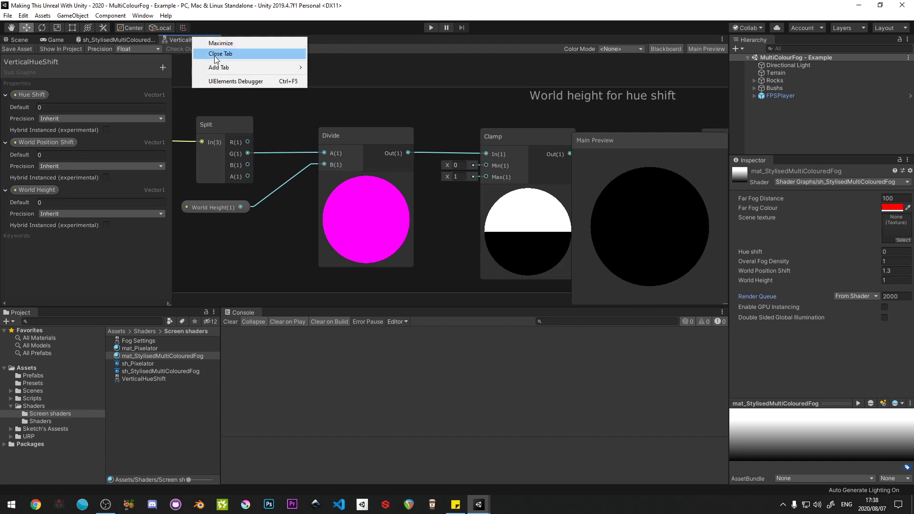
pyautogui.click(214, 54)
pyautogui.click(128, 41)
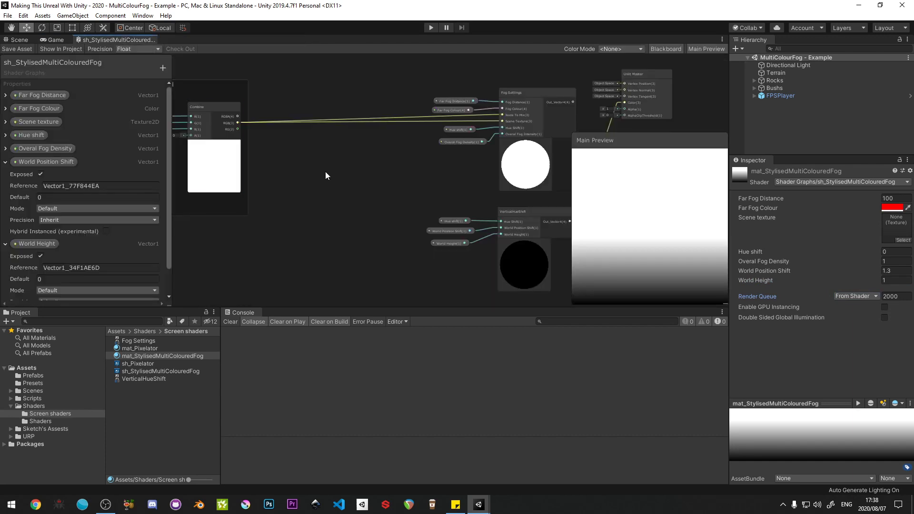
# Step: Move the VerticalHueShift node aside and connect Fog Settings' output to Unlit Master's Color input
pyautogui.hotkey('shift', 'space')
pyautogui.moveTo(555, 210); pyautogui.dragTo(588, 196, button='middle')
pyautogui.moveTo(495, 187); pyautogui.dragTo(562, 237)
pyautogui.moveTo(568, 195); pyautogui.dragTo(258, 235)
pyautogui.moveTo(609, 88); pyautogui.dragTo(660, 131)
# Step: Bring the VerticalHueShift node and its three property nodes together and ungroup them from the DO NOT TOUCH group
pyautogui.moveTo(330, 279); pyautogui.dragTo(535, 227, button='middle')
pyautogui.moveTo(349, 213); pyautogui.dragTo(454, 321)
pyautogui.moveTo(464, 225); pyautogui.dragTo(300, 181)
pyautogui.scroll(3, 301, 173)
pyautogui.moveTo(289, 161); pyautogui.dragTo(308, 258, button='middle')
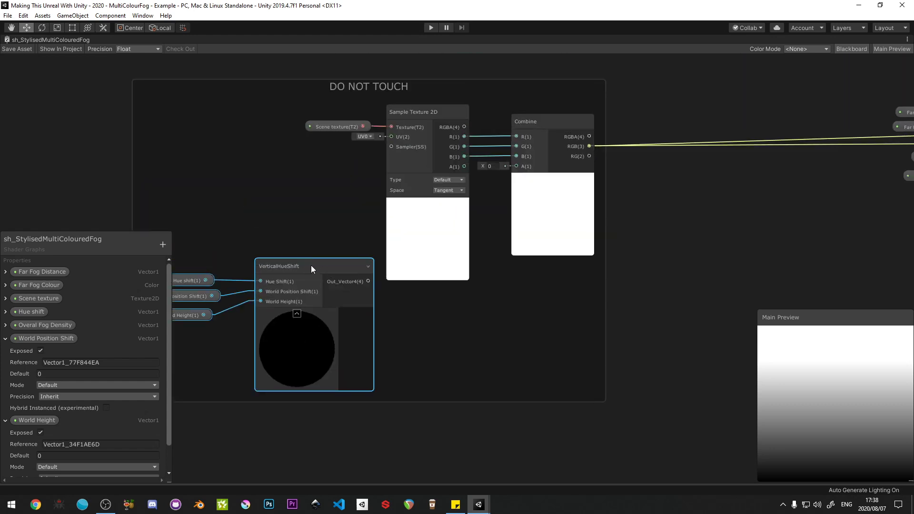
pyautogui.moveTo(312, 268); pyautogui.dragTo(483, 273)
pyautogui.rightClick(482, 273)
pyautogui.click(524, 422)
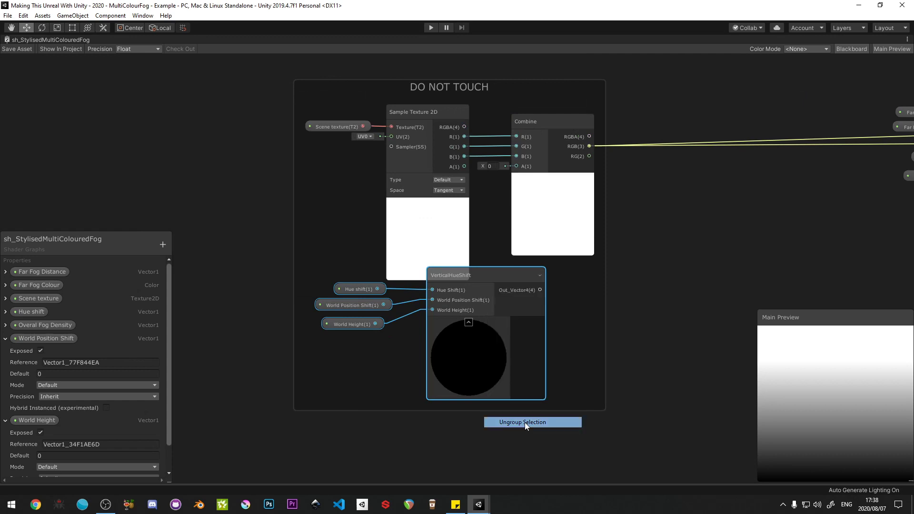
# Step: Move VerticalHueShift and its property nodes next to the Fog Settings node's inputs
pyautogui.moveTo(602, 297); pyautogui.dragTo(295, 276, button='middle')
pyautogui.scroll(1, 295, 275)
pyautogui.moveTo(207, 248); pyautogui.dragTo(703, 166)
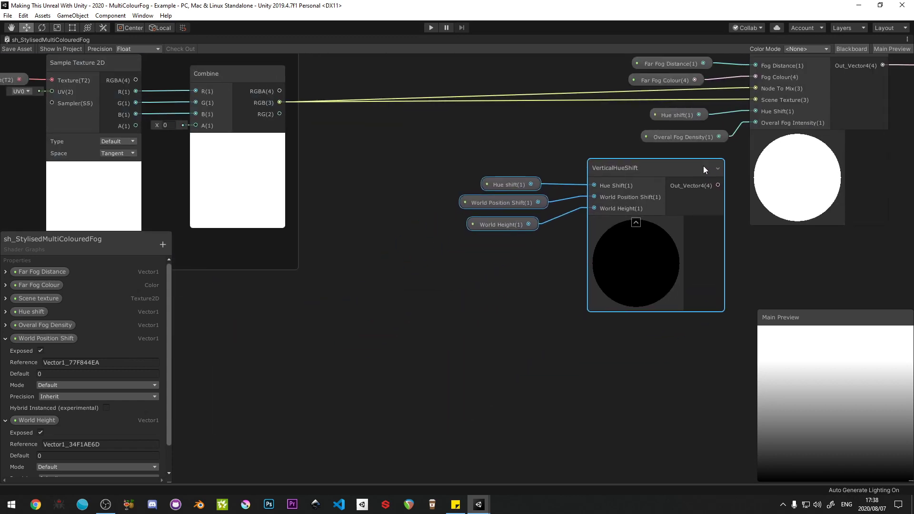
pyautogui.moveTo(704, 165); pyautogui.dragTo(451, 157, button='middle')
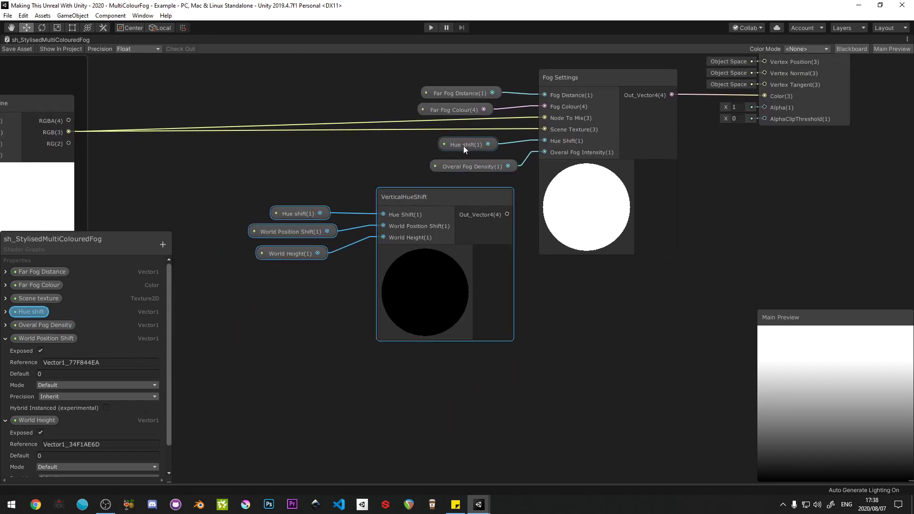
# Step: Connect VerticalHueShift's output to Fog Settings' Hue Shift input and delete the Hue shift property node it replaces
pyautogui.moveTo(507, 214); pyautogui.dragTo(544, 142)
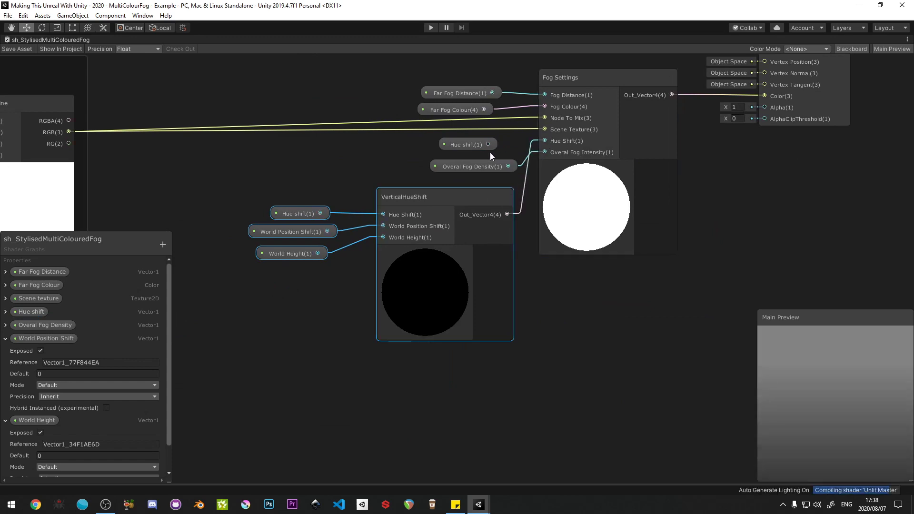
pyautogui.click(454, 146)
pyautogui.press('Delete')
# Step: Place Overal Fog Density below VerticalHueShift, raise VerticalHueShift and its property nodes level with Fog Settings, and save the asset
pyautogui.click(476, 169)
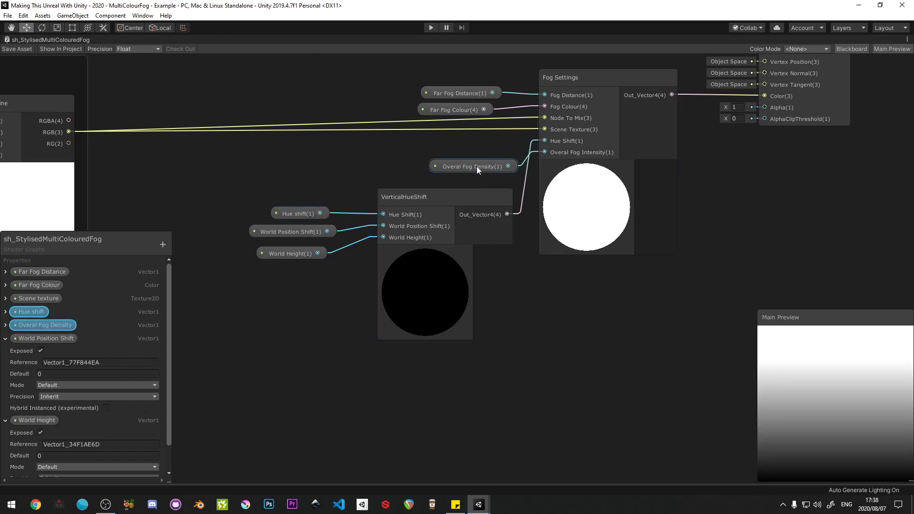
pyautogui.moveTo(477, 170); pyautogui.dragTo(481, 367)
pyautogui.moveTo(288, 181); pyautogui.dragTo(444, 374)
pyautogui.moveTo(469, 198); pyautogui.dragTo(450, 133)
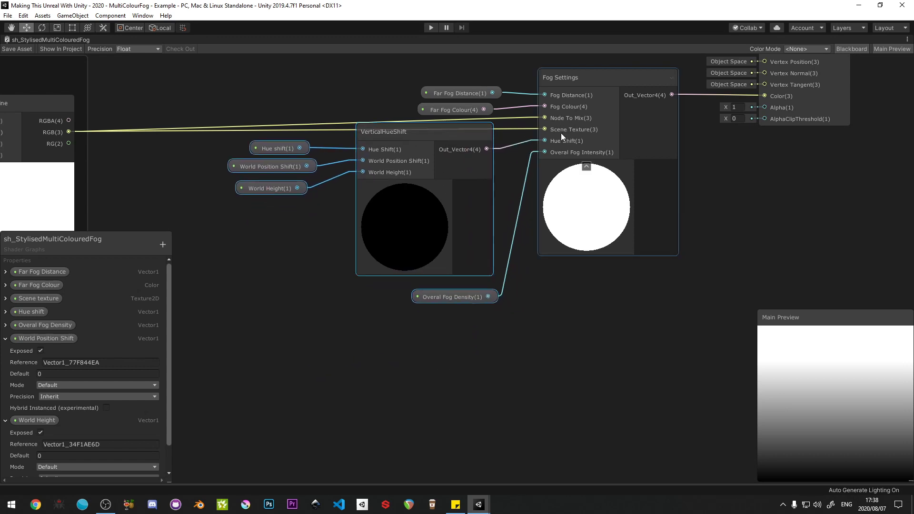
pyautogui.click(13, 48)
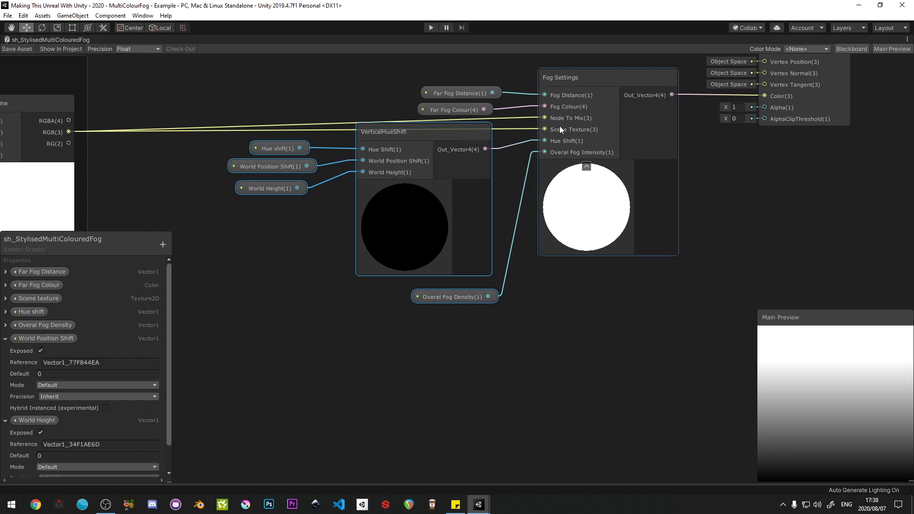
# Step: Open the Fog Settings sub graph and collapse all six of its blackboard properties
pyautogui.hotkey('shift', 'space')
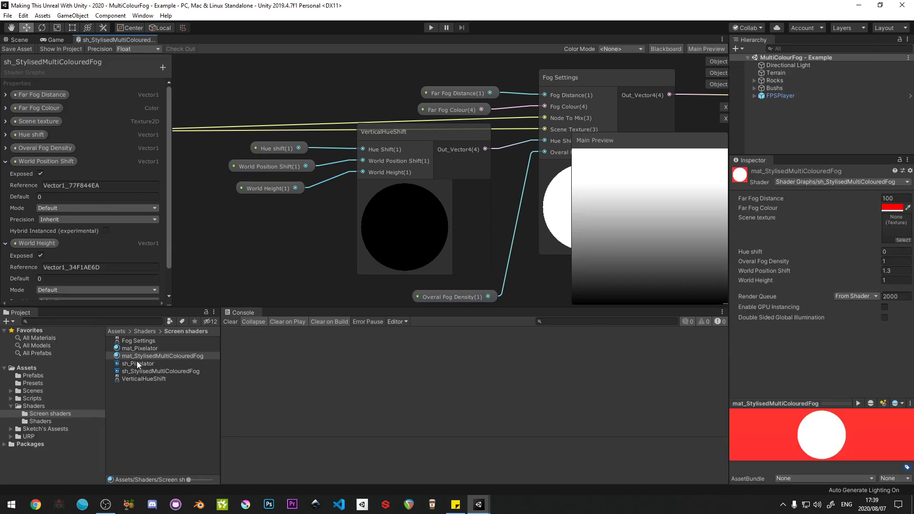
pyautogui.doubleClick(137, 340)
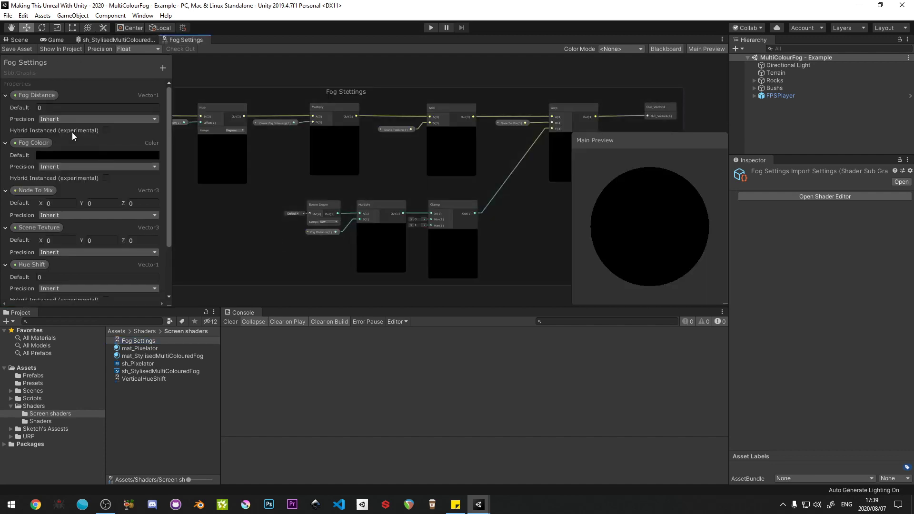
pyautogui.click(6, 95)
pyautogui.click(5, 108)
pyautogui.click(5, 122)
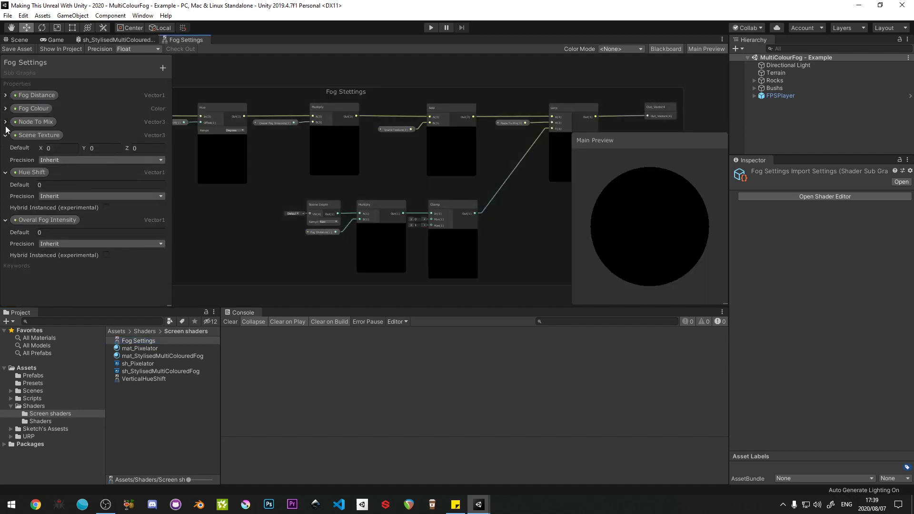
pyautogui.click(5, 136)
pyautogui.click(6, 148)
pyautogui.click(5, 162)
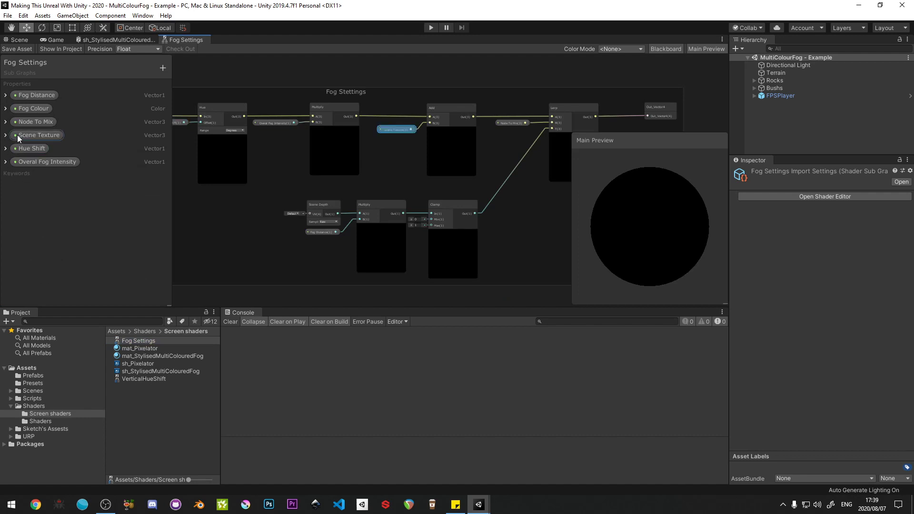
# Step: Reorder Fog Settings' properties with Node To Mix and Scene Texture first and Hue Shift last, and return to the main fog graph
pyautogui.moveTo(24, 122); pyautogui.dragTo(25, 92)
pyautogui.moveTo(32, 138); pyautogui.dragTo(32, 107)
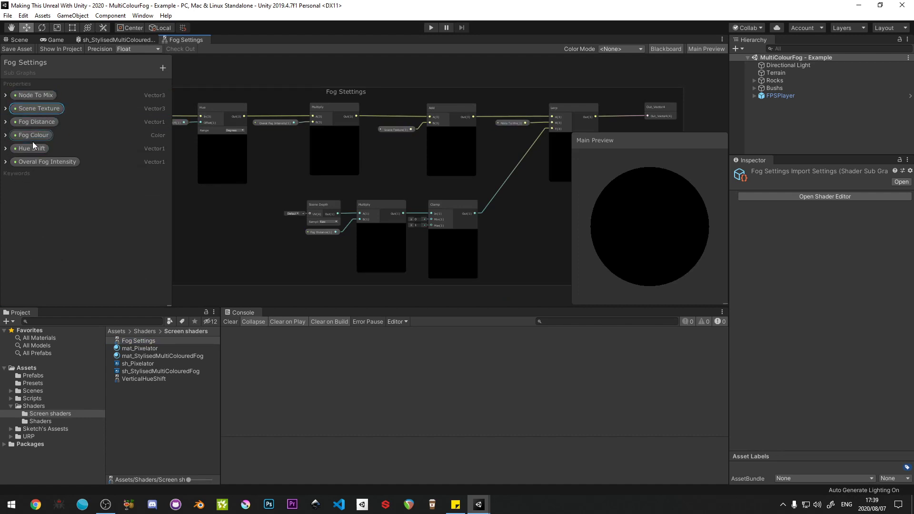
pyautogui.moveTo(33, 148); pyautogui.dragTo(35, 167)
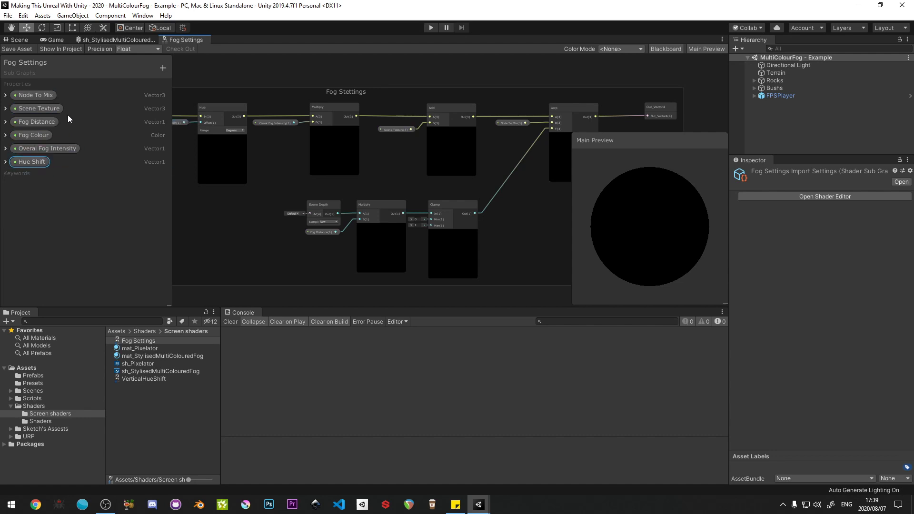
pyautogui.rightClick(185, 41)
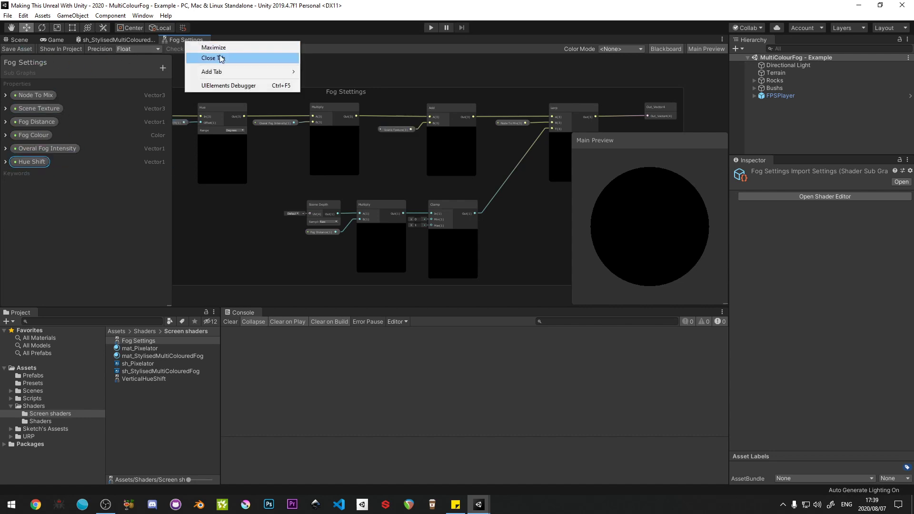
pyautogui.click(224, 57)
pyautogui.hotkey('shift', 'space')
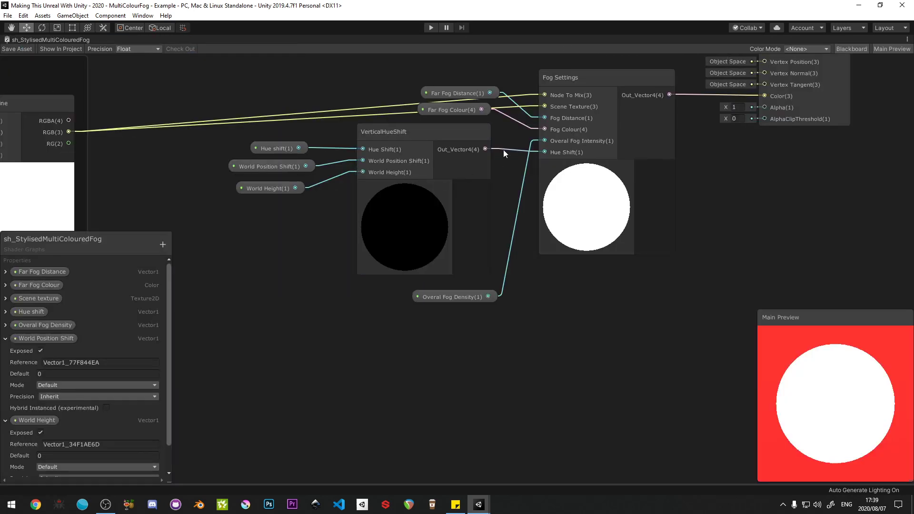
# Step: Move the DO NOT TOUCH group up, clear of the fog nodes
pyautogui.moveTo(494, 128); pyautogui.dragTo(484, 136, button='middle')
pyautogui.scroll(-2, 484, 136)
pyautogui.moveTo(322, 148); pyautogui.dragTo(483, 170, button='middle')
pyautogui.moveTo(304, 105); pyautogui.dragTo(326, 95)
pyautogui.moveTo(657, 256); pyautogui.dragTo(462, 180, button='middle')
pyautogui.scroll(2, 462, 179)
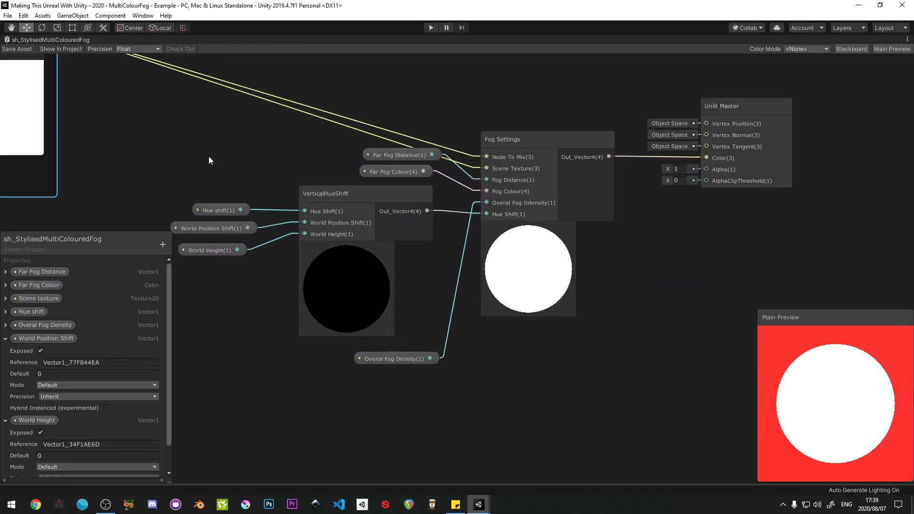
# Step: Lower the nodes feeding Fog Settings, placing Overal Fog Density above the VerticalHueShift node and its property nodes
pyautogui.moveTo(208, 156); pyautogui.dragTo(430, 407)
pyautogui.moveTo(395, 195)
pyautogui.mouseDown()
pyautogui.moveTo(391, 230)
pyautogui.moveTo(395, 197)
pyautogui.mouseUp()
pyautogui.click(510, 361)
pyautogui.moveTo(470, 342); pyautogui.dragTo(501, 322, button='middle')
pyautogui.moveTo(427, 364); pyautogui.dragTo(289, 178)
pyautogui.moveTo(246, 158); pyautogui.dragTo(345, 345)
pyautogui.moveTo(369, 205); pyautogui.dragTo(370, 246)
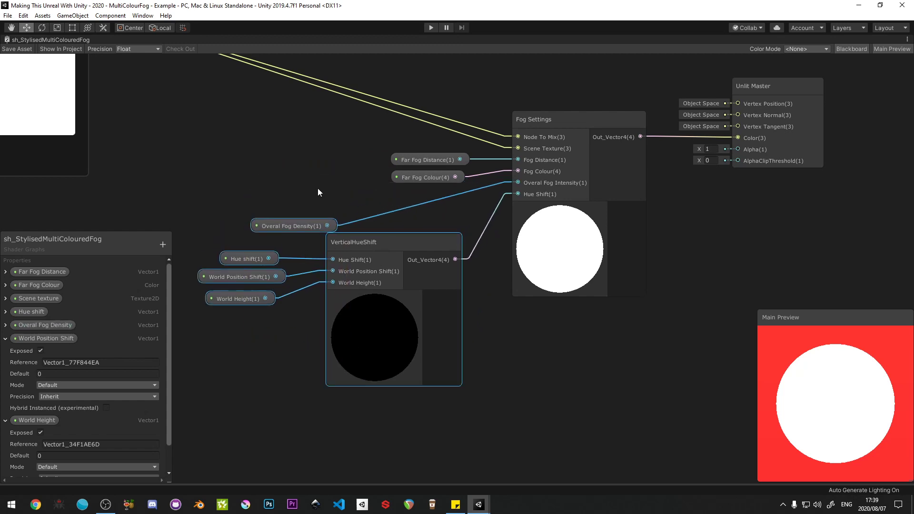
# Step: Place Overal Fog Density directly under Far Fog Colour and tuck VerticalHueShift with its property nodes beneath it
pyautogui.click(318, 188)
pyautogui.moveTo(290, 226); pyautogui.dragTo(418, 201)
pyautogui.moveTo(224, 236); pyautogui.dragTo(430, 421)
pyautogui.moveTo(431, 247); pyautogui.dragTo(434, 227)
# Step: Group Fog Settings, VerticalHueShift and their property nodes under the title Far Fog
pyautogui.scroll(-4, 433, 227)
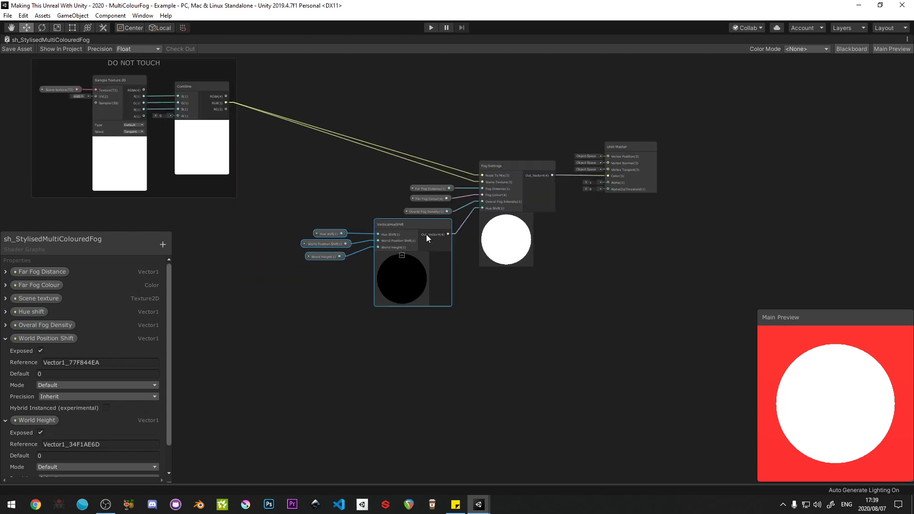
pyautogui.moveTo(426, 234); pyautogui.dragTo(481, 264, button='middle')
pyautogui.moveTo(515, 230); pyautogui.dragTo(431, 216, button='middle')
pyautogui.moveTo(269, 141); pyautogui.dragTo(531, 350)
pyautogui.moveTo(491, 184); pyautogui.dragTo(464, 179)
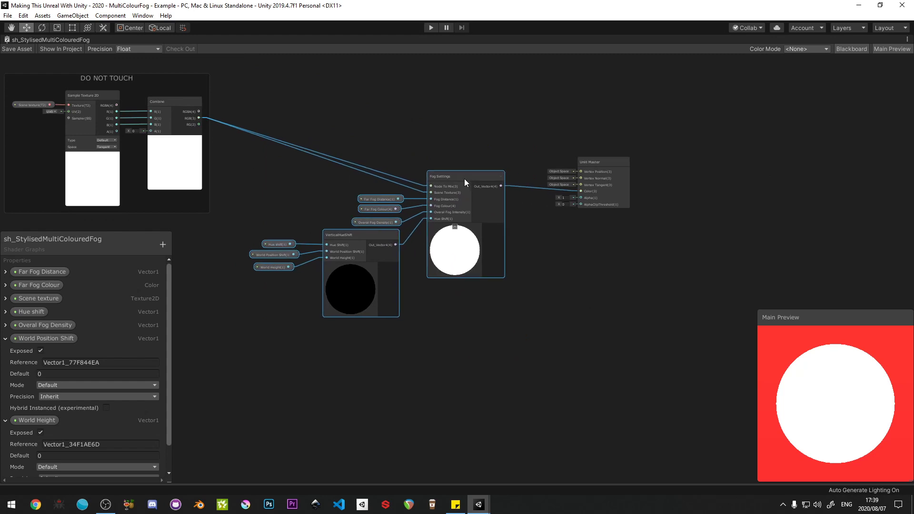
pyautogui.rightClick(464, 178)
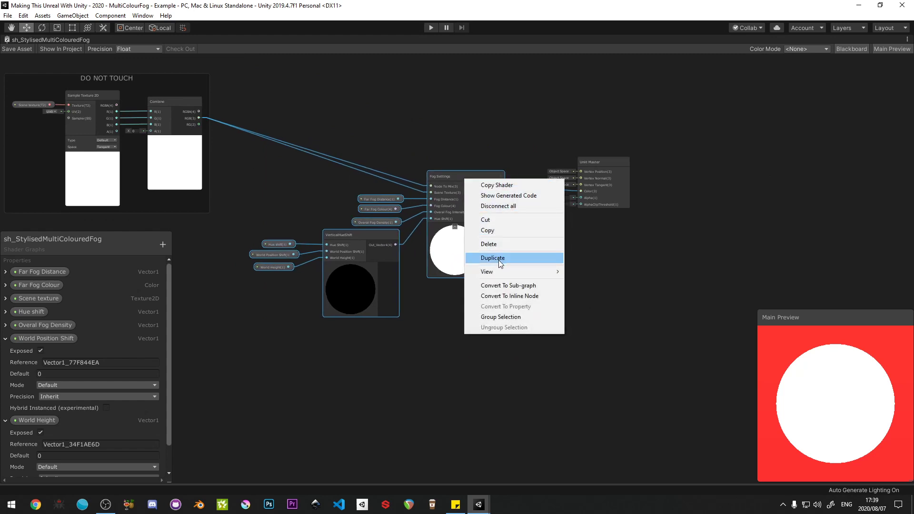
pyautogui.click(498, 316)
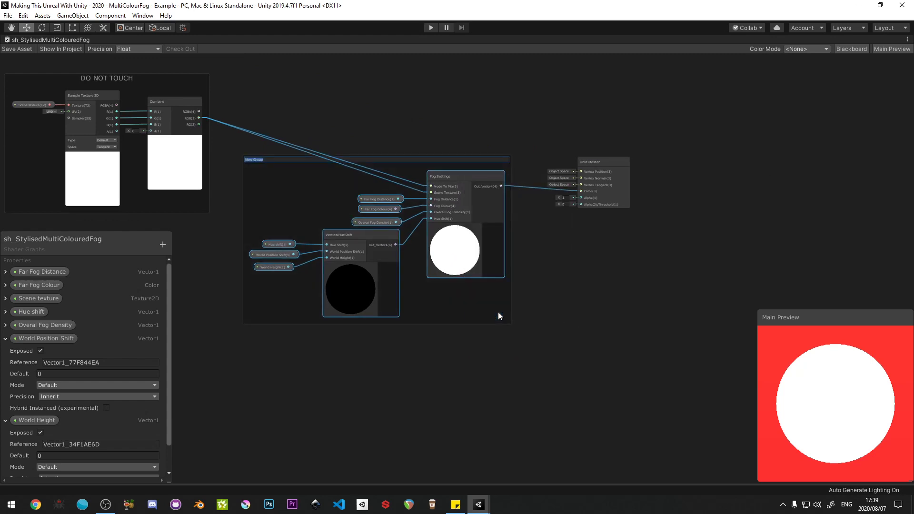
pyautogui.write('Far Fog')
pyautogui.press('Return')
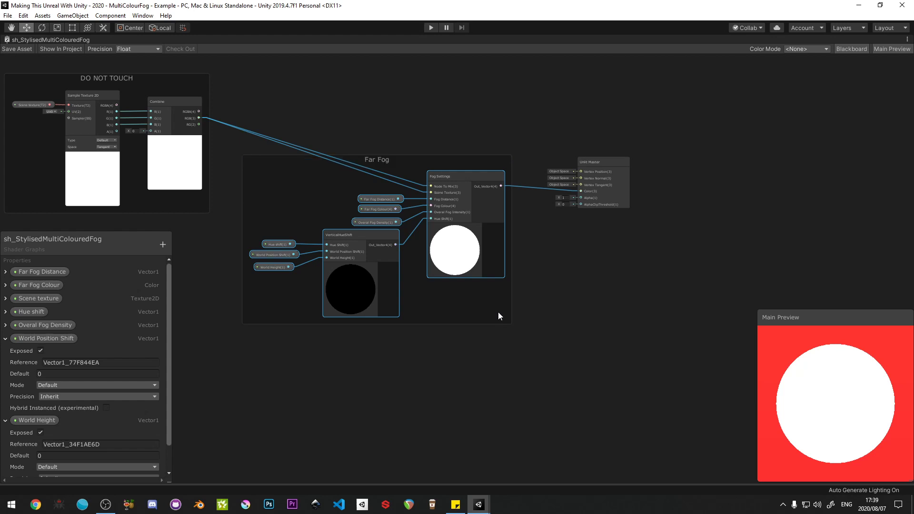
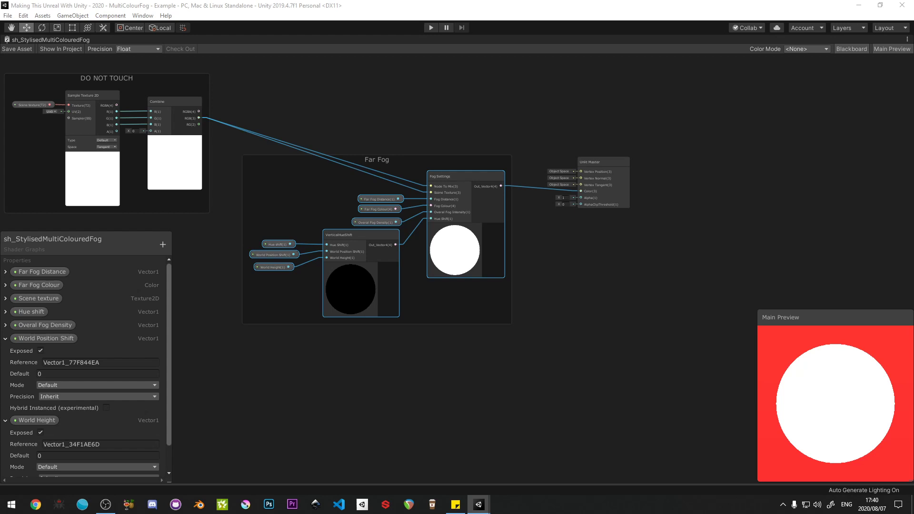
pyautogui.click(396, 153)
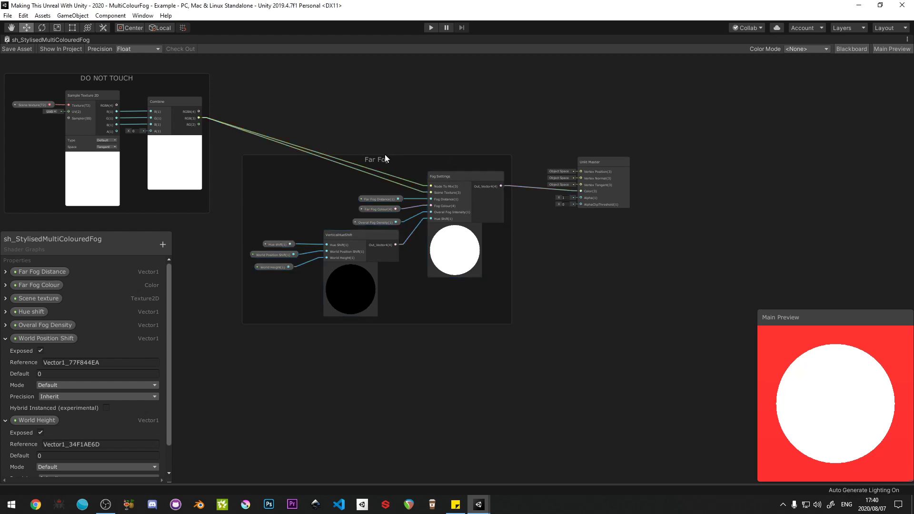
# Step: Move the DO NOT TOUCH group farther away from the Far Fog group to make room between them
pyautogui.hotkey('shift', 'space')
pyautogui.moveTo(365, 132); pyautogui.dragTo(534, 149, button='middle')
pyautogui.hotkey('shift', 'space')
pyautogui.scroll(-3, 409, 122)
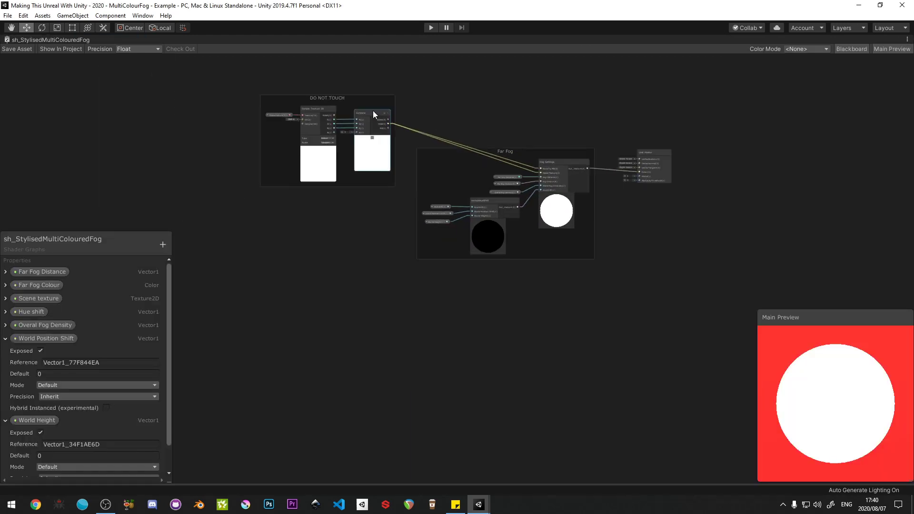
pyautogui.moveTo(369, 103); pyautogui.dragTo(264, 126)
# Step: Duplicate the Far Fog group and place the copy above and to the left of the original
pyautogui.click(540, 155)
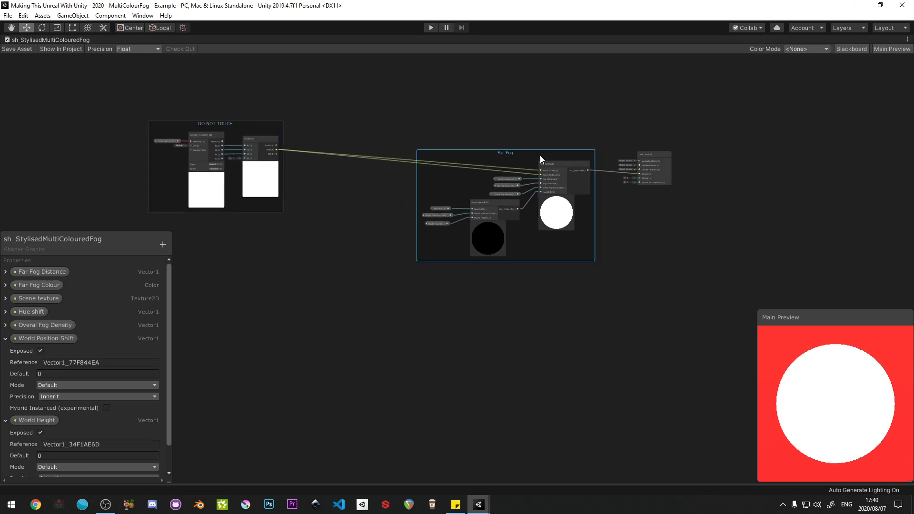
pyautogui.hotkey('ctrl', 'd')
pyautogui.moveTo(594, 201); pyautogui.dragTo(599, 257, button='middle')
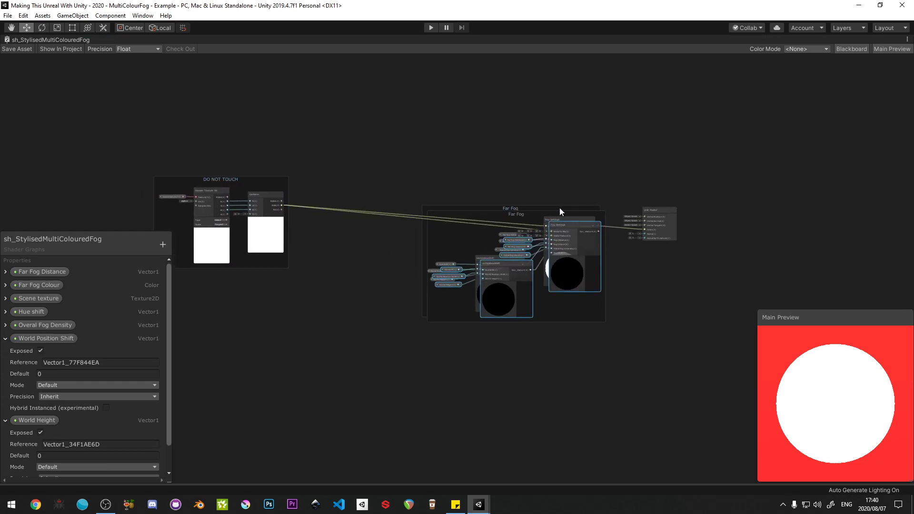
pyautogui.moveTo(547, 213); pyautogui.dragTo(455, 118)
# Step: Connect the copied Fog Settings output to Node To Mix on the original Fog Settings, and shift the copied group slightly up and left
pyautogui.scroll(6, 511, 151)
pyautogui.moveTo(567, 167); pyautogui.dragTo(506, 112, button='middle')
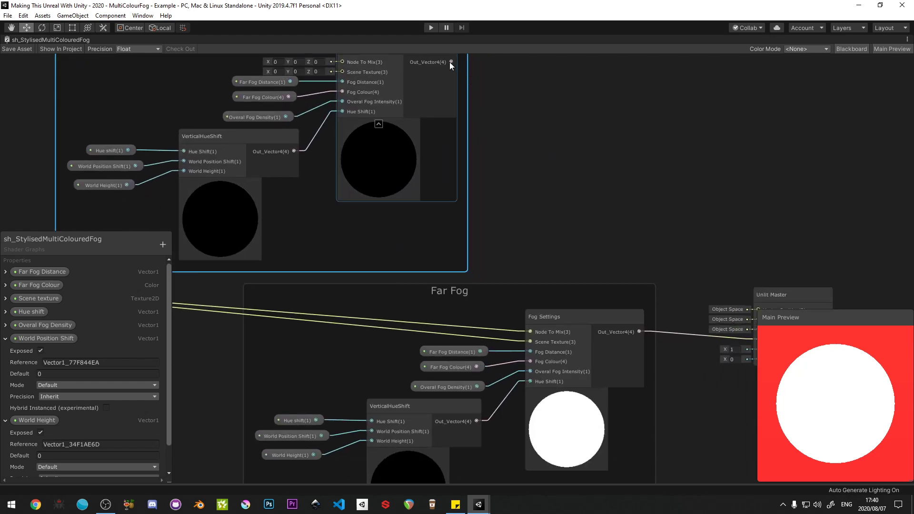
pyautogui.moveTo(450, 62); pyautogui.dragTo(529, 348)
pyautogui.moveTo(406, 292); pyautogui.dragTo(478, 300, button='middle')
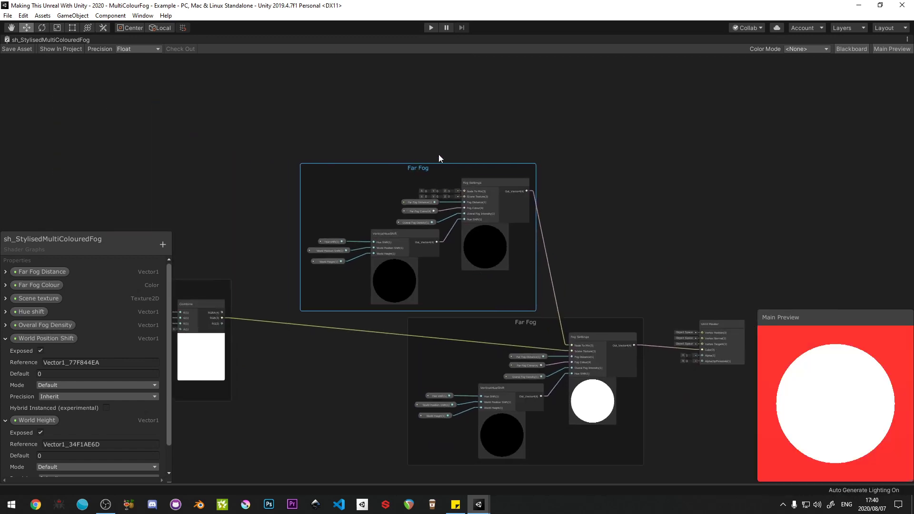
pyautogui.moveTo(439, 170); pyautogui.dragTo(413, 162)
# Step: Connect Combine's RGB output to both the Scene Texture and Node To Mix inputs of the copied Fog Settings node
pyautogui.moveTo(351, 247); pyautogui.dragTo(419, 240, button='middle')
pyautogui.scroll(5, 329, 274)
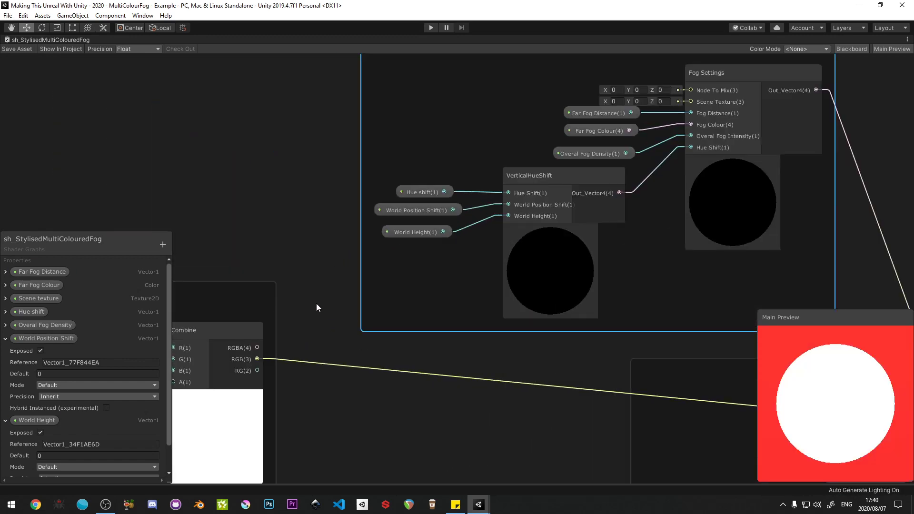
pyautogui.moveTo(258, 357); pyautogui.dragTo(689, 102)
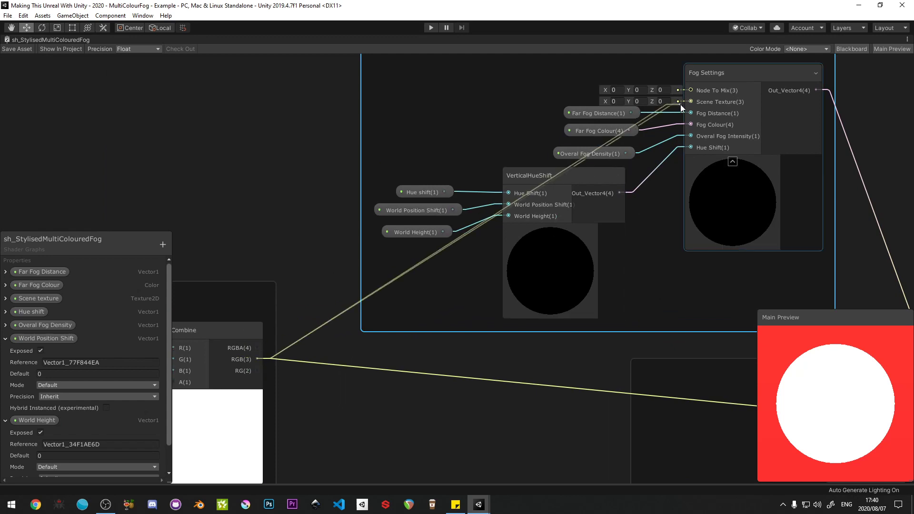
pyautogui.moveTo(258, 359); pyautogui.dragTo(691, 119)
pyautogui.moveTo(554, 133); pyautogui.dragTo(404, 92, button='middle')
pyautogui.scroll(-3, 403, 93)
pyautogui.moveTo(500, 68); pyautogui.dragTo(509, 118, button='middle')
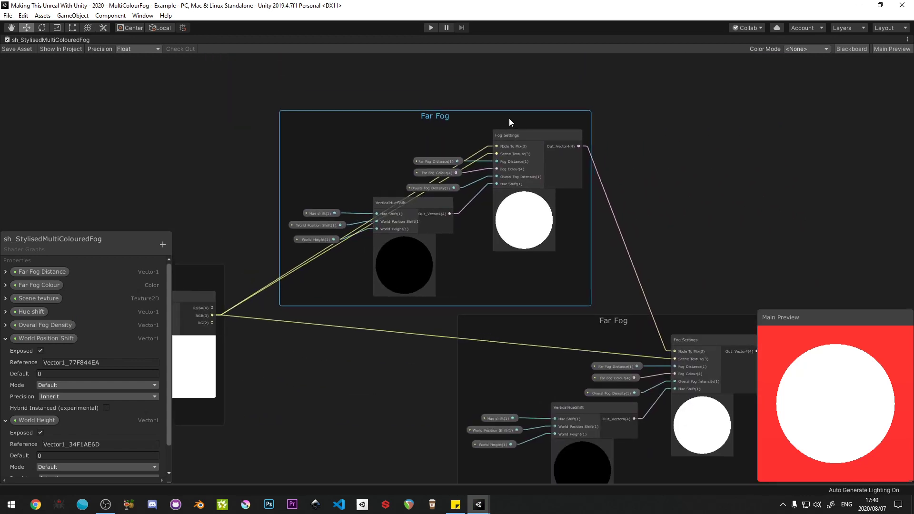
# Step: Move the Blackboard up and extend it to the full height of the graph area
pyautogui.moveTo(678, 175); pyautogui.dragTo(604, 153, button='middle')
pyautogui.moveTo(137, 234); pyautogui.dragTo(87, 53)
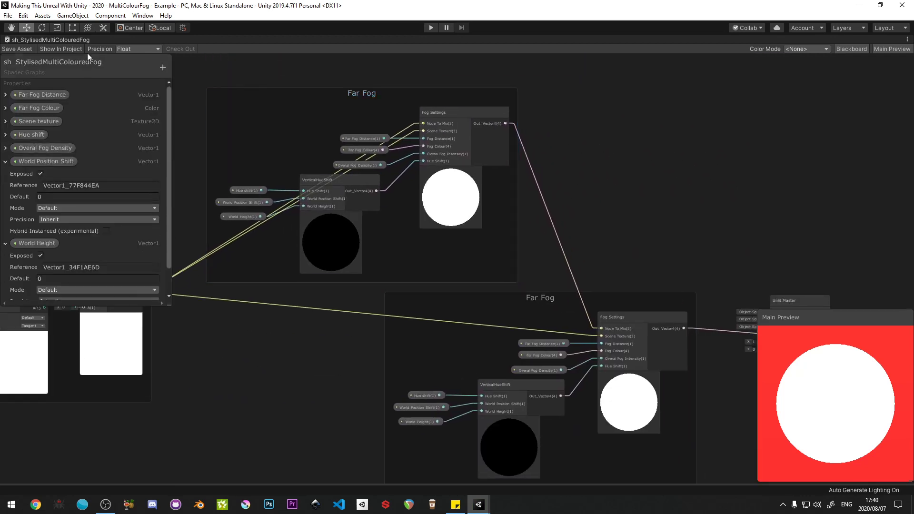
pyautogui.moveTo(167, 305); pyautogui.dragTo(164, 478)
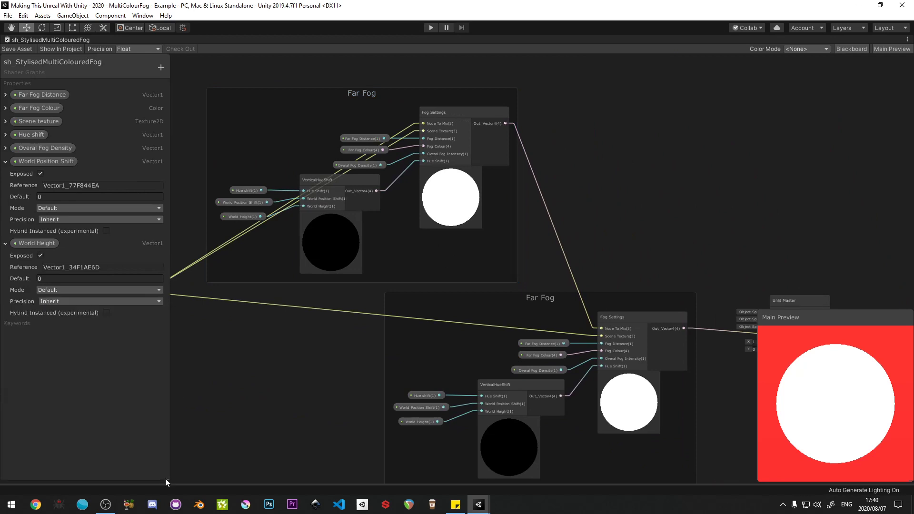
# Step: Duplicate the Far Fog Distance and Far Fog Colour properties
pyautogui.click(50, 98)
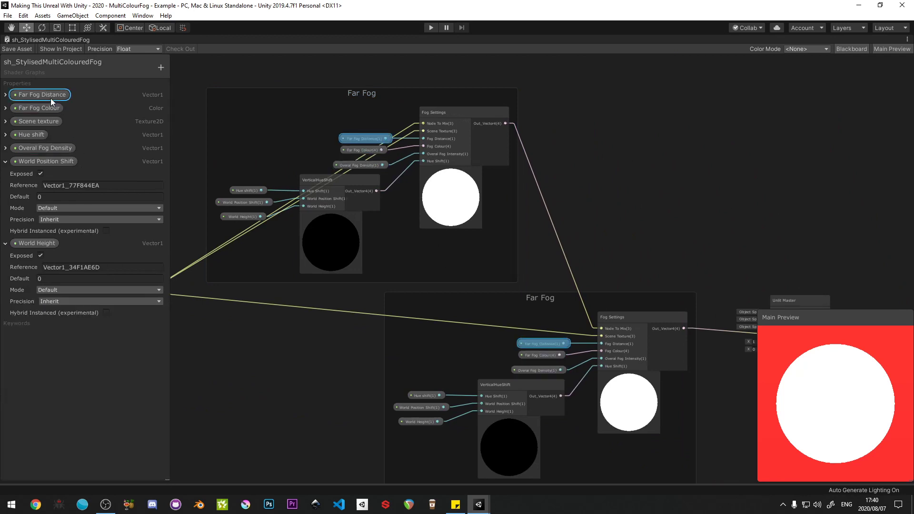
pyautogui.hotkey('ctrl', 'd')
pyautogui.click(40, 109)
pyautogui.hotkey('ctrl', 'd')
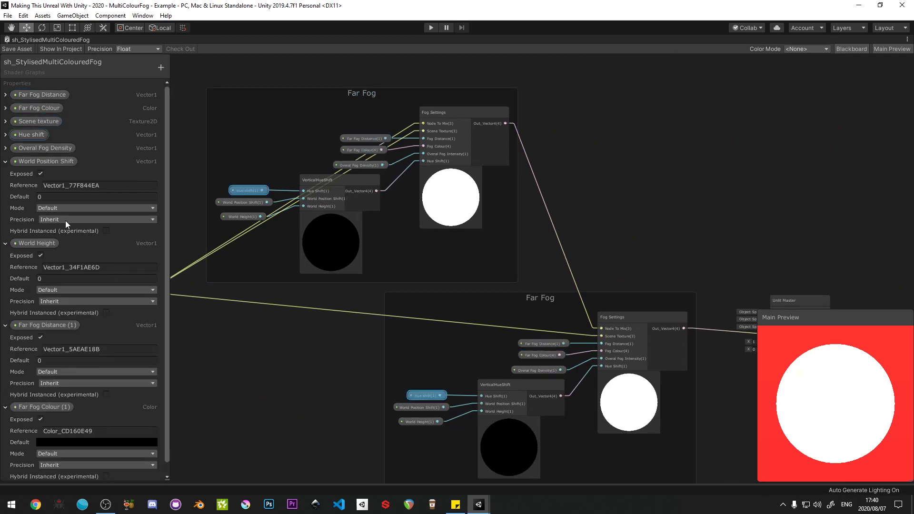
# Step: Rename the two duplicated properties Mid Fog Distance and Mid Fog Colour
pyautogui.scroll(-1, 75, 285)
pyautogui.doubleClick(44, 312)
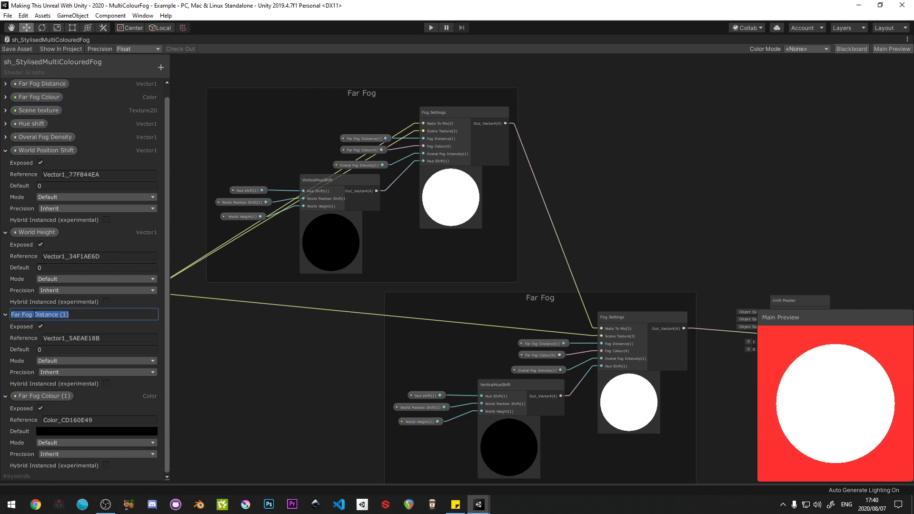
pyautogui.write('Mid F')
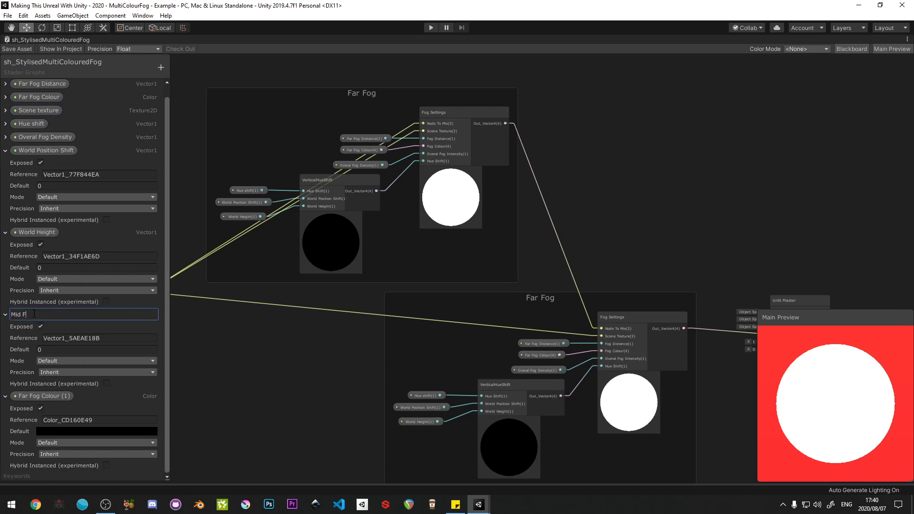
pyautogui.write('og Distance')
pyautogui.press('Return')
pyautogui.doubleClick(29, 396)
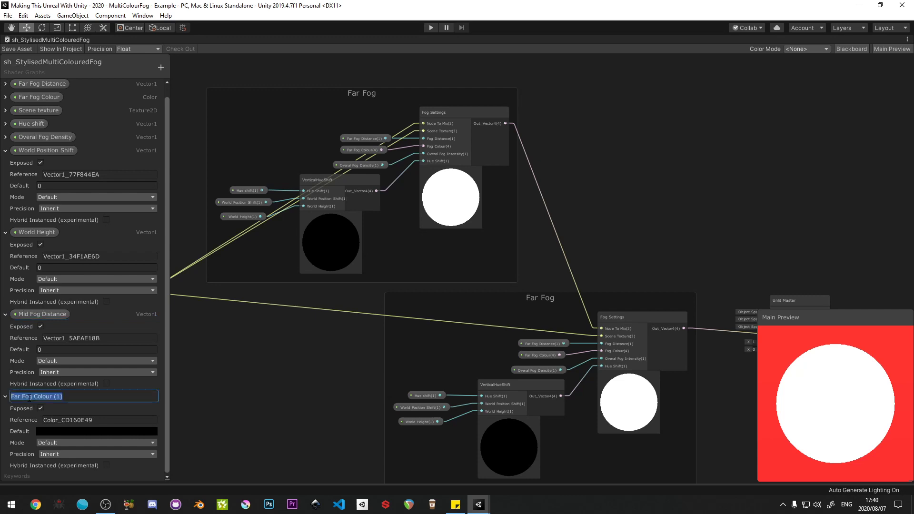
pyautogui.write('Mid Fog Colour')
pyautogui.press('Return')
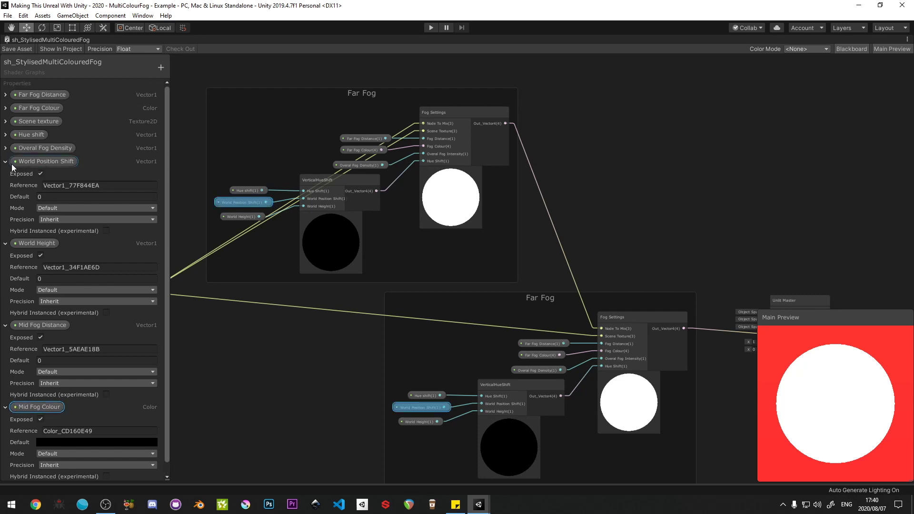
# Step: Collapse the expanded property details and reorder Mid Fog Distance and Mid Fog Colour directly below Far Fog Colour
pyautogui.click(6, 162)
pyautogui.click(5, 175)
pyautogui.click(5, 188)
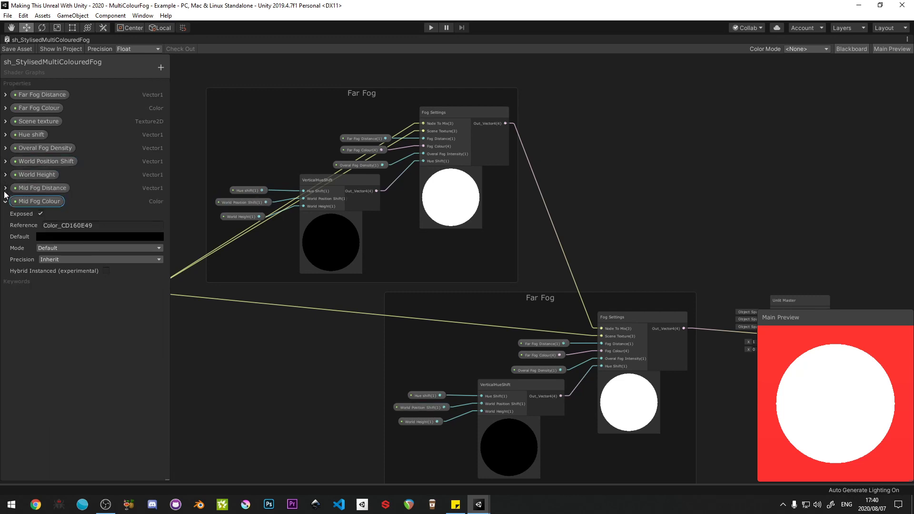
pyautogui.click(5, 201)
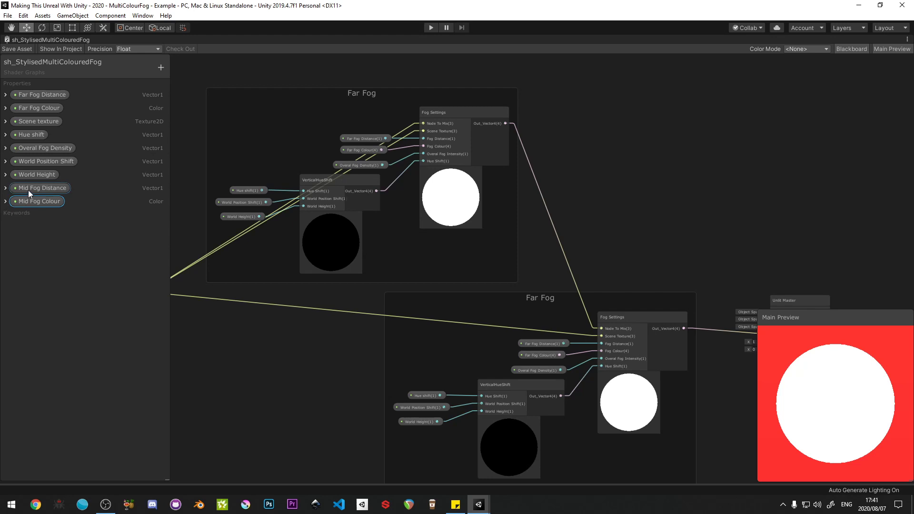
pyautogui.moveTo(27, 190); pyautogui.dragTo(36, 116)
pyautogui.moveTo(26, 202); pyautogui.dragTo(32, 129)
pyautogui.click(484, 202)
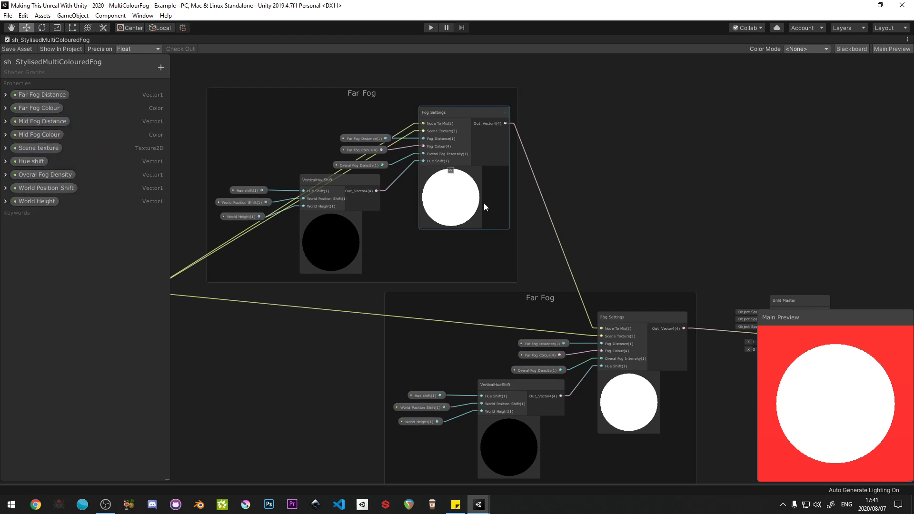
# Step: Add Mid Fog Distance and Mid Fog Colour nodes to the copied group and connect them to its Fog Distance and Fog Colour inputs
pyautogui.scroll(3, 300, 129)
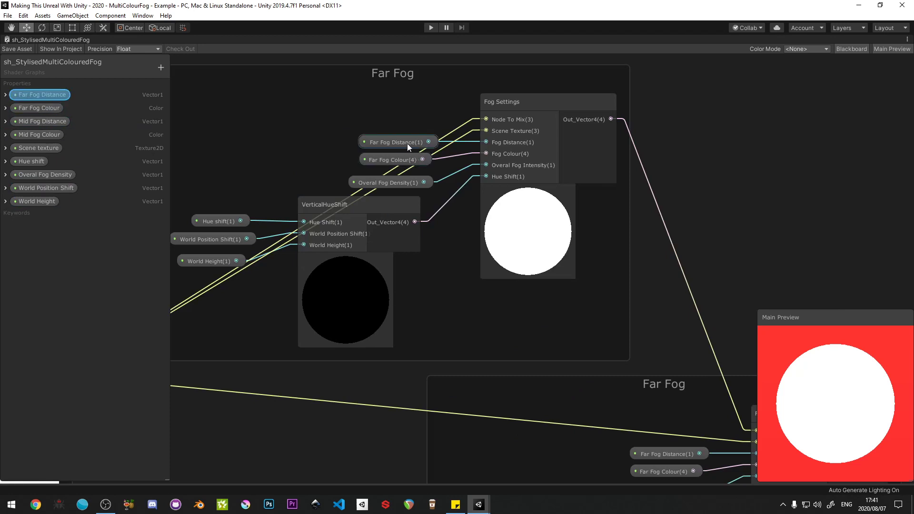
pyautogui.moveTo(30, 120); pyautogui.dragTo(252, 121)
pyautogui.moveTo(53, 134); pyautogui.dragTo(254, 145)
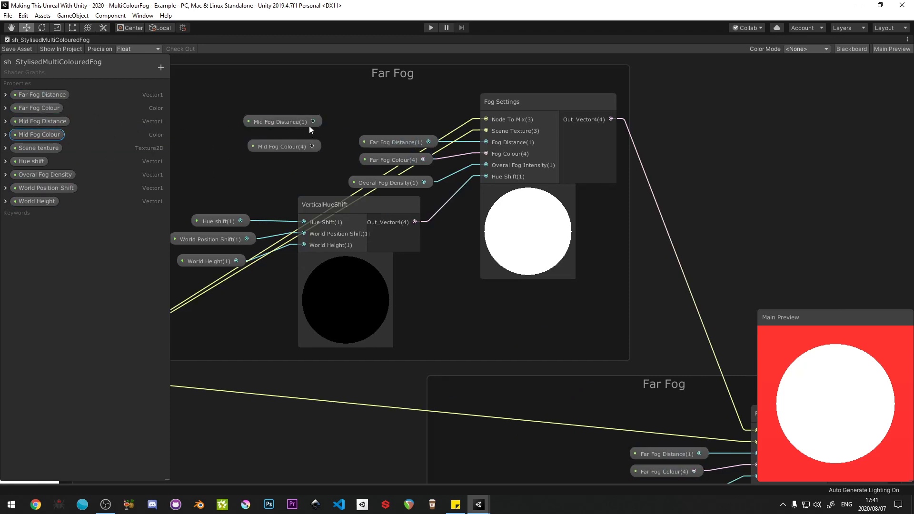
pyautogui.moveTo(312, 122); pyautogui.dragTo(485, 142)
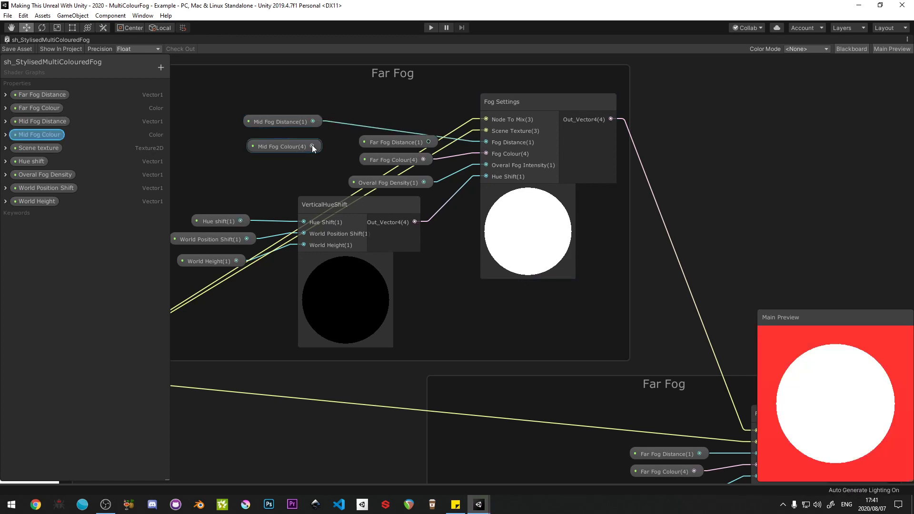
pyautogui.moveTo(312, 146); pyautogui.dragTo(486, 154)
# Step: Delete the Far Fog Colour and Far Fog Distance nodes from the copied group and move the Mid Fog nodes into their place
pyautogui.click(392, 160)
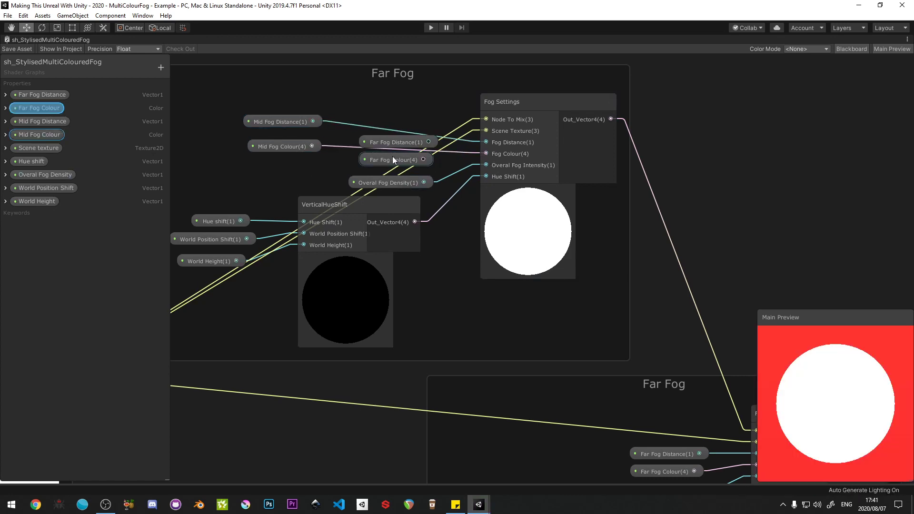
pyautogui.click(392, 161)
pyautogui.press('Delete')
pyautogui.click(380, 141)
pyautogui.press('Delete')
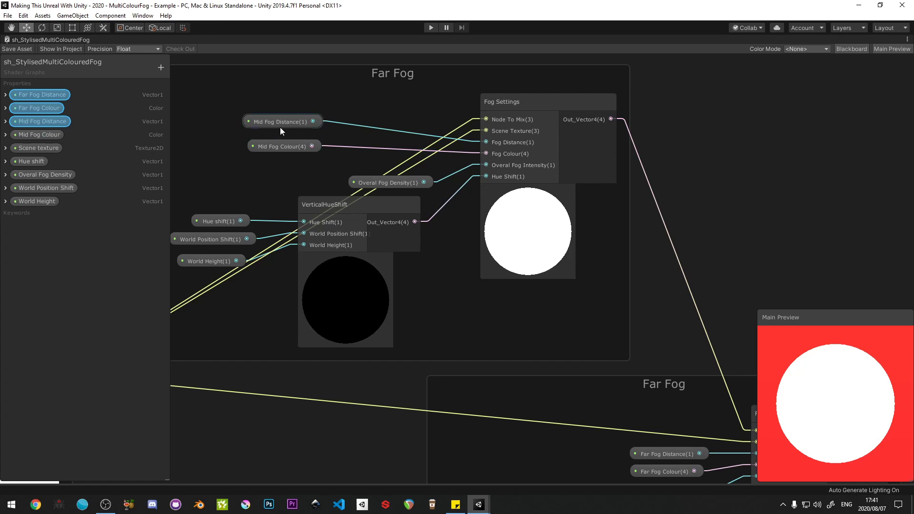
pyautogui.moveTo(277, 110); pyautogui.dragTo(403, 170)
pyautogui.click(639, 142)
pyautogui.scroll(-5, 492, 222)
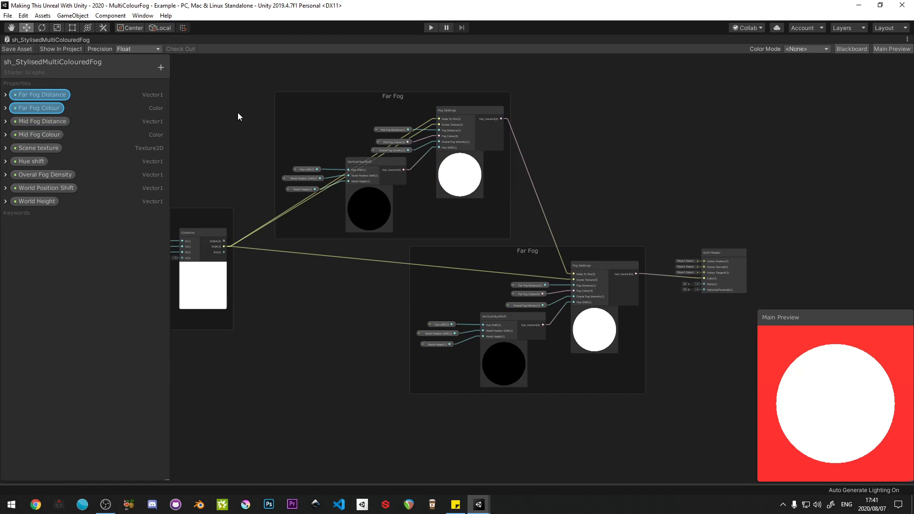
# Step: Return to the Game view and set Far Fog Colour of mat_StylisedMultiColouredFog to green, 22FF00
pyautogui.hotkey('shift', 'space')
pyautogui.click(59, 42)
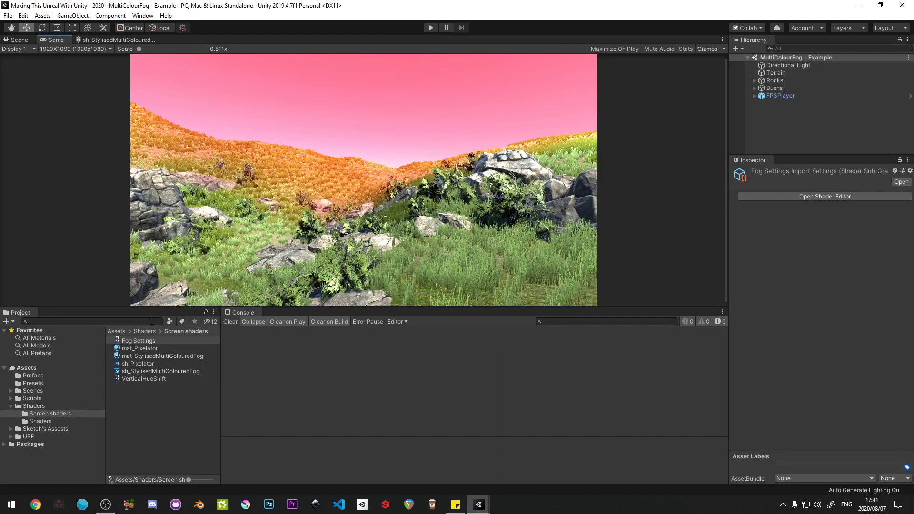
pyautogui.click(135, 355)
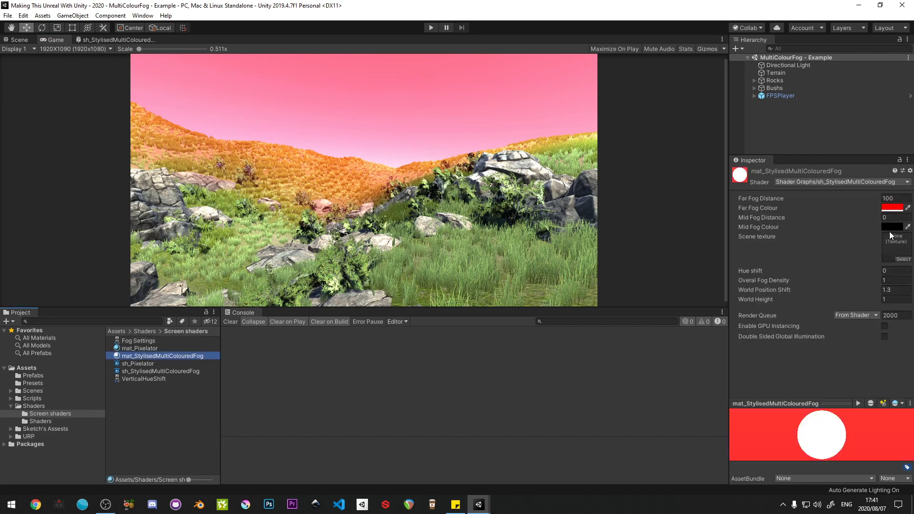
pyautogui.click(892, 207)
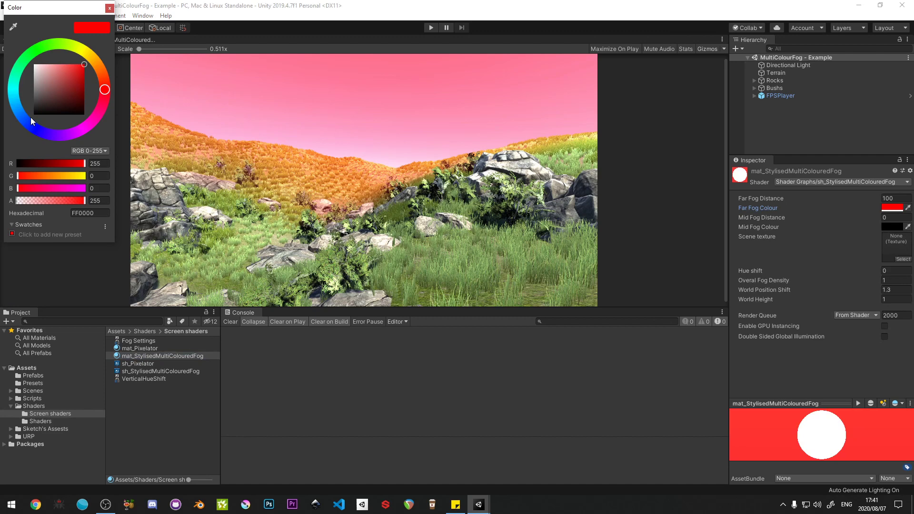
pyautogui.click(42, 48)
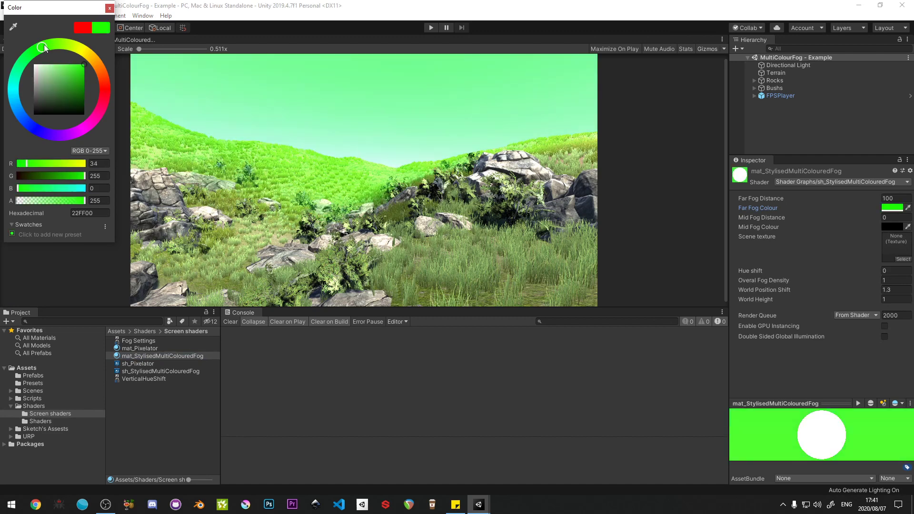
# Step: Set the material's Mid Fog Colour to pure red, FF0000
pyautogui.click(890, 226)
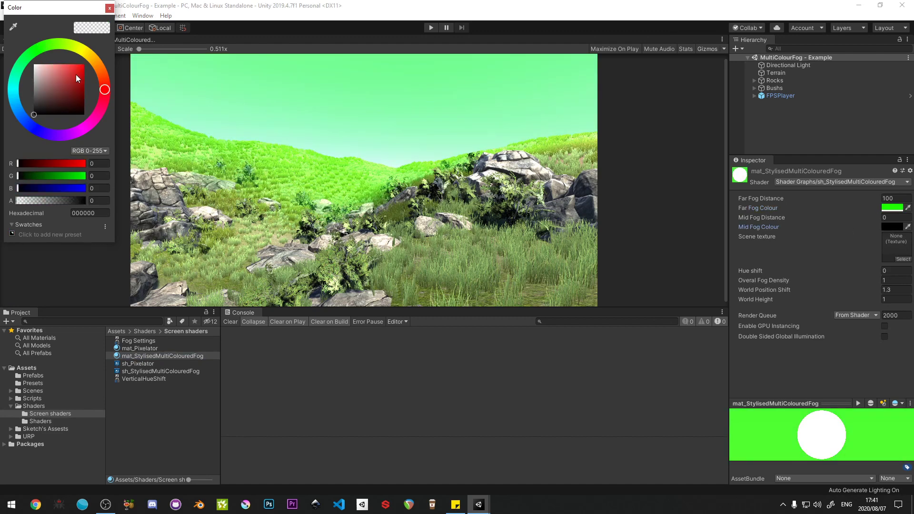
pyautogui.moveTo(76, 75); pyautogui.dragTo(87, 62)
pyautogui.click(109, 8)
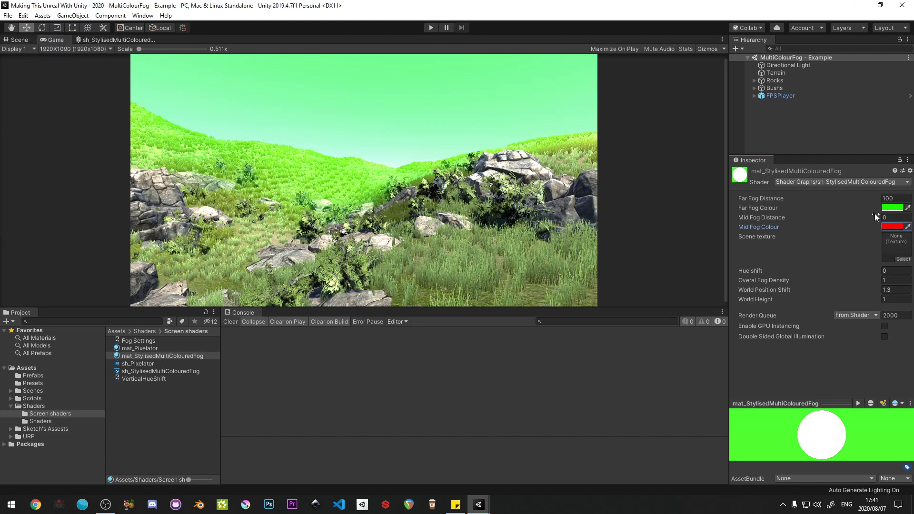
# Step: Set the material's Mid Fog Distance to 50
pyautogui.click(892, 197)
pyautogui.press('Tab')
pyautogui.press('Tab')
pyautogui.write('50')
pyautogui.press('Return')
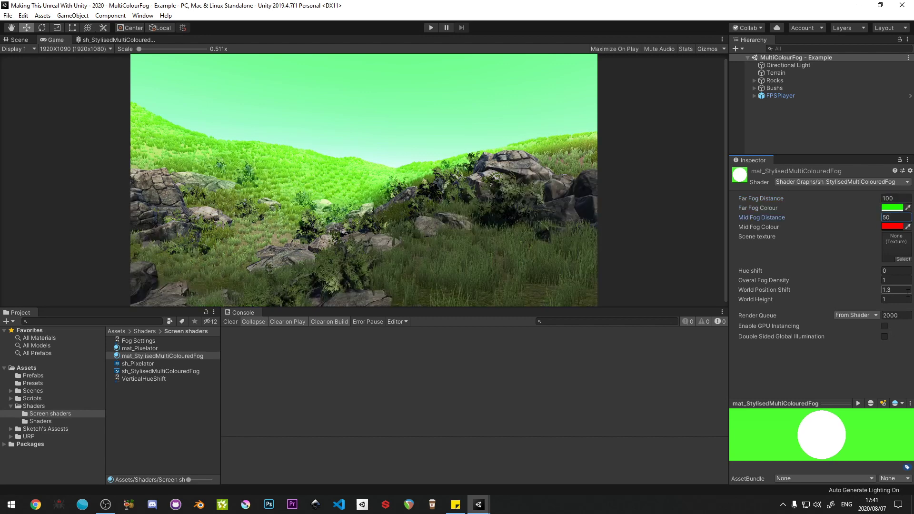
# Step: Raise the alpha of the Mid Fog Colour to 255
pyautogui.click(889, 226)
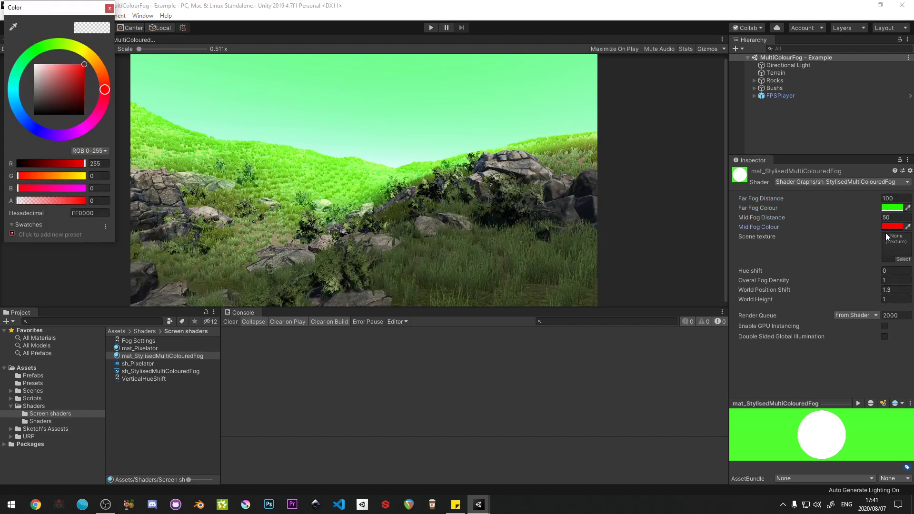
pyautogui.moveTo(48, 200); pyautogui.dragTo(127, 198)
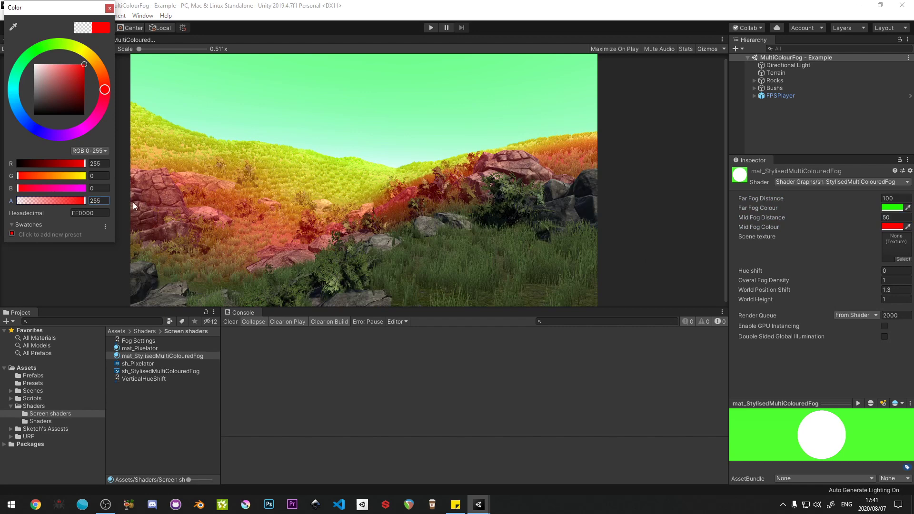
pyautogui.click(109, 9)
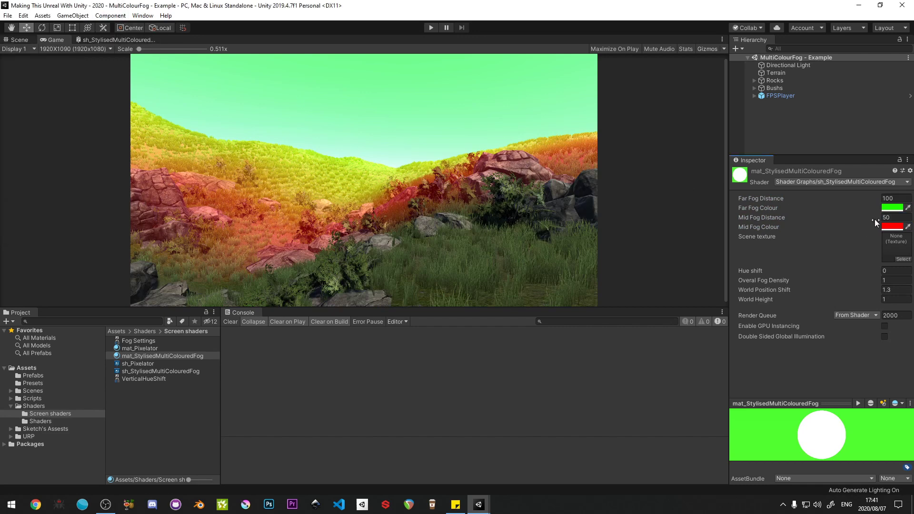
# Step: Try lower Mid Fog Distance values on the material and set the distance to 25
pyautogui.moveTo(873, 216); pyautogui.dragTo(849, 216)
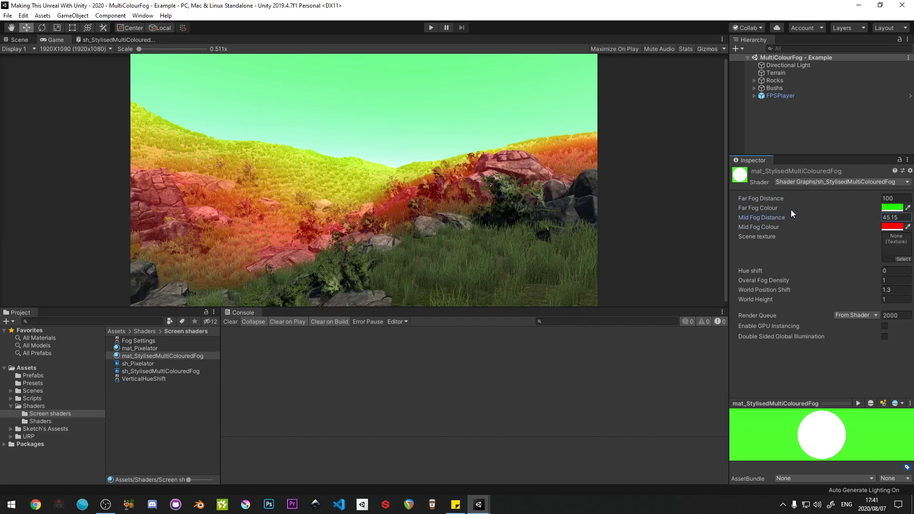
pyautogui.moveTo(791, 211); pyautogui.dragTo(304, 192)
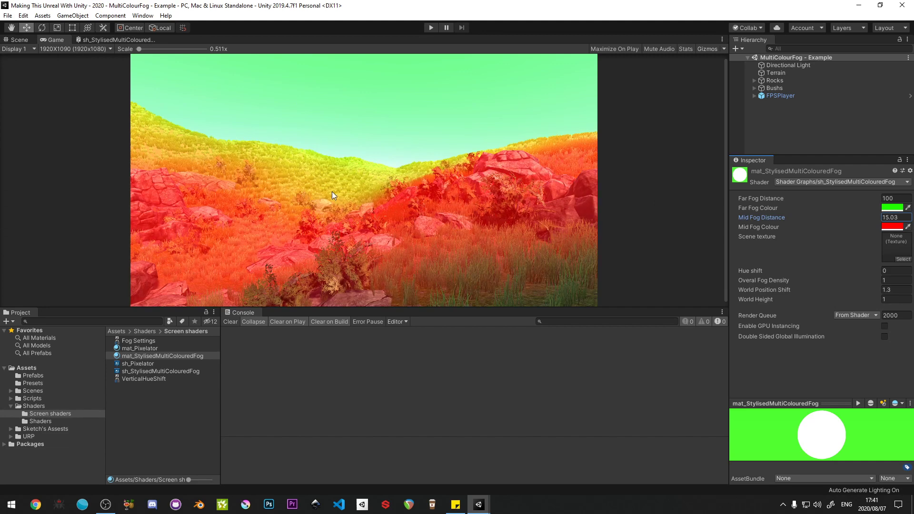
pyautogui.click(904, 217)
pyautogui.write('25')
pyautogui.press('Tab')
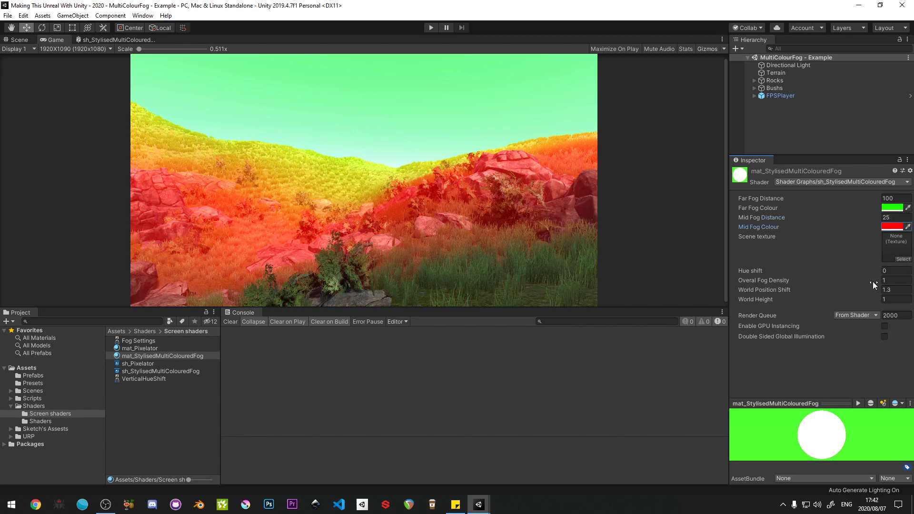
# Step: Try Overal Fog Density values of 2.2, 0 and 0.66 on the material and undo the last one
pyautogui.moveTo(872, 284); pyautogui.dragTo(892, 279)
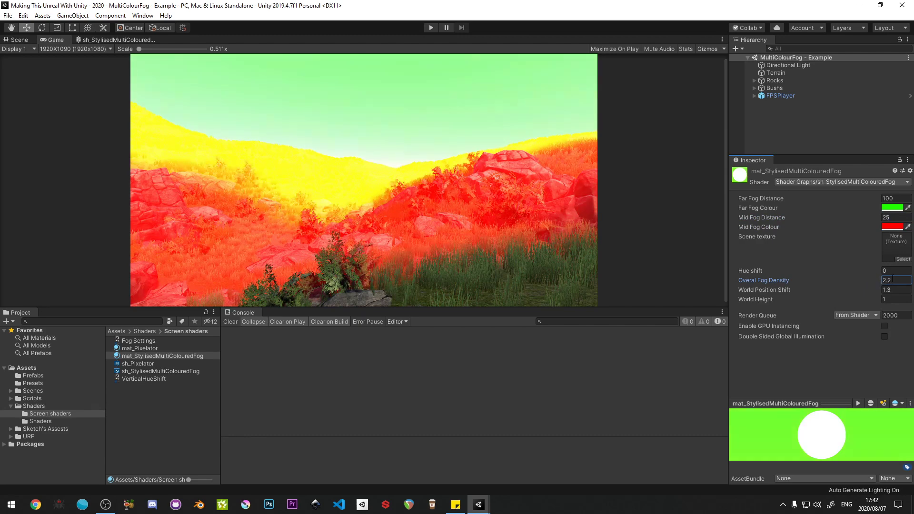
pyautogui.click(893, 280)
pyautogui.write('0')
pyautogui.press('Tab')
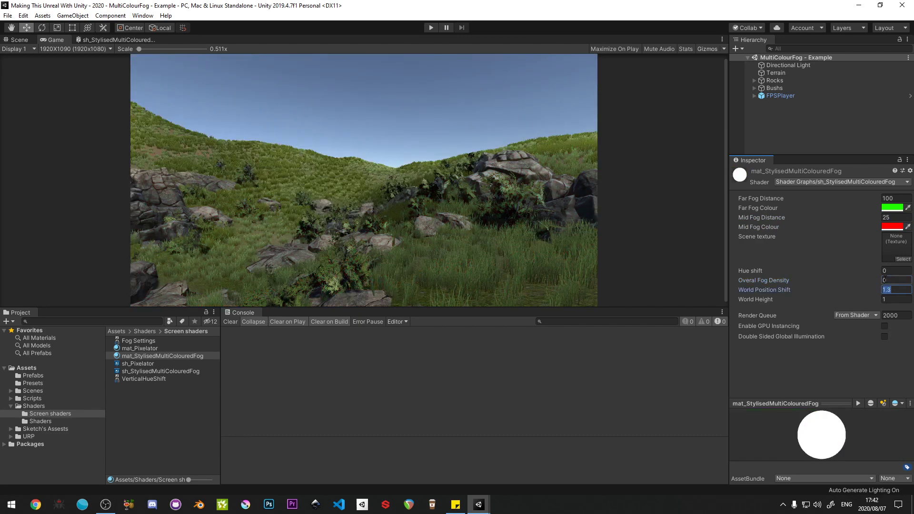
pyautogui.click(880, 279)
pyautogui.write('0.66')
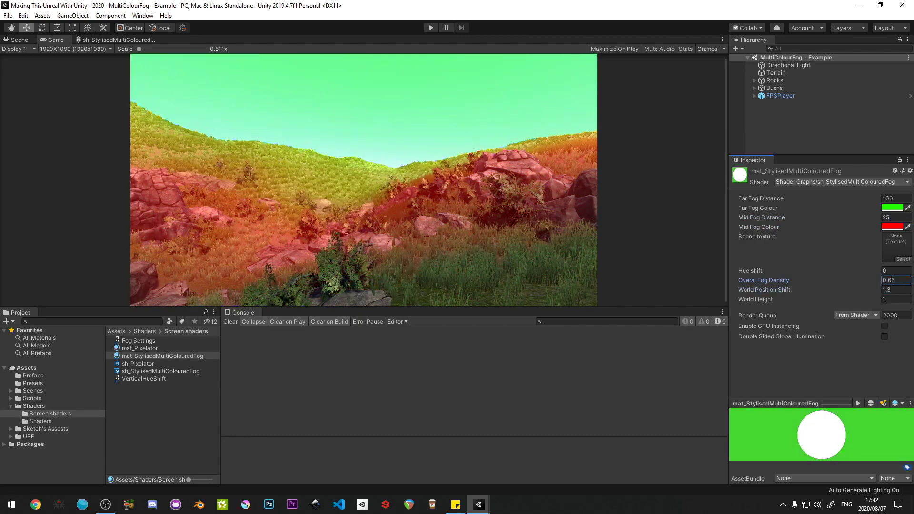
pyautogui.hotkey('ctrl', 'z')
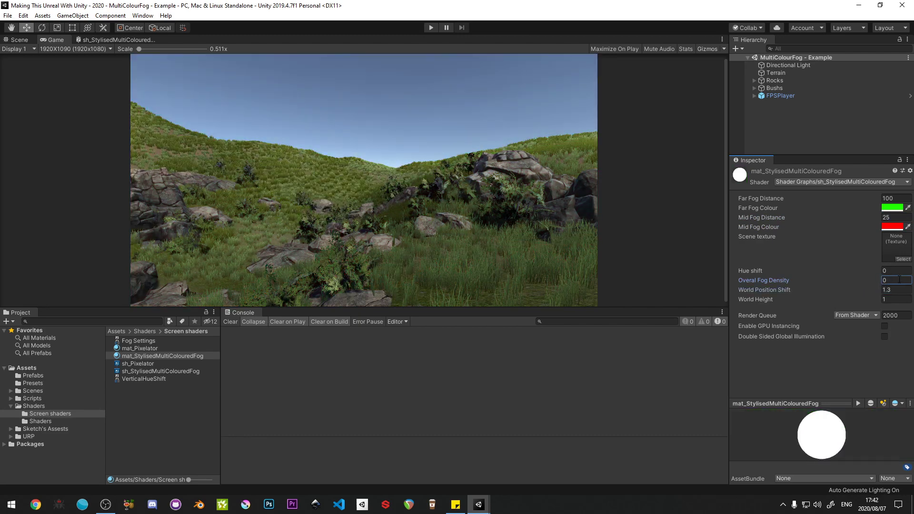
# Step: Change the shader's Overal Fog Density property to Slider mode with minimum 1 and maximum 2, and save the asset
pyautogui.click(99, 39)
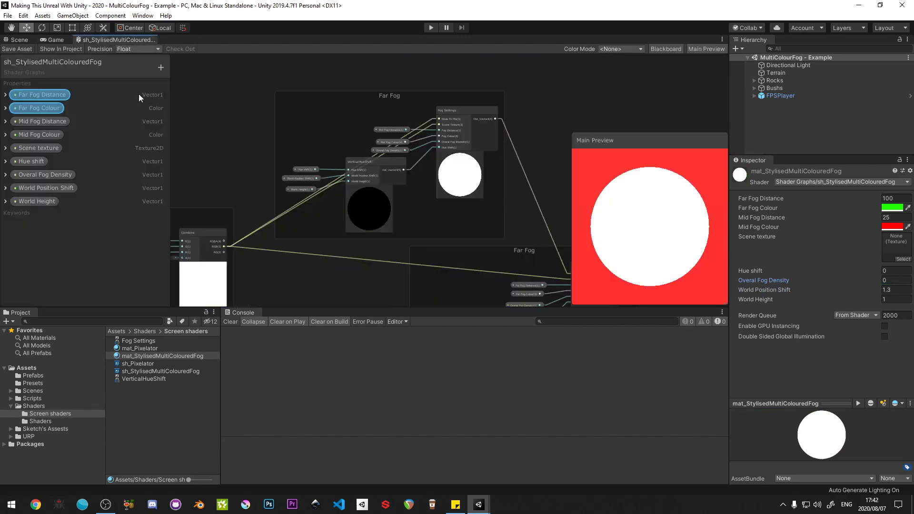
pyautogui.click(6, 175)
pyautogui.click(51, 220)
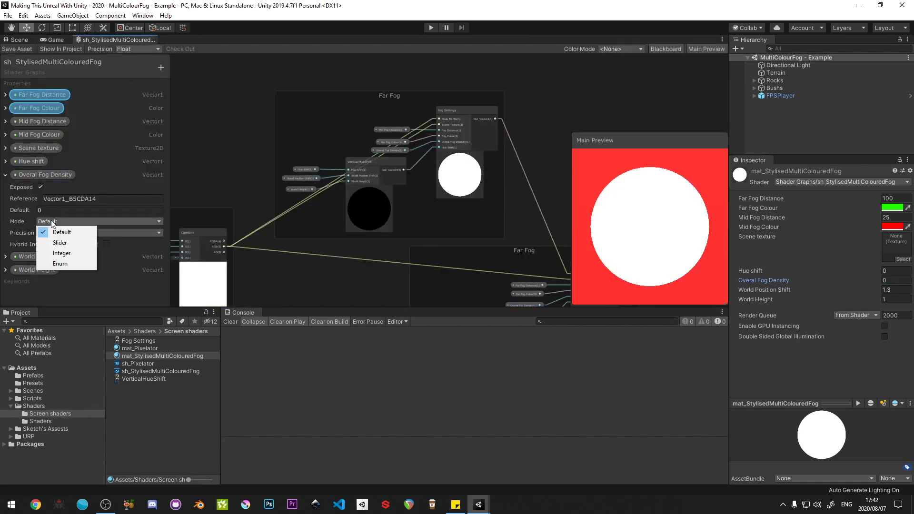
pyautogui.click(61, 242)
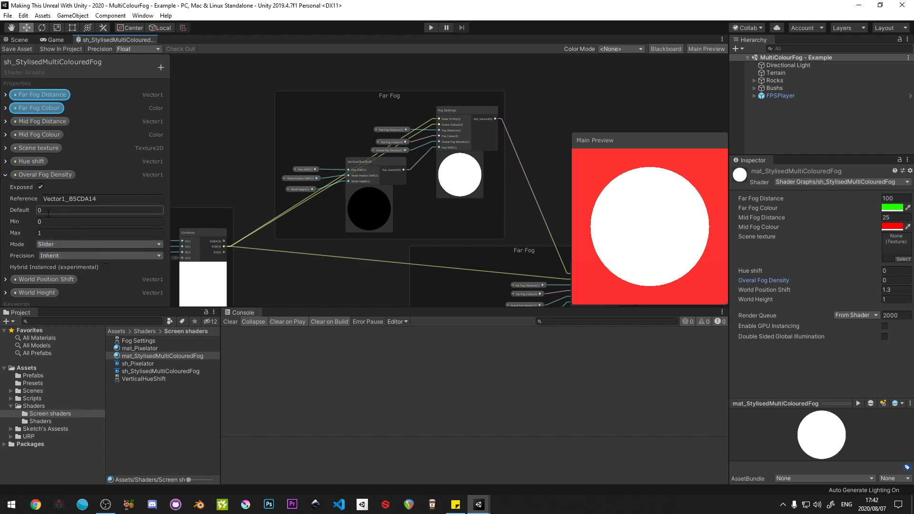
pyautogui.click(47, 233)
pyautogui.doubleClick(47, 233)
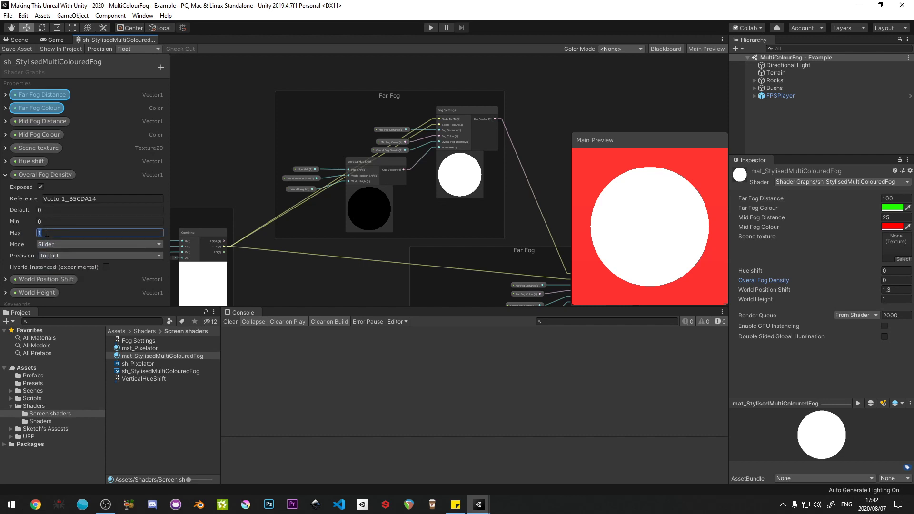
pyautogui.write('2')
pyautogui.hotkey('shift', 'Tab')
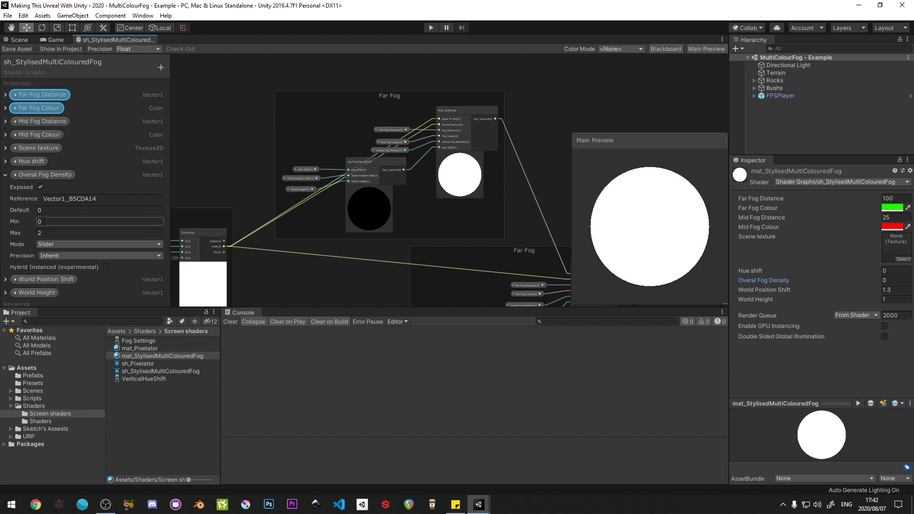
pyautogui.write('1')
pyautogui.press('Tab')
pyautogui.click(17, 49)
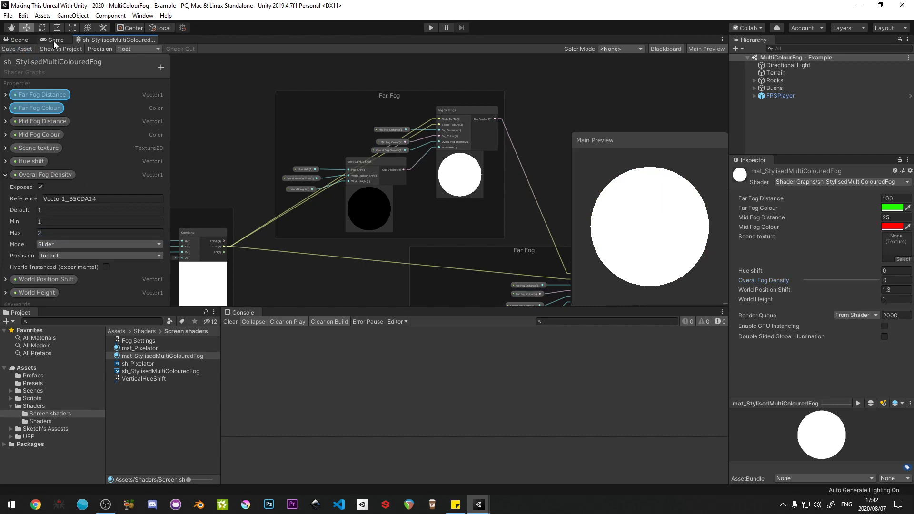
# Step: Test the new density slider in the Game view and set the material's Overal Fog Density to 1
pyautogui.click(54, 41)
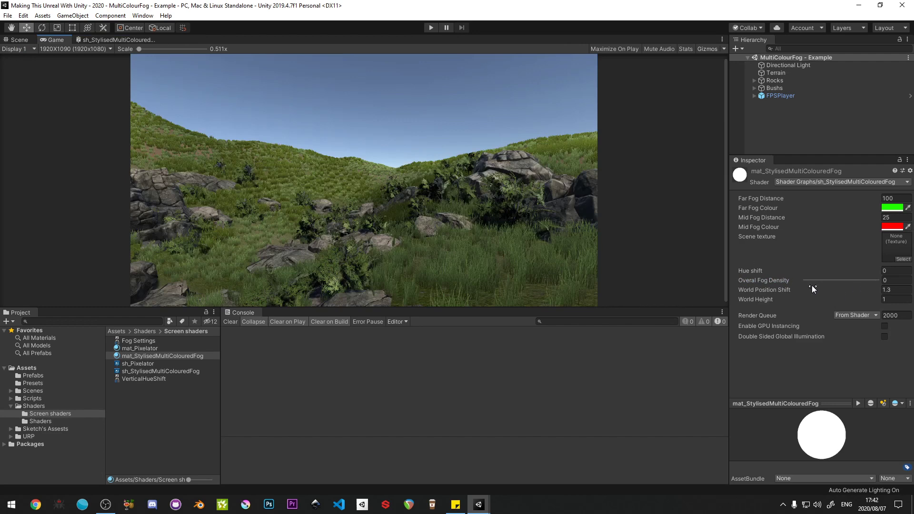
pyautogui.moveTo(808, 280); pyautogui.dragTo(839, 292)
pyautogui.click(893, 281)
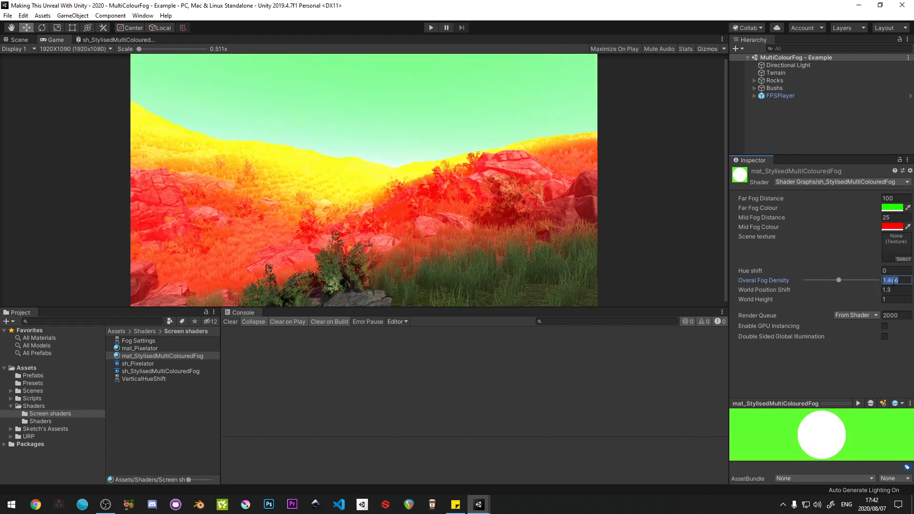
pyautogui.write('1')
pyautogui.press('Tab')
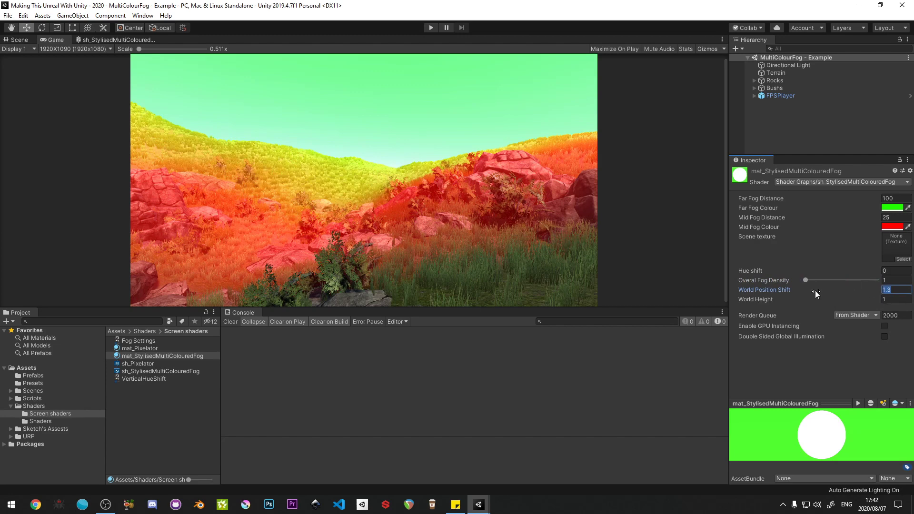
pyautogui.click(807, 281)
# Step: Lower the minimum of the shader's Overal Fog Density slider to 0, save the asset and return to the Game view
pyautogui.click(95, 40)
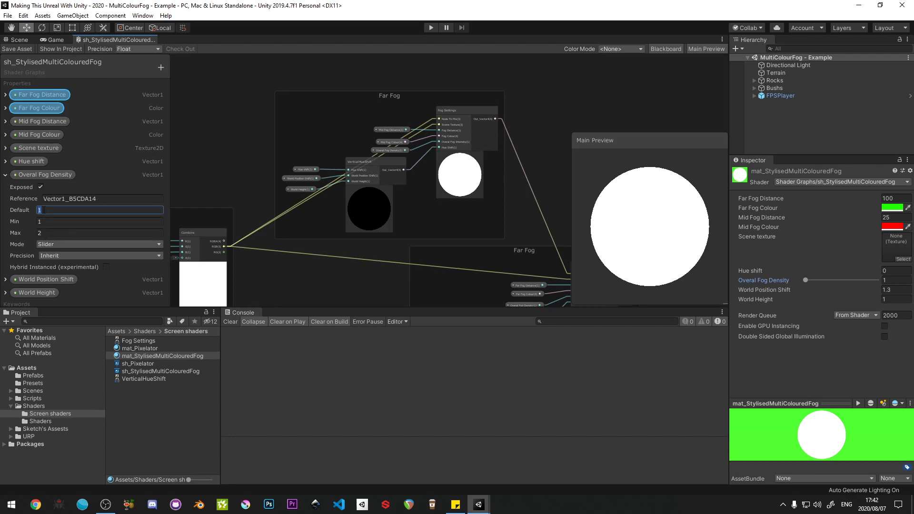
pyautogui.click(43, 221)
pyautogui.write('0')
pyautogui.press('Tab')
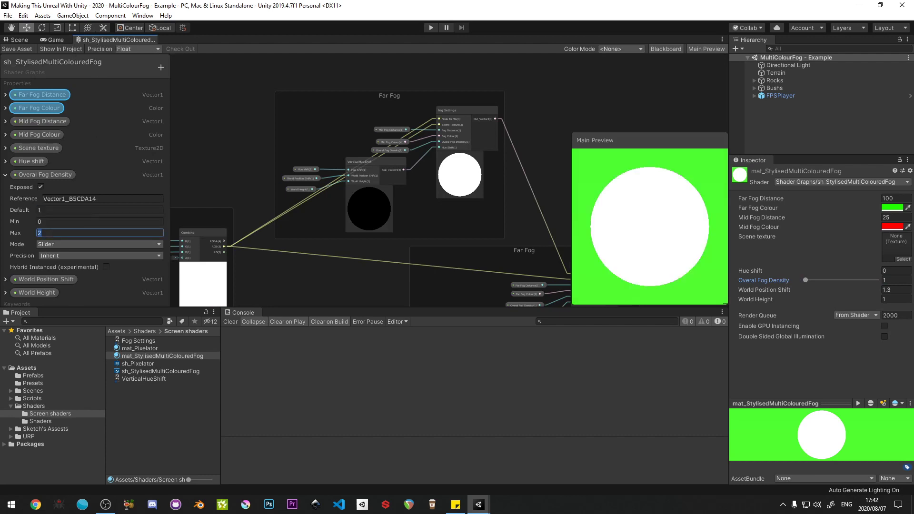
pyautogui.click(17, 49)
pyautogui.click(51, 41)
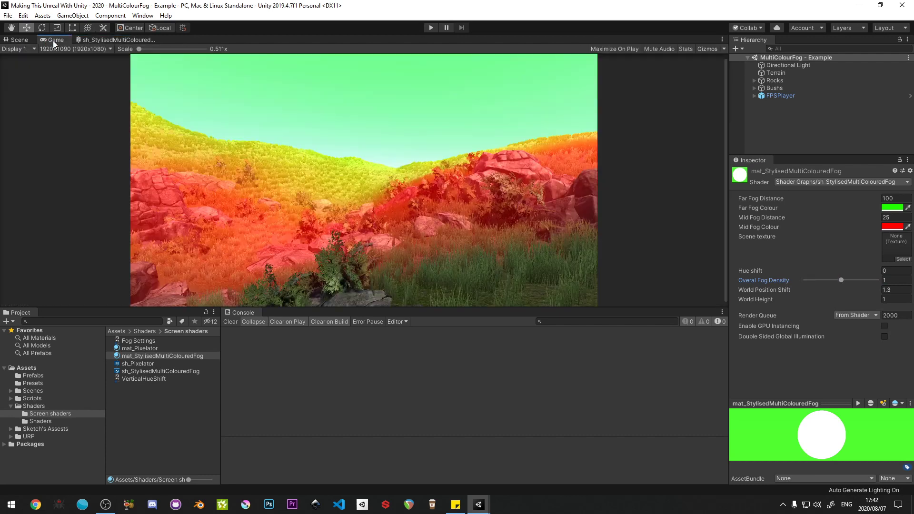
# Step: Set the material's Overal Fog Density to 0.87 and Hue shift to 55.4
pyautogui.click(840, 280)
pyautogui.moveTo(840, 279)
pyautogui.mouseDown()
pyautogui.moveTo(811, 280)
pyautogui.moveTo(835, 278)
pyautogui.mouseUp()
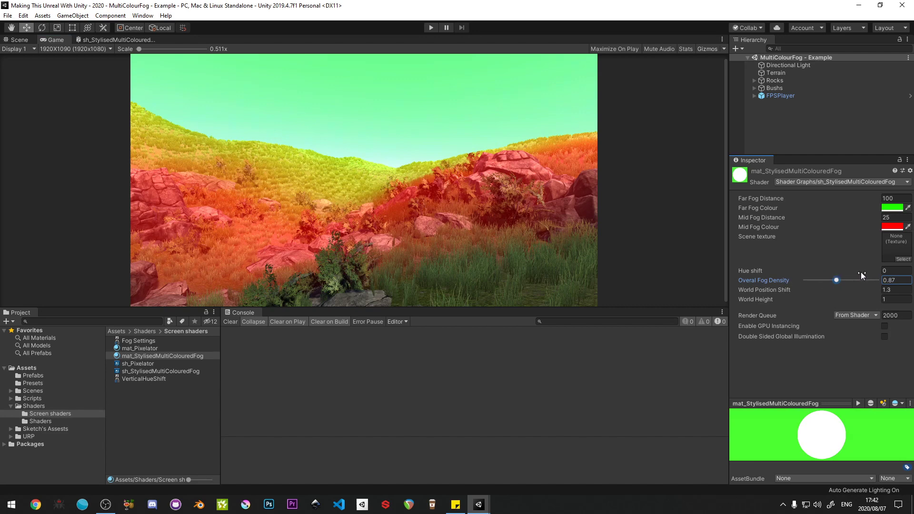
pyautogui.moveTo(860, 272); pyautogui.dragTo(858, 210)
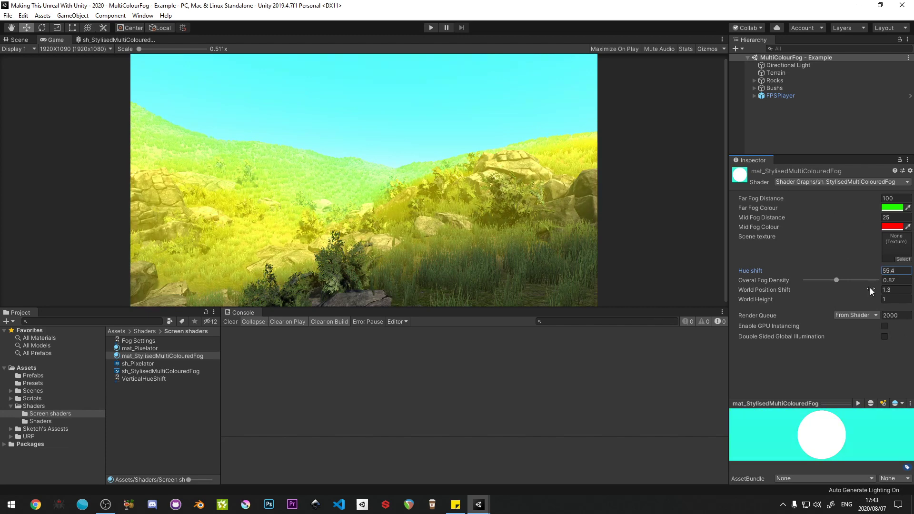
# Step: Compare World Position Shift values of 0 and 50 on the material and put it back to 0
pyautogui.moveTo(869, 289)
pyautogui.mouseDown()
pyautogui.moveTo(911, 290)
pyautogui.moveTo(82, 300)
pyautogui.moveTo(827, 278)
pyautogui.moveTo(286, 291)
pyautogui.moveTo(734, 275)
pyautogui.moveTo(300, 250)
pyautogui.moveTo(520, 253)
pyautogui.moveTo(459, 253)
pyautogui.moveTo(556, 279)
pyautogui.moveTo(870, 299)
pyautogui.mouseUp()
pyautogui.click(892, 290)
pyautogui.write('0')
pyautogui.press('Return')
pyautogui.write('50')
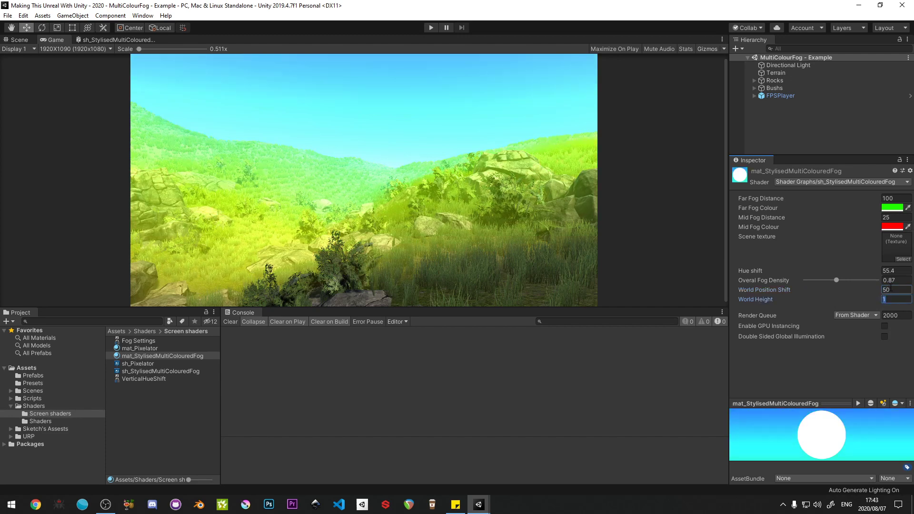
pyautogui.press('Tab')
pyautogui.click(891, 290)
pyautogui.write('0')
pyautogui.press('Tab')
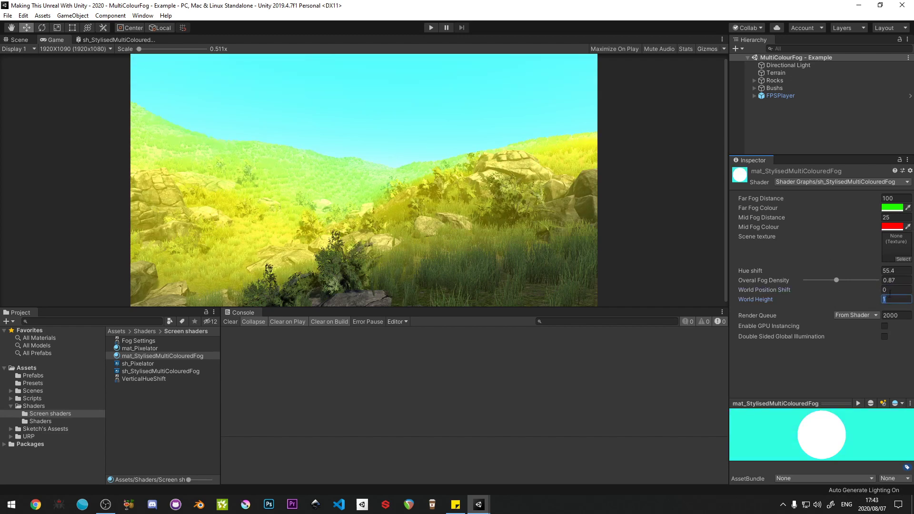
# Step: Try a World Position Shift of 1.5, then vary the World Height and undo that change
pyautogui.click(889, 291)
pyautogui.write('1.5')
pyautogui.press('Tab')
pyautogui.moveTo(873, 300); pyautogui.dragTo(249, 313)
pyautogui.hotkey('ctrl', 'z')
# Step: Try a negative World Position Shift of -24.5 and set the value to -10
pyautogui.moveTo(875, 289)
pyautogui.mouseDown()
pyautogui.moveTo(185, 290)
pyautogui.moveTo(428, 292)
pyautogui.moveTo(733, 267)
pyautogui.moveTo(465, 295)
pyautogui.mouseUp()
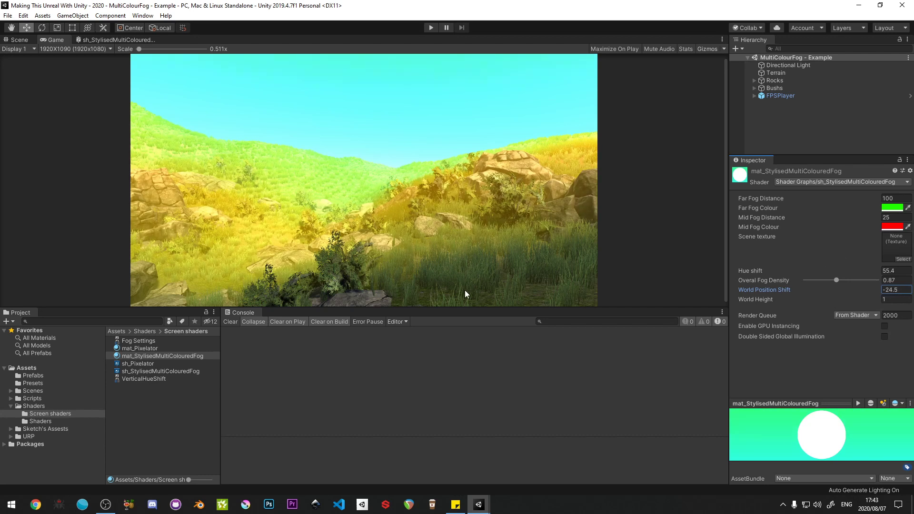
pyautogui.click(901, 290)
pyautogui.write('-10')
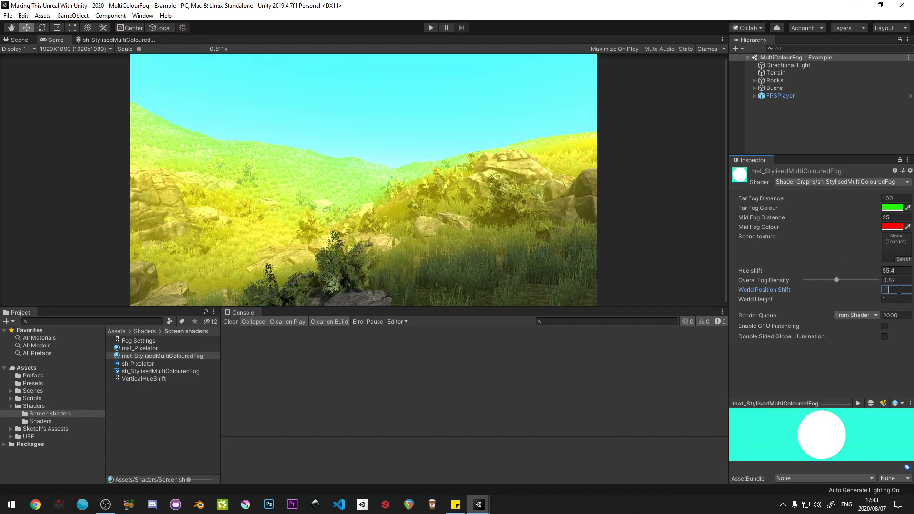
pyautogui.press('Tab')
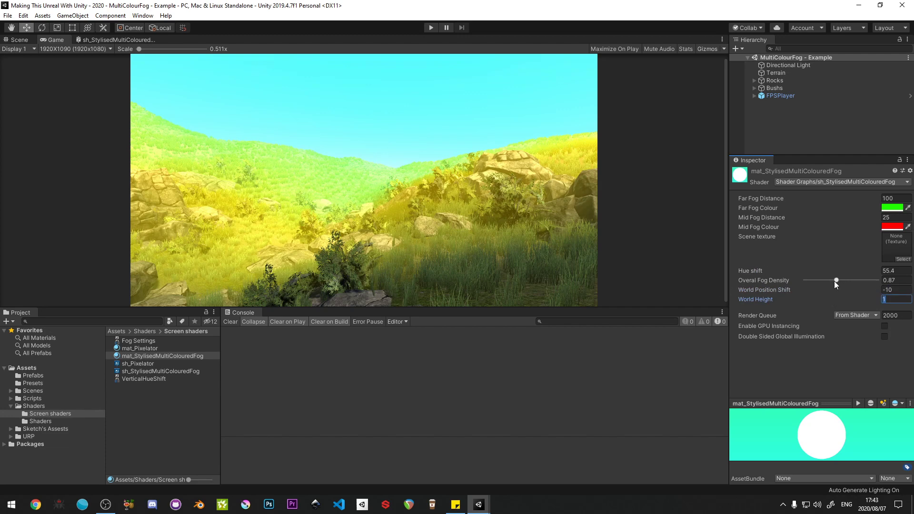
# Step: Lower the Overal Fog Density to 0.8 and reset the Hue shift to 0
pyautogui.moveTo(833, 281)
pyautogui.mouseDown()
pyautogui.moveTo(852, 279)
pyautogui.moveTo(833, 280)
pyautogui.mouseUp()
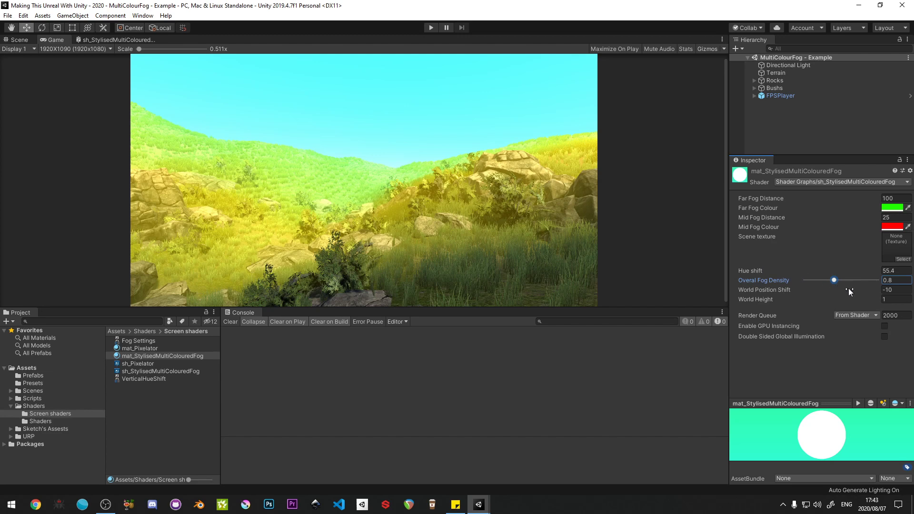
pyautogui.click(896, 271)
pyautogui.write('0')
pyautogui.press('Tab')
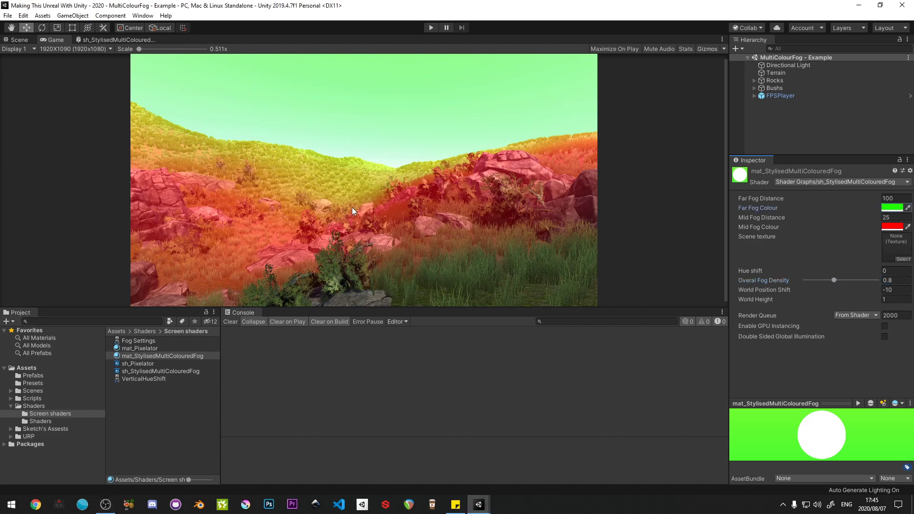
# Step: Try out different alpha values on the Far Fog Colour and Mid Fog Colour, returning both to 255
pyautogui.click(892, 207)
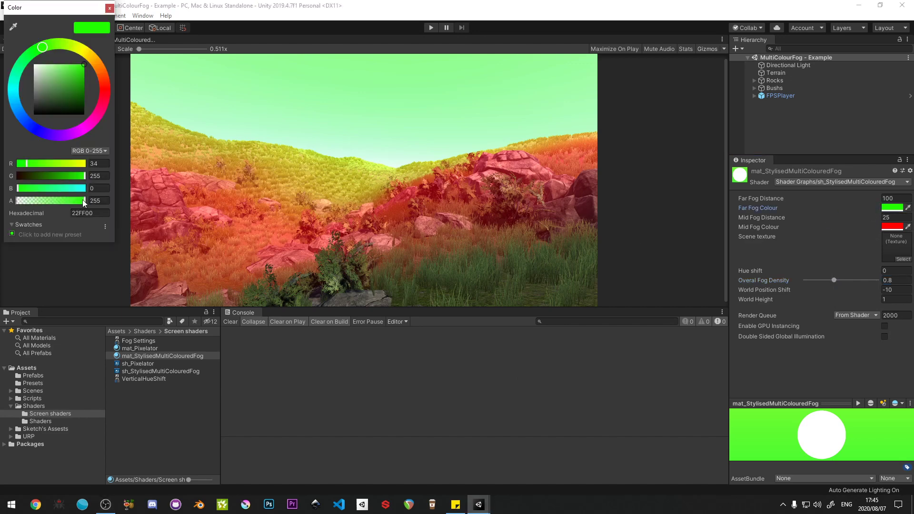
pyautogui.moveTo(83, 200); pyautogui.dragTo(99, 185)
pyautogui.moveTo(85, 200); pyautogui.dragTo(143, 207)
pyautogui.click(887, 228)
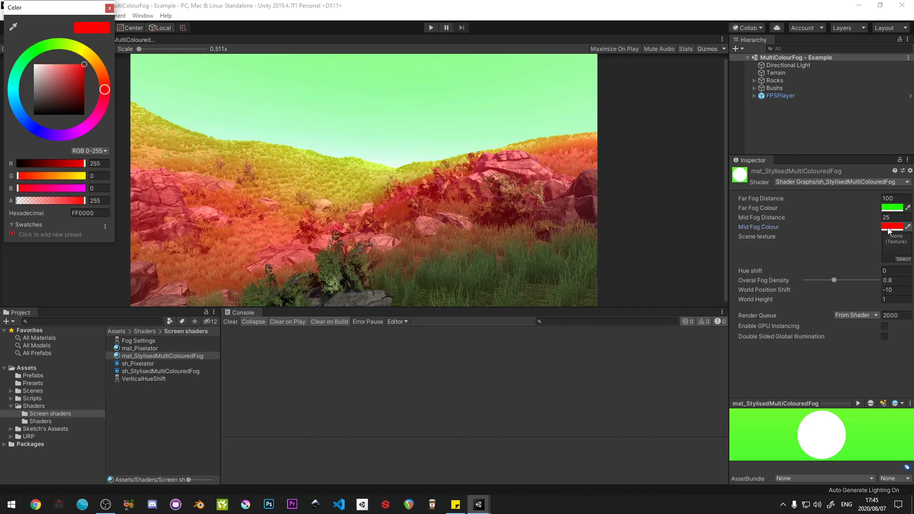
pyautogui.moveTo(84, 200); pyautogui.dragTo(134, 207)
# Step: Try an Overal Fog Density of 0.43, undo the change and deselect the material
pyautogui.moveTo(833, 279)
pyautogui.mouseDown()
pyautogui.moveTo(809, 279)
pyautogui.moveTo(820, 280)
pyautogui.mouseUp()
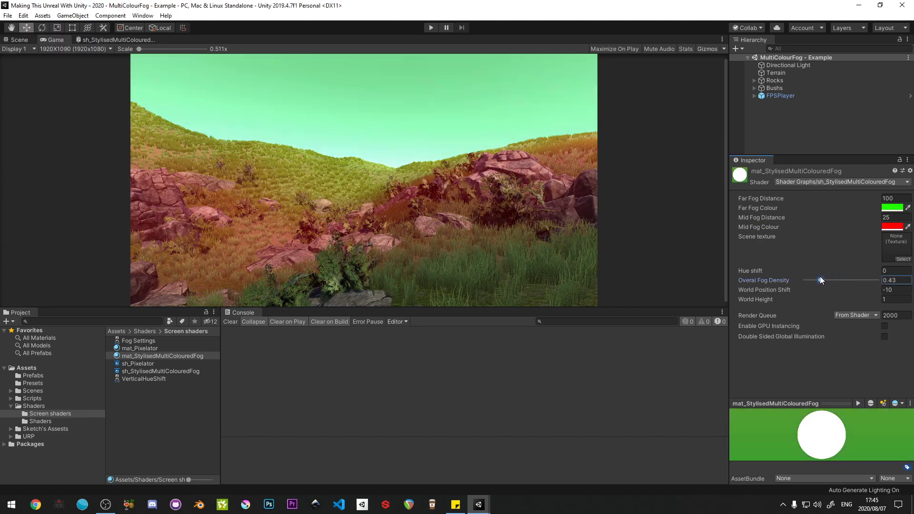
pyautogui.hotkey('ctrl', 'z')
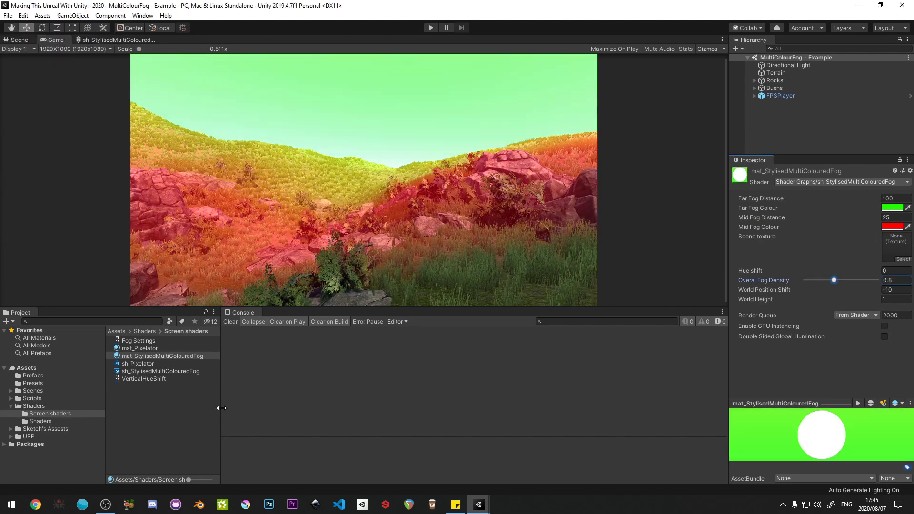
pyautogui.click(193, 409)
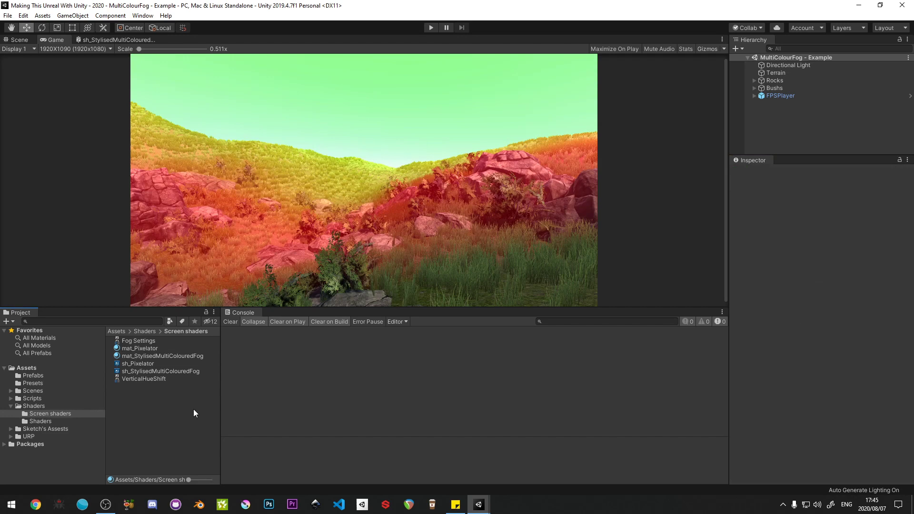
# Step: Duplicate the upper fog group in the sh_StylisedMultiColouredFog graph and place the copy above and to the left of the original
pyautogui.click(114, 39)
pyautogui.hotkey('shift', 'space')
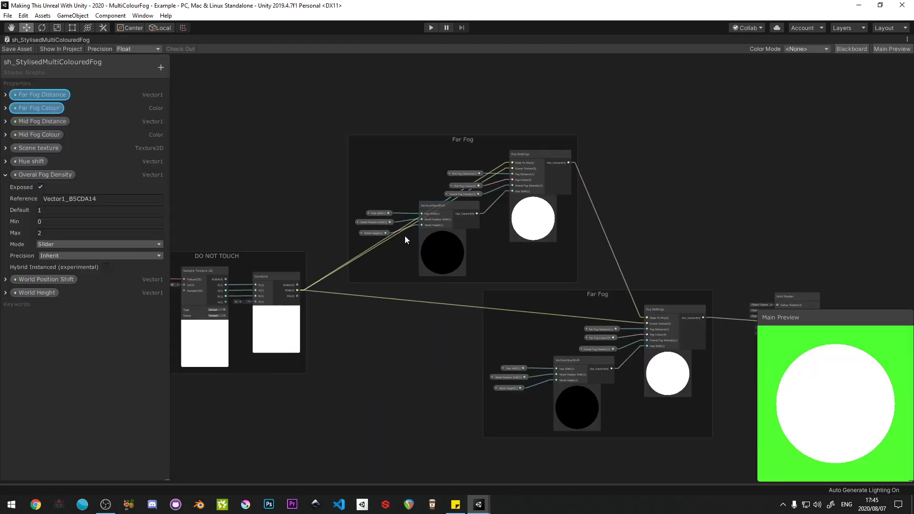
pyautogui.click(412, 186)
pyautogui.moveTo(413, 188); pyautogui.dragTo(446, 250, button='middle')
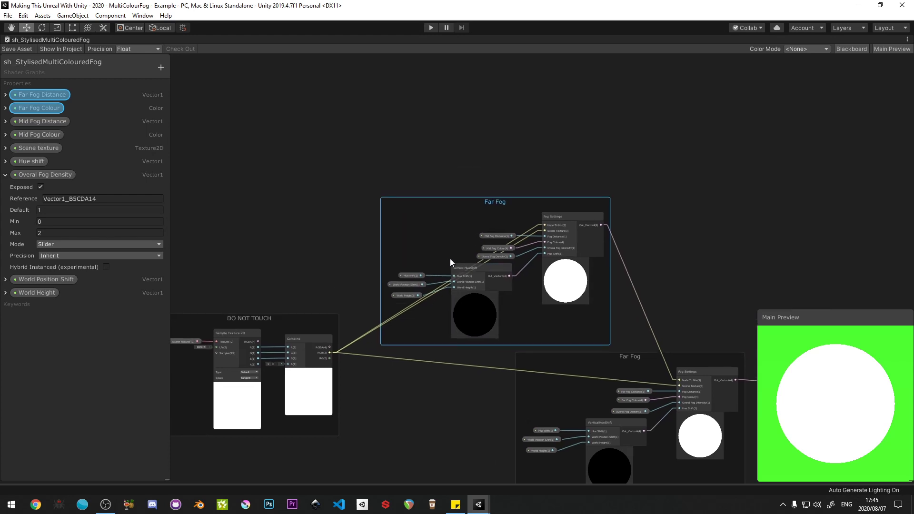
pyautogui.hotkey('ctrl', 'd')
pyautogui.moveTo(524, 213); pyautogui.dragTo(390, 131)
# Step: Connect the copied group's Fog Settings output to the Node To Mix input of the middle group's Fog Settings
pyautogui.scroll(5, 479, 194)
pyautogui.moveTo(480, 191); pyautogui.dragTo(419, 159, button='middle')
pyautogui.moveTo(411, 85); pyautogui.dragTo(550, 411)
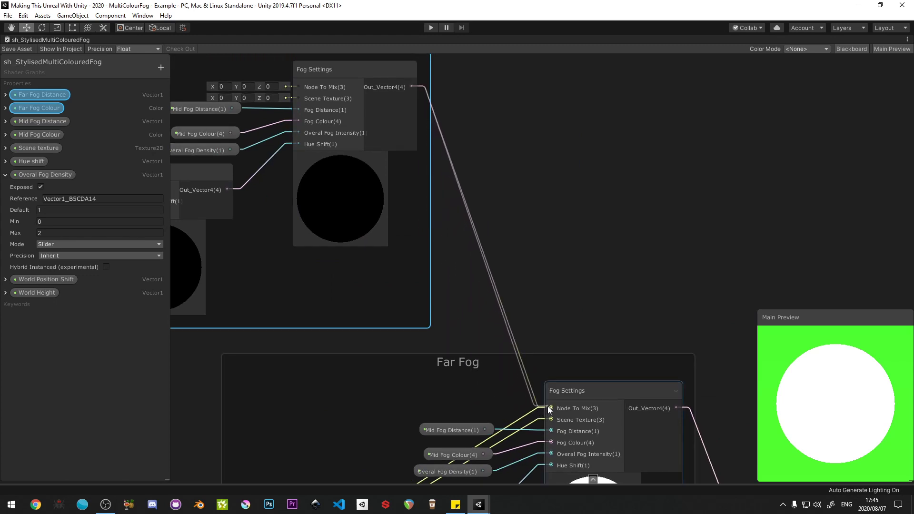
# Step: Move the DO NOT TOUCH group farther away from the fog groups to make room for the new layer
pyautogui.scroll(-4, 469, 363)
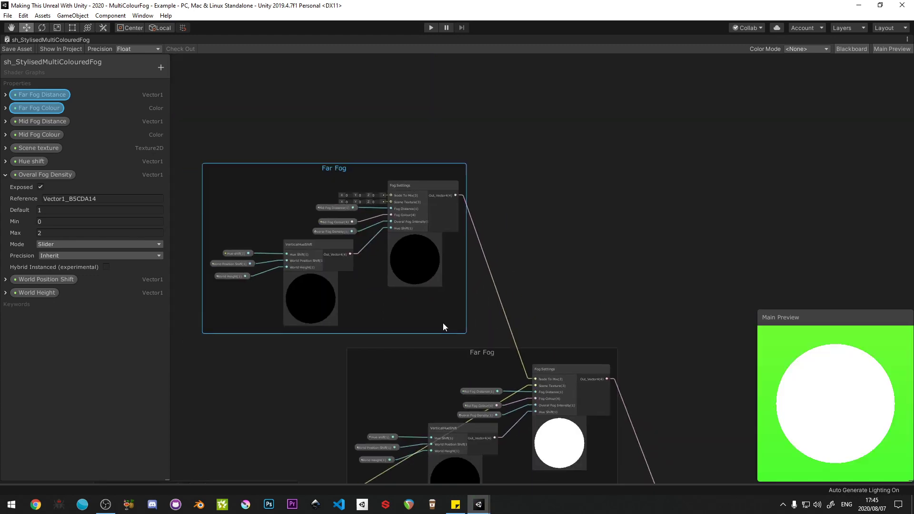
pyautogui.moveTo(442, 323); pyautogui.dragTo(574, 278, button='middle')
pyautogui.scroll(-1, 463, 402)
pyautogui.click(352, 330)
pyautogui.click(472, 405)
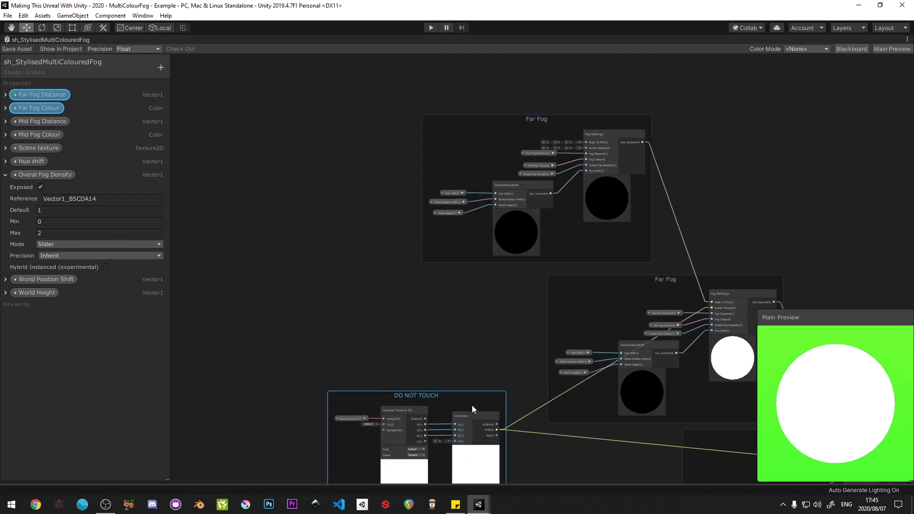
pyautogui.moveTo(477, 396); pyautogui.dragTo(312, 246)
# Step: Connect the Combine node's RGB output to Scene Texture and Node To Mix on the new group's Fog Settings
pyautogui.scroll(4, 314, 248)
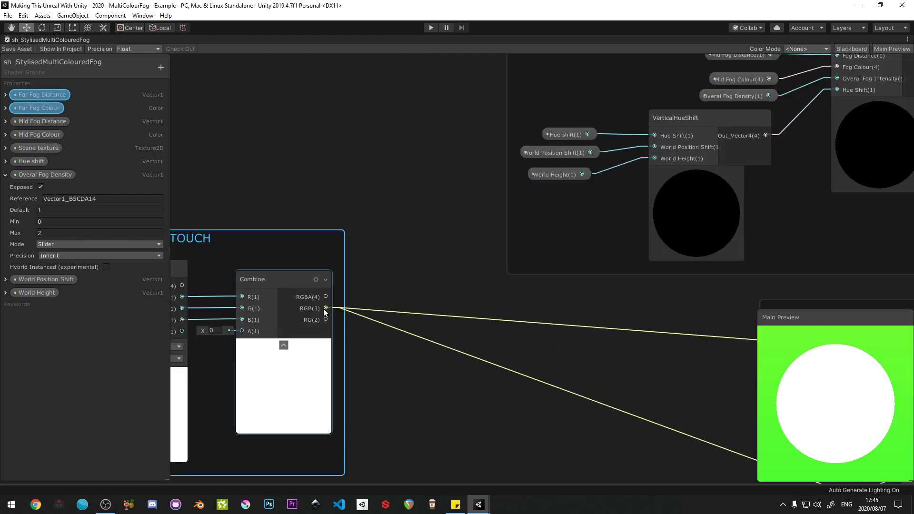
pyautogui.moveTo(324, 309); pyautogui.dragTo(786, 167)
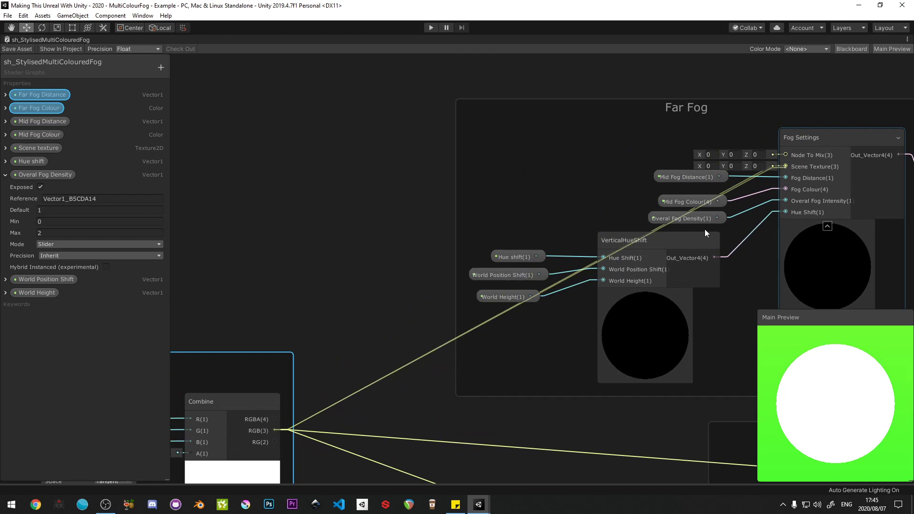
pyautogui.moveTo(275, 430); pyautogui.dragTo(786, 155)
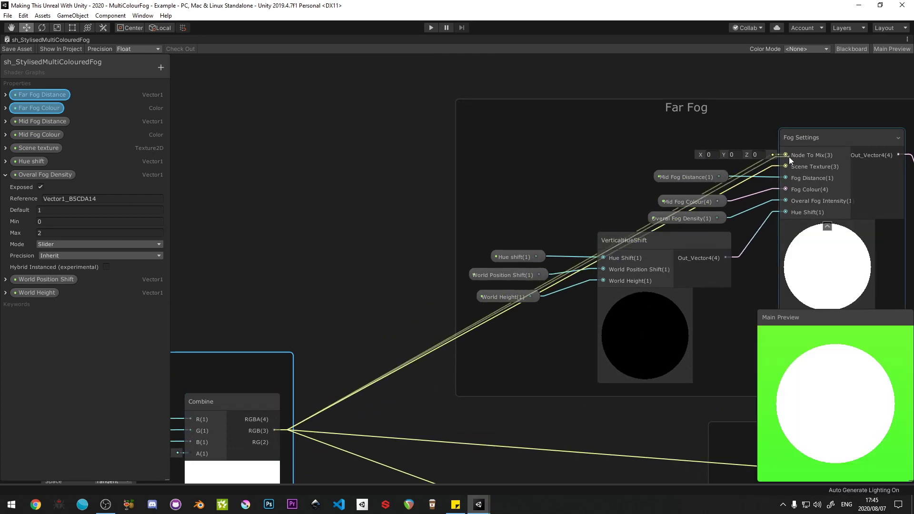
pyautogui.scroll(-5, 638, 173)
# Step: Rename the middle fog group as Mid Fog
pyautogui.moveTo(669, 193); pyautogui.dragTo(392, 210, button='middle')
pyautogui.scroll(4, 361, 128)
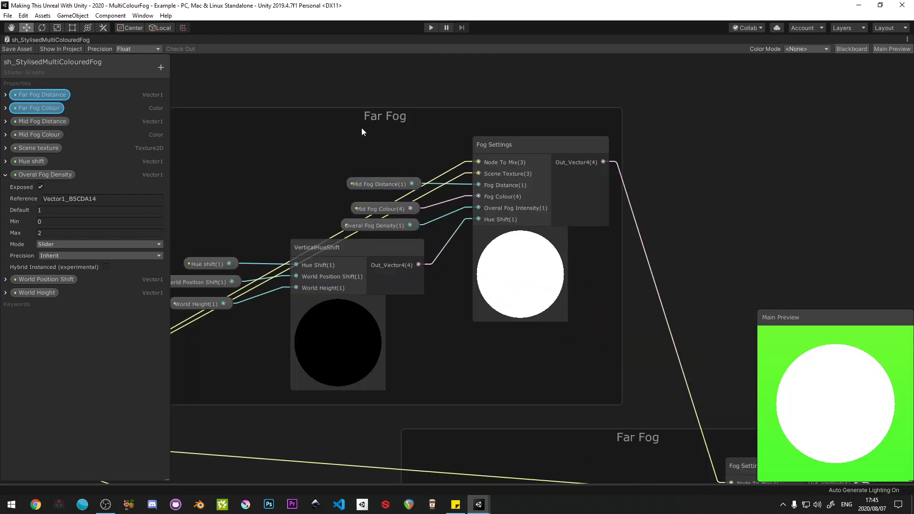
pyautogui.scroll(-2, 463, 252)
pyautogui.moveTo(558, 339); pyautogui.dragTo(458, 189, button='middle')
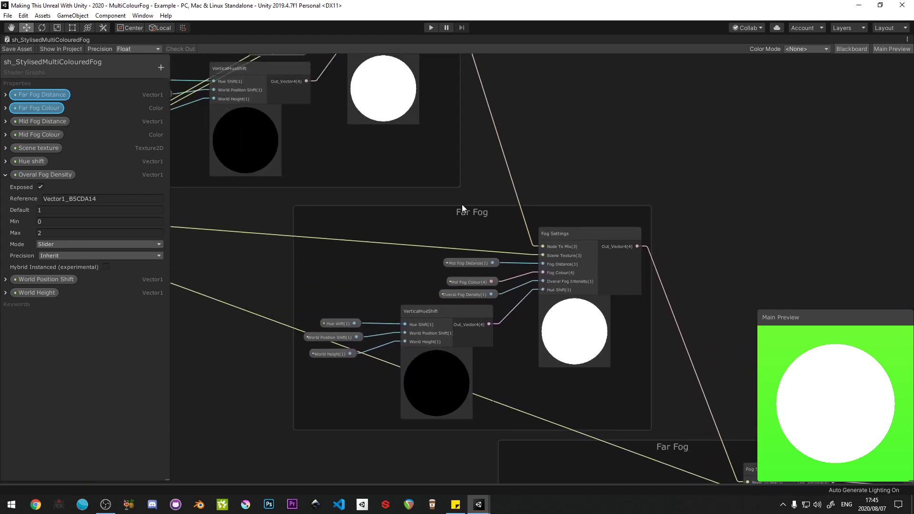
pyautogui.doubleClick(466, 214)
pyautogui.write('M')
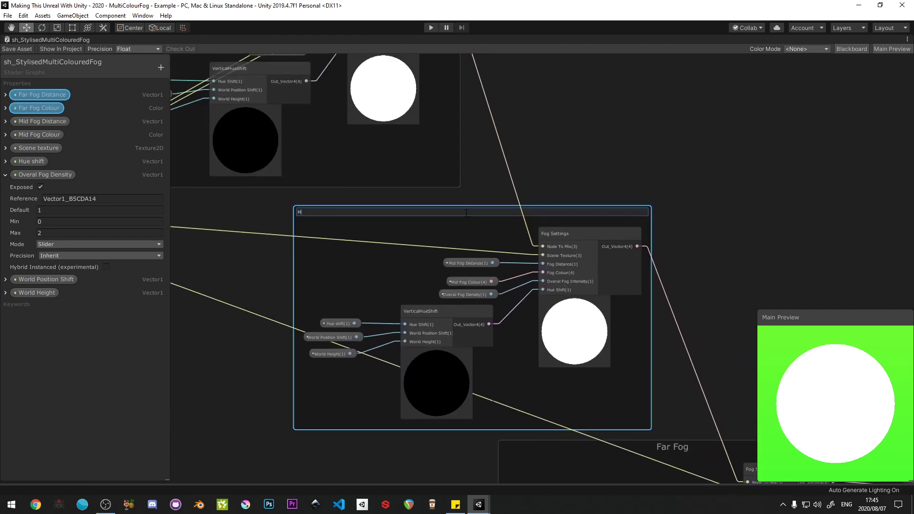
pyautogui.write('id Co')
pyautogui.press('BackSpace')
pyautogui.press('BackSpace')
pyautogui.press('BackSpace')
pyautogui.press('Return')
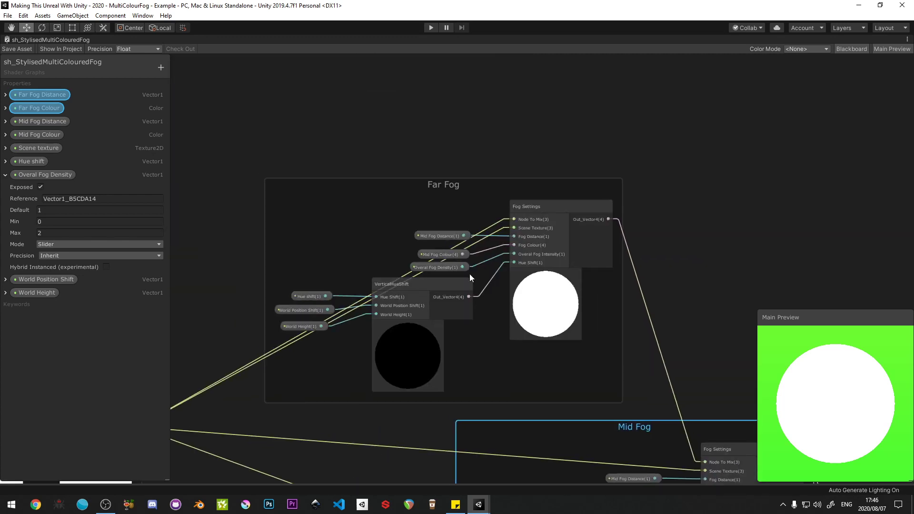
# Step: Rename the newly copied fog group as near Fog
pyautogui.doubleClick(441, 185)
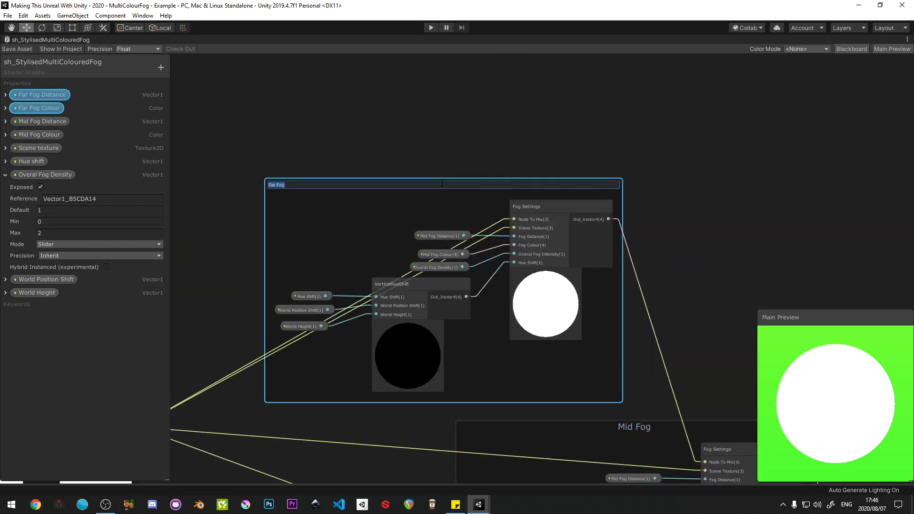
pyautogui.write('near Fog')
pyautogui.press('Return')
# Step: Duplicate the Mid Fog Distance and Mid Fog Colour properties in the Blackboard
pyautogui.scroll(2, 432, 204)
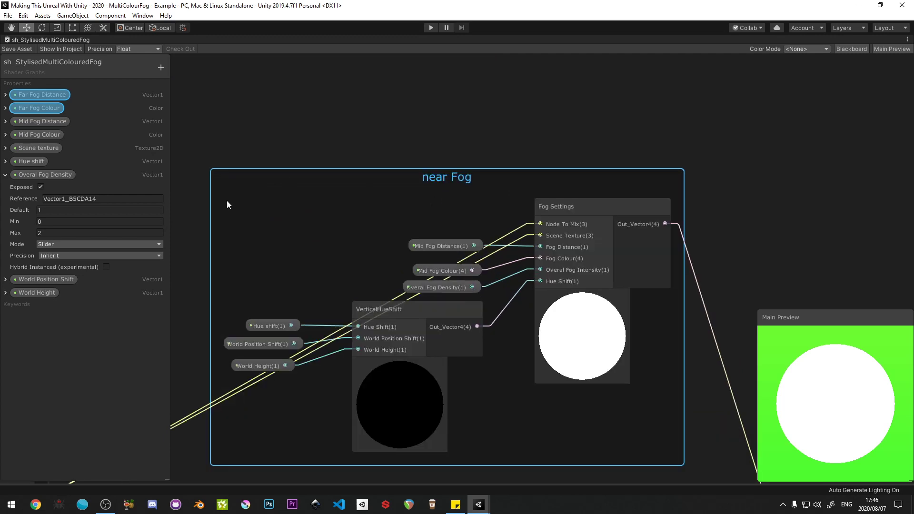
pyautogui.click(299, 114)
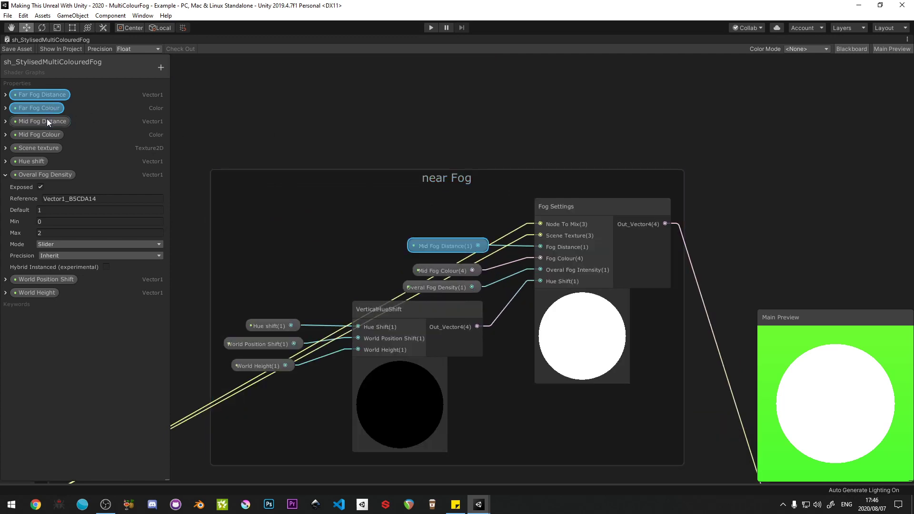
pyautogui.click(26, 122)
pyautogui.hotkey('ctrl', 'd')
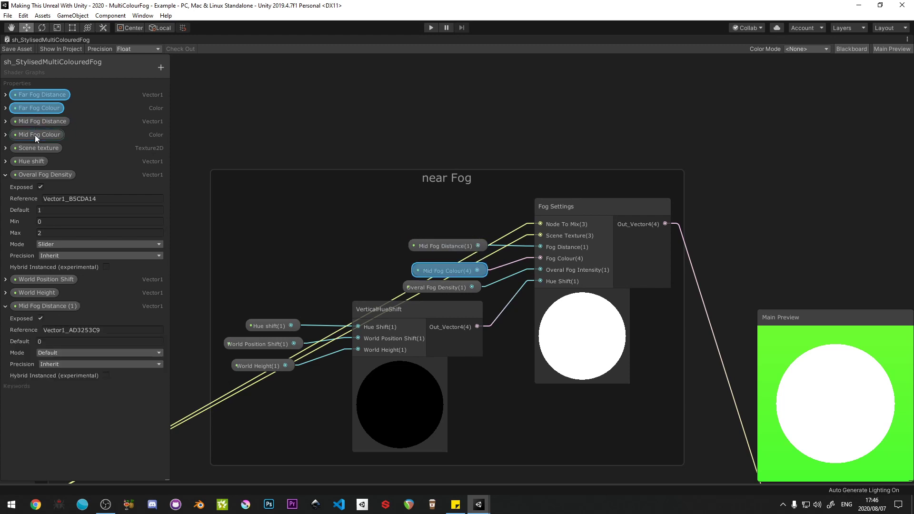
pyautogui.hotkey('ctrl', 'd')
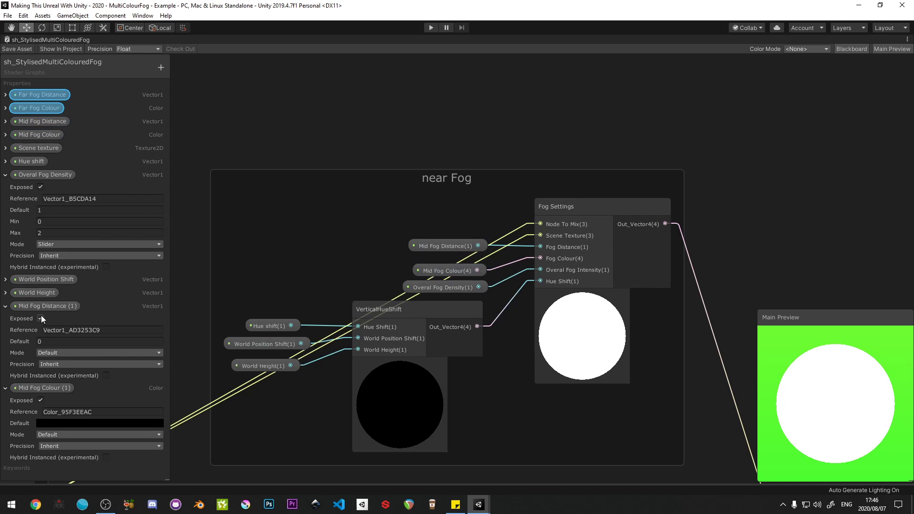
# Step: Rename the duplicated distance property as Near Fog Distance
pyautogui.doubleClick(74, 306)
pyautogui.moveTo(61, 306); pyautogui.dragTo(105, 308)
pyautogui.press('BackSpace')
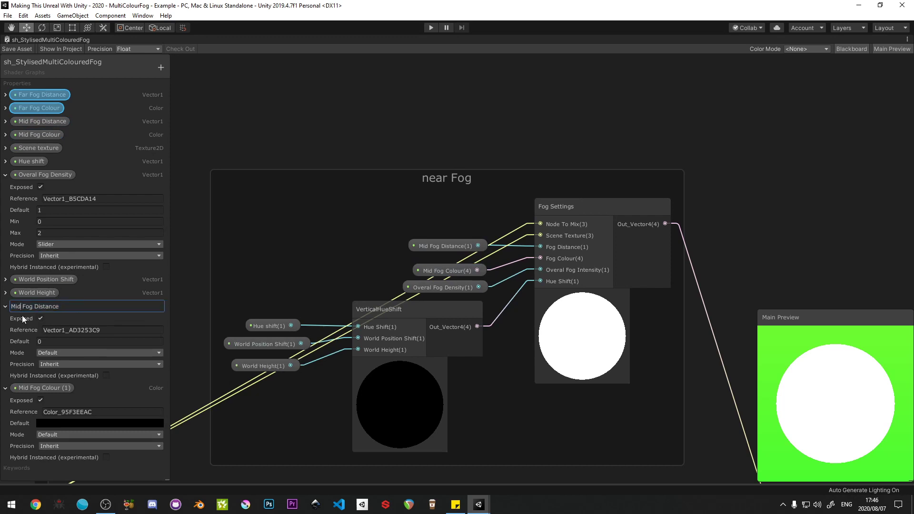
pyautogui.write('Near')
# Step: Rename the duplicated colour property as Near Fog Colour and collapse the details of both near fog properties
pyautogui.doubleClick(48, 388)
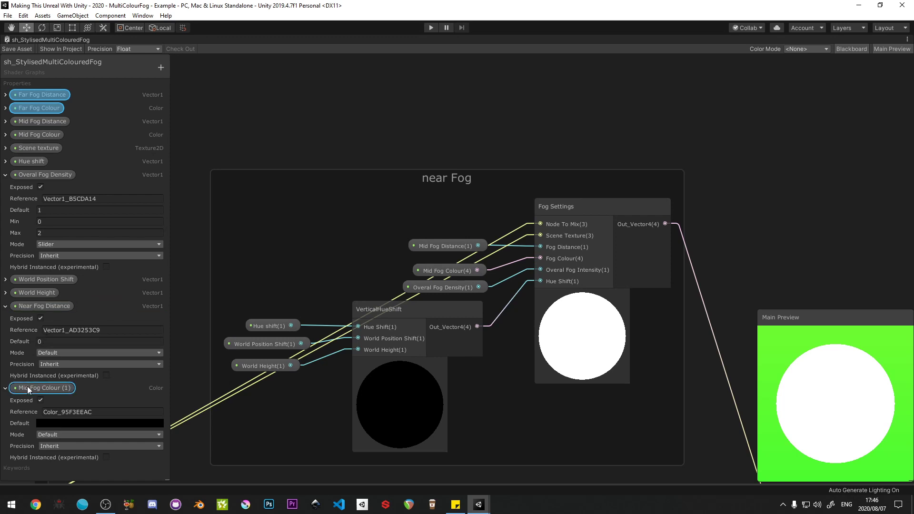
pyautogui.moveTo(54, 388); pyautogui.dragTo(116, 398)
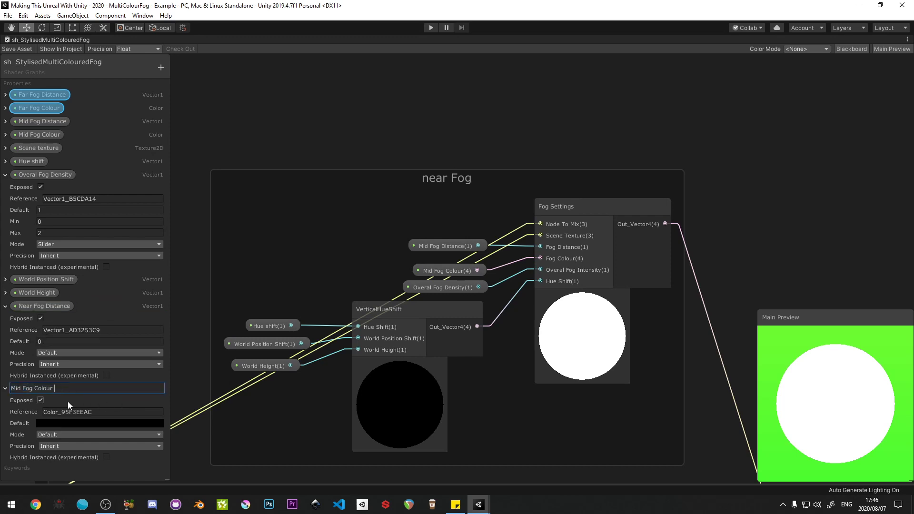
pyautogui.press('BackSpace')
pyautogui.press('BackSpace')
pyautogui.press('BackSpace')
pyautogui.write('Near')
pyautogui.press('Return')
pyautogui.click(6, 306)
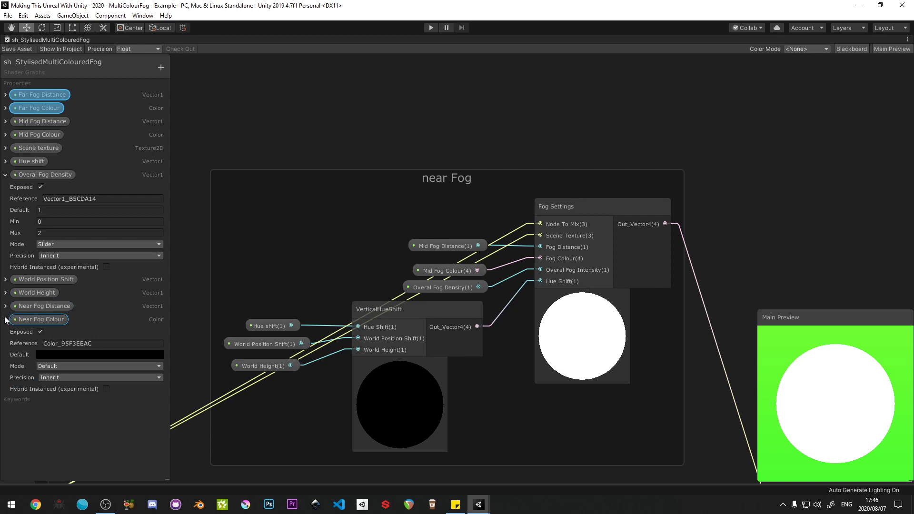
pyautogui.click(5, 319)
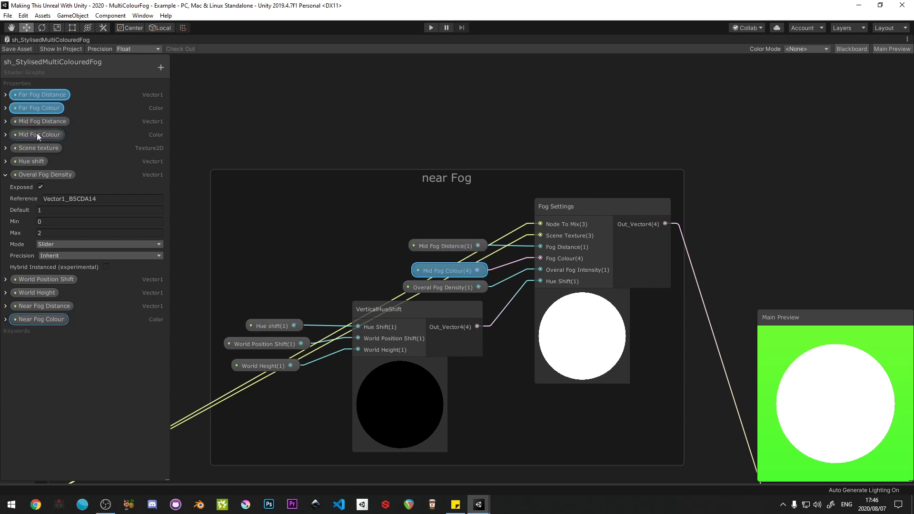
# Step: Reorder the properties so the near fog pair comes first, followed by the mid and far fog pairs
pyautogui.click(29, 306)
pyautogui.moveTo(29, 307); pyautogui.dragTo(48, 91)
pyautogui.moveTo(30, 322); pyautogui.dragTo(50, 105)
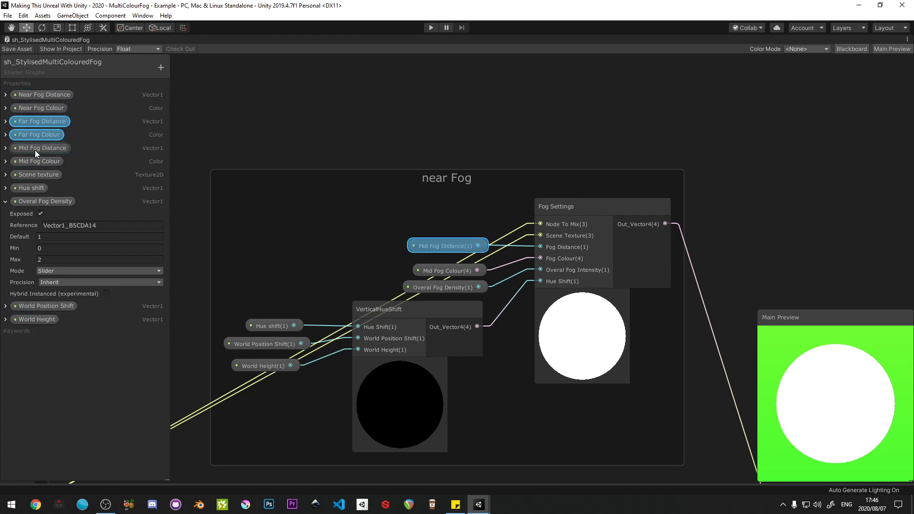
pyautogui.moveTo(35, 150); pyautogui.dragTo(43, 120)
pyautogui.moveTo(46, 165); pyautogui.dragTo(47, 133)
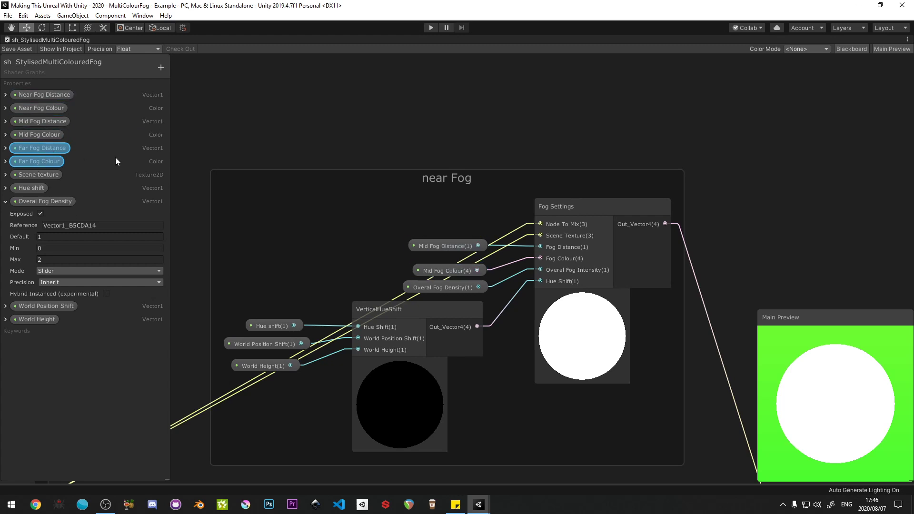
# Step: Replace the near Fog group's Mid Fog Distance and Colour nodes with Near Fog Distance and Near Fog Colour, wired to Fog Distance and Fog Colour
pyautogui.moveTo(41, 98); pyautogui.dragTo(271, 191)
pyautogui.moveTo(35, 112); pyautogui.dragTo(279, 233)
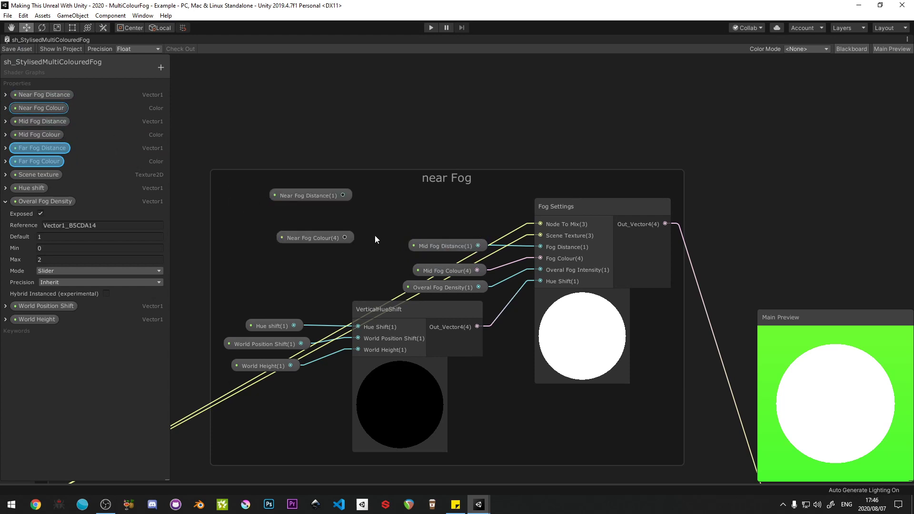
pyautogui.moveTo(343, 196); pyautogui.dragTo(539, 246)
pyautogui.click(441, 246)
pyautogui.press('Delete')
pyautogui.moveTo(345, 238); pyautogui.dragTo(540, 258)
pyautogui.click(448, 271)
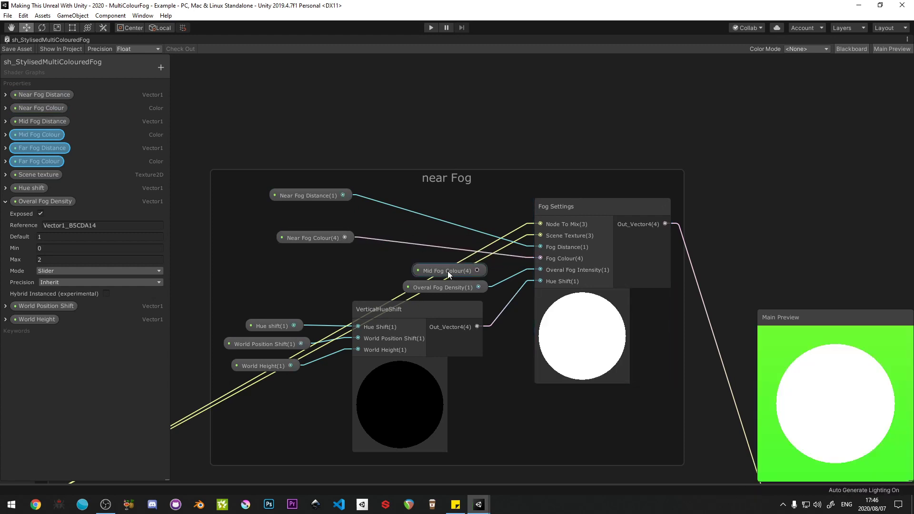
pyautogui.press('Delete')
# Step: Position the Near Fog Distance and Near Fog Colour nodes neatly beside the near group's Fog Settings node
pyautogui.moveTo(312, 193); pyautogui.dragTo(444, 241)
pyautogui.click(457, 275)
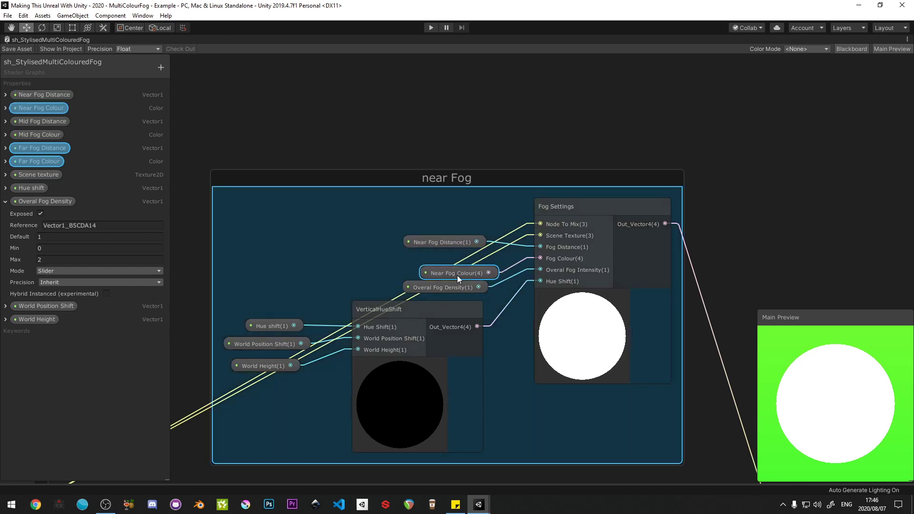
pyautogui.click(509, 125)
# Step: Shift the DO NOT TOUCH group slightly downward to even out its connections to the three fog groups
pyautogui.scroll(-3, 484, 167)
pyautogui.scroll(-2, 484, 167)
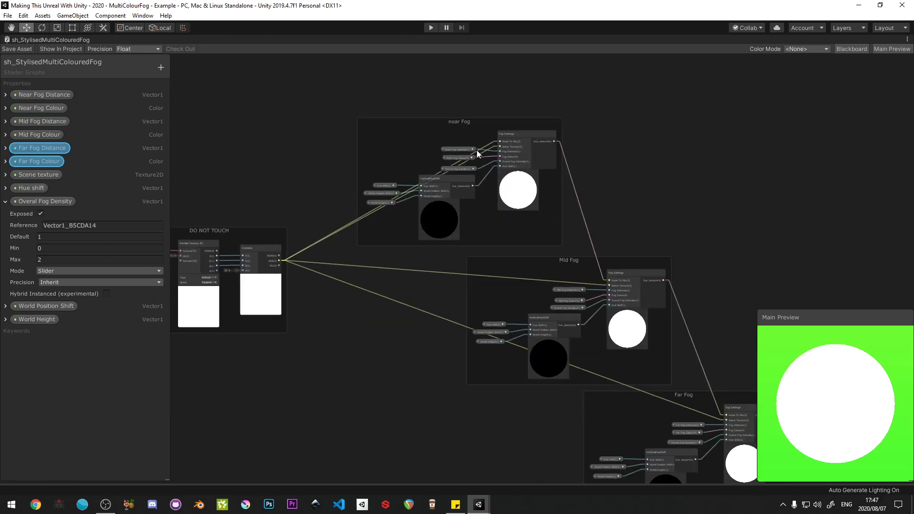
pyautogui.moveTo(475, 149); pyautogui.dragTo(507, 141, button='middle')
pyautogui.click(300, 225)
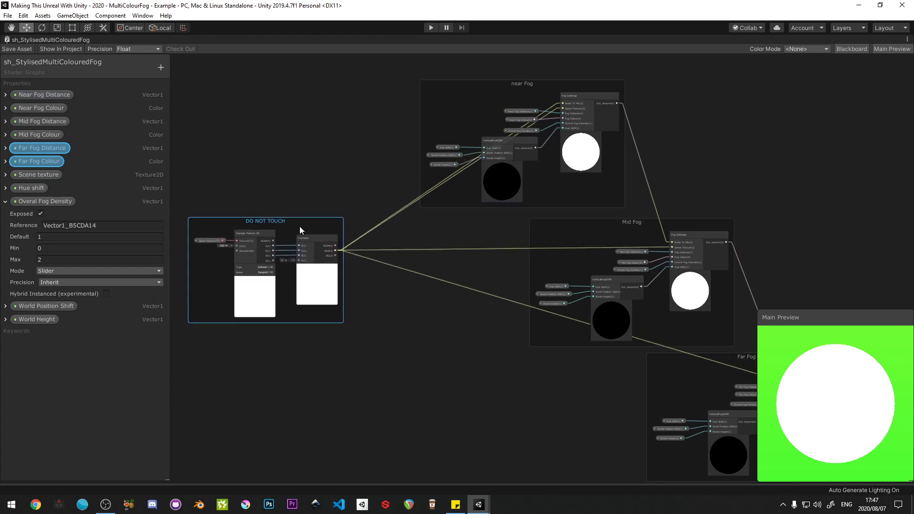
pyautogui.click(367, 181)
# Step: Move the master node slightly closer to the Far Fog group
pyautogui.scroll(-3, 366, 191)
pyautogui.scroll(2, 366, 192)
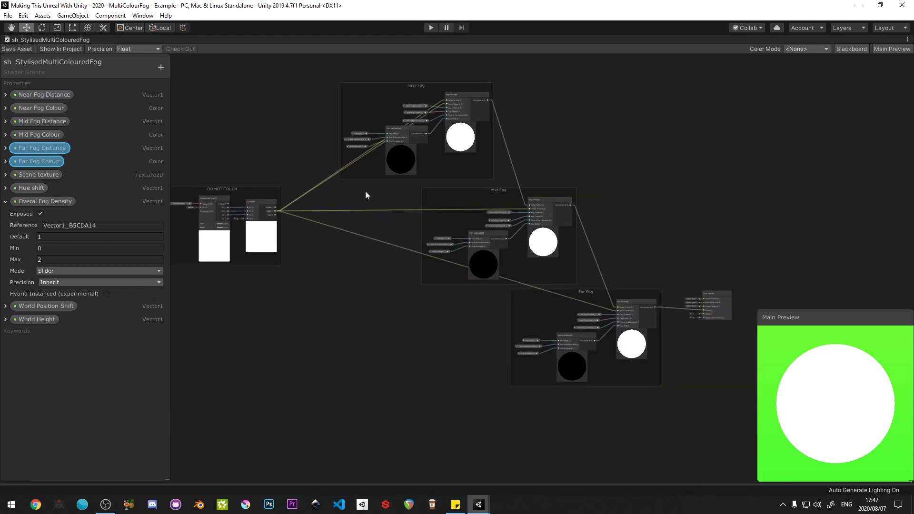
pyautogui.moveTo(689, 322); pyautogui.dragTo(432, 271, button='middle')
pyautogui.scroll(4, 432, 271)
pyautogui.moveTo(479, 227); pyautogui.dragTo(462, 220)
pyautogui.scroll(-4, 354, 190)
pyautogui.moveTo(334, 191); pyautogui.dragTo(612, 281, button='middle')
pyautogui.click(637, 212)
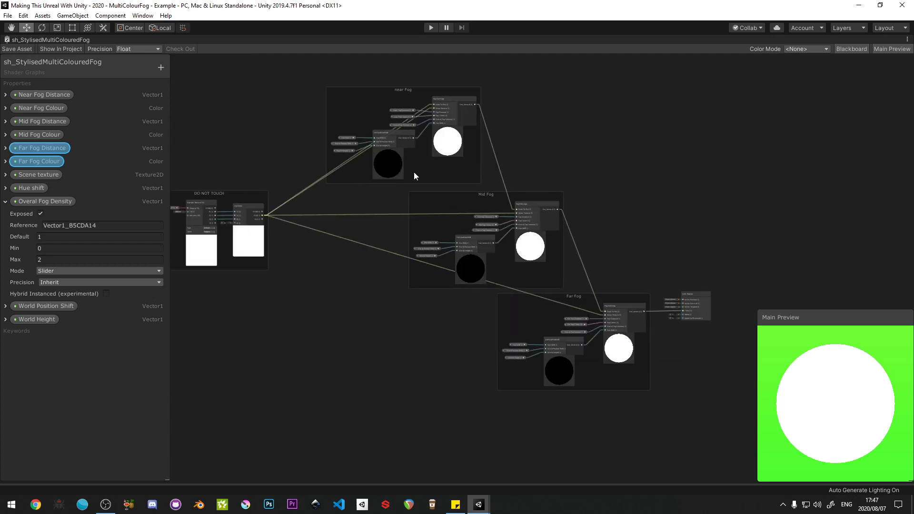
# Step: Restore the editor layout and close the shader graph to return to the Game view
pyautogui.hotkey('shift', 'space')
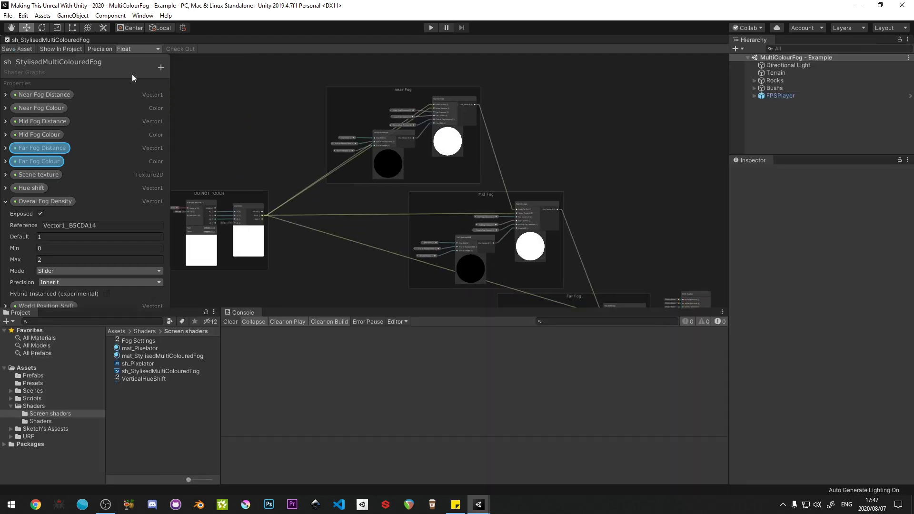
pyautogui.rightClick(101, 38)
pyautogui.click(140, 53)
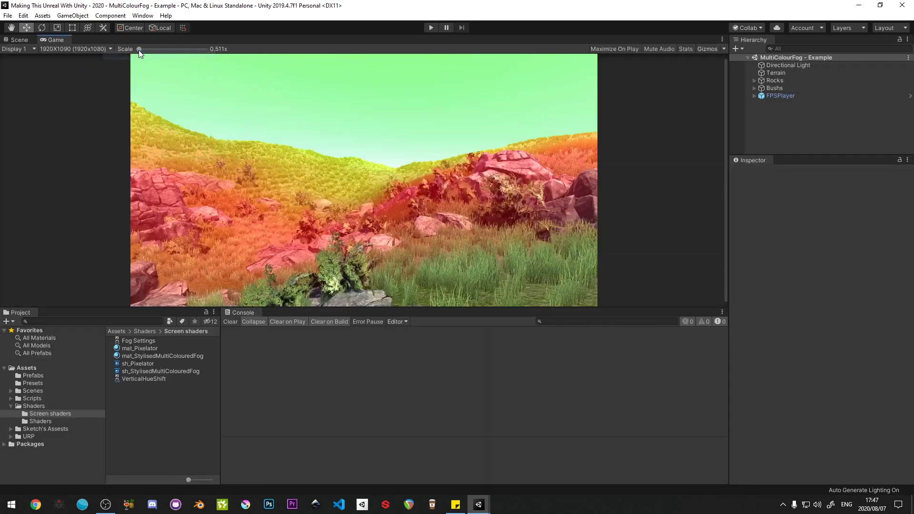
# Step: Set the Near Fog Colour of mat_StylisedMultiColouredFog to pure blue (0000FF) with an alpha of 255
pyautogui.click(162, 354)
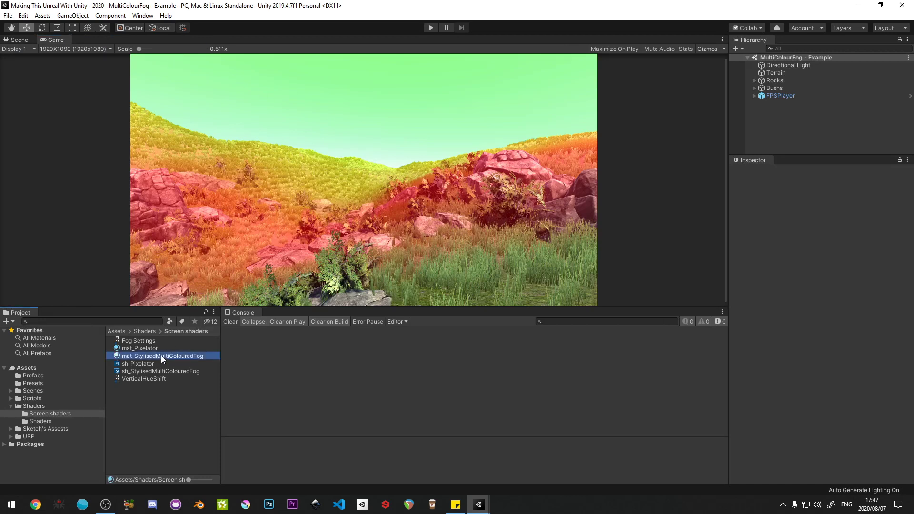
pyautogui.click(892, 208)
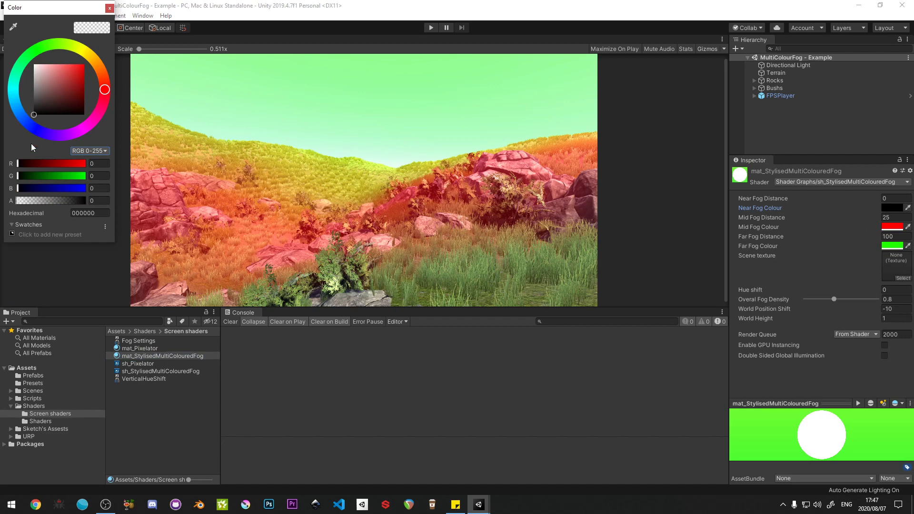
pyautogui.moveTo(44, 188); pyautogui.dragTo(130, 189)
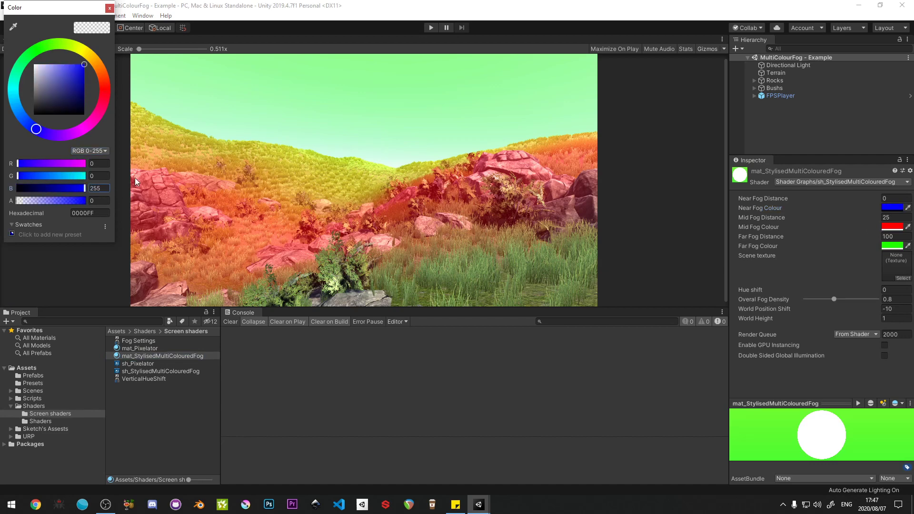
pyautogui.moveTo(21, 202); pyautogui.dragTo(98, 205)
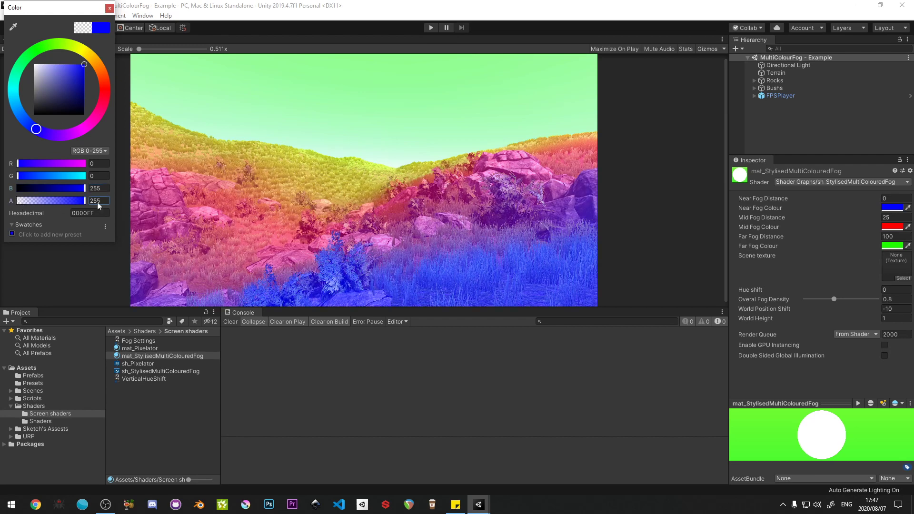
pyautogui.click(108, 8)
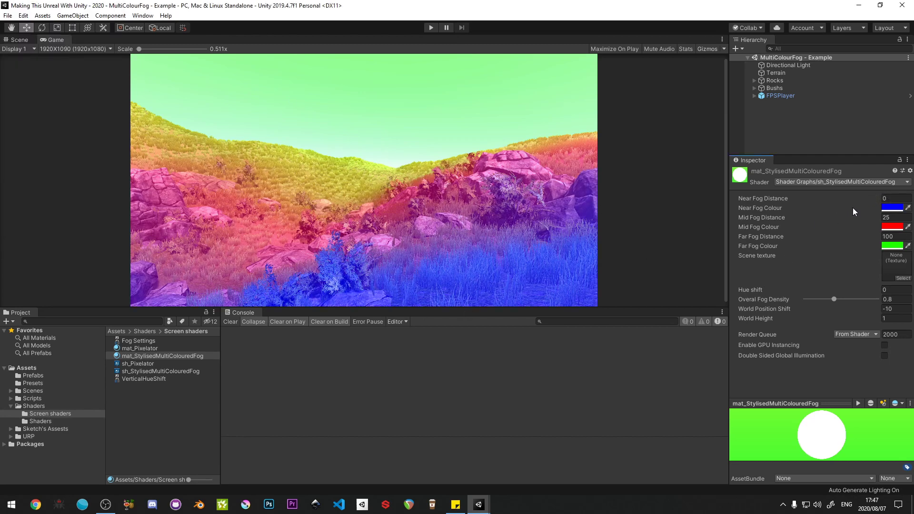
# Step: Set the fog material's Near Fog Distance to 15 and its Mid Fog Distance to 40
pyautogui.moveTo(874, 197); pyautogui.dragTo(119, 204)
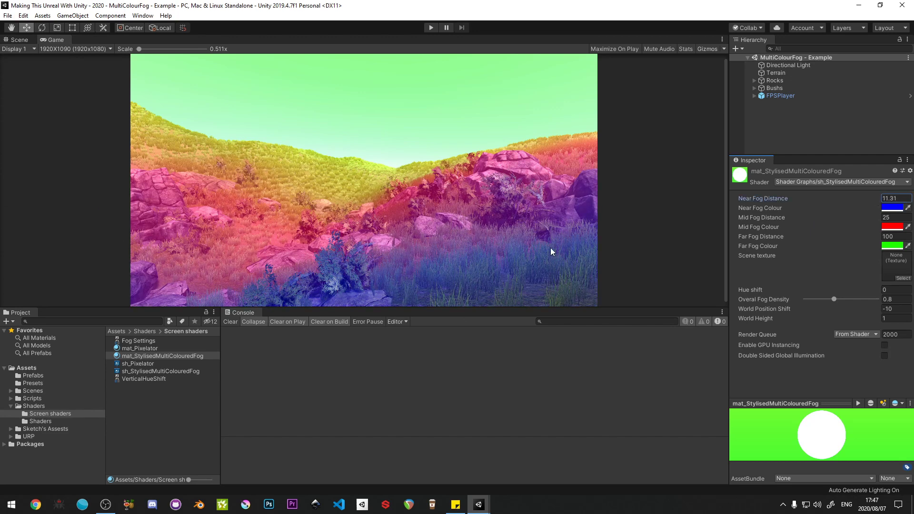
pyautogui.click(904, 198)
pyautogui.write('15')
pyautogui.press('Tab')
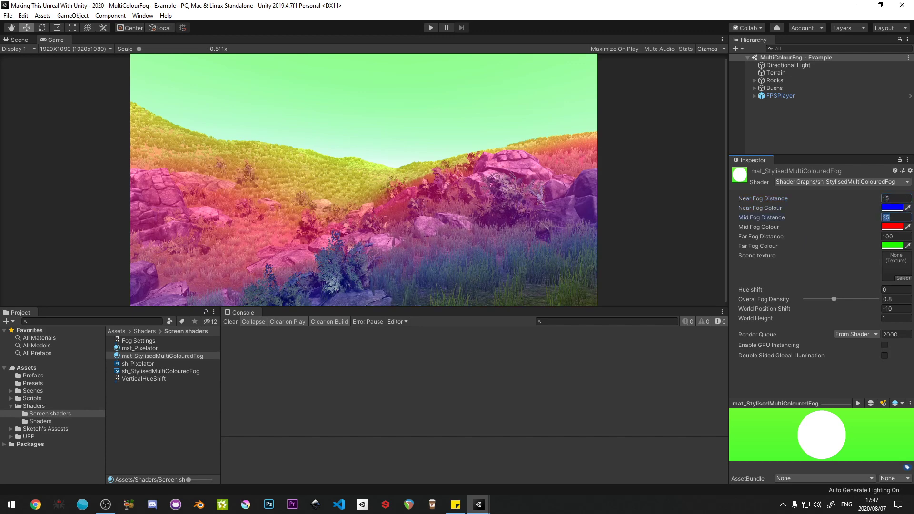
pyautogui.write('40')
pyautogui.press('Tab')
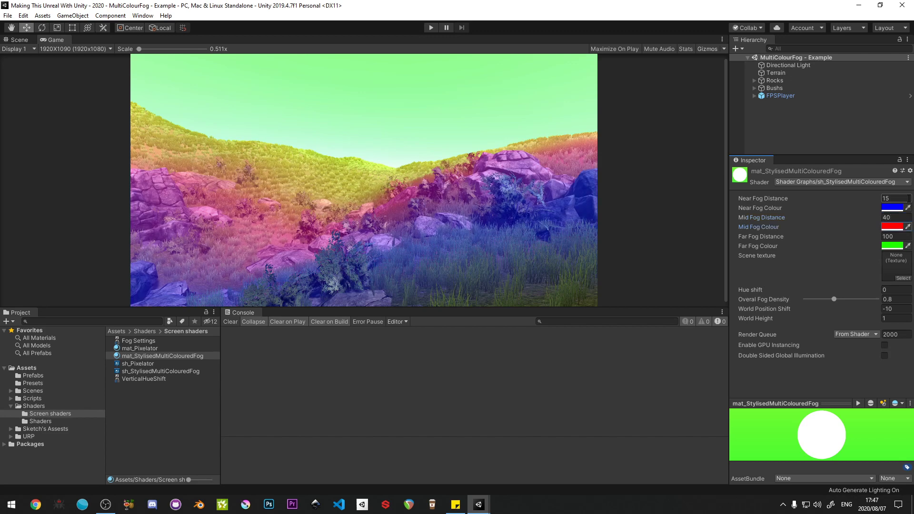
pyautogui.press('Tab')
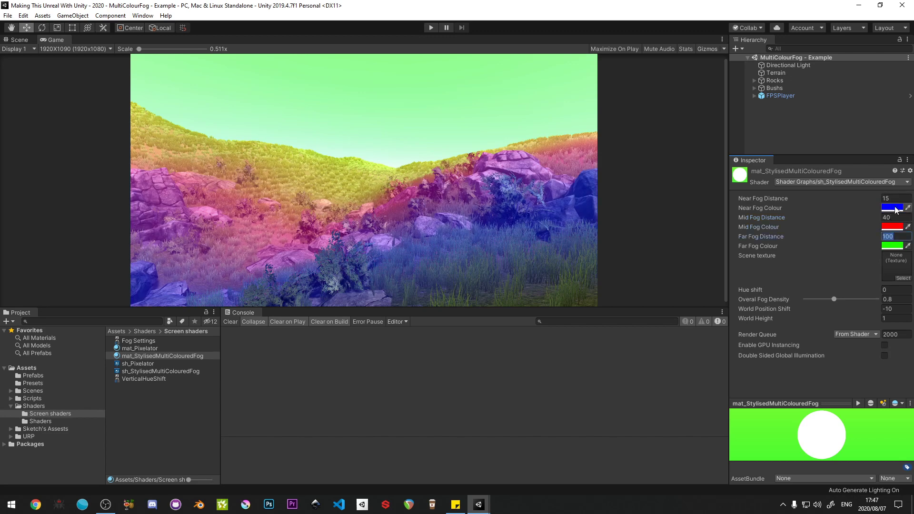
# Step: Try a Near Fog Distance of 10 on the fog material and settle on 0
pyautogui.click(893, 196)
pyautogui.write('10')
pyautogui.press('Tab')
pyautogui.click(885, 198)
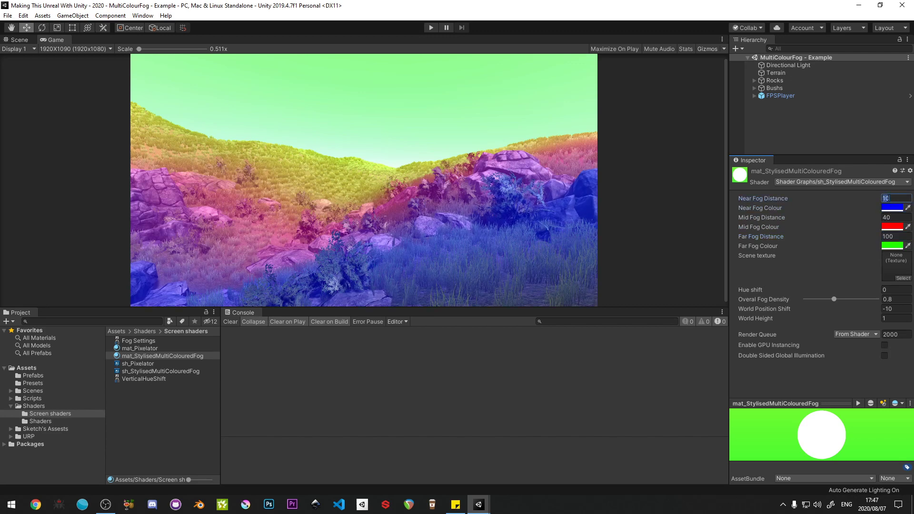
pyautogui.write('0')
# Step: Reduce the alpha of the Near Fog Colour to 180
pyautogui.click(891, 208)
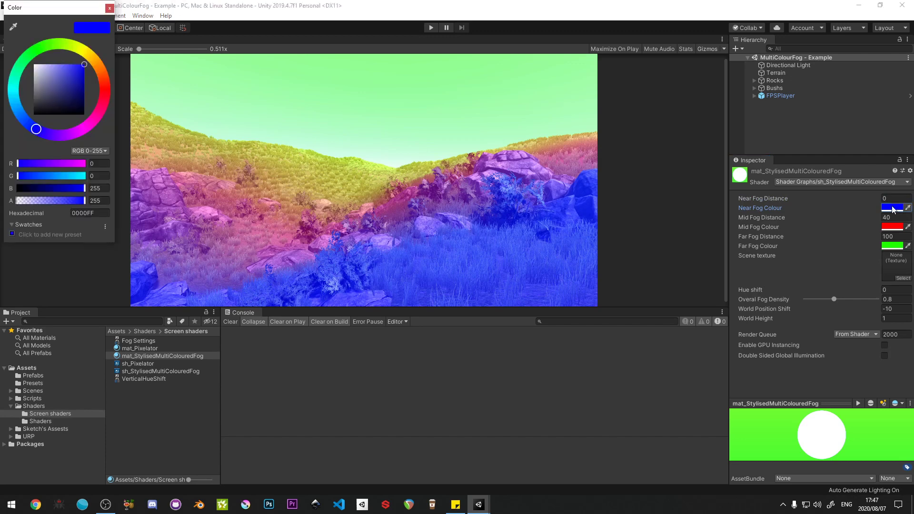
pyautogui.moveTo(83, 202); pyautogui.dragTo(65, 205)
pyautogui.click(105, 202)
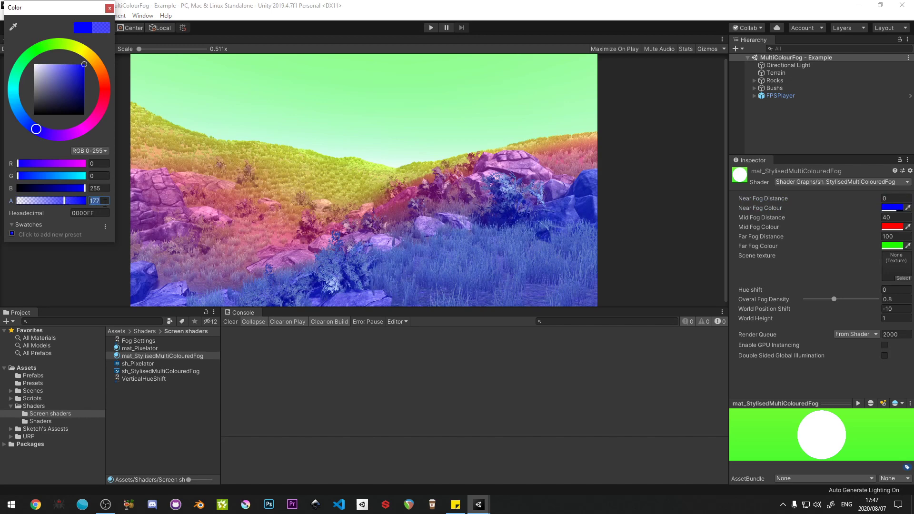
pyautogui.write('180')
pyautogui.press('Tab')
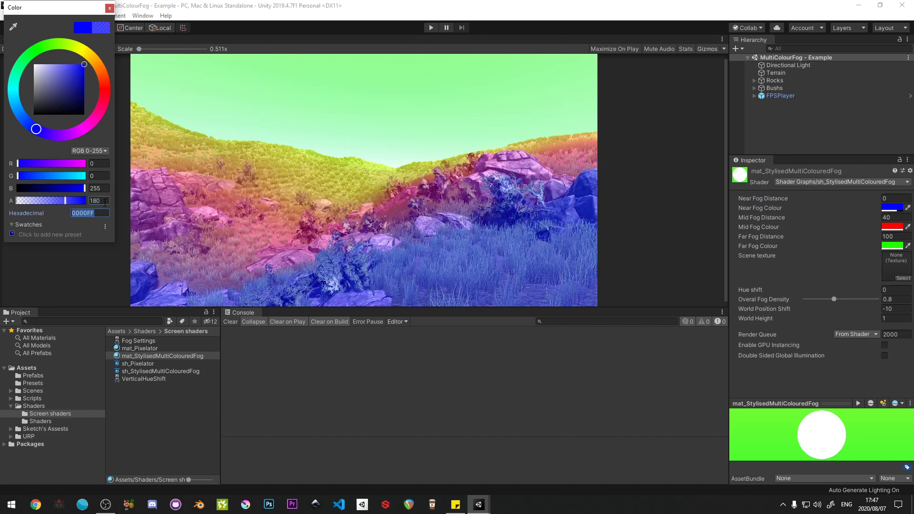
# Step: Set the alpha of the Mid Fog Colour to 220
pyautogui.click(891, 226)
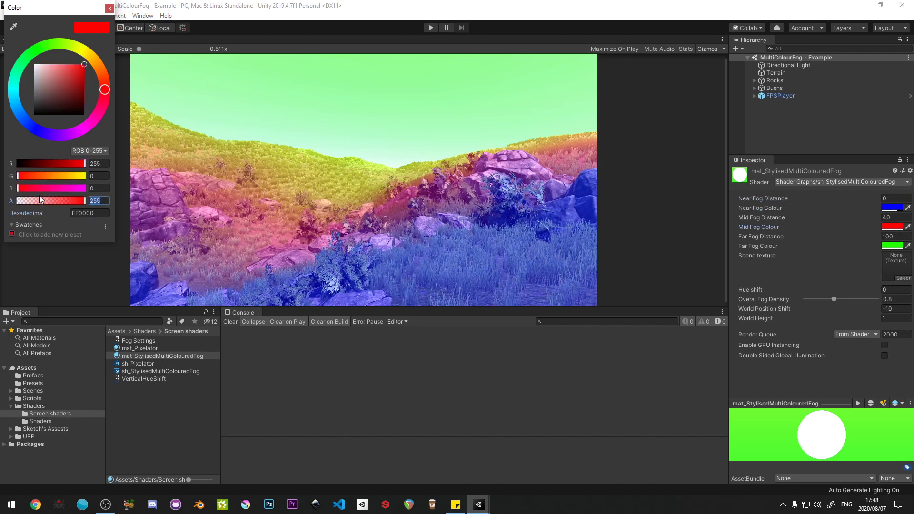
pyautogui.write('220')
pyautogui.press('Tab')
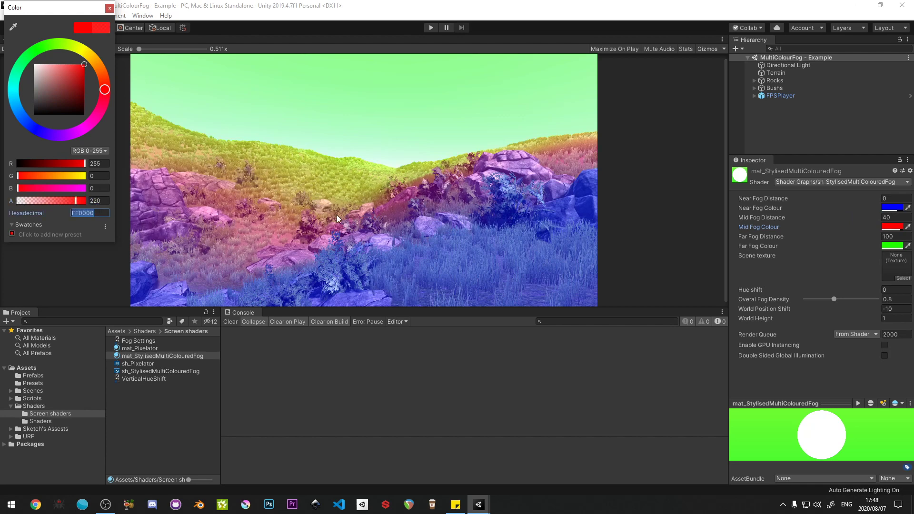
# Step: Set the alpha of the Far Fog Colour to 230 and close the colour picker
pyautogui.click(891, 246)
pyautogui.click(98, 202)
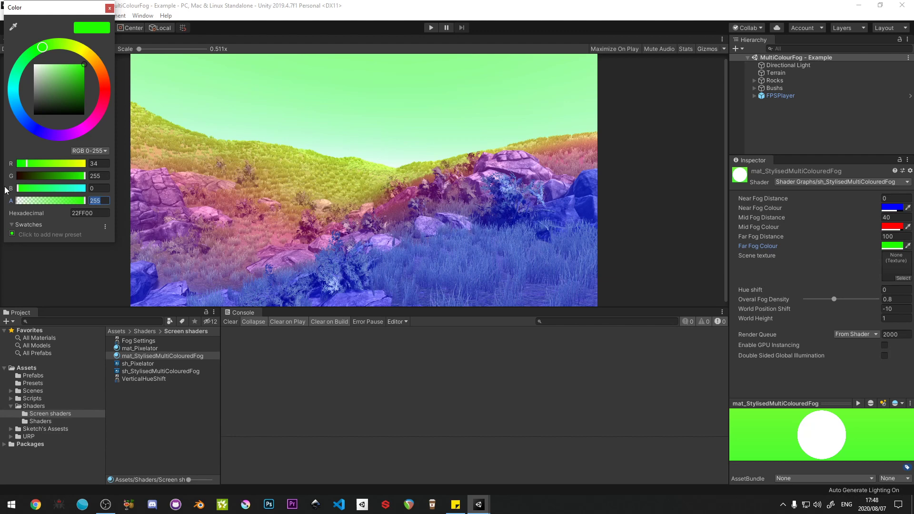
pyautogui.write('230')
pyautogui.press('Tab')
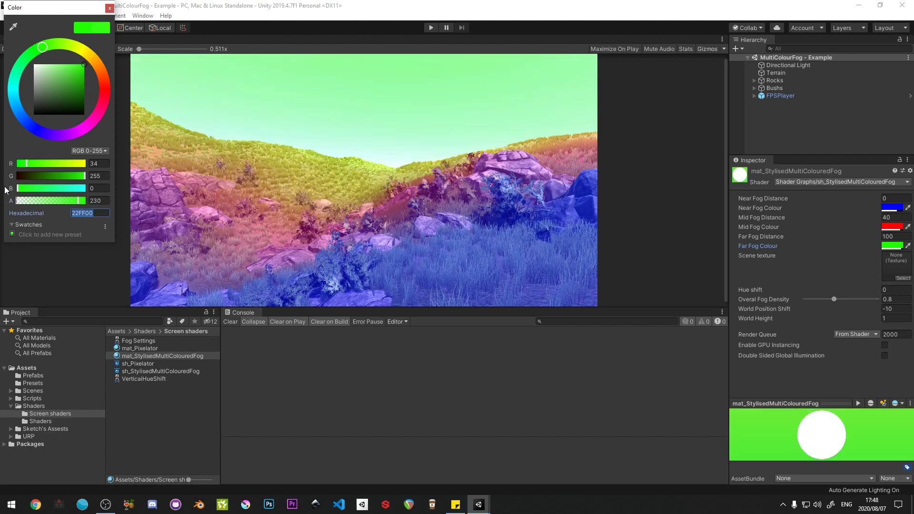
pyautogui.click(109, 9)
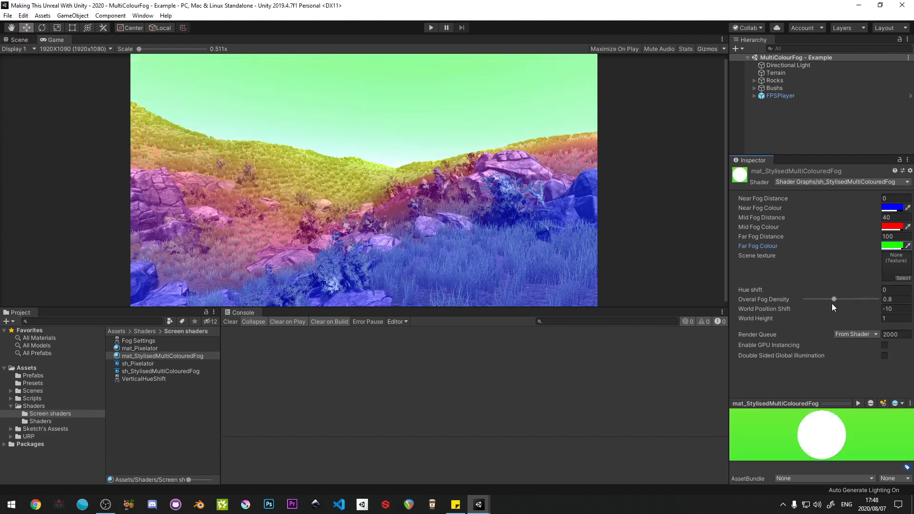
# Step: Test different Overal Fog Density levels on the fog material and leave the density at 0.81
pyautogui.moveTo(833, 300); pyautogui.dragTo(86, 299)
pyautogui.hotkey('ctrl', 'z')
pyautogui.moveTo(866, 299); pyautogui.dragTo(836, 301)
# Step: Reset the World Position Shift to 0, try larger shifts, and set it to 100
pyautogui.click(908, 307)
pyautogui.write('0')
pyautogui.press('Tab')
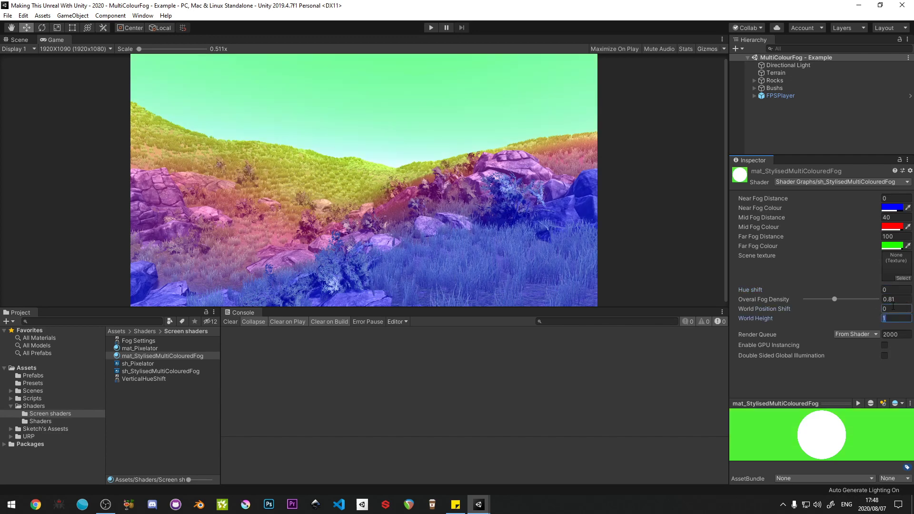
pyautogui.moveTo(876, 309); pyautogui.dragTo(176, 245)
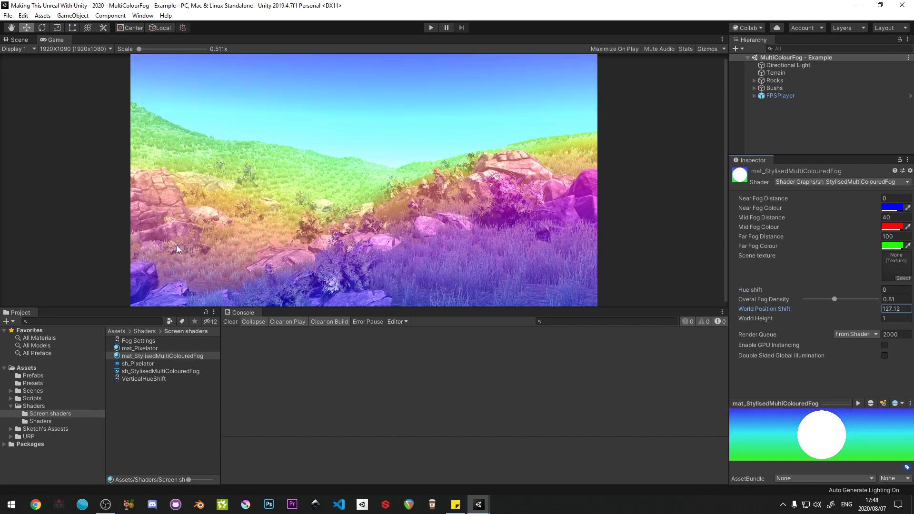
pyautogui.click(892, 310)
pyautogui.write('100')
pyautogui.press('Tab')
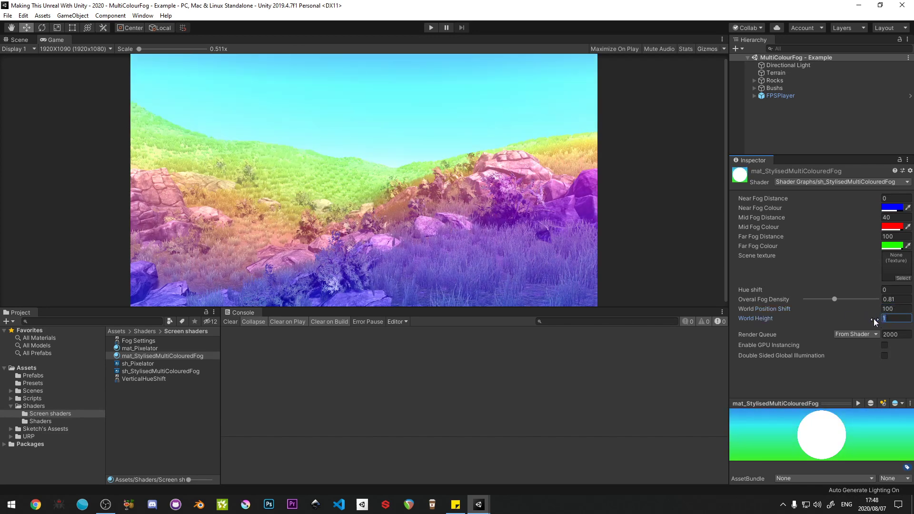
# Step: Vary the World Height of the fog material, set it to 10, and deselect the material
pyautogui.moveTo(874, 319); pyautogui.dragTo(34, 316)
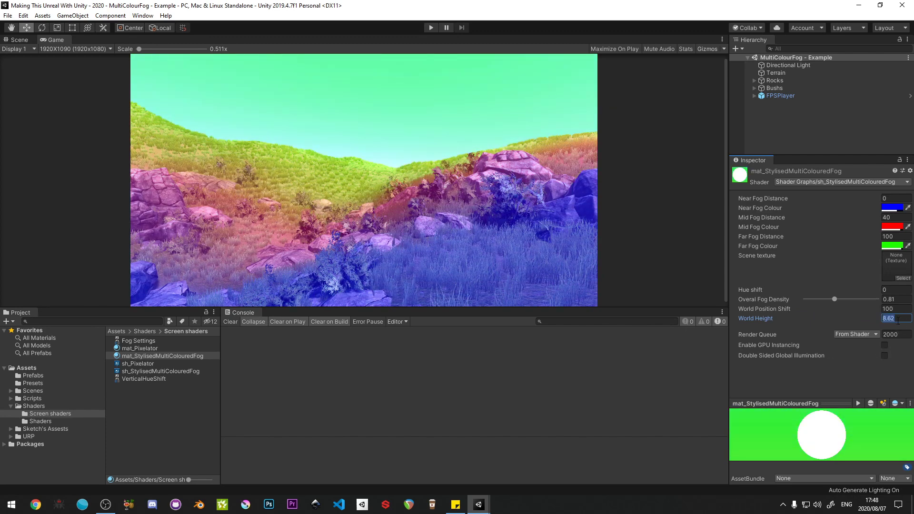
pyautogui.write('10')
pyautogui.press('Tab')
pyautogui.click(793, 142)
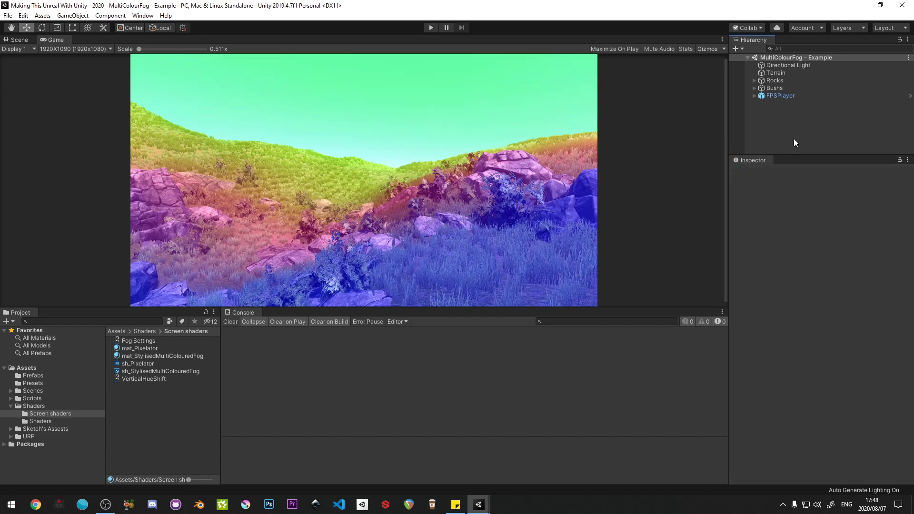
# Step: Run the scene in Play mode, walk across the terrain to examine the fog layers from different distances and heights, and stop playing
pyautogui.click(429, 30)
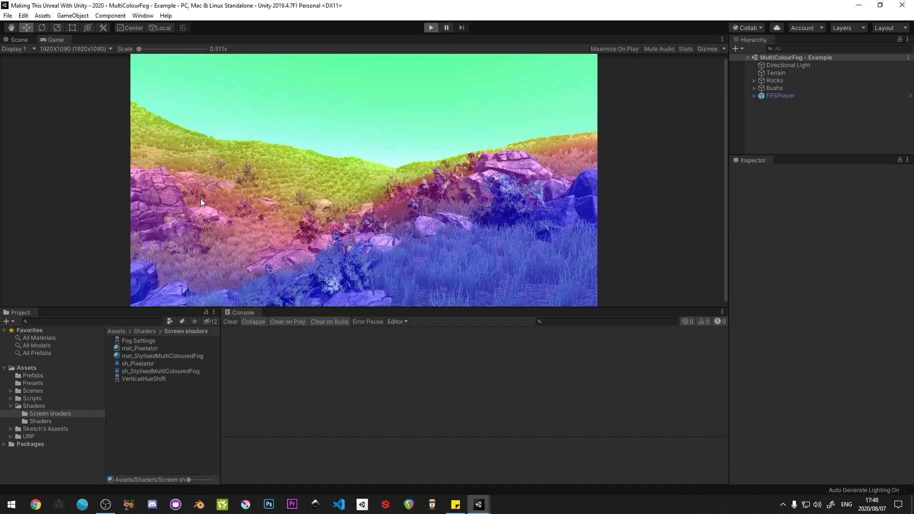
pyautogui.press('w')
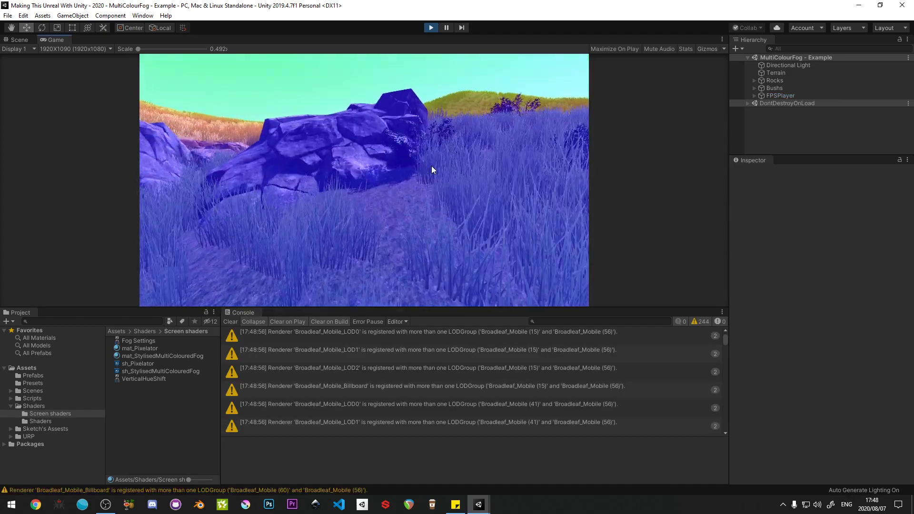
pyautogui.press('w')
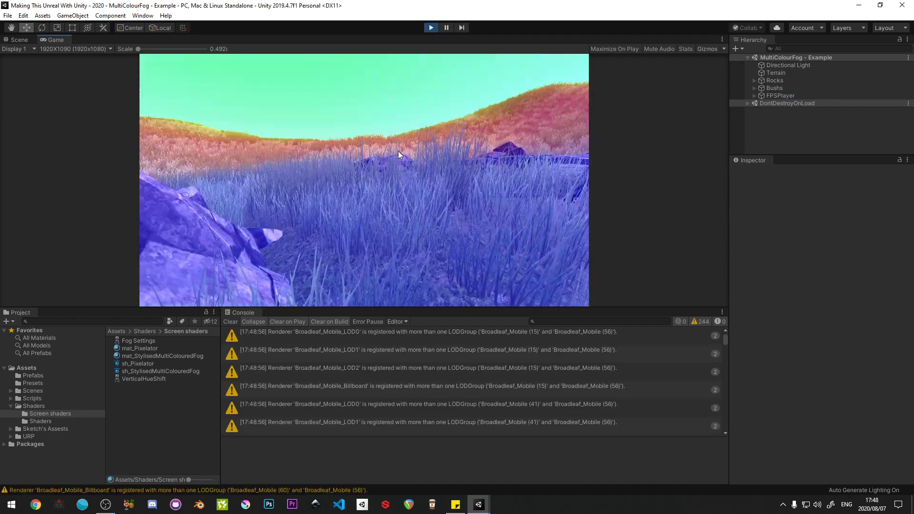
pyautogui.press('w')
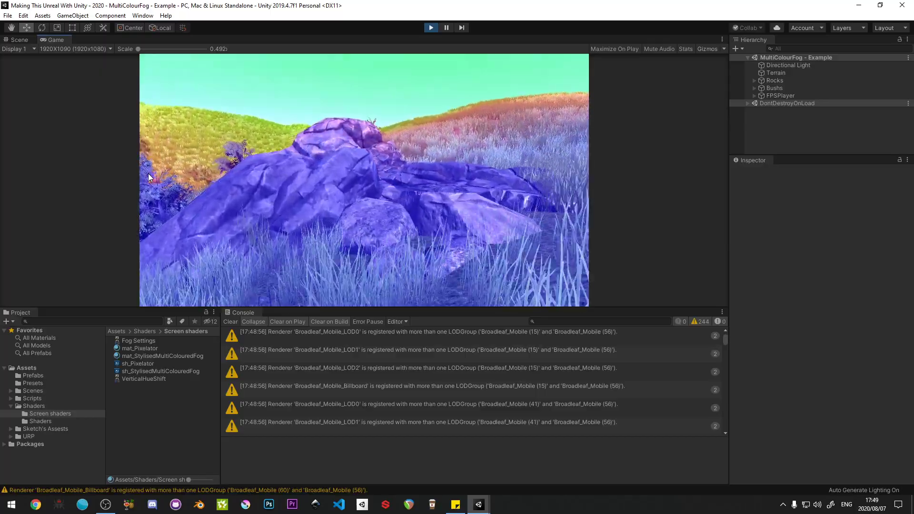
pyautogui.press('w')
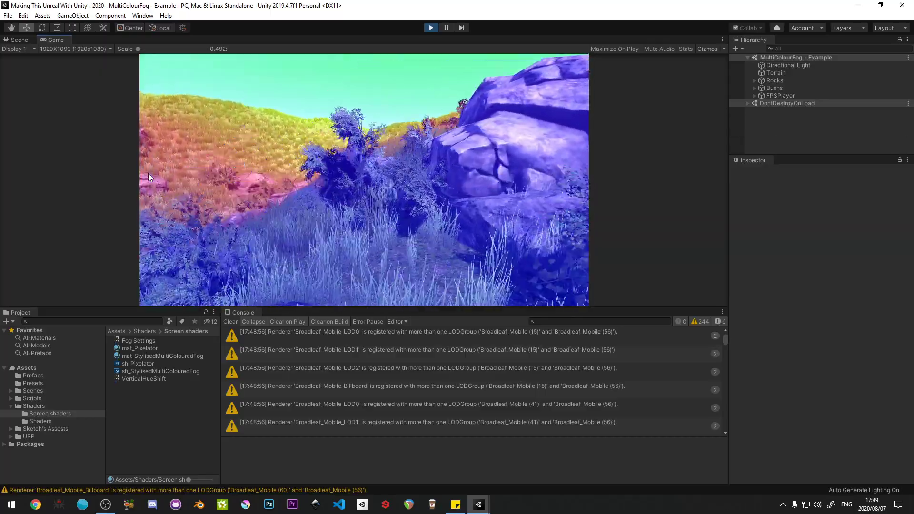
pyautogui.press('w')
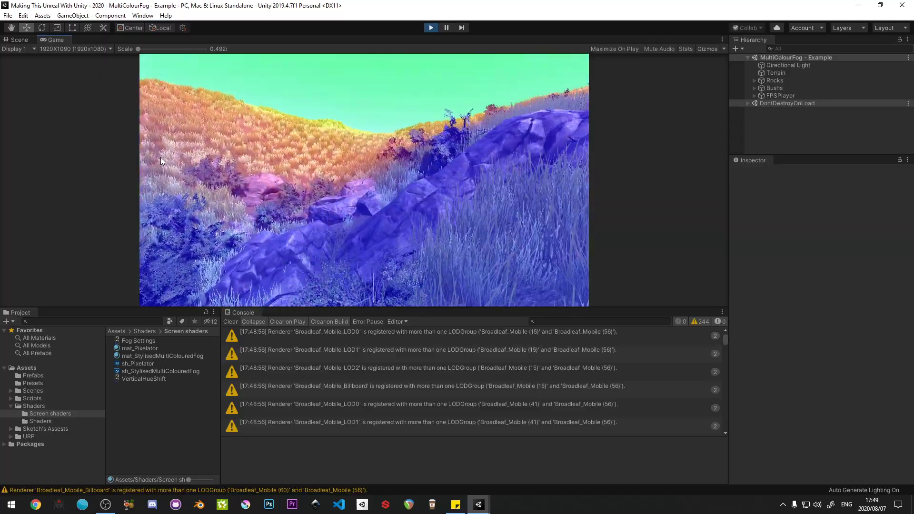
pyautogui.press('w')
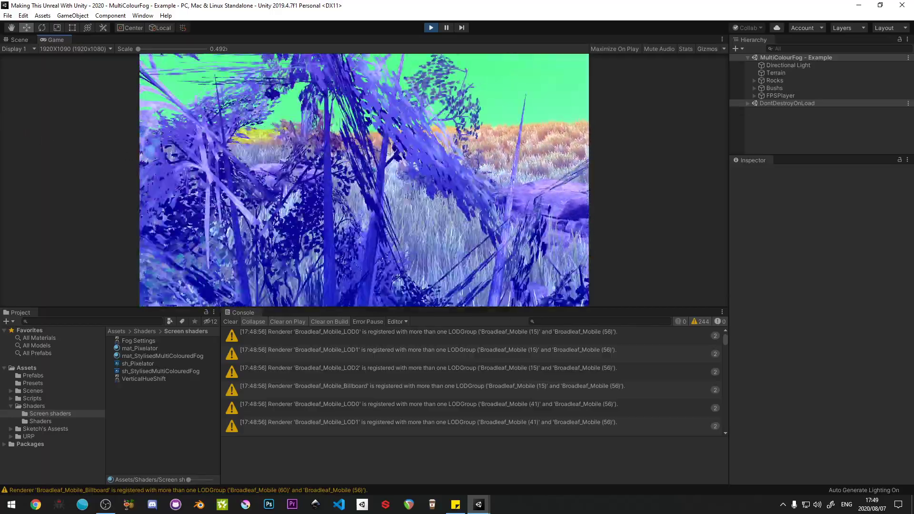
pyautogui.press('w')
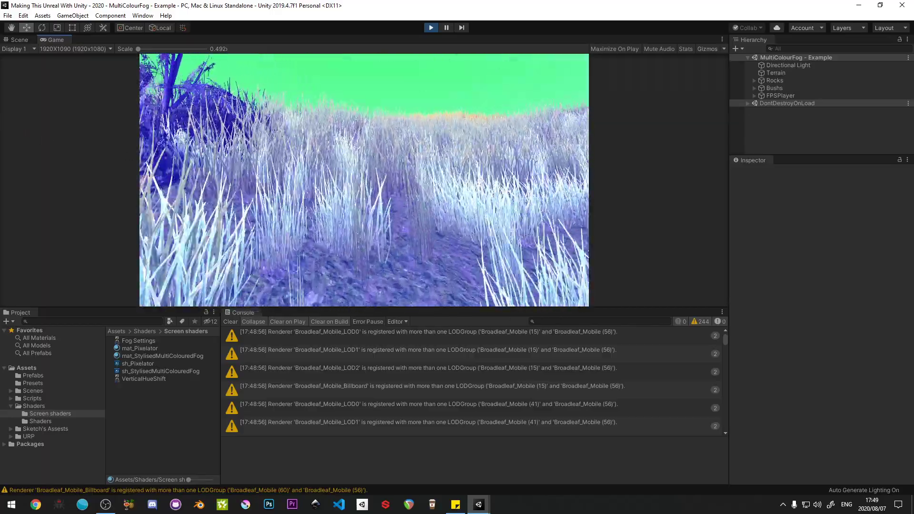
pyautogui.press('w')
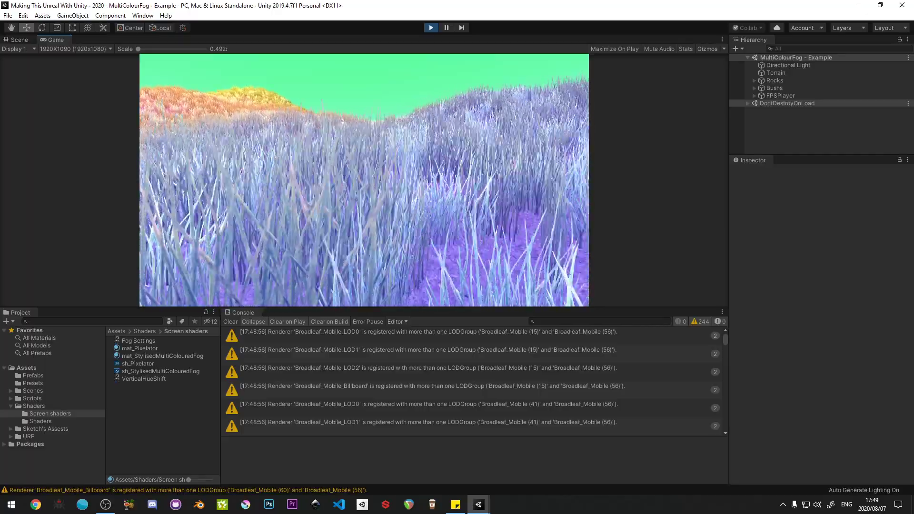
pyautogui.press('w')
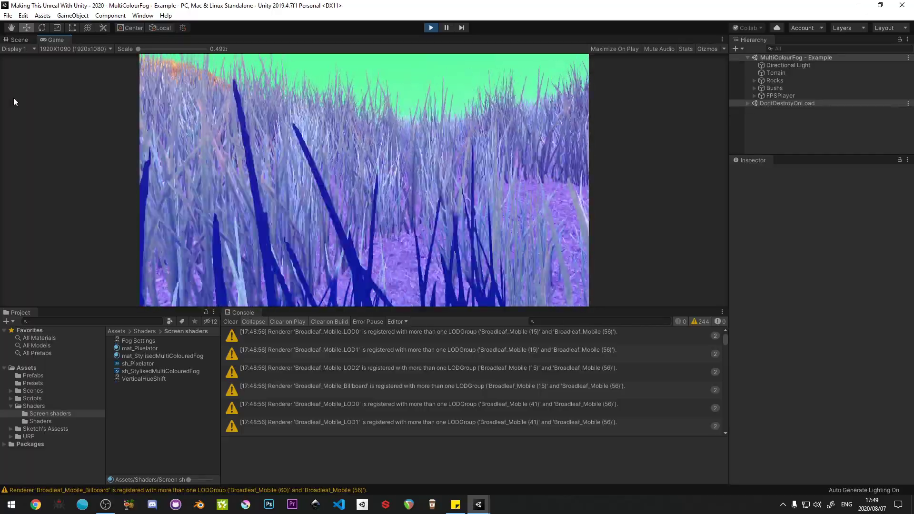
pyautogui.press('w')
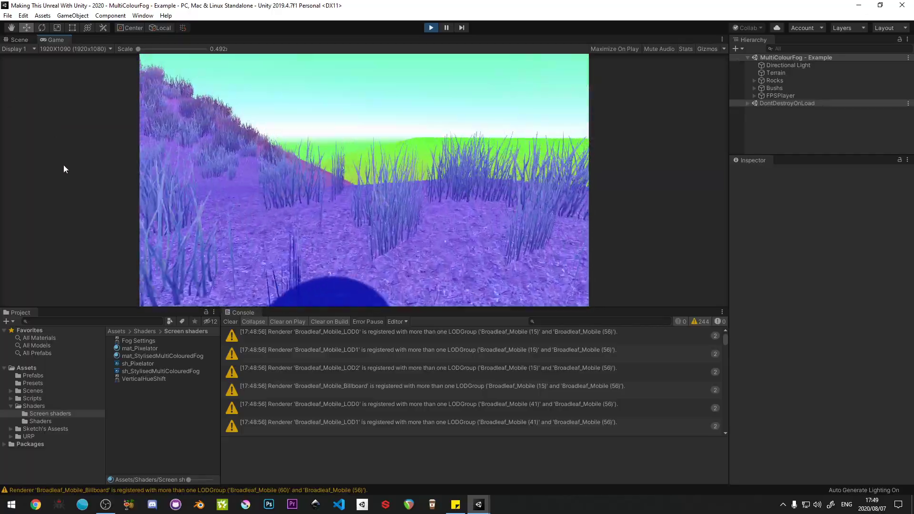
pyautogui.press('w')
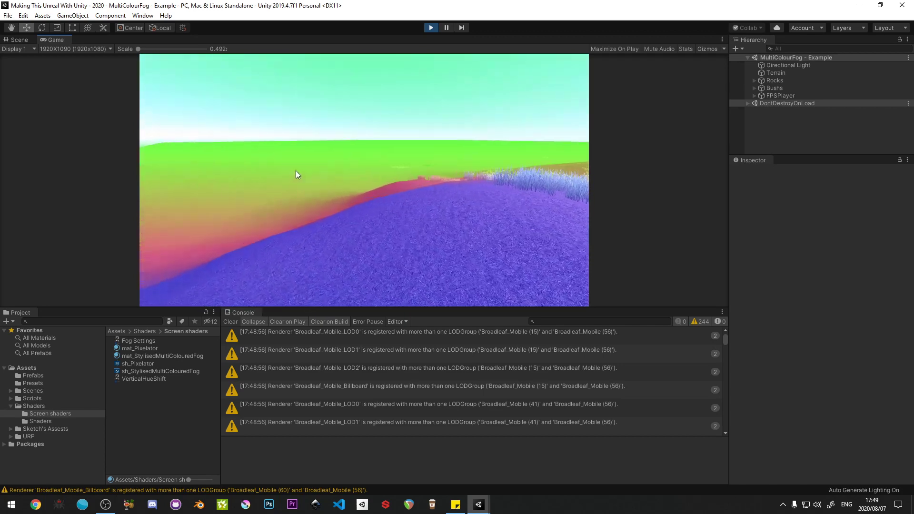
pyautogui.press('w')
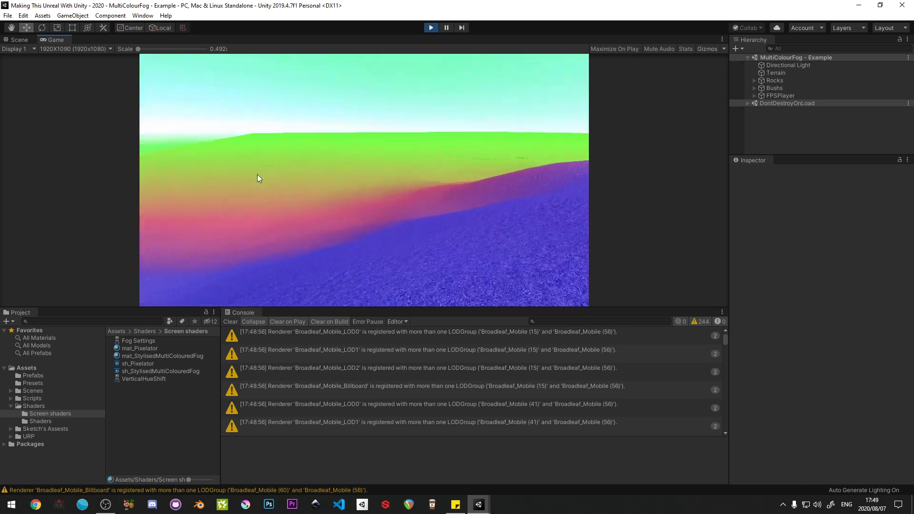
pyautogui.press('w')
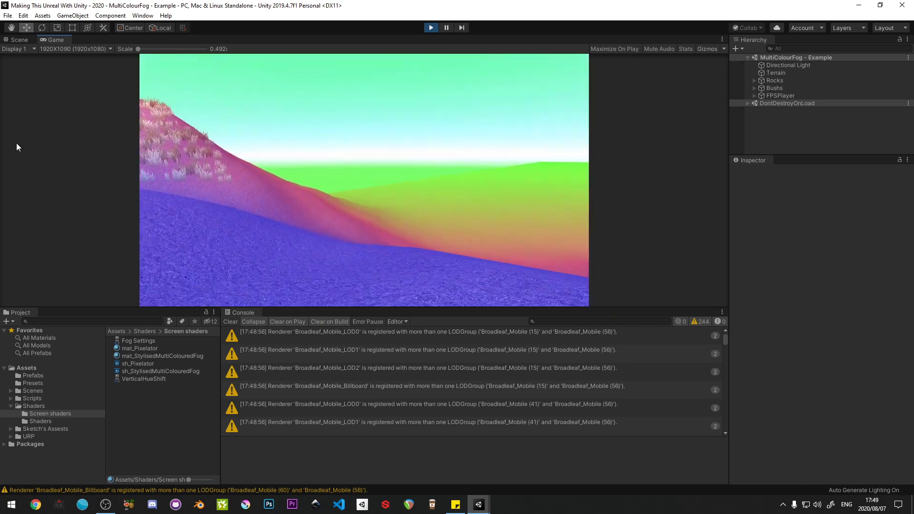
pyautogui.press('w')
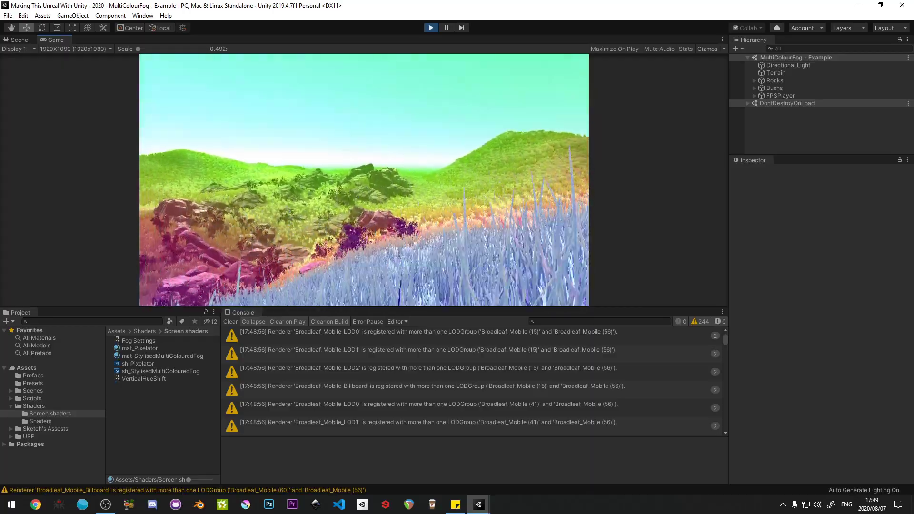
pyautogui.press('w')
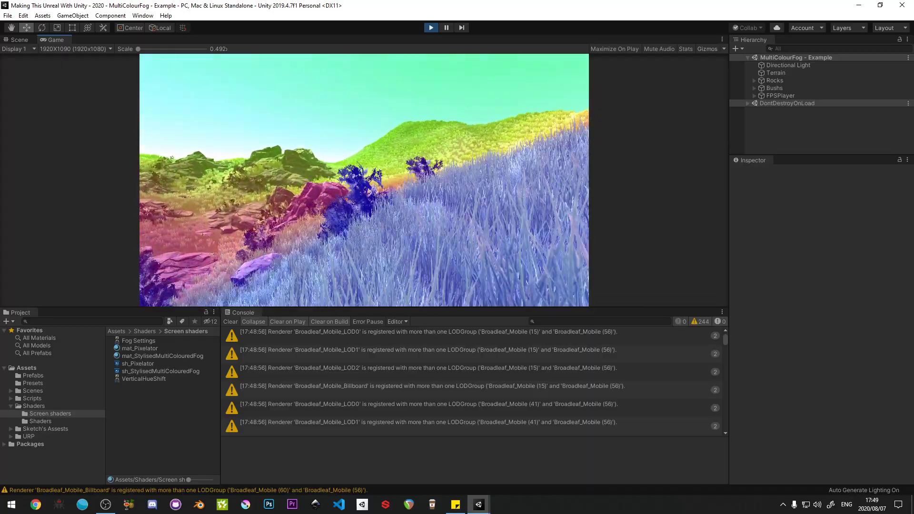
pyautogui.press('w')
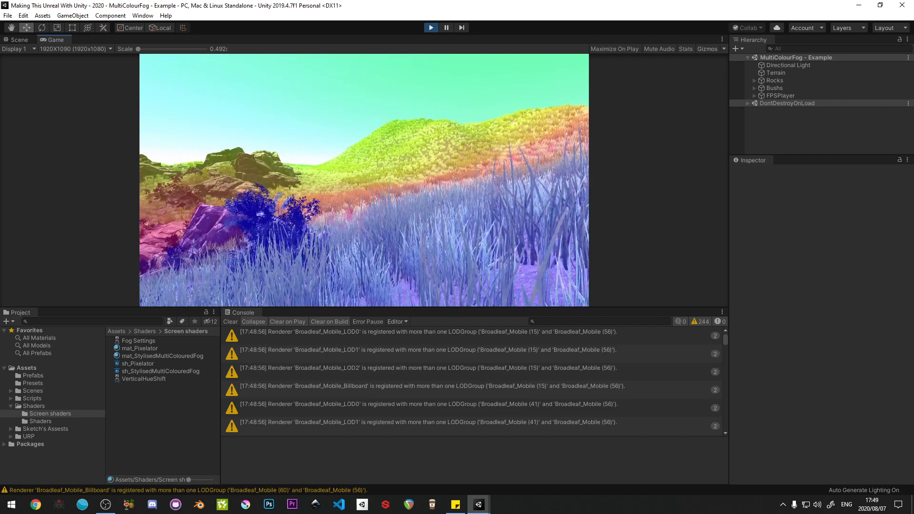
pyautogui.press('w')
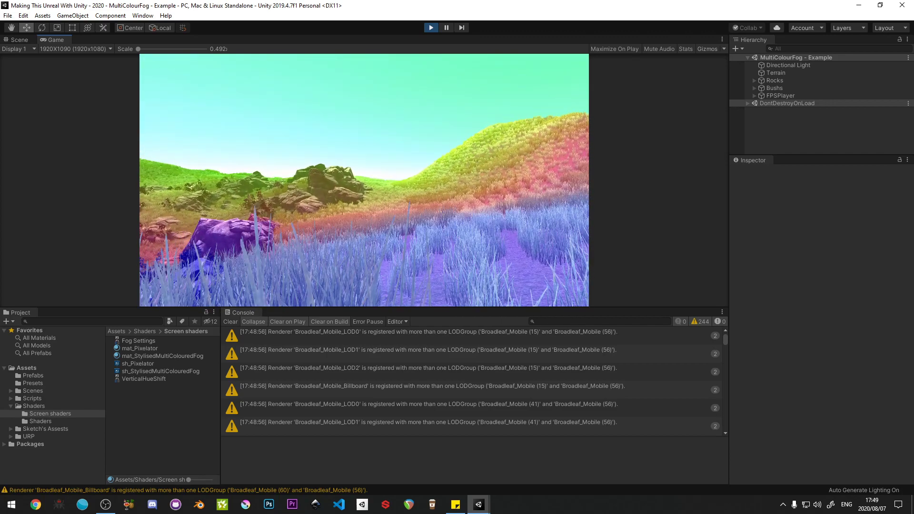
pyautogui.hotkey('ctrl', 'p')
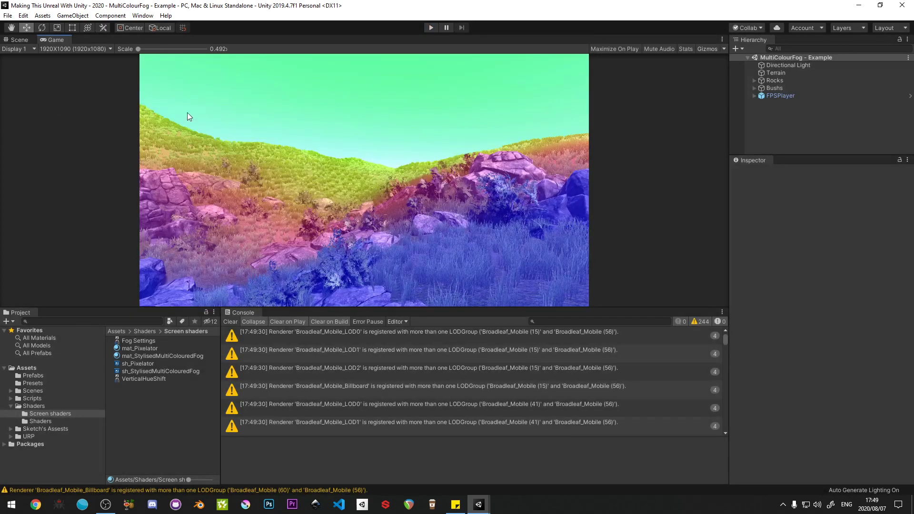
# Step: Try the Before Rendering Skybox event on the URP_Renderer's New Blit feature and restore it to Before Rendering Post Processing
pyautogui.click(33, 384)
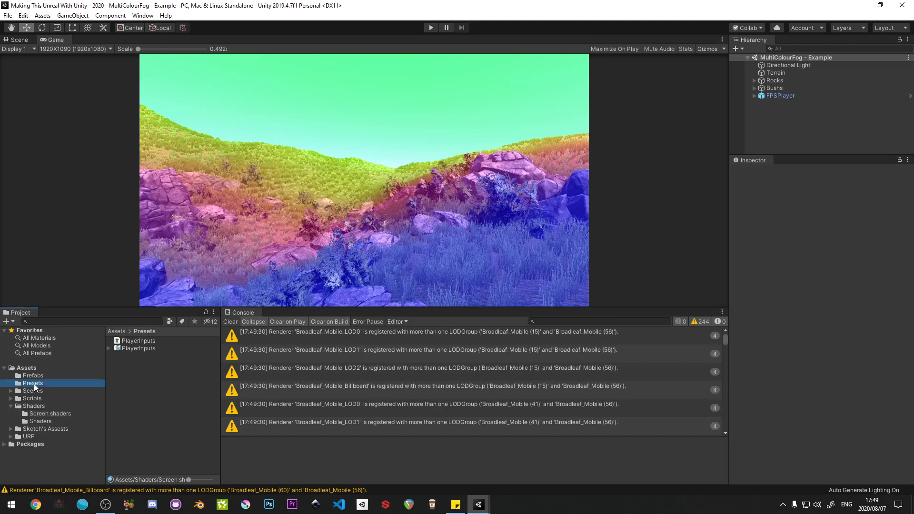
pyautogui.click(34, 436)
pyautogui.click(146, 355)
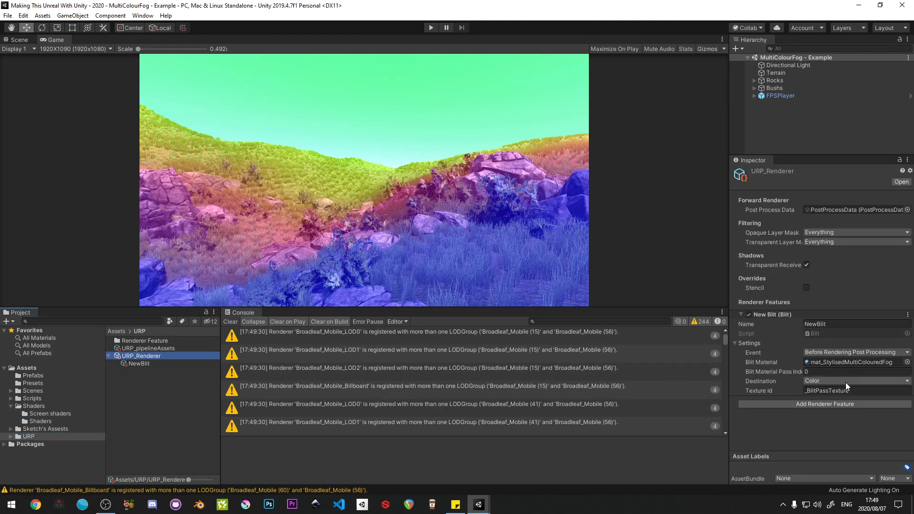
pyautogui.click(832, 353)
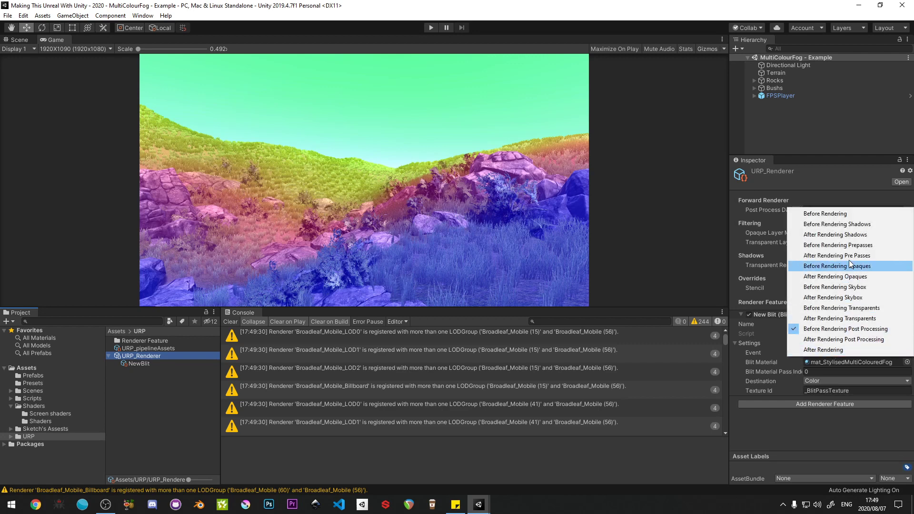
pyautogui.click(840, 286)
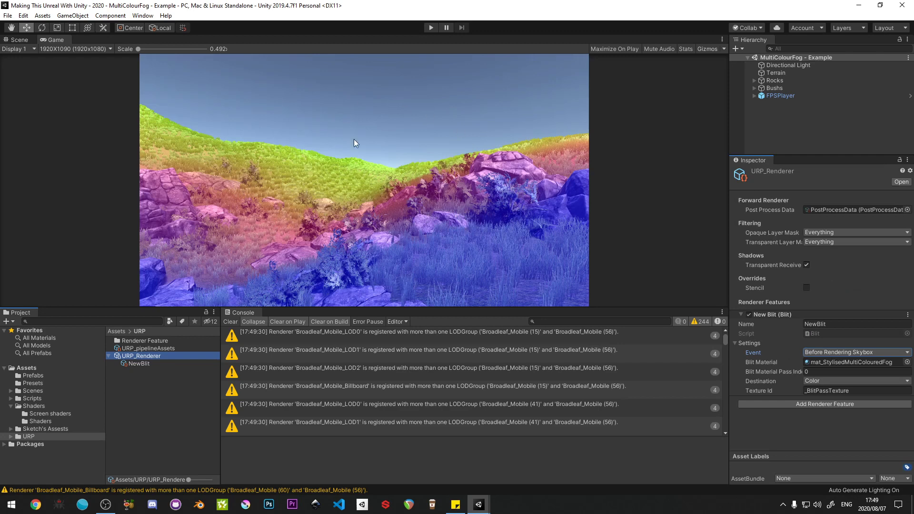
pyautogui.click(814, 353)
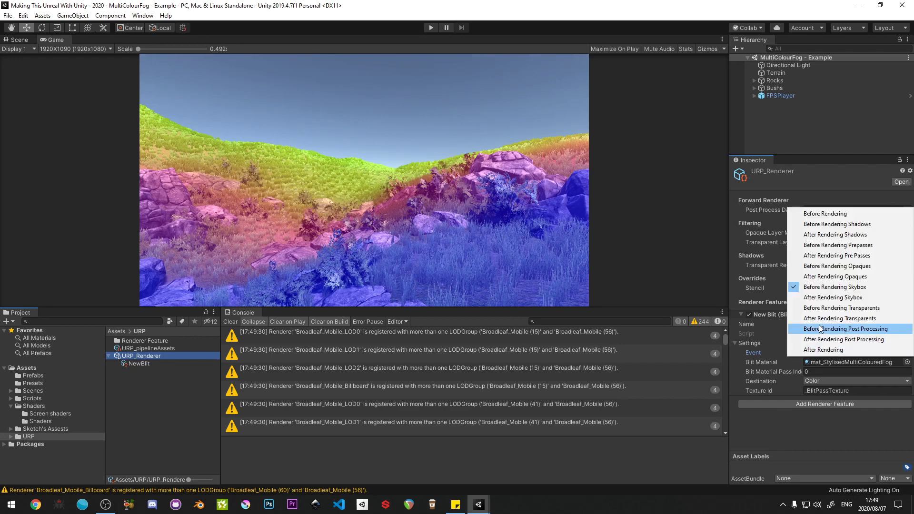
pyautogui.click(844, 328)
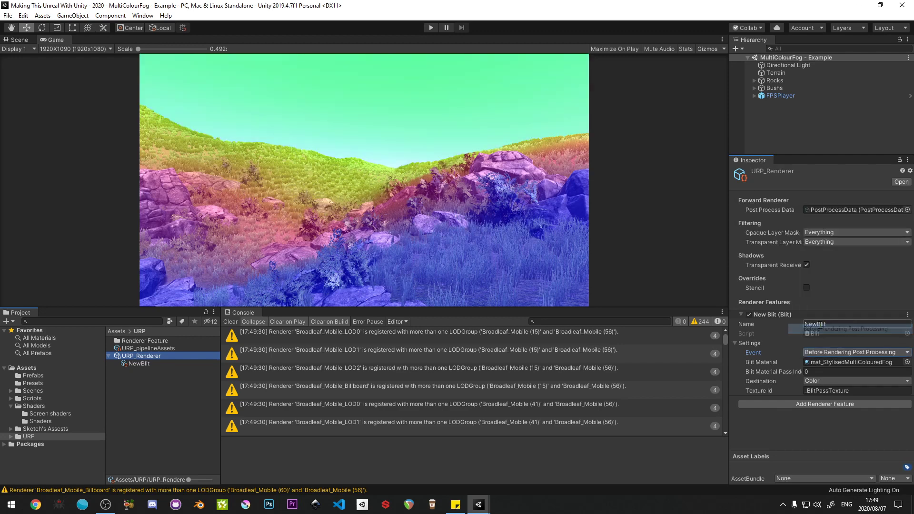
# Step: Clear the console and add a Global Volume with a new volume profile to the scene
pyautogui.click(230, 322)
pyautogui.rightClick(774, 127)
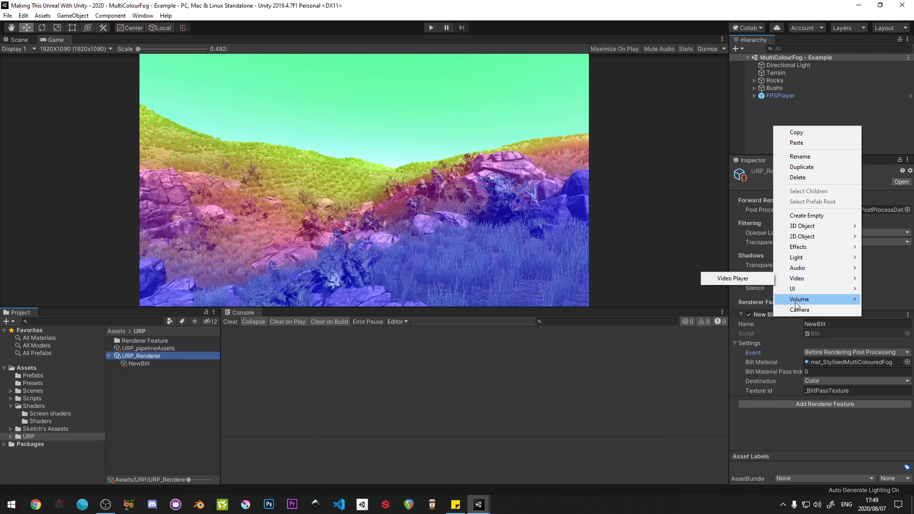
pyautogui.moveTo(810, 299)
pyautogui.click(719, 301)
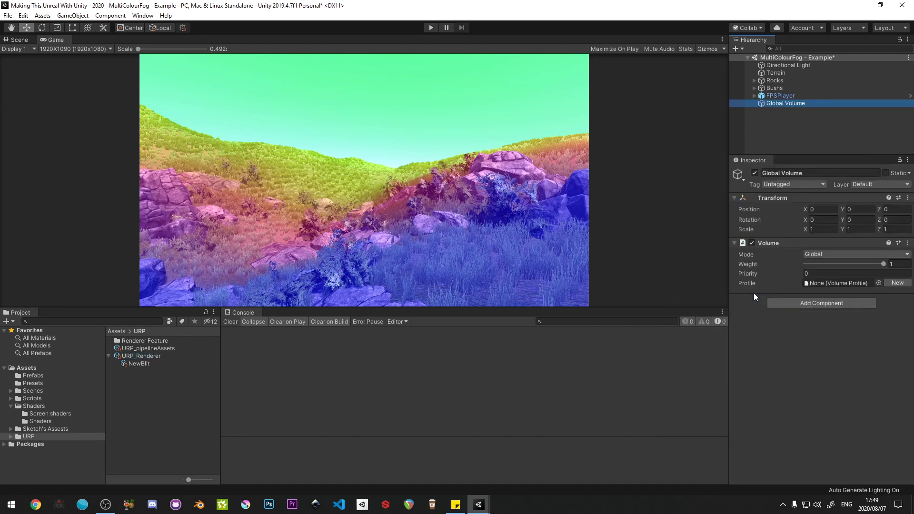
pyautogui.click(885, 284)
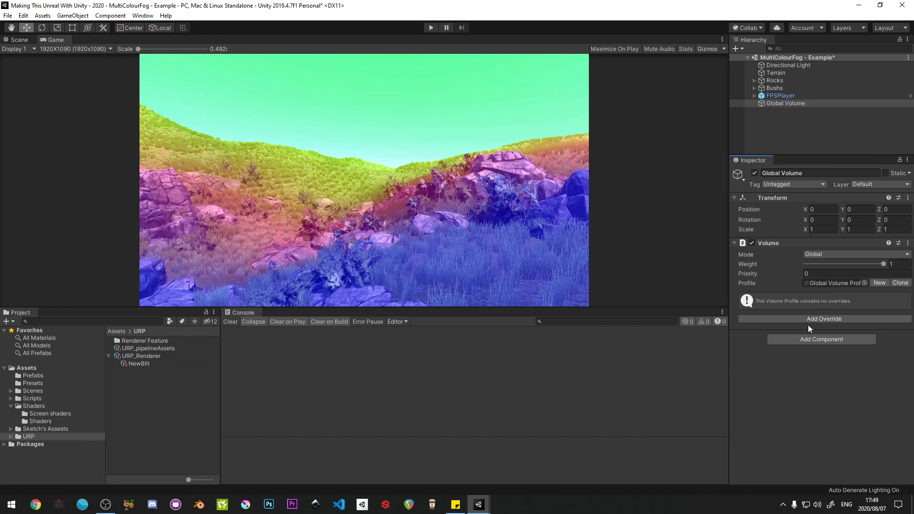
# Step: Add a Vignette override to the Global Volume and set its intensity to 0.437
pyautogui.click(814, 319)
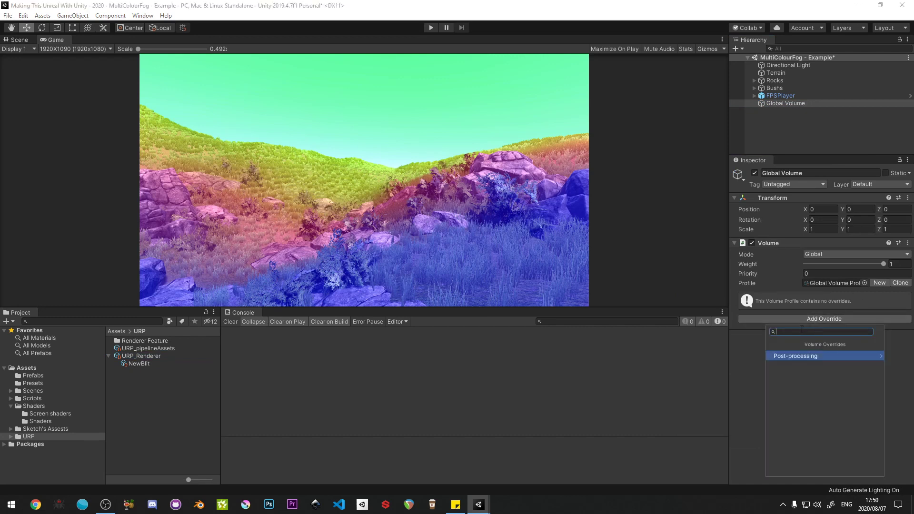
pyautogui.write('vig')
pyautogui.click(796, 356)
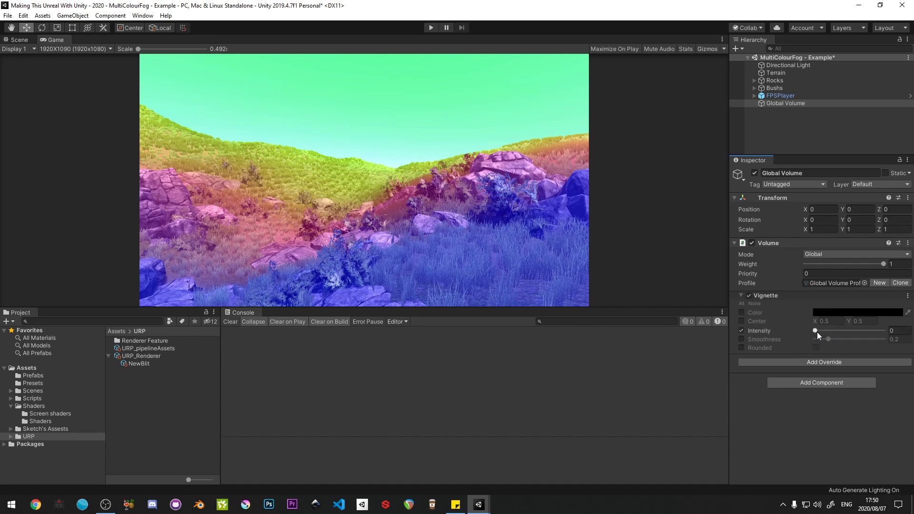
pyautogui.moveTo(816, 331); pyautogui.dragTo(844, 331)
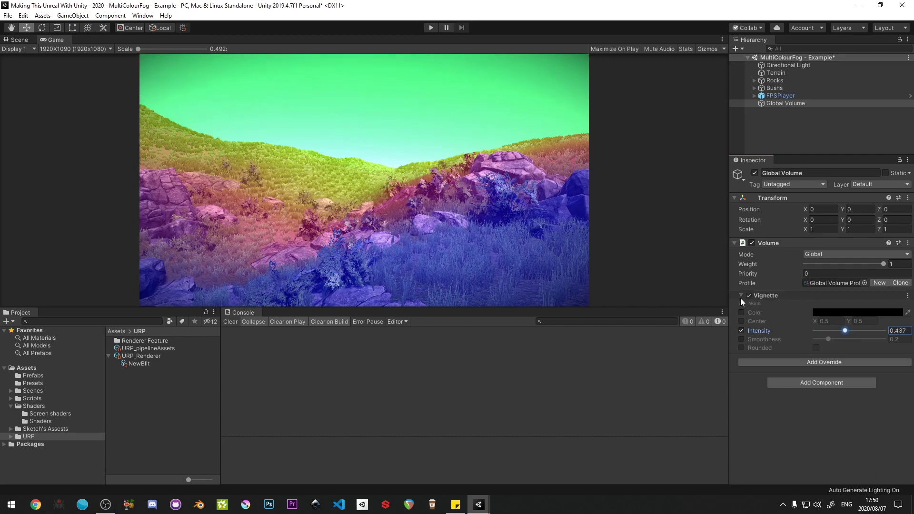
# Step: Add a Bloom override to the Global Volume, try an intensity of 1.25, and set the intensity to 0.5
pyautogui.click(787, 363)
pyautogui.write('bloo')
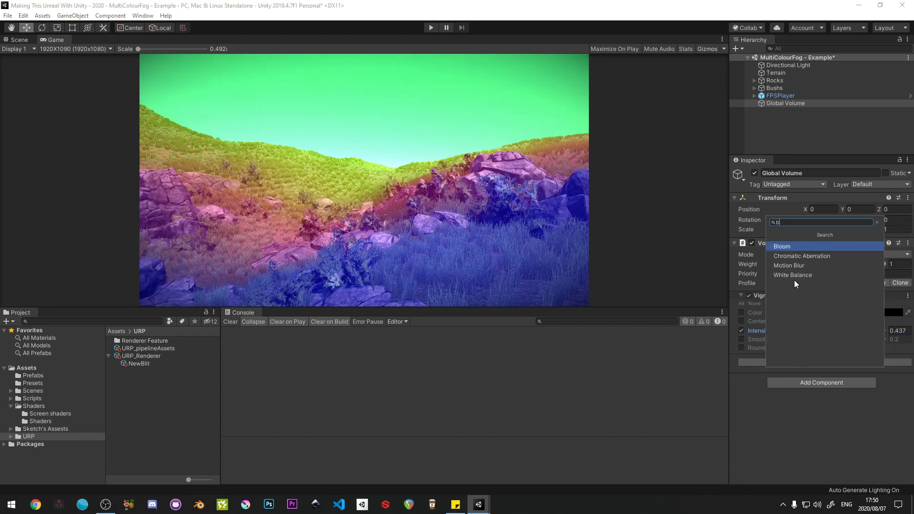
pyautogui.click(789, 246)
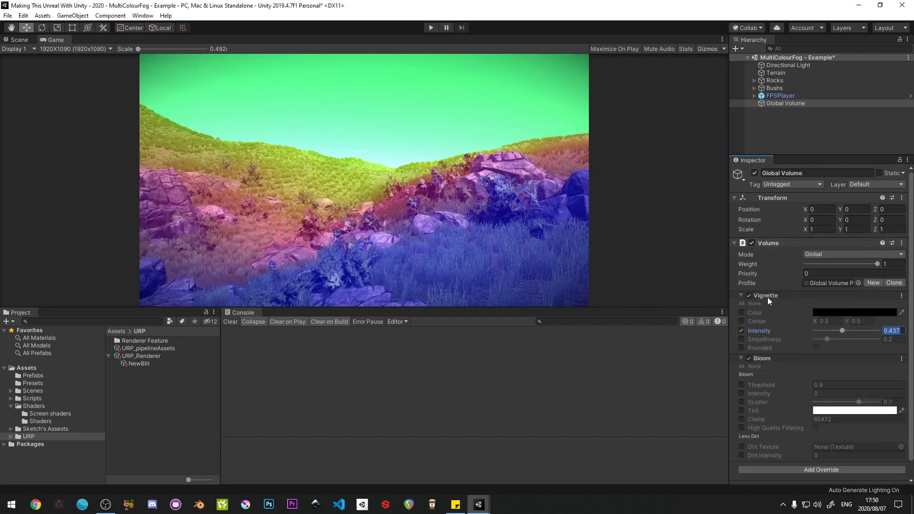
pyautogui.click(815, 394)
pyautogui.write('1.25')
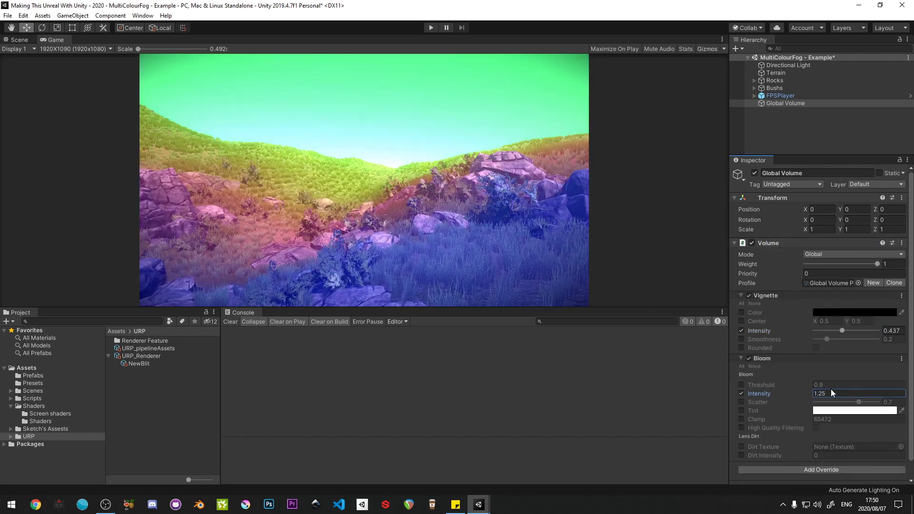
pyautogui.press('BackSpace')
pyautogui.press('BackSpace')
pyautogui.write('1')
pyautogui.press('Return')
pyautogui.write('0.5')
pyautogui.click(804, 384)
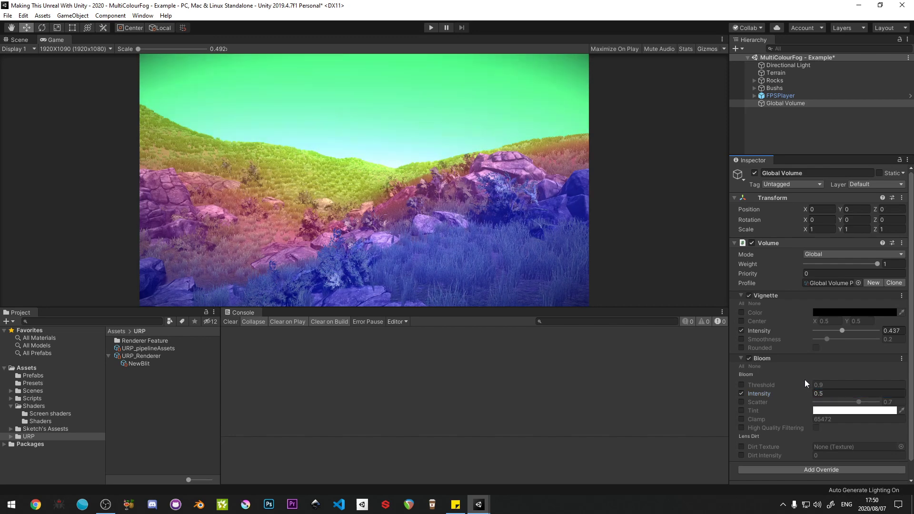
# Step: Collapse the Vignette and Bloom overrides and add a Chromatic Aberration post-processing override to the Global Volume
pyautogui.click(740, 296)
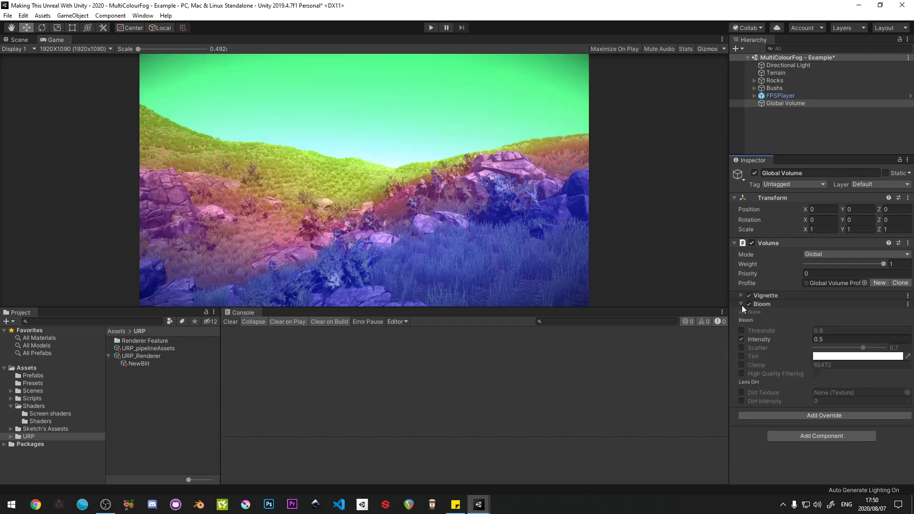
pyautogui.click(741, 305)
pyautogui.click(784, 316)
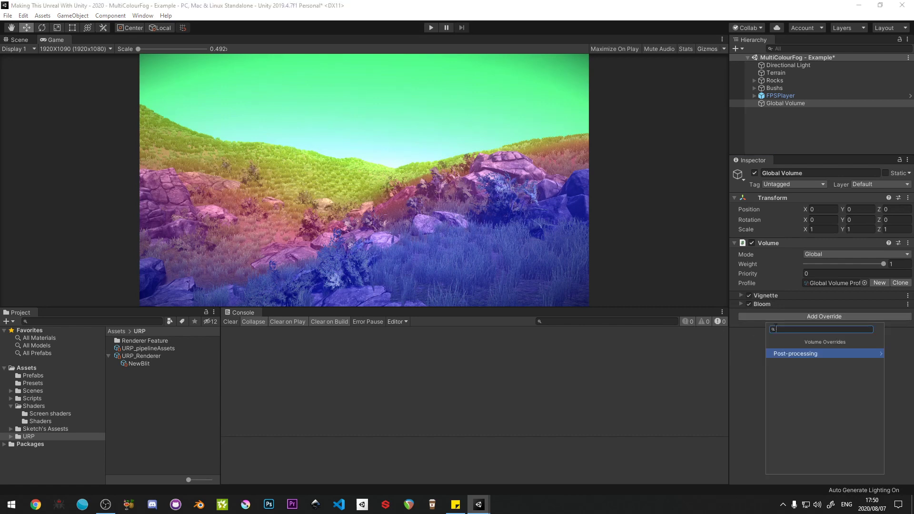
pyautogui.click(776, 353)
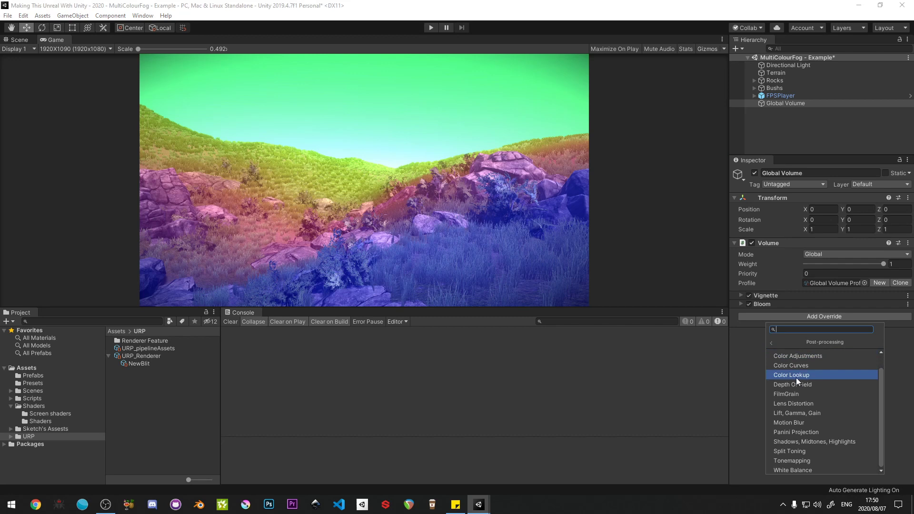
pyautogui.scroll(1, 801, 451)
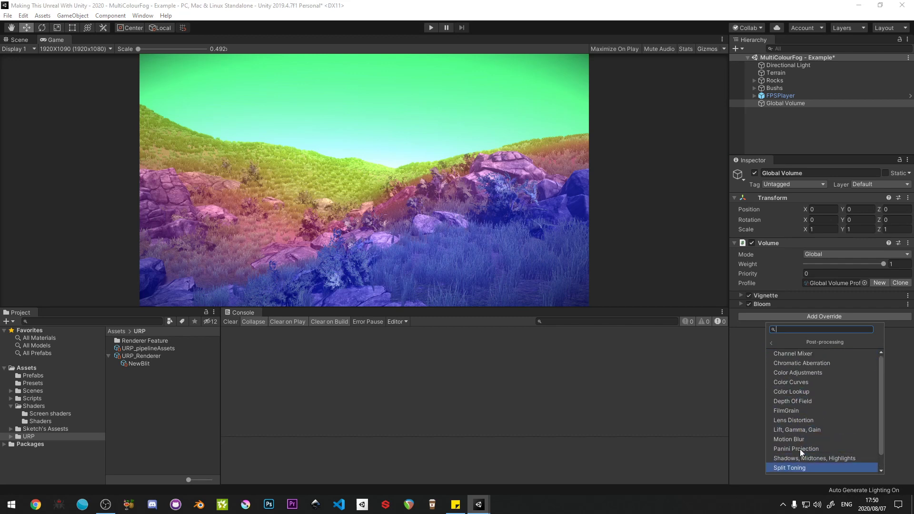
pyautogui.scroll(-1, 800, 452)
pyautogui.scroll(1, 801, 451)
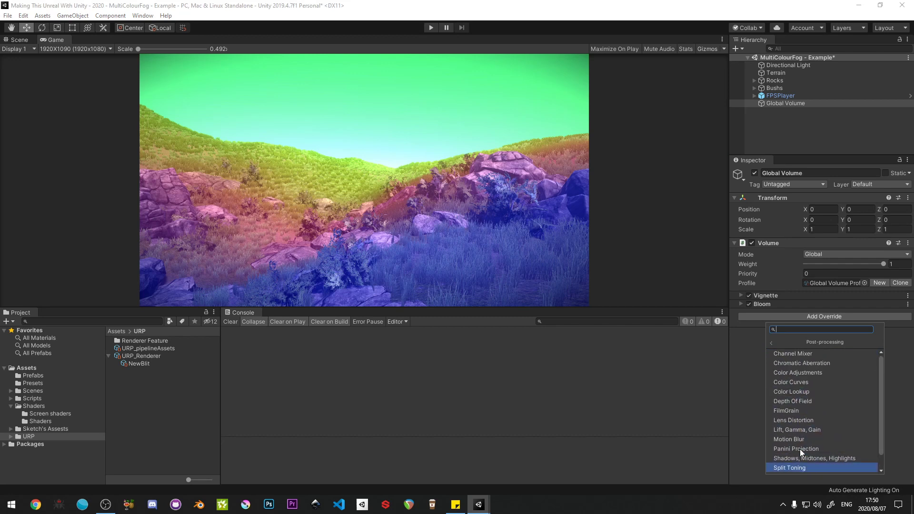
pyautogui.click(810, 363)
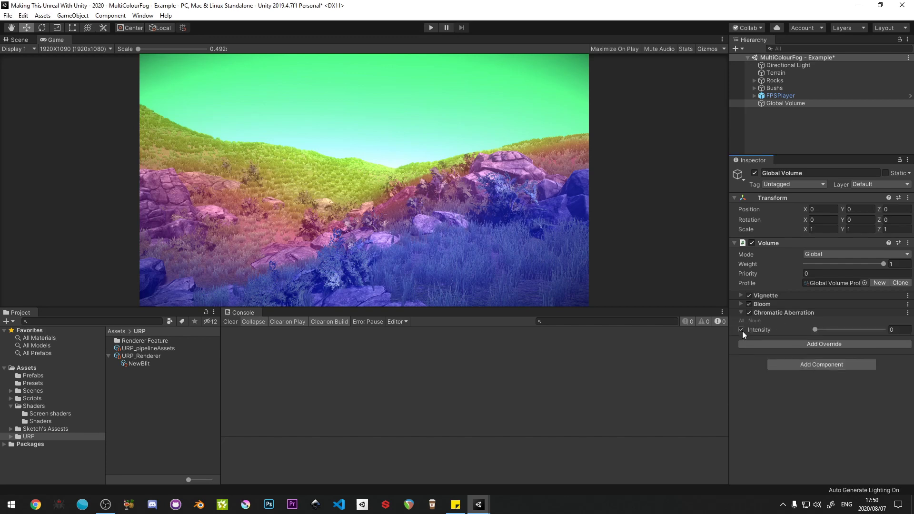
# Step: Enable the Chromatic Aberration intensity, set it to 0.5, and save the scene
pyautogui.moveTo(815, 331); pyautogui.dragTo(859, 321)
pyautogui.click(900, 329)
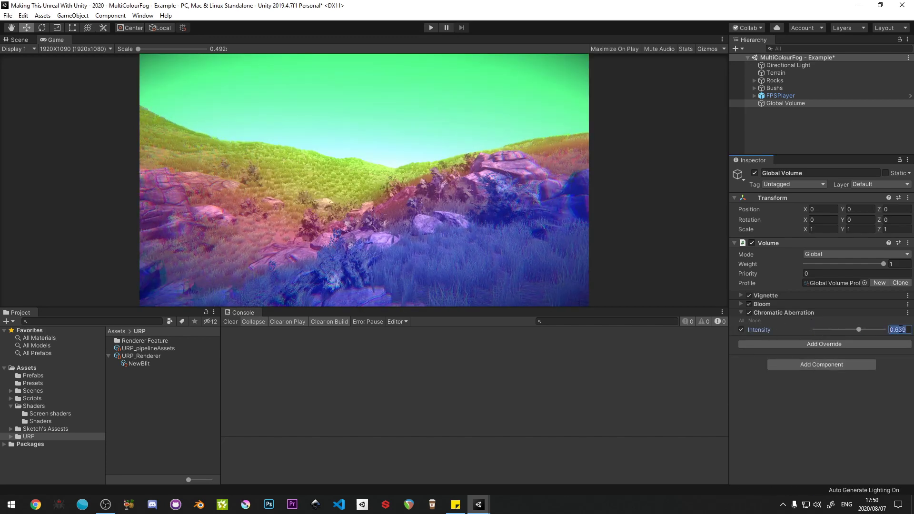
pyautogui.write('0.5')
pyautogui.click(772, 127)
pyautogui.hotkey('ctrl', 's')
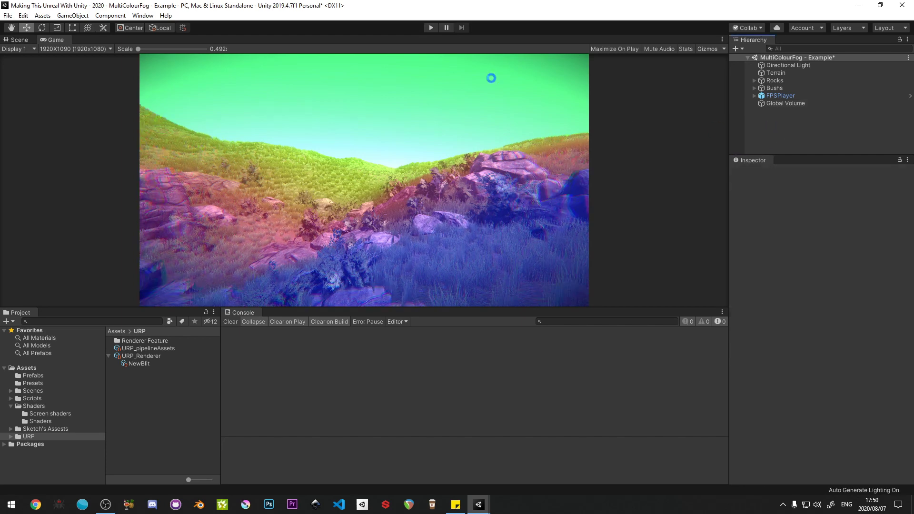
# Step: Run the scene in Play mode, walk through the terrain to examine the fog with post-processing, and stop playing
pyautogui.click(430, 30)
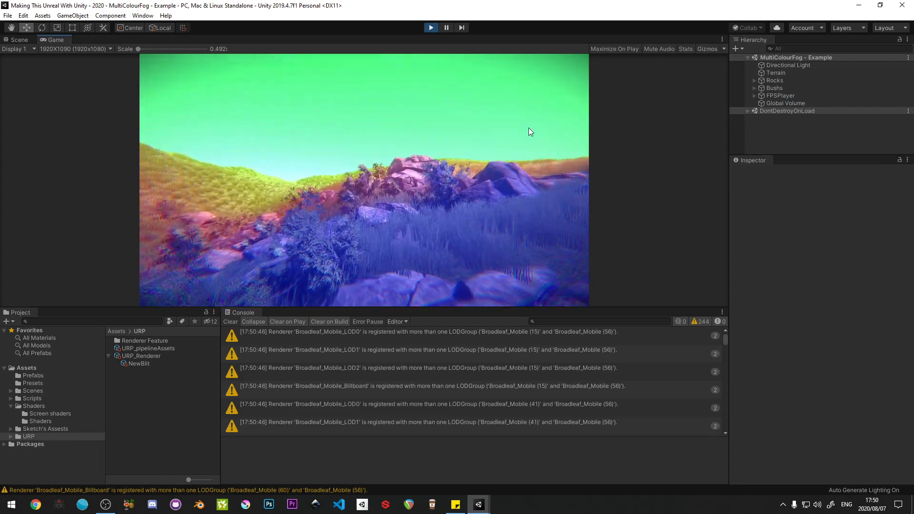
pyautogui.press('w')
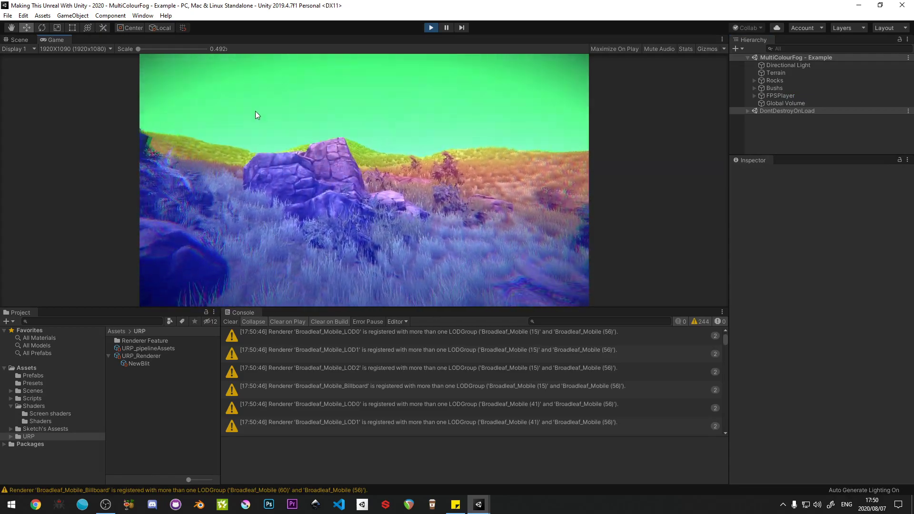
pyautogui.press('w')
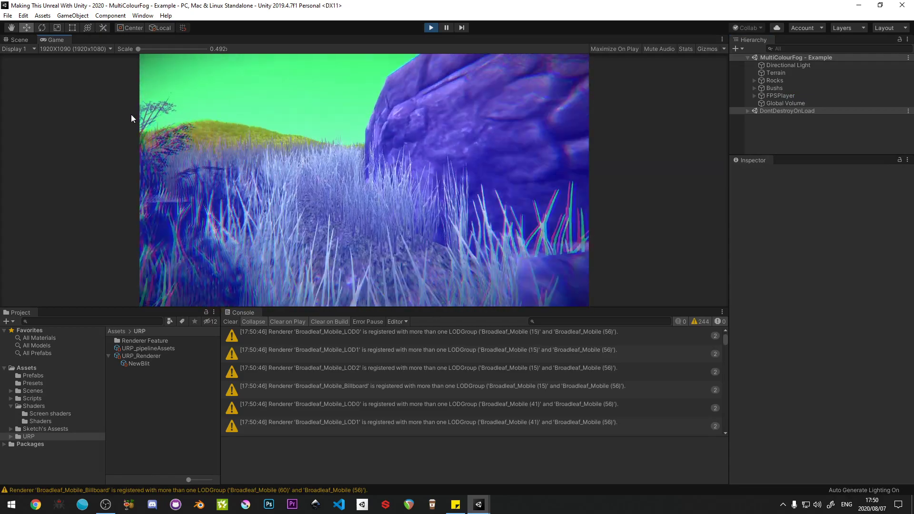
pyautogui.press('w')
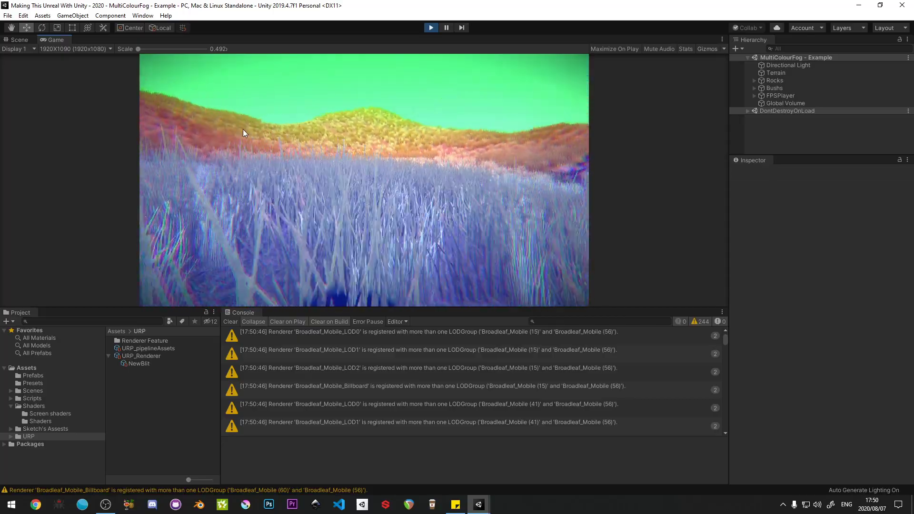
pyautogui.press('w')
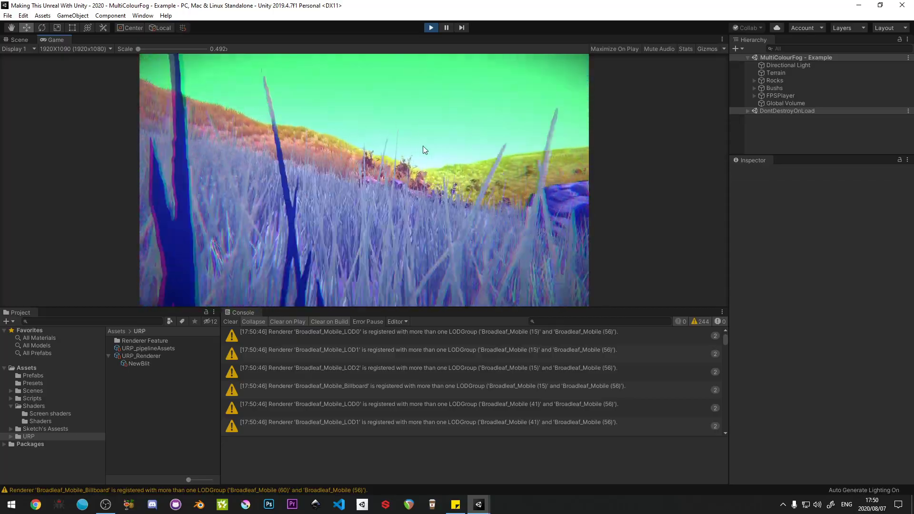
pyautogui.press('w')
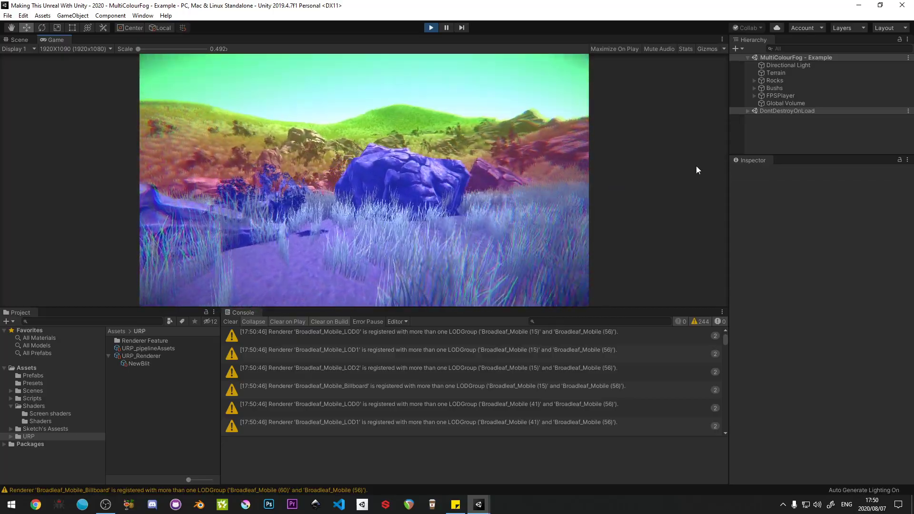
pyautogui.press('w')
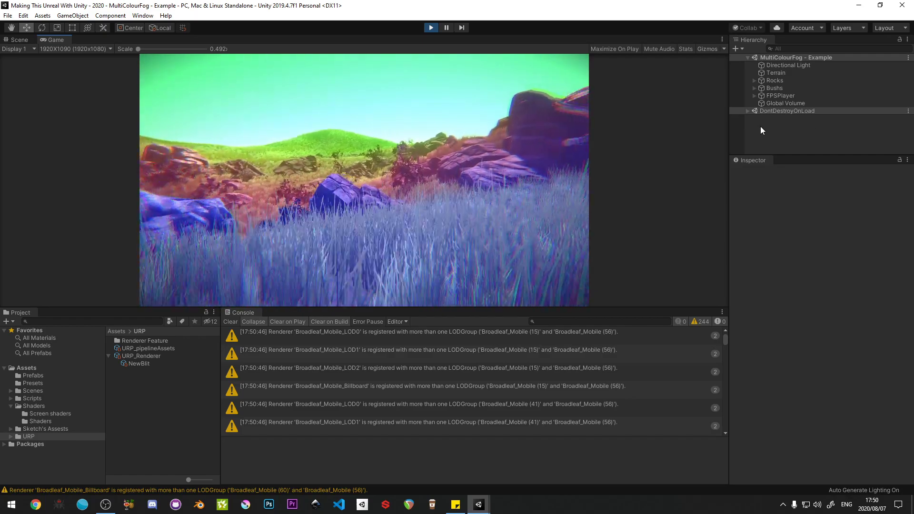
pyautogui.press('w')
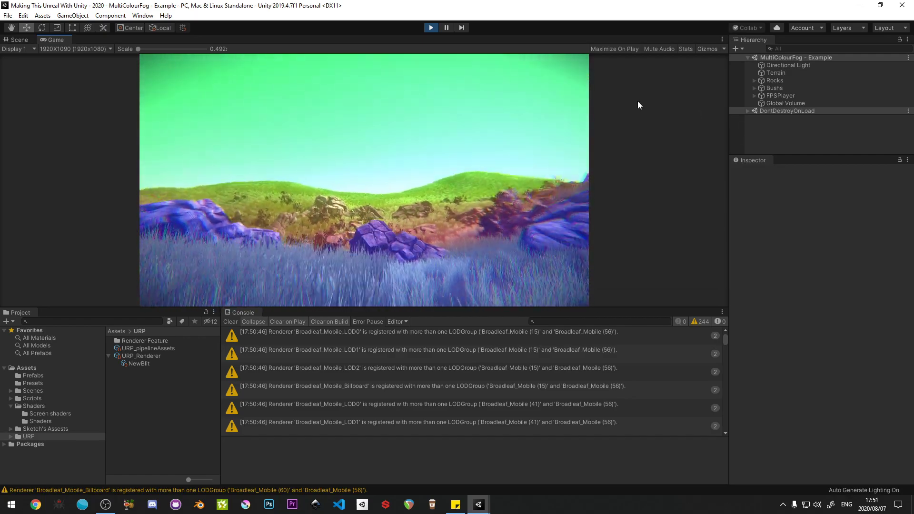
pyautogui.press('w')
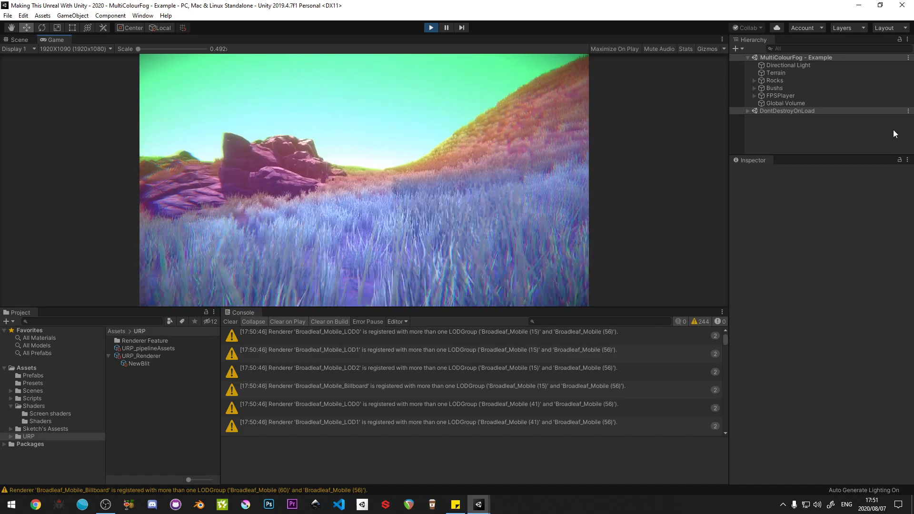
pyautogui.press('w')
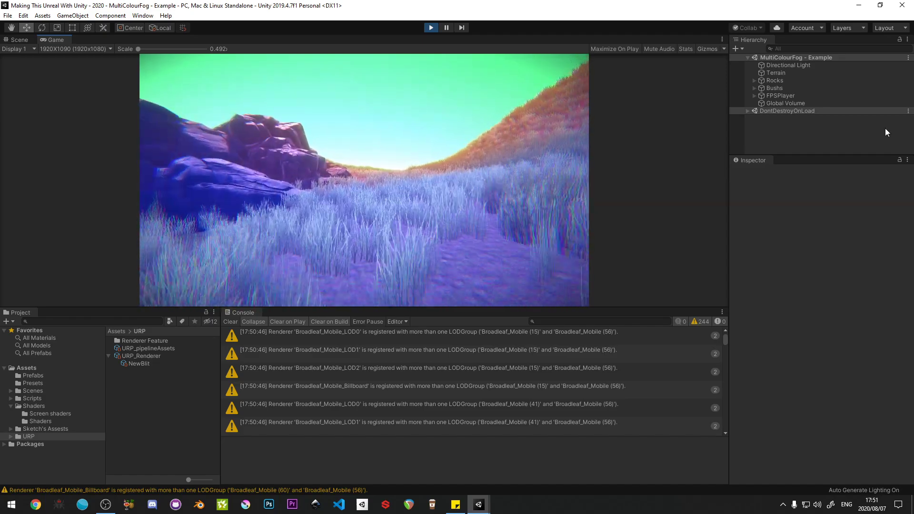
pyautogui.press('w')
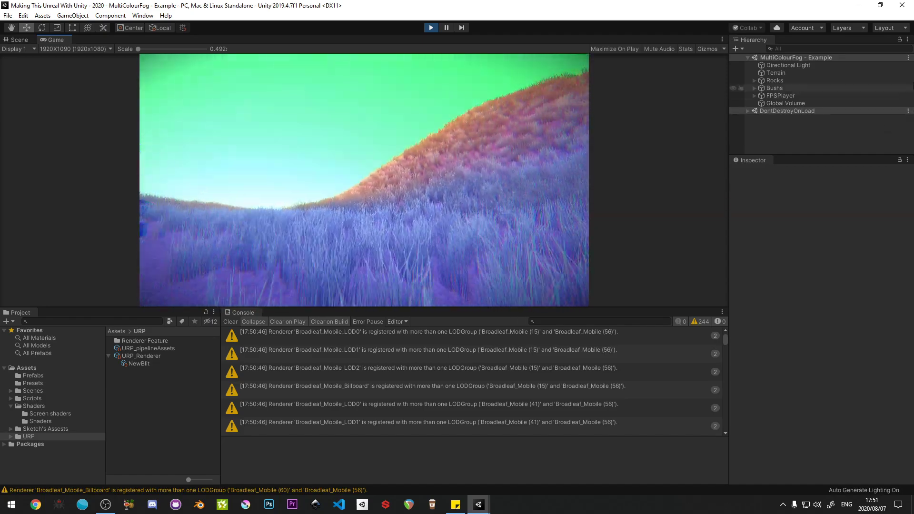
pyautogui.press('w')
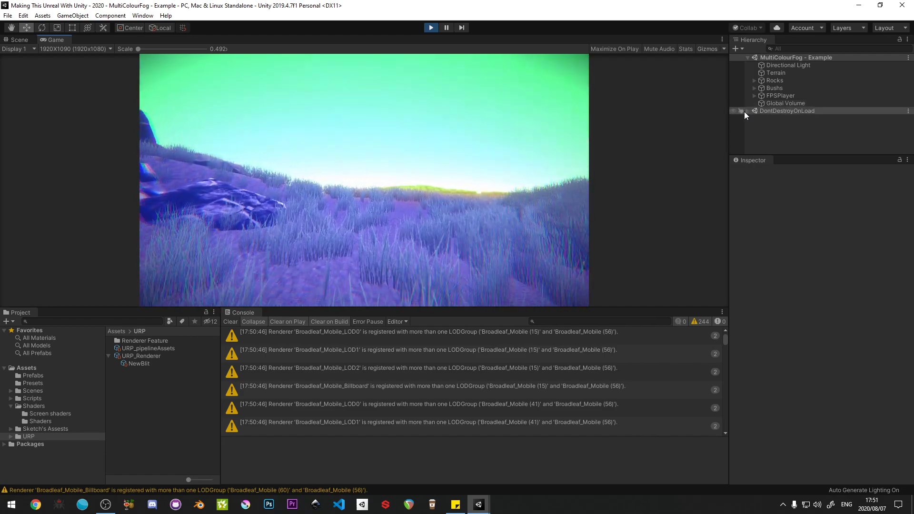
pyautogui.press('w')
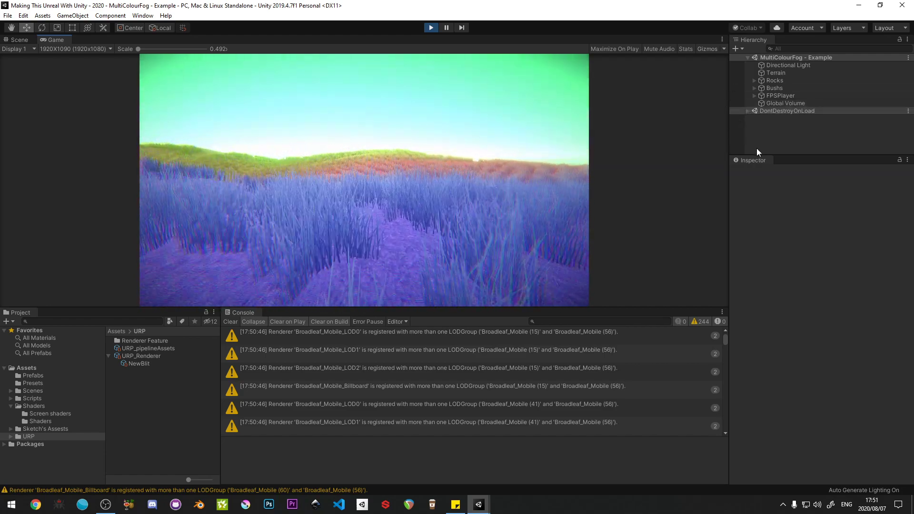
pyautogui.press('w')
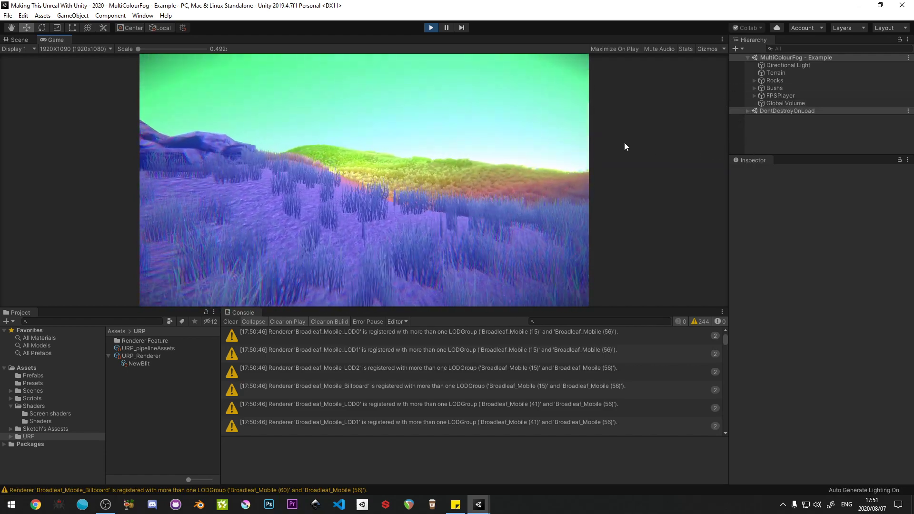
pyautogui.press('w')
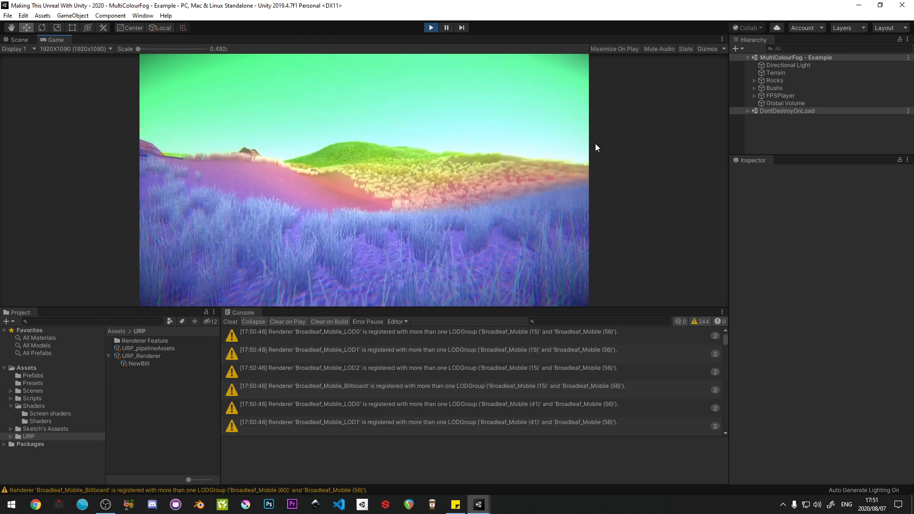
pyautogui.press('w')
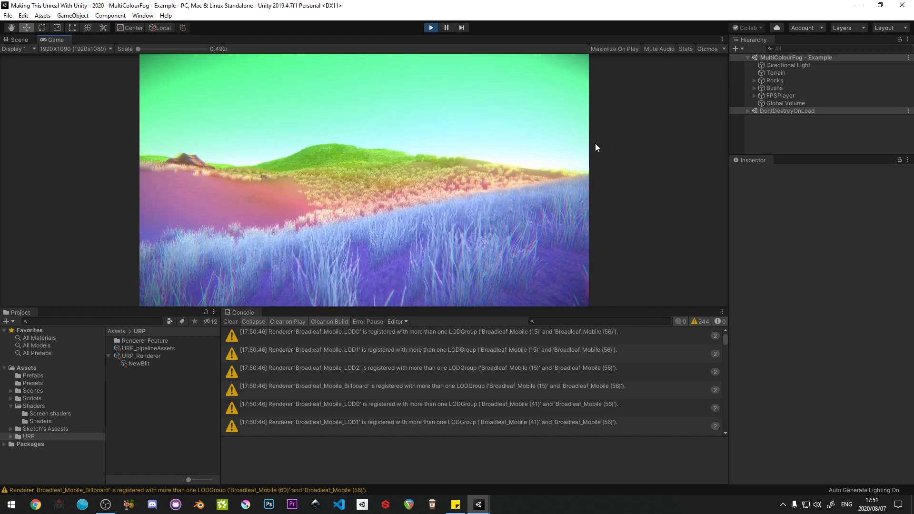
pyautogui.press('w')
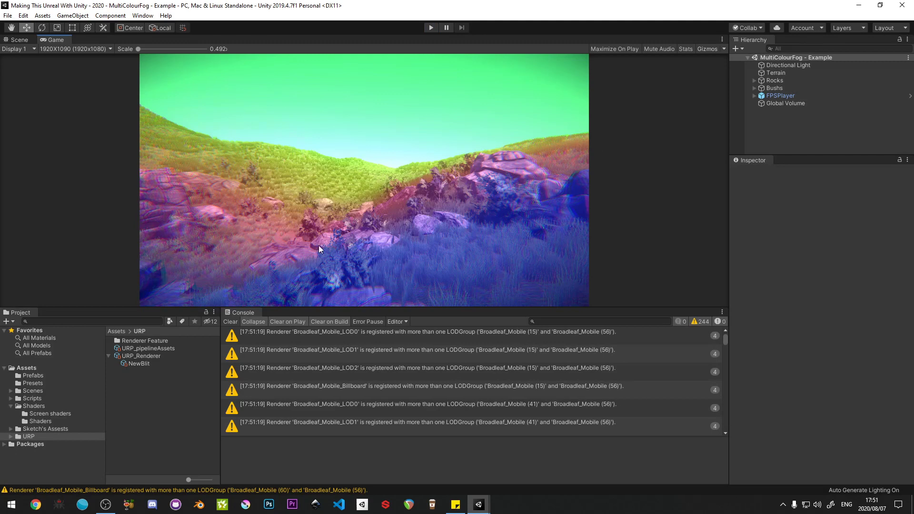
# Step: Select the mat_StylisedMultiColouredFog material in the Screen shaders folder and set its Near Fog Colour to light blue 8484FF
pyautogui.click(42, 413)
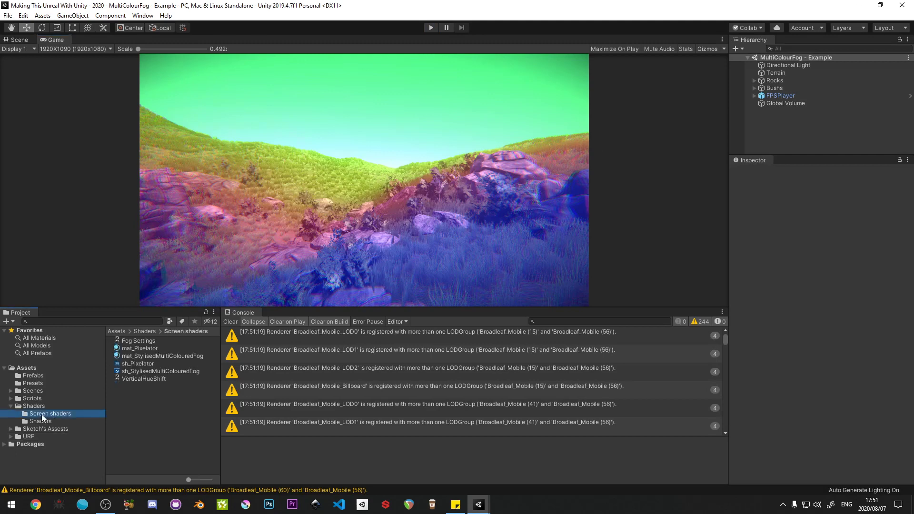
pyautogui.click(142, 356)
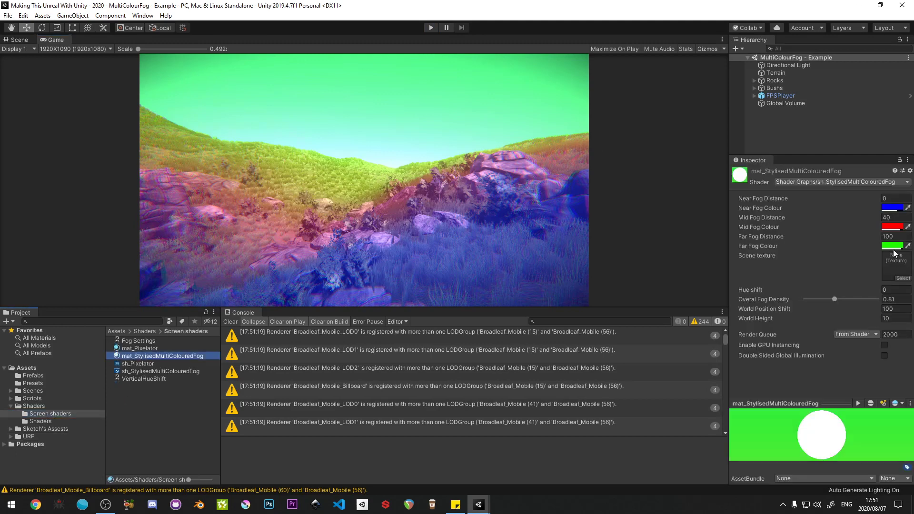
pyautogui.click(889, 210)
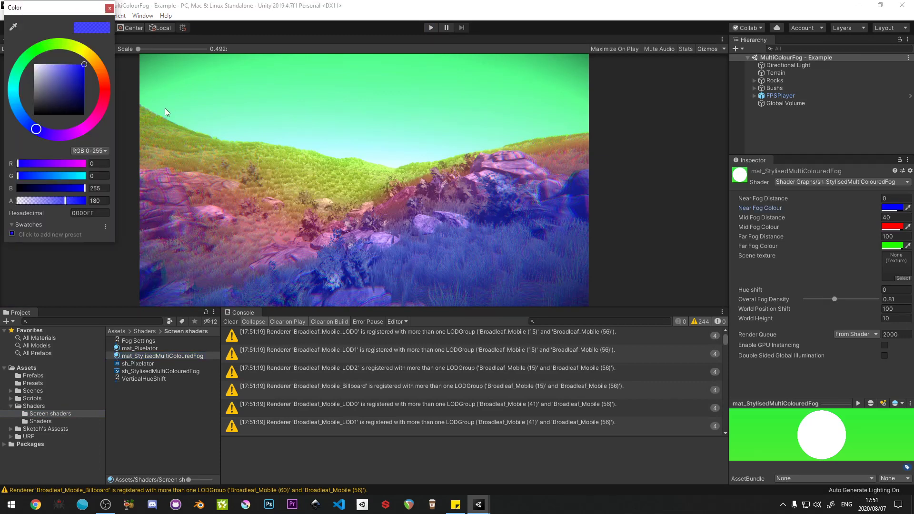
pyautogui.moveTo(67, 65); pyautogui.dragTo(59, 62)
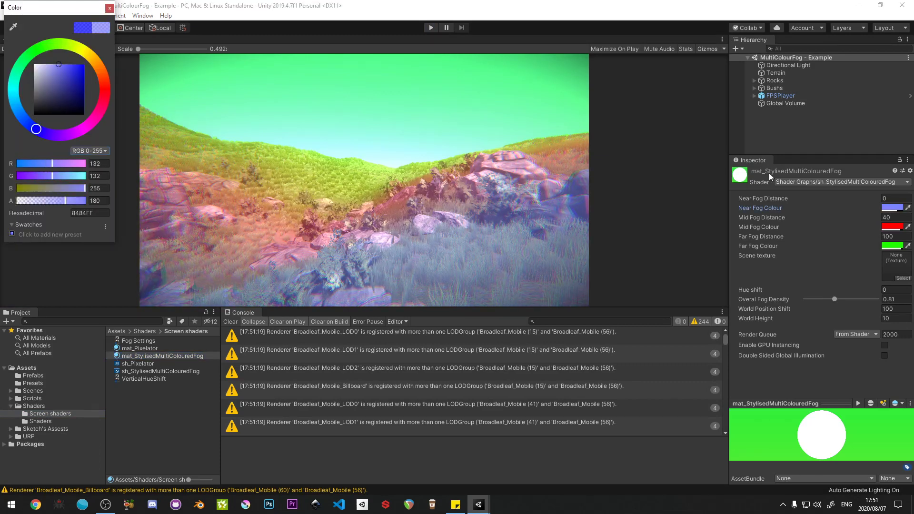
# Step: Change the fog material's Mid Fog Colour to a saturated blue, 1817FF
pyautogui.click(886, 226)
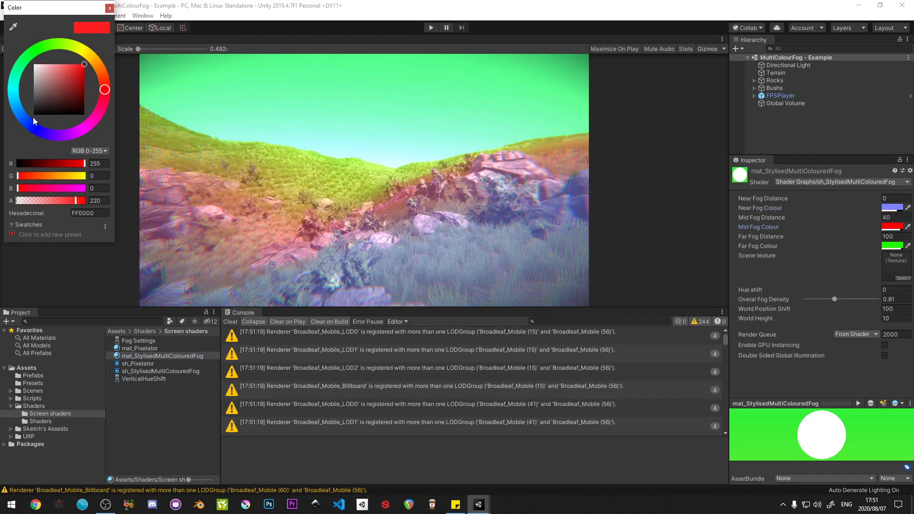
pyautogui.moveTo(34, 121); pyautogui.dragTo(52, 99)
pyautogui.click(67, 65)
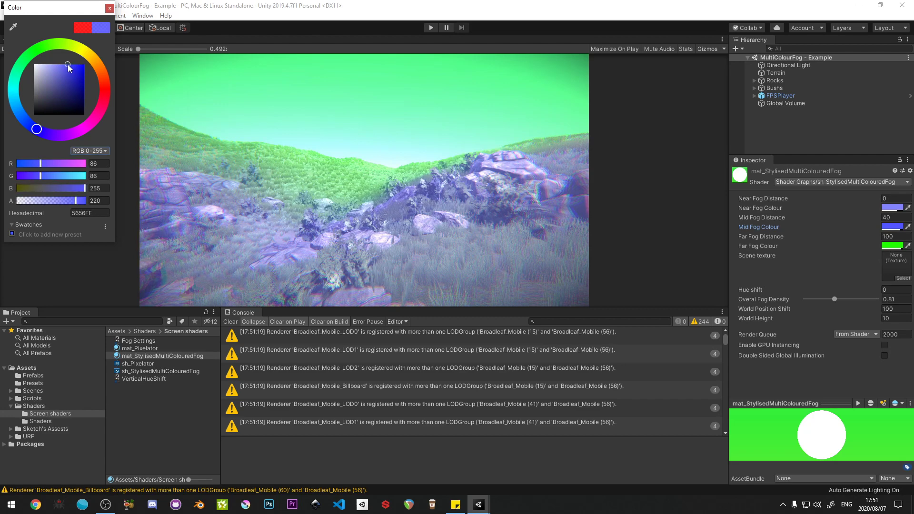
pyautogui.moveTo(68, 66); pyautogui.dragTo(80, 65)
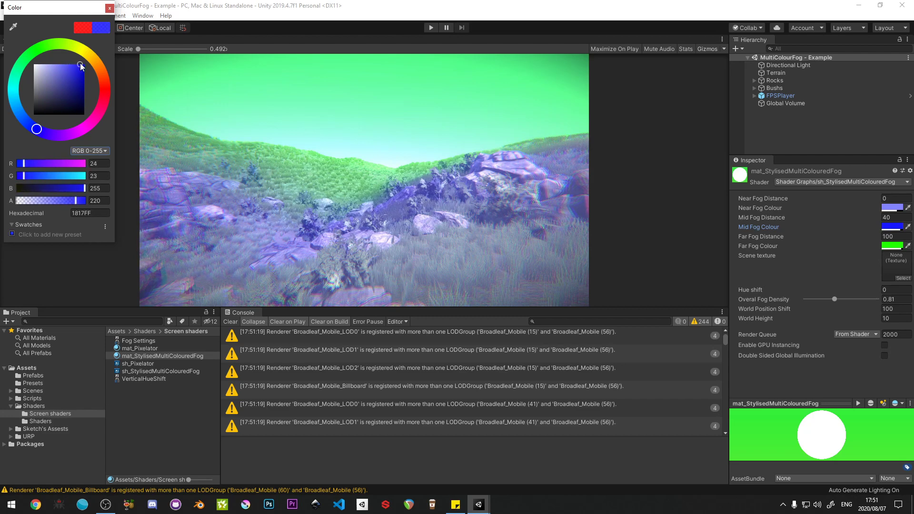
# Step: Set the fog material's Far Fog Colour to violet 4500FF and lower Overal Fog Density to 0.58
pyautogui.click(891, 246)
pyautogui.moveTo(34, 125); pyautogui.dragTo(52, 128)
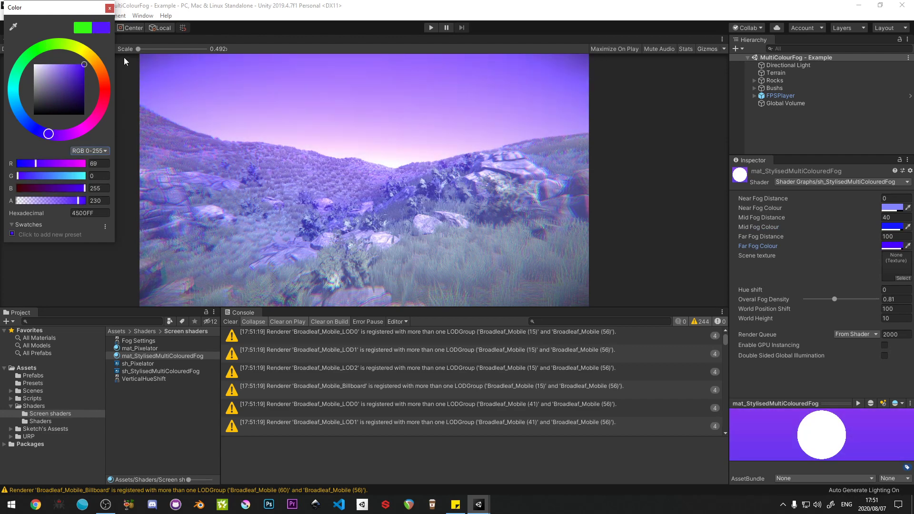
pyautogui.click(109, 9)
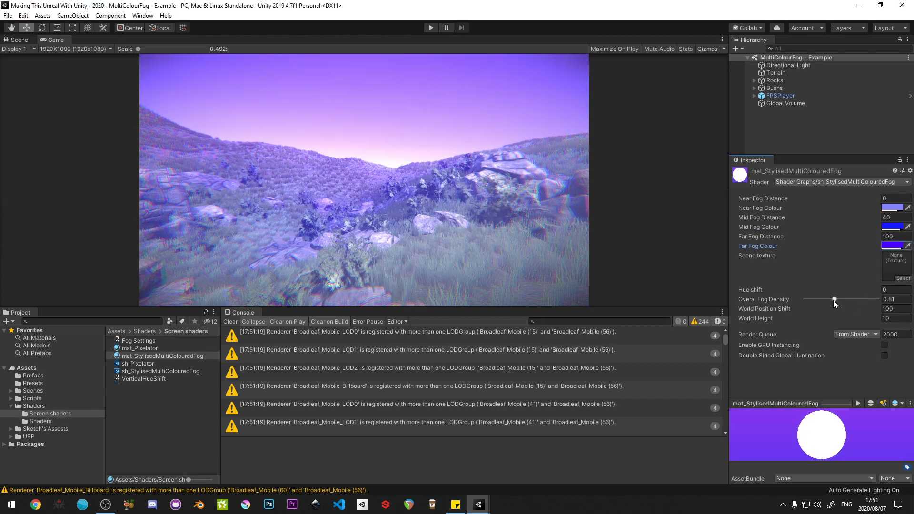
pyautogui.click(832, 299)
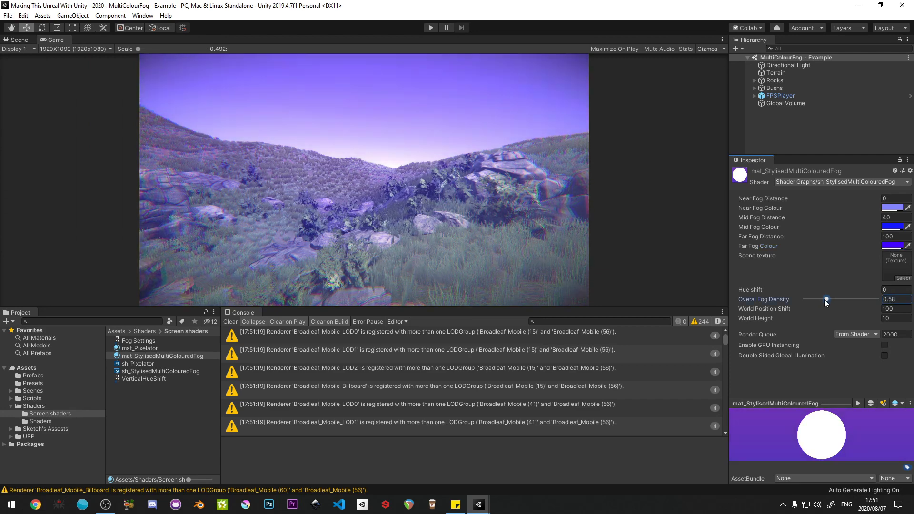
# Step: Raise the fog material's Overal Fog Density to 0.81 and its Hue shift to 50.84, with the console cleared and the material deselected
pyautogui.moveTo(792, 290); pyautogui.dragTo(798, 290)
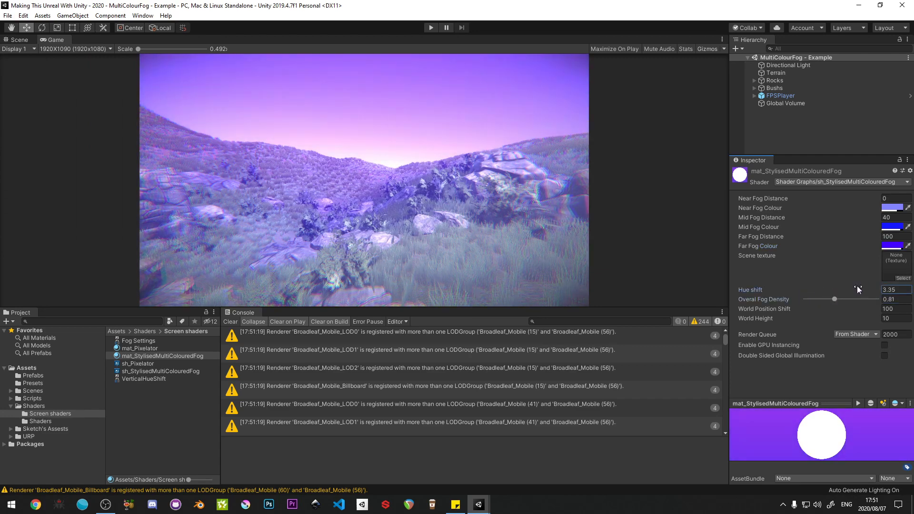
pyautogui.moveTo(856, 289); pyautogui.dragTo(525, 278)
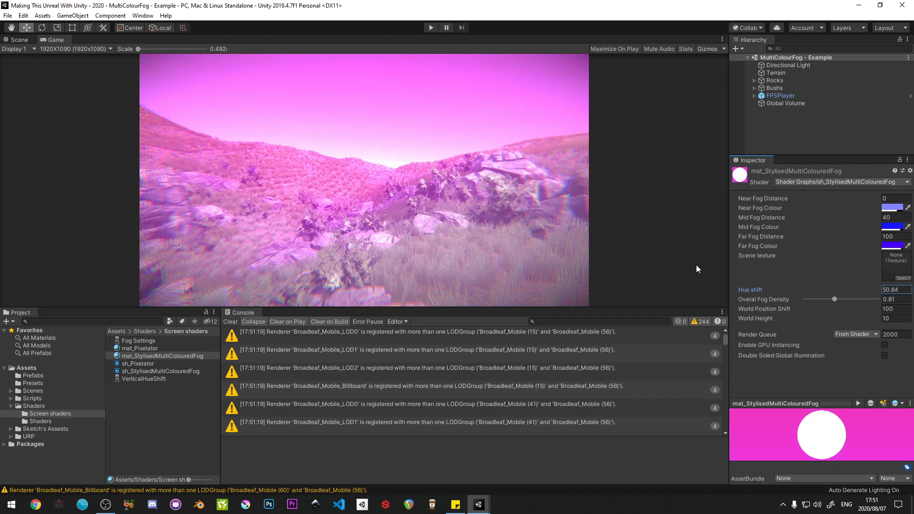
pyautogui.click(226, 322)
pyautogui.click(184, 393)
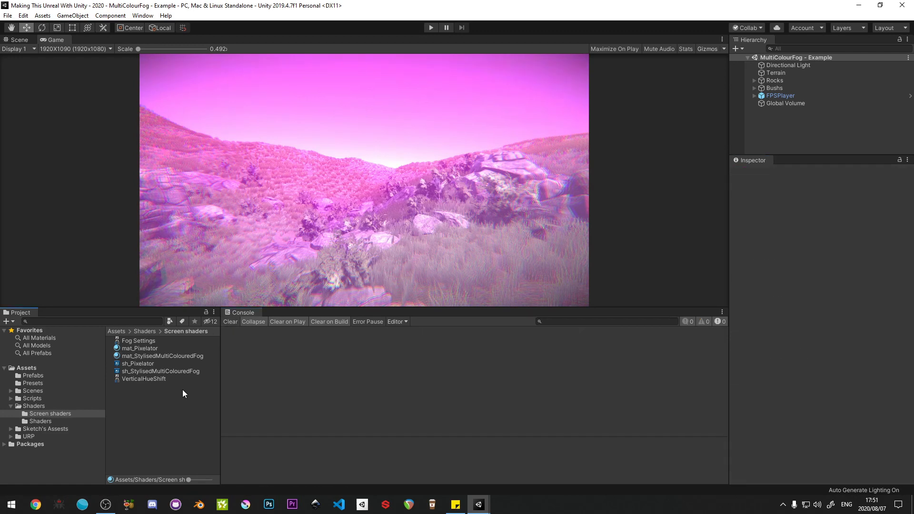
# Step: Run the scene in Play mode, walk through the terrain to examine the pink hue-shifted fog, and stop with the console cleared
pyautogui.click(431, 28)
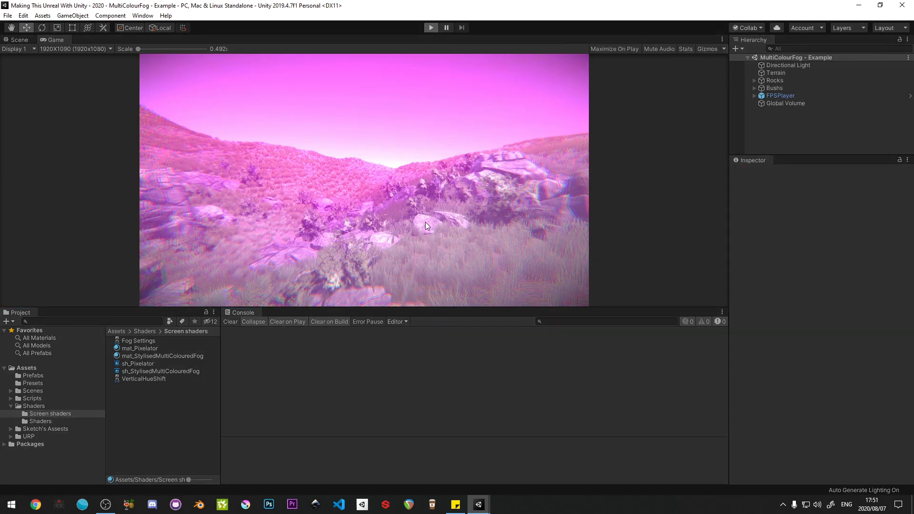
pyautogui.press('w')
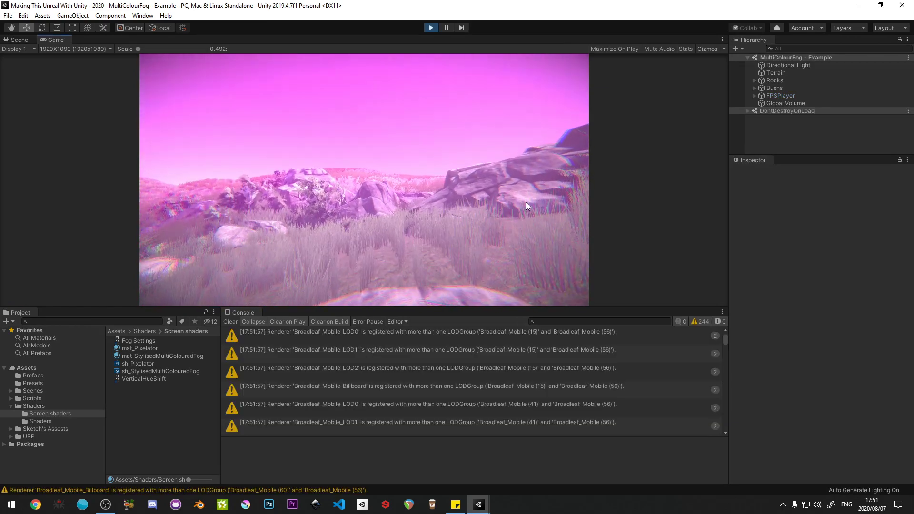
pyautogui.press('w')
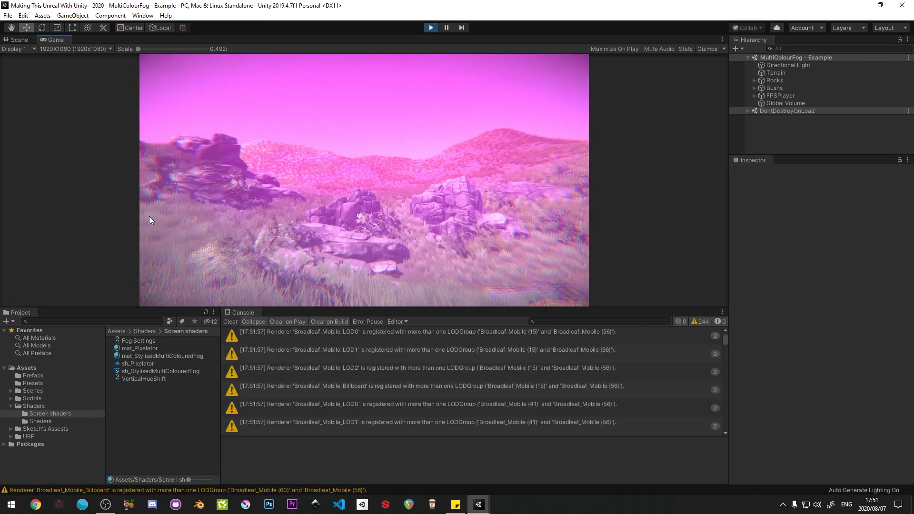
pyautogui.press('w')
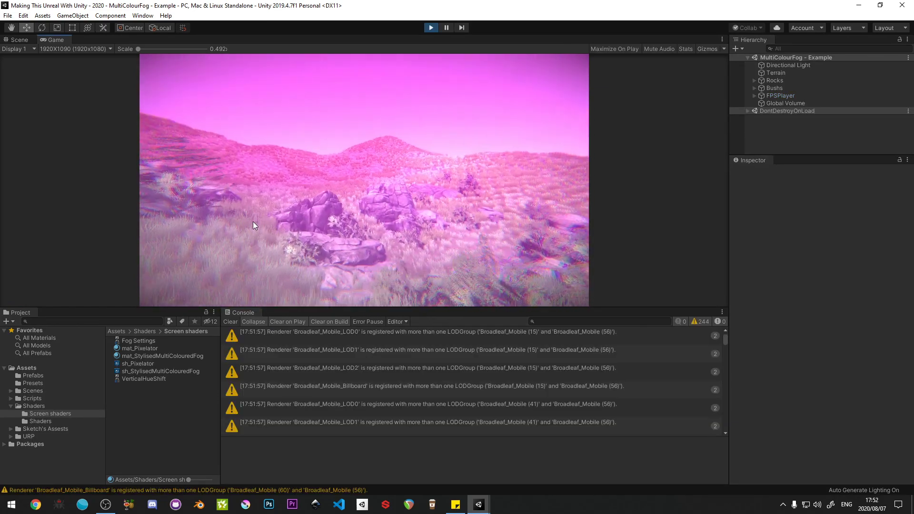
pyautogui.press('w')
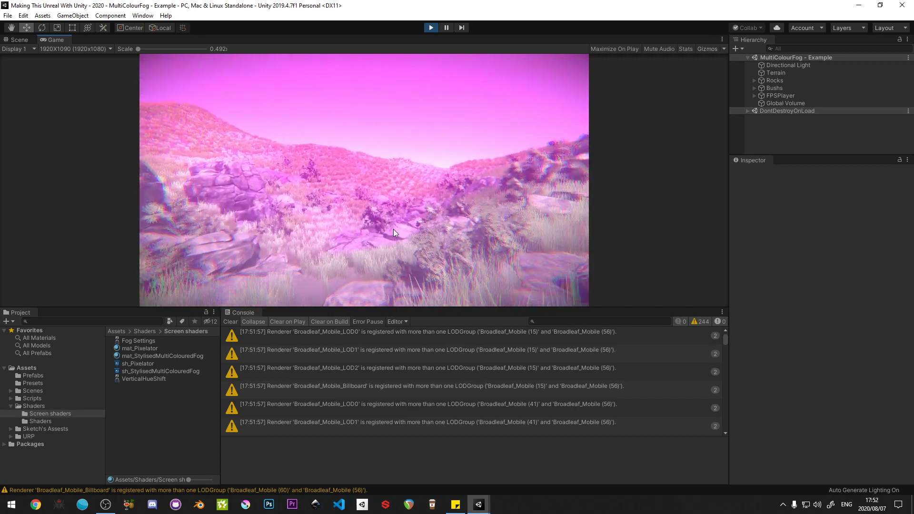
pyautogui.press('s')
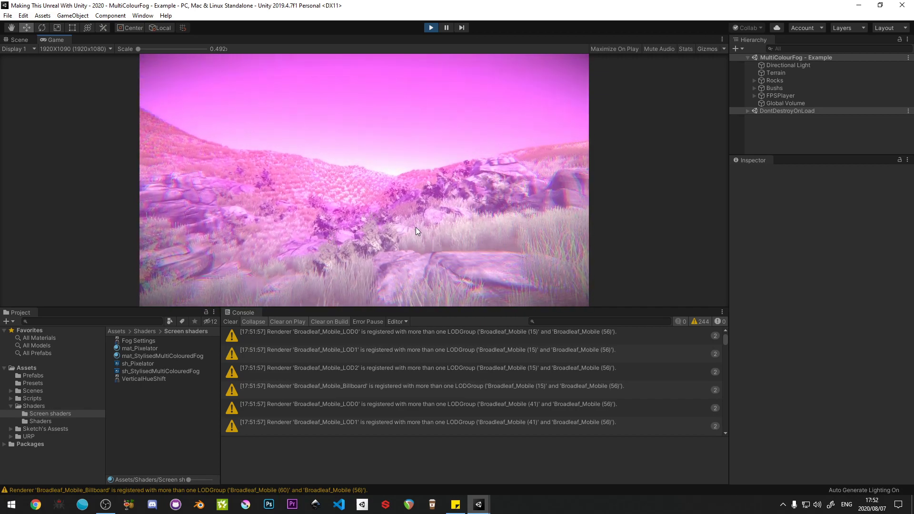
pyautogui.hotkey('ctrl', 'p')
pyautogui.click(226, 321)
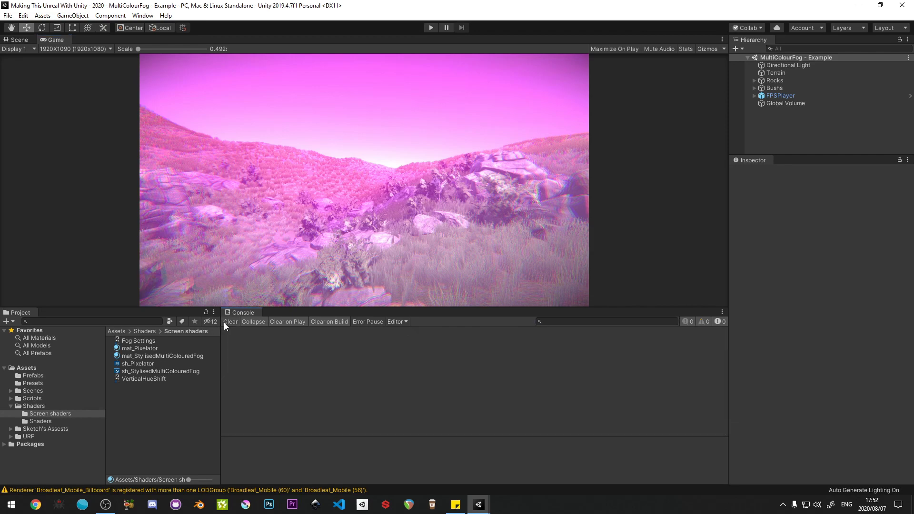
# Step: Play the scene with Maximize On Play enabled, walk around the rocks and grass to examine the fog full-size, and stop with the console cleared
pyautogui.click(429, 28)
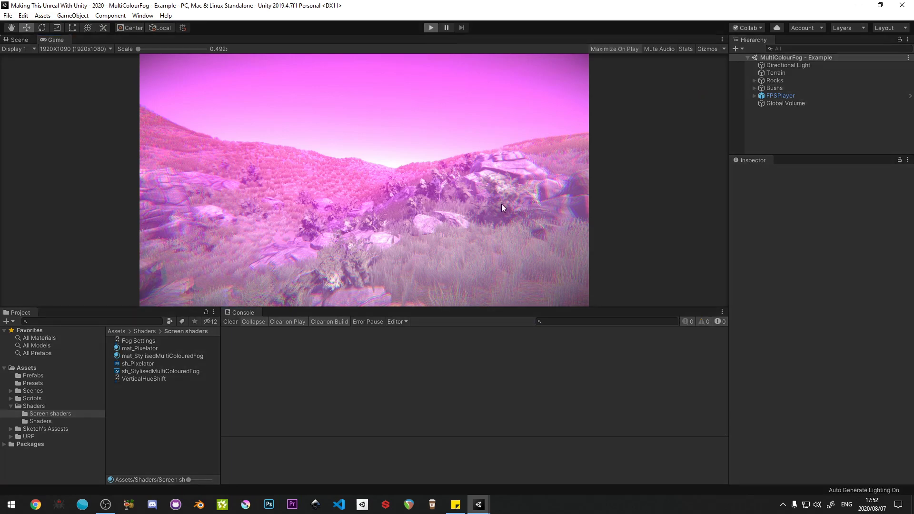
pyautogui.press('w')
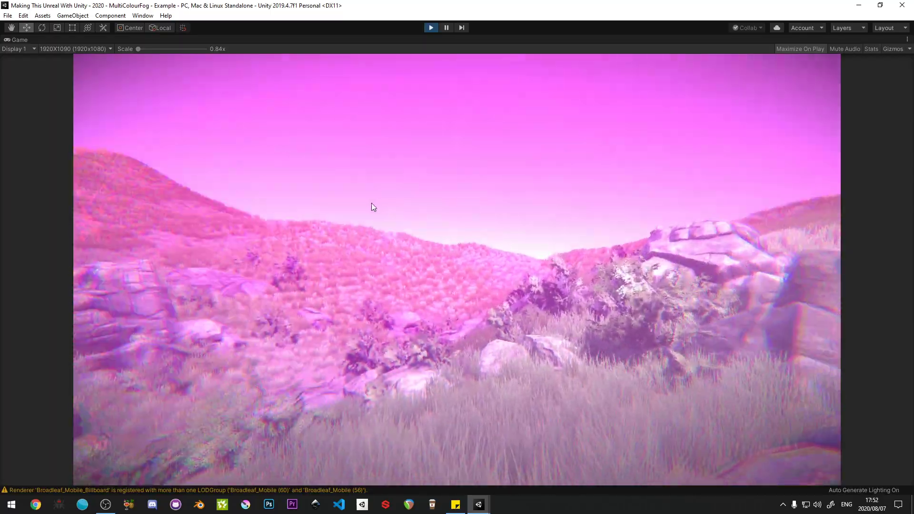
pyautogui.press('w')
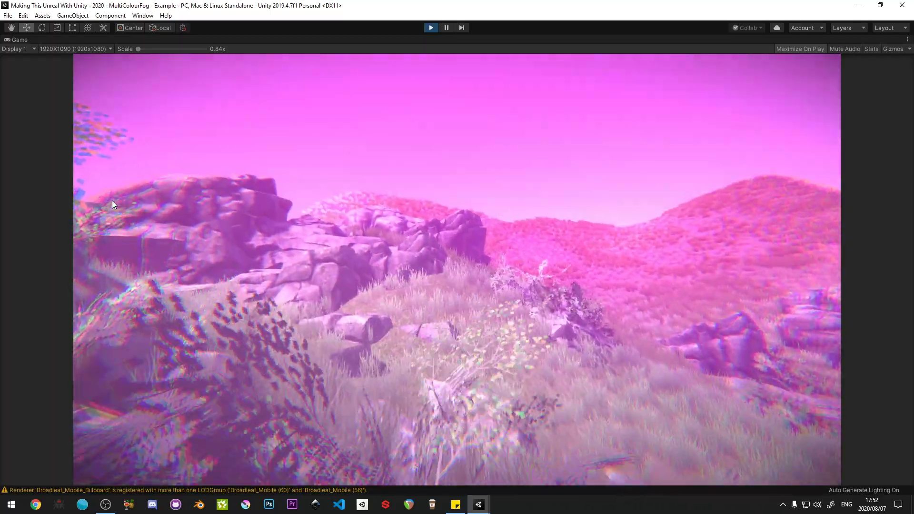
pyautogui.press('w')
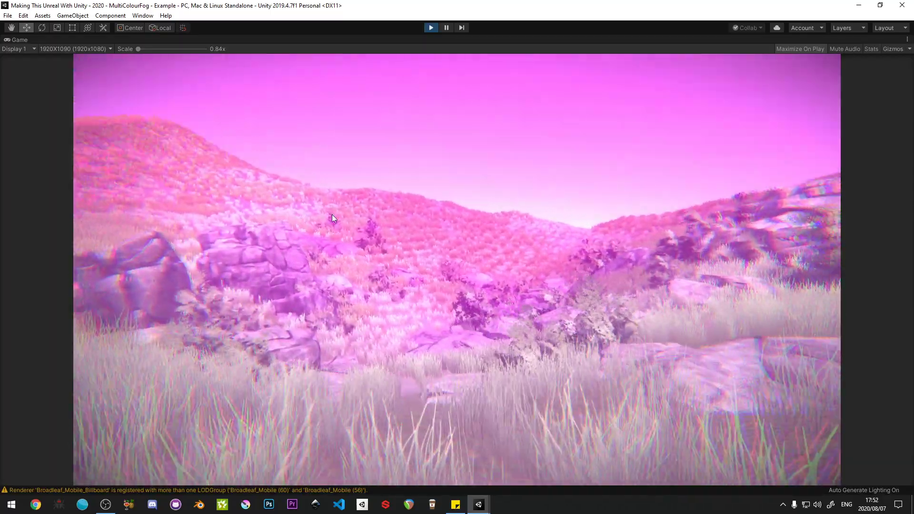
pyautogui.press('w')
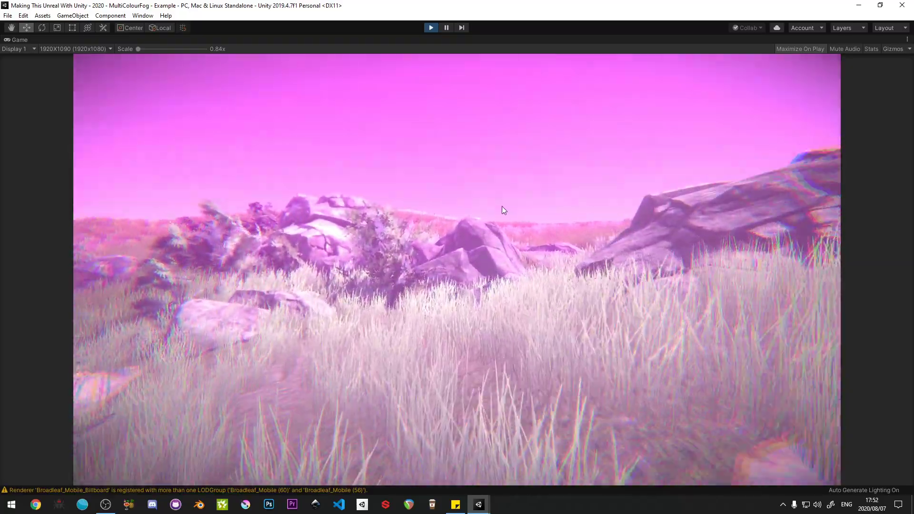
pyautogui.press('w')
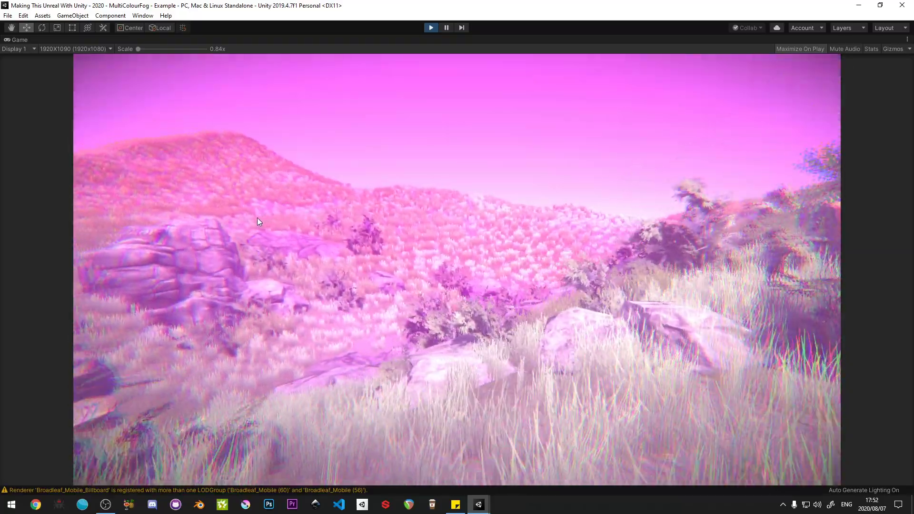
pyautogui.hotkey('ctrl', 'p')
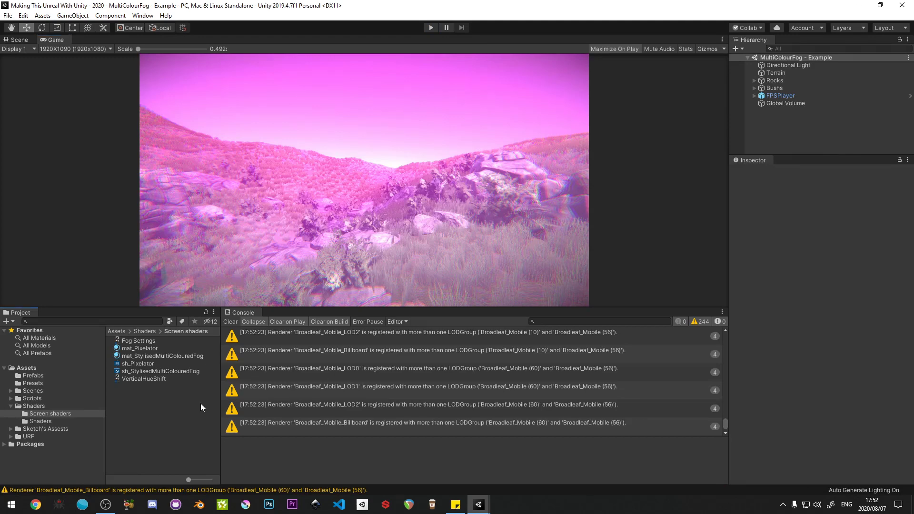
pyautogui.click(231, 322)
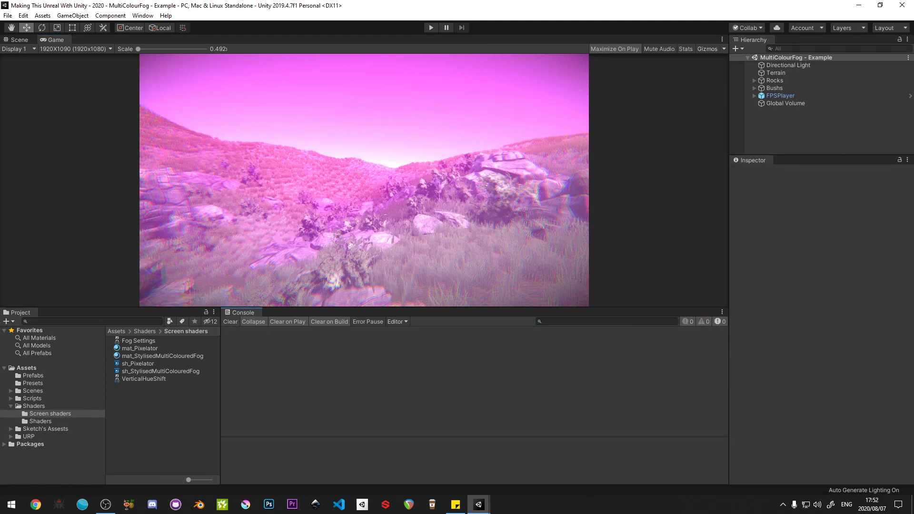